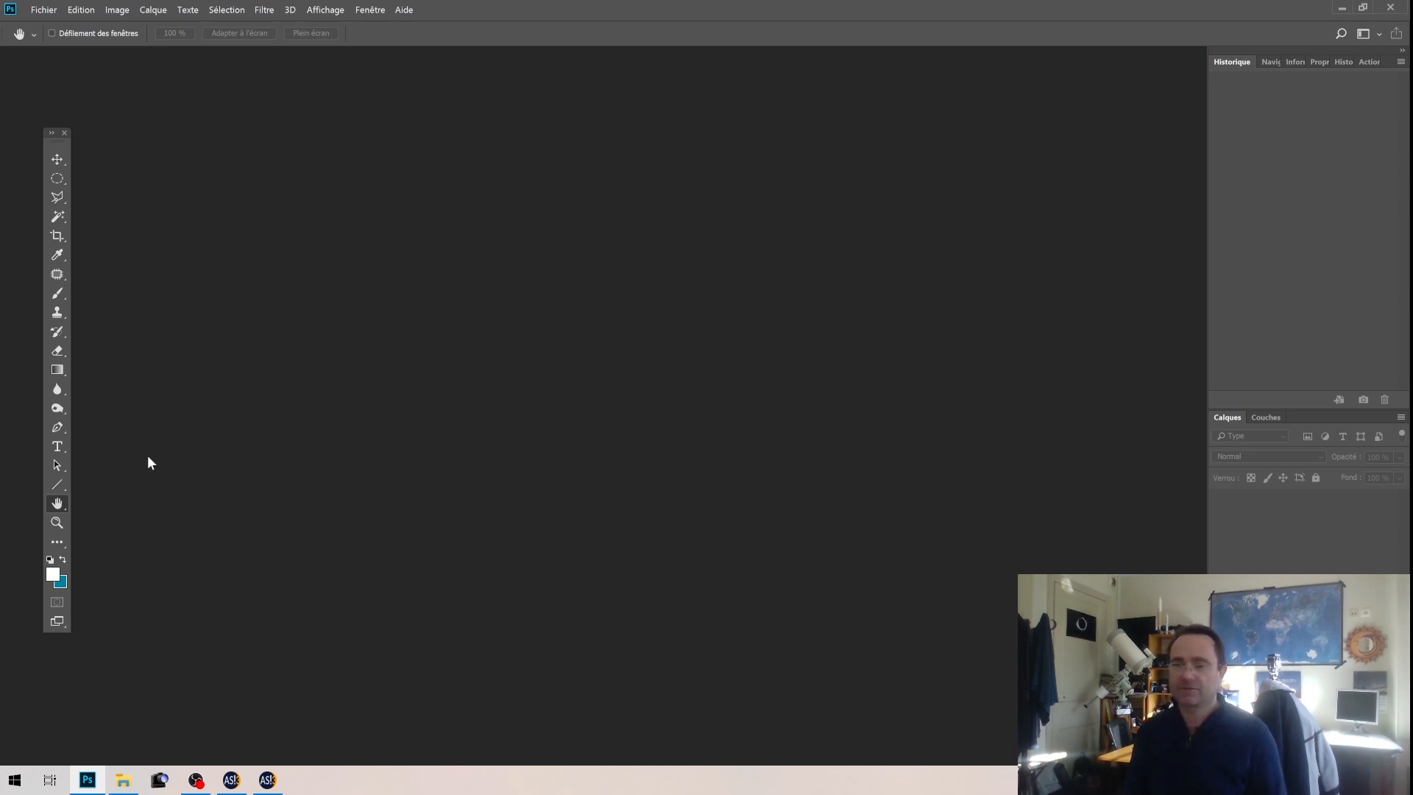
Browse to the folder DATA (D:) > CieletEspace1 > HS astrophoto > timelapse for opening files
key("ctrl+o")
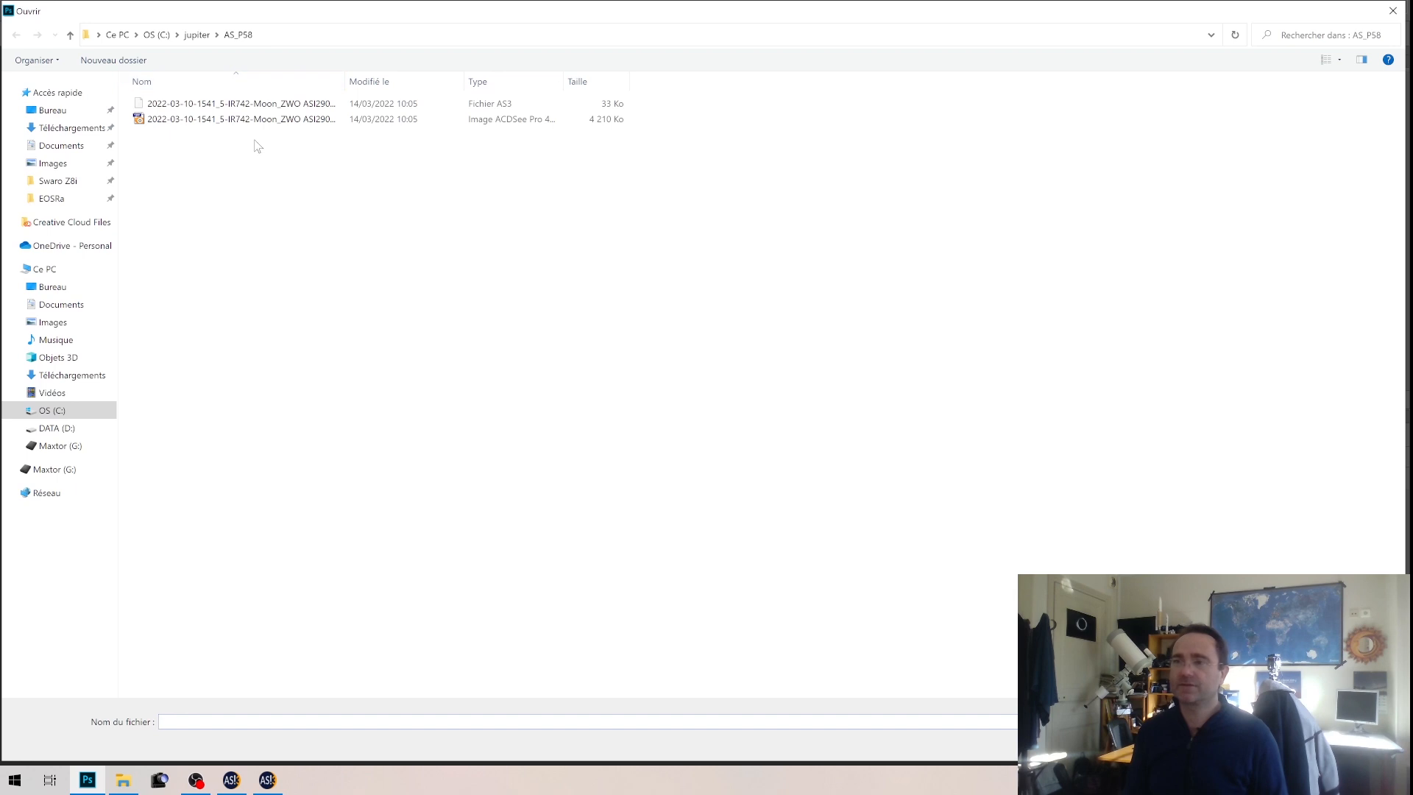
left_click(45, 428)
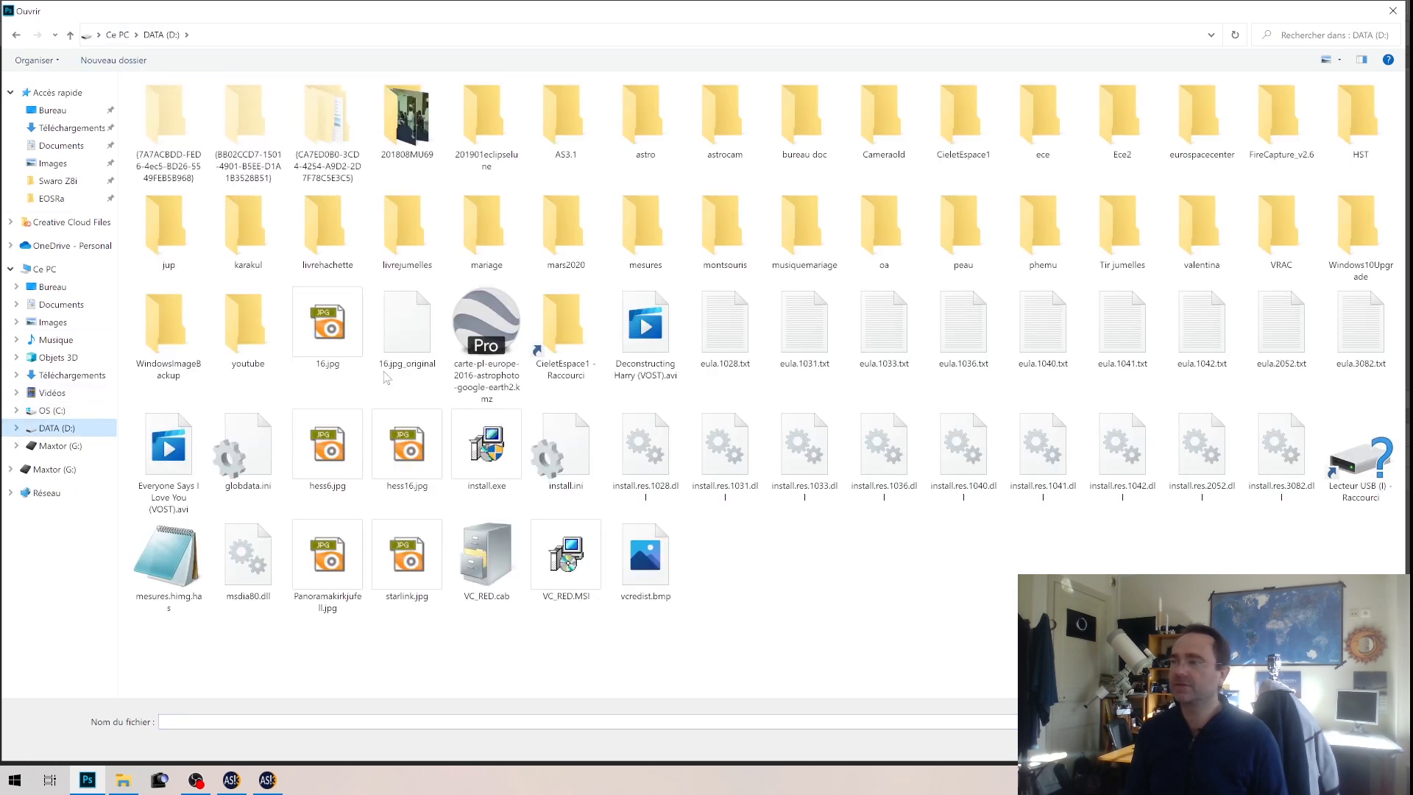
double_click(963, 112)
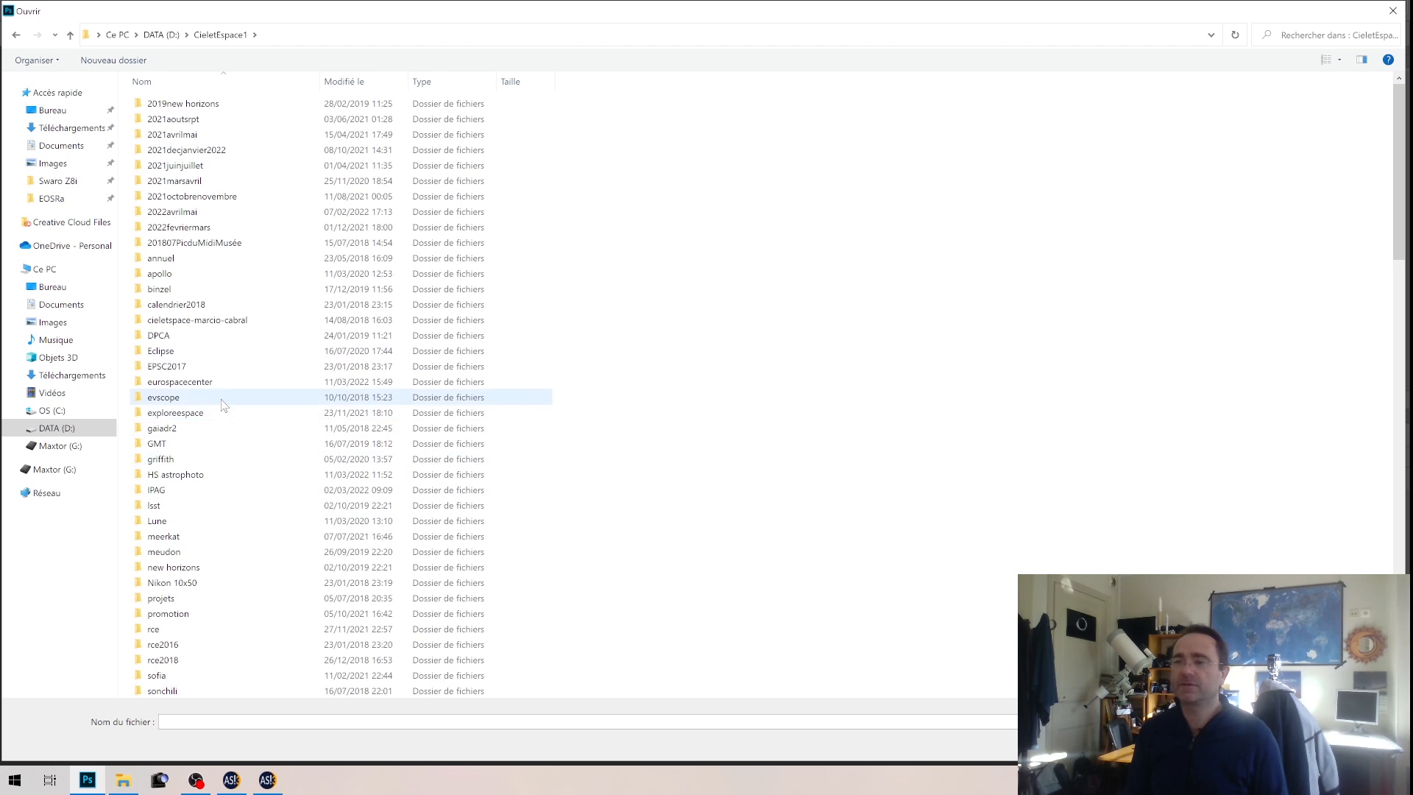
double_click(227, 472)
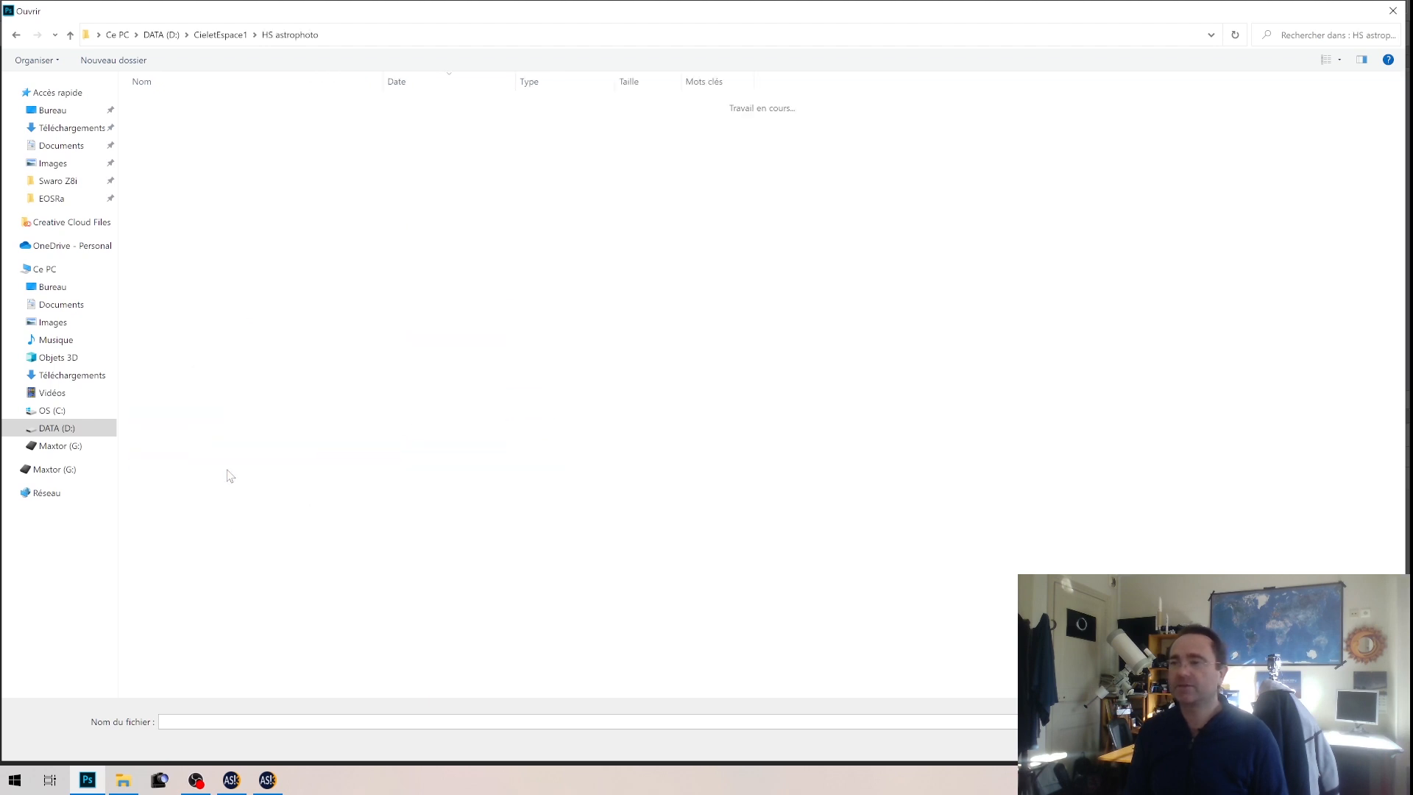
left_click(218, 181)
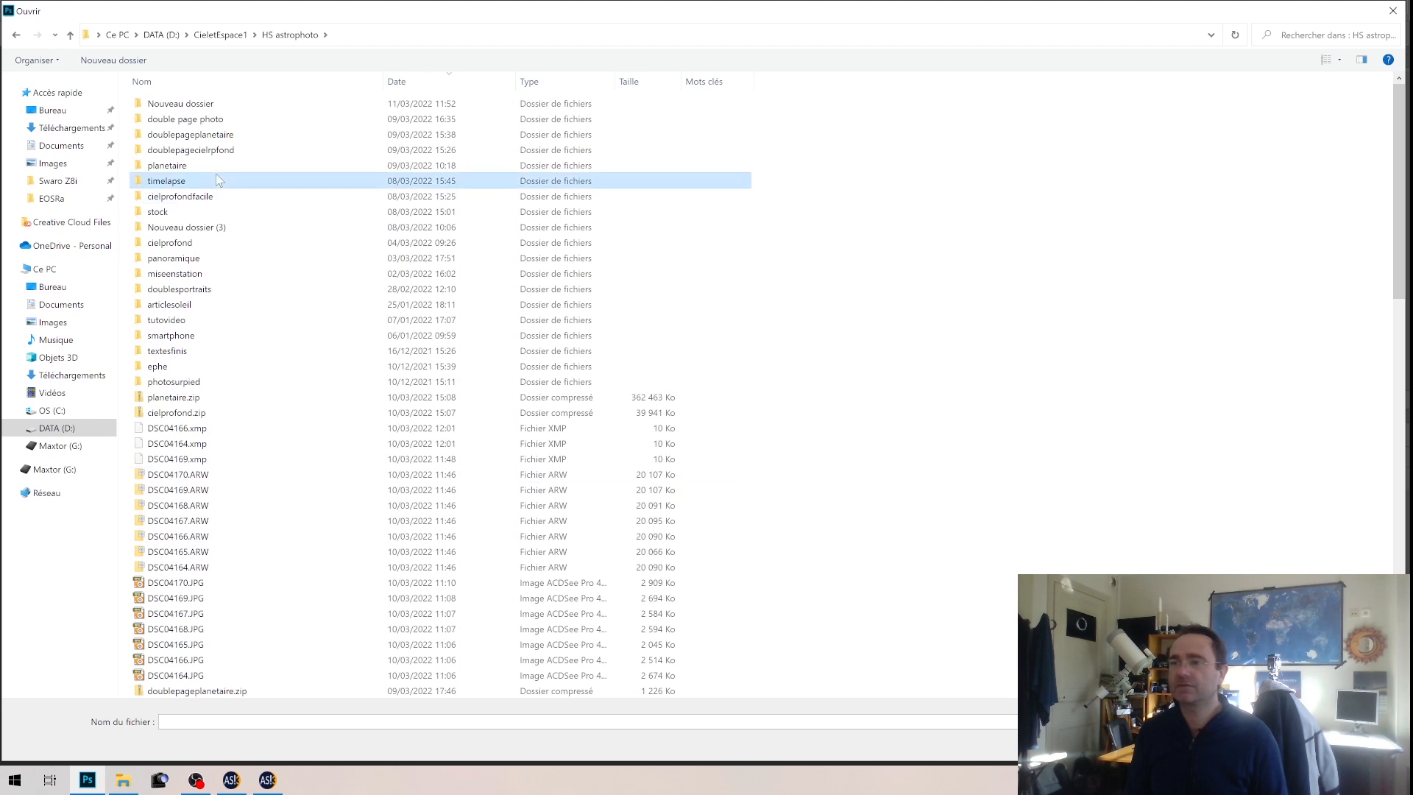
double_click(218, 180)
Open the five raw files _GB_0130.CR2 through _GB_0134.CR2 together and reposition the Camera Raw window so its controls are reachable
scroll(316, 231, "down", 5)
scroll(316, 232, "down", 3)
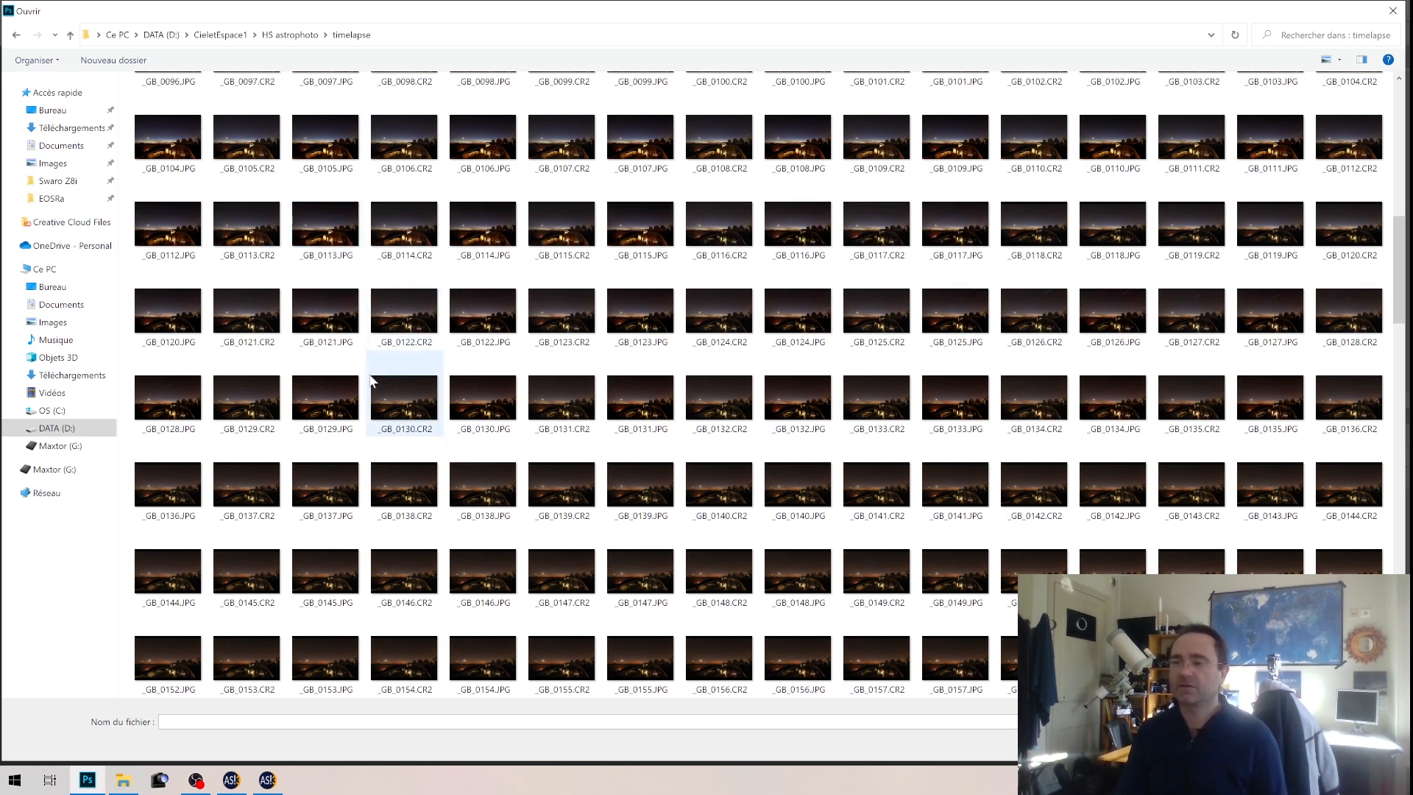
mouse_move(399, 388)
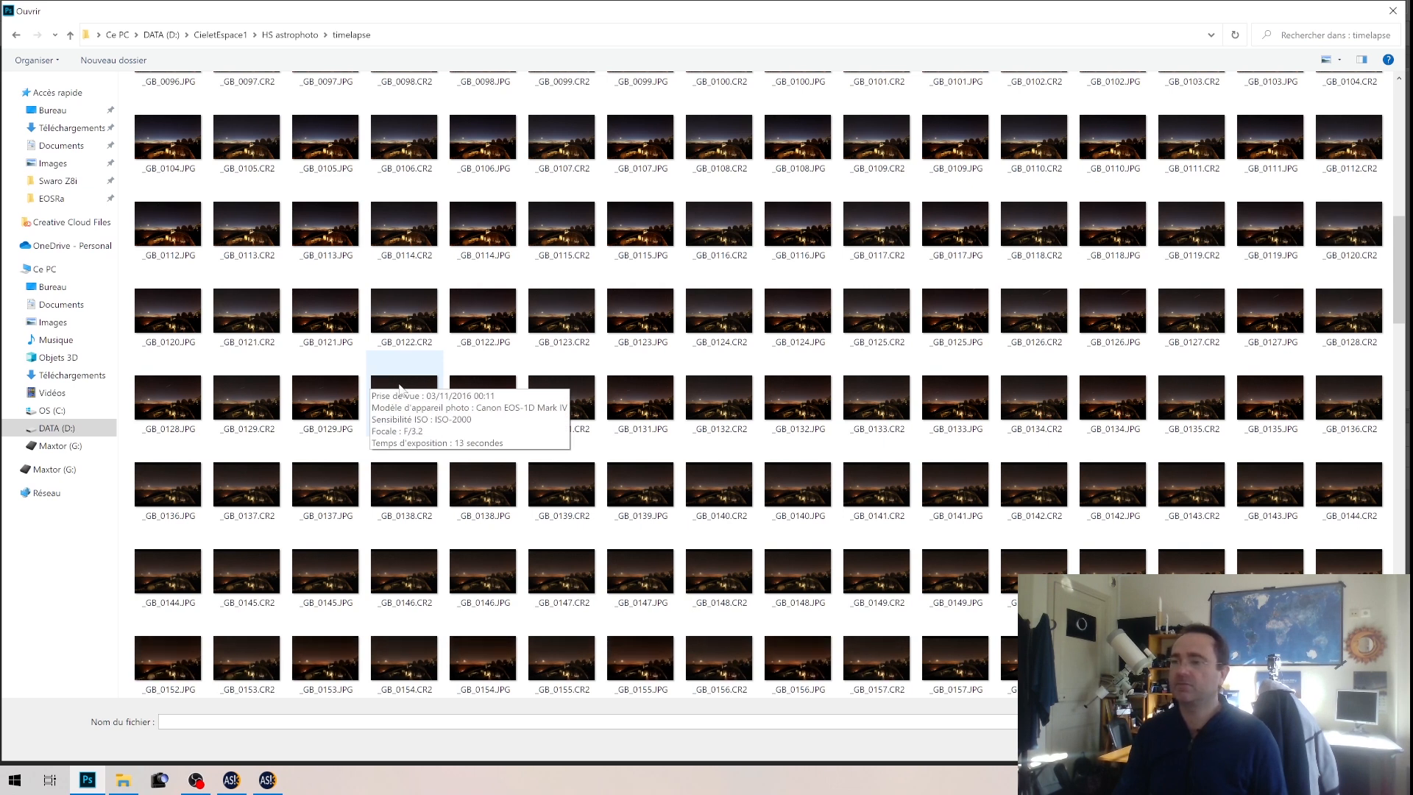
left_click(399, 388)
left_click(580, 369, "ctrl")
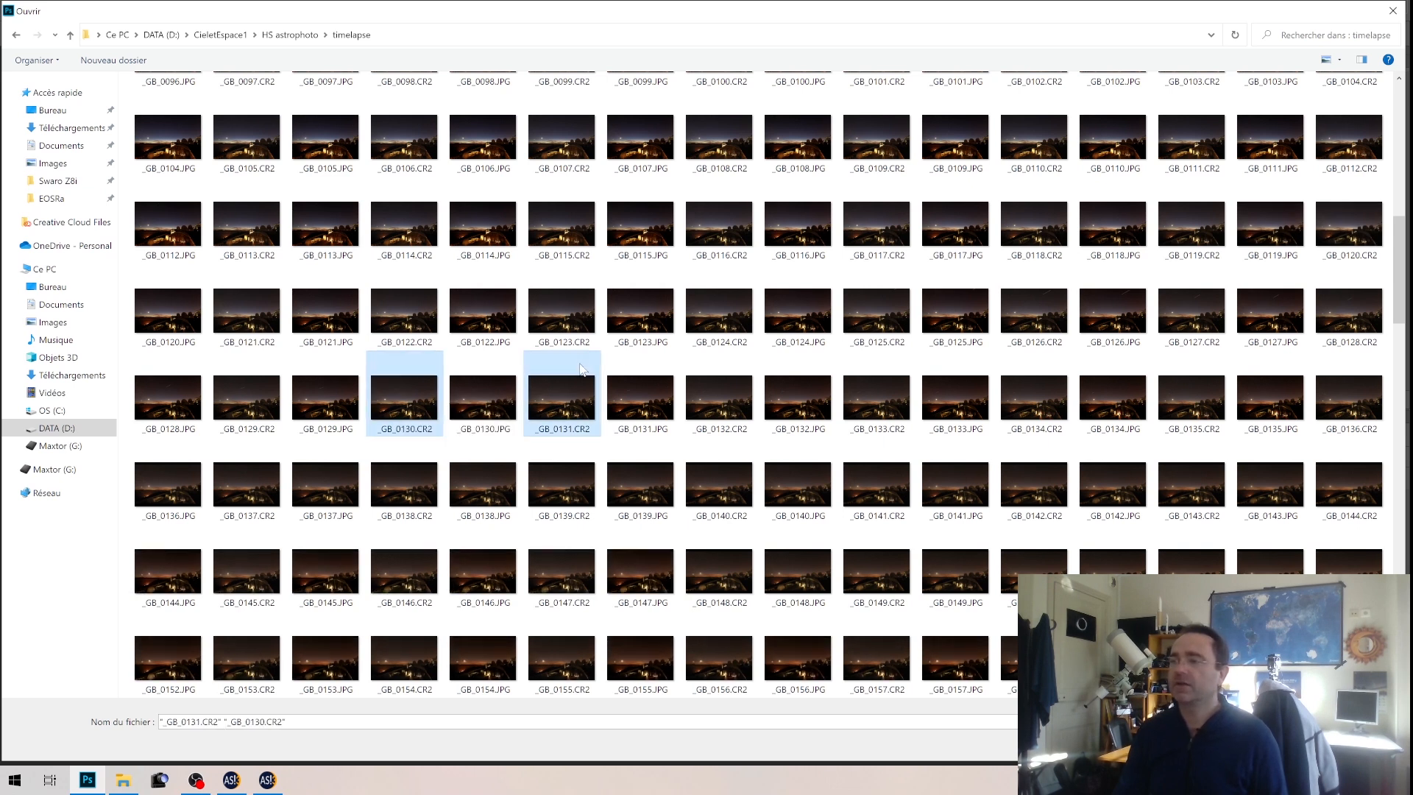
left_click(723, 379, "ctrl")
left_click(863, 394, "ctrl")
left_click(1032, 378, "ctrl")
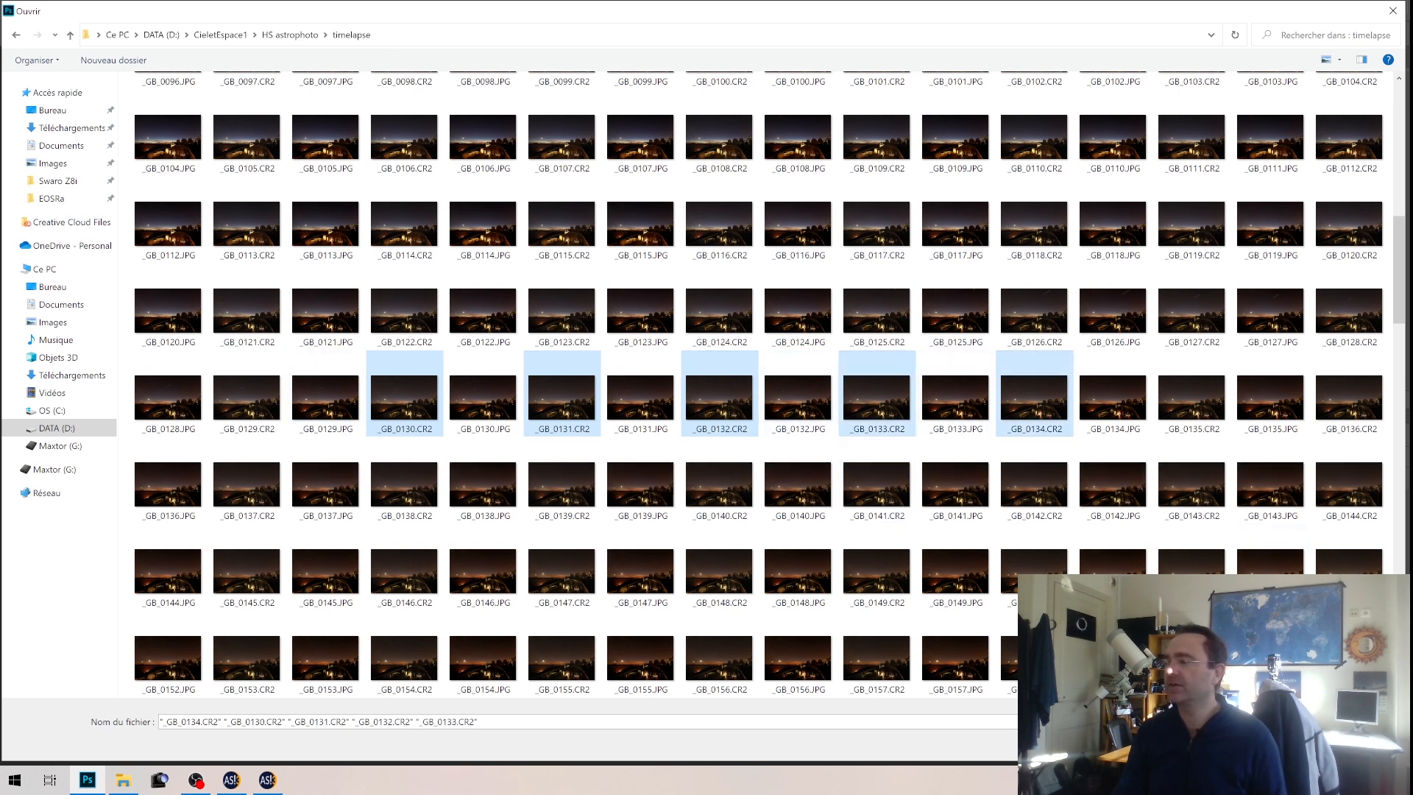
key("Return")
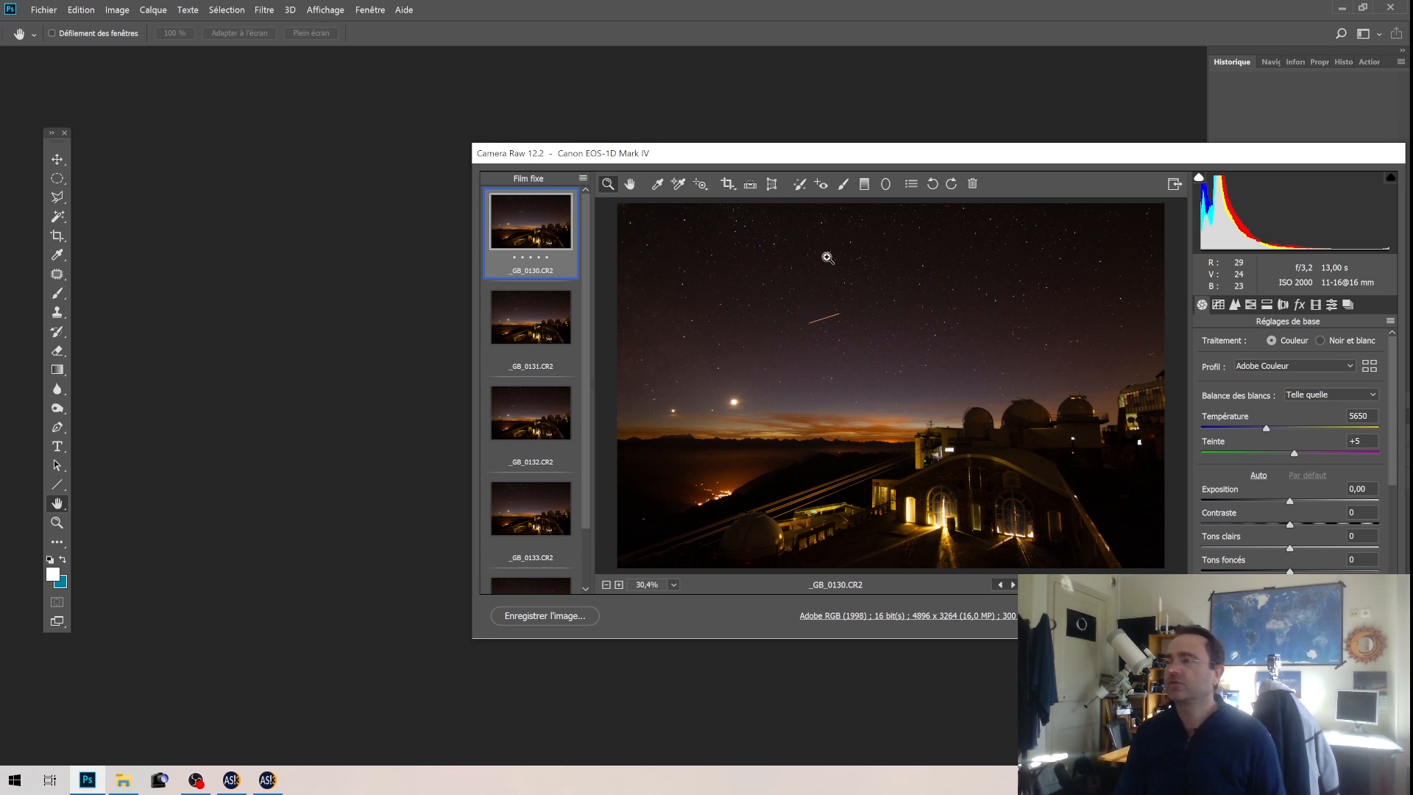
left_click_drag(789, 155, 466, 117)
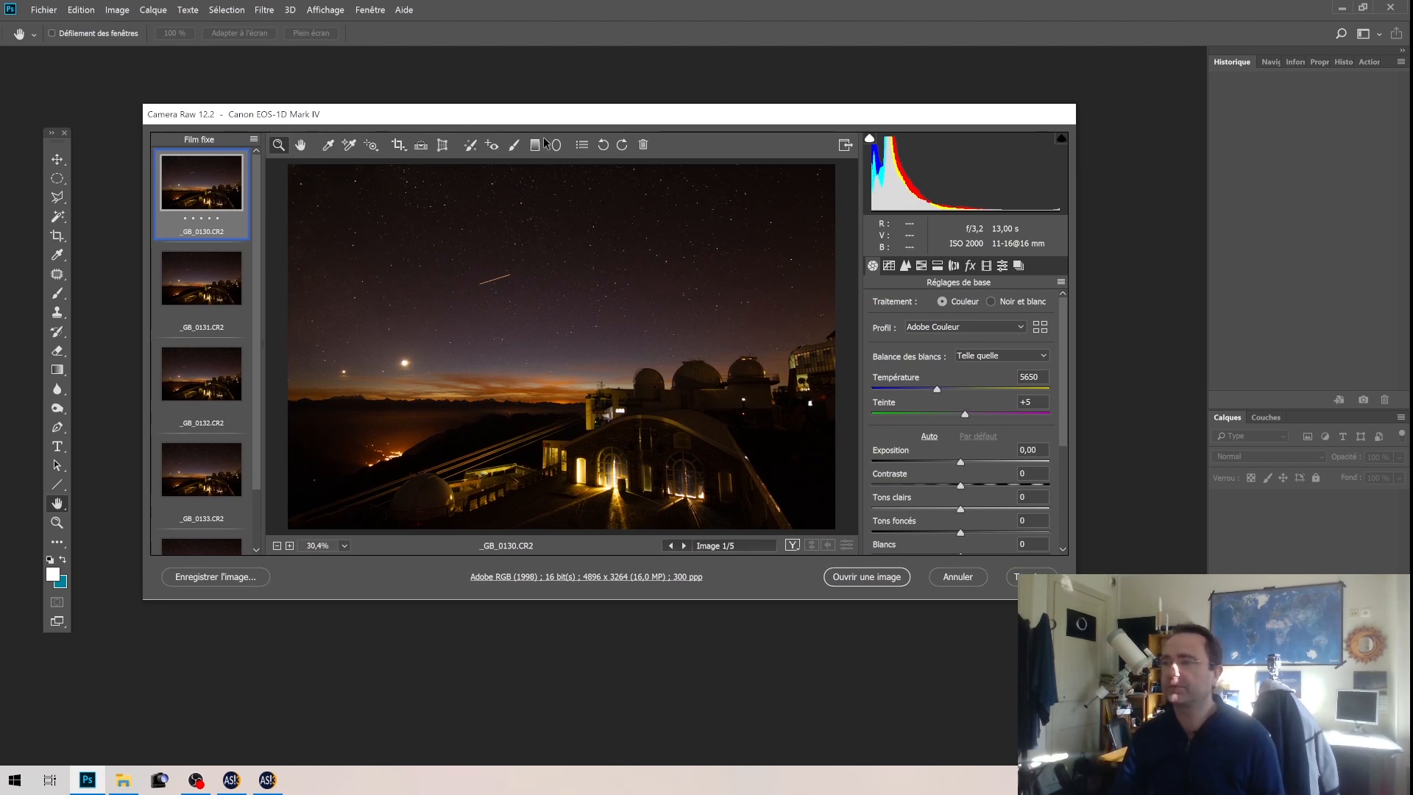
Try a higher exposure on _GB_0130.CR2 and reset it to 0
left_click_drag(1063, 372, 1063, 398)
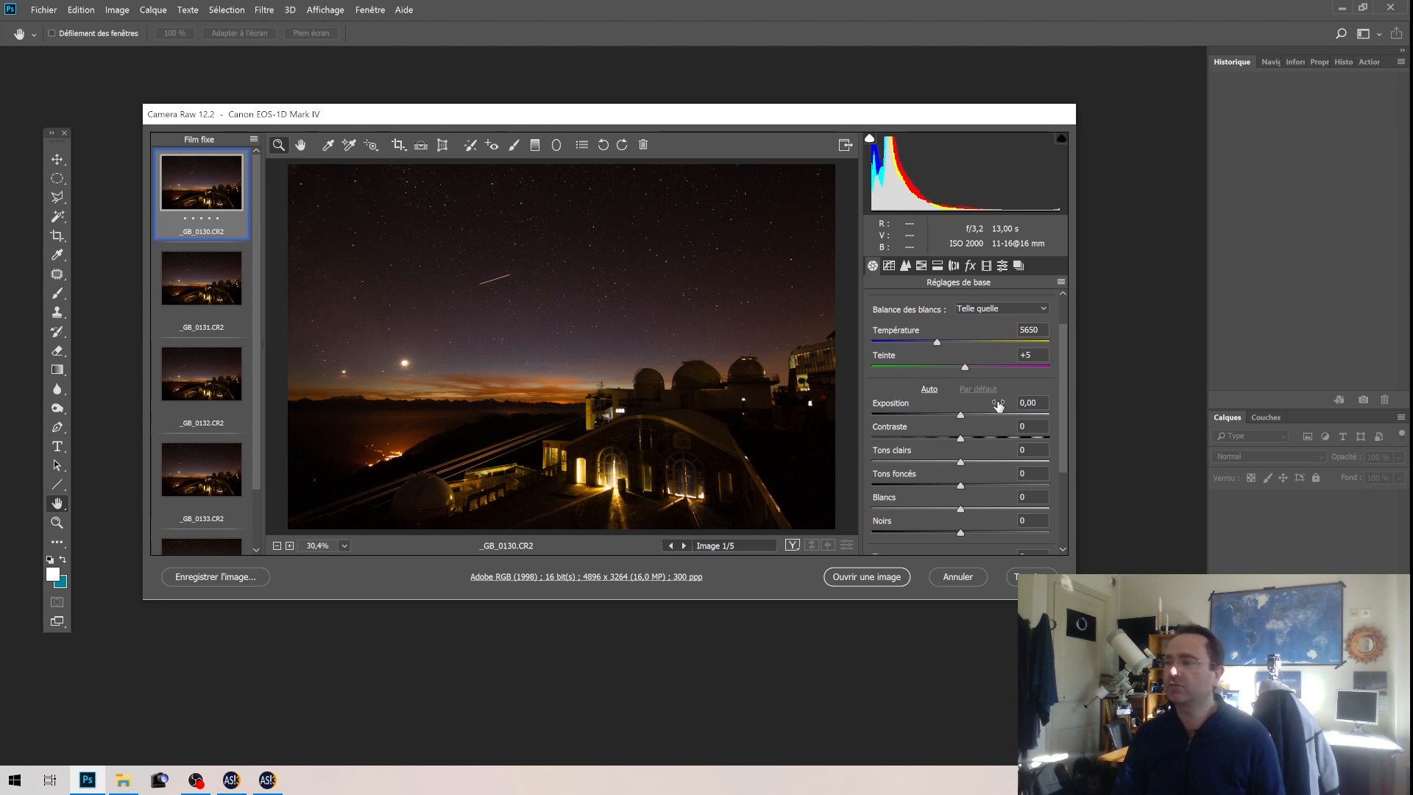
mouse_move(961, 420)
left_mouse_down()
mouse_move(1001, 419)
mouse_move(984, 419)
left_mouse_up()
double_click(982, 417)
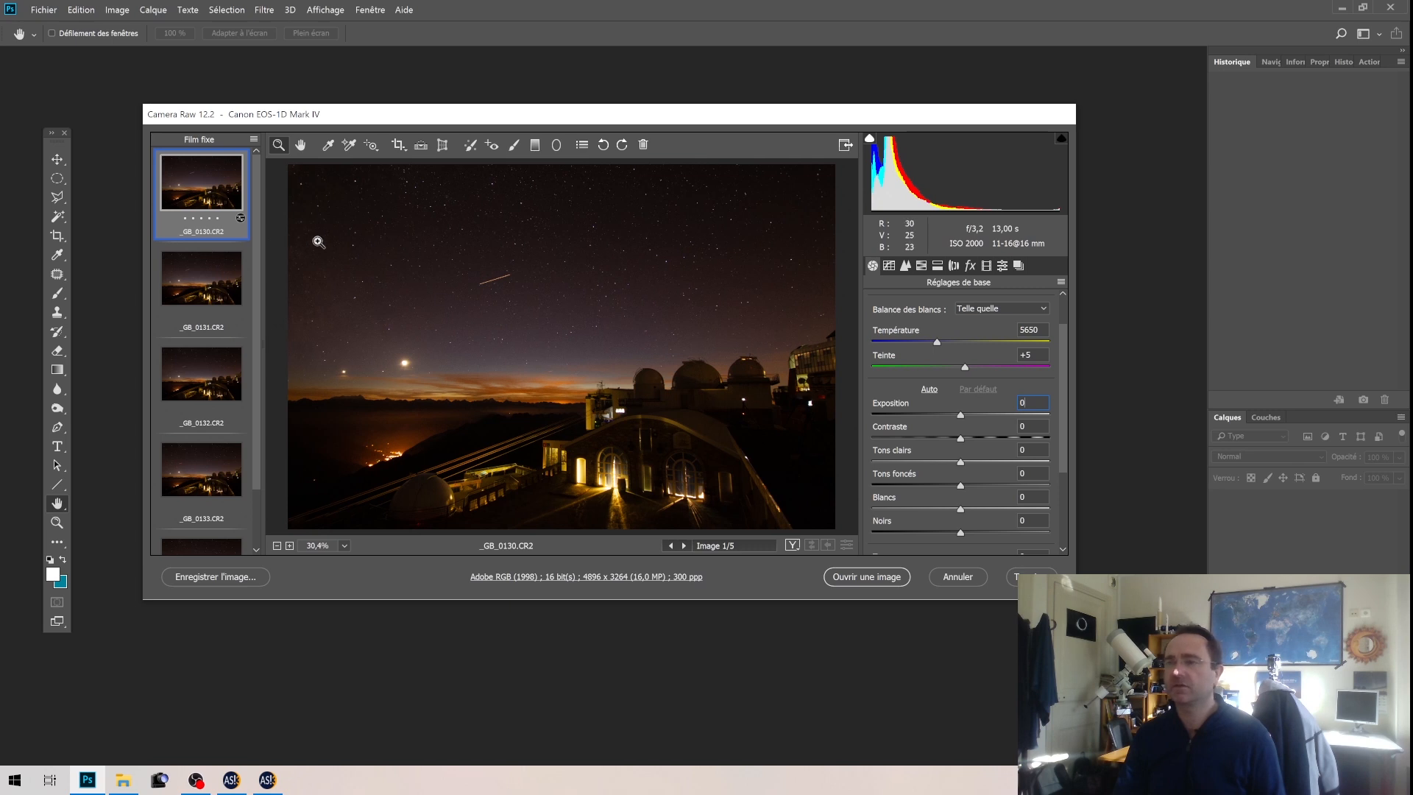
Try an exposure of +1,90 with highlights (Tons clairs) at -62, and reset both values to 0
left_click_drag(960, 415, 996, 412)
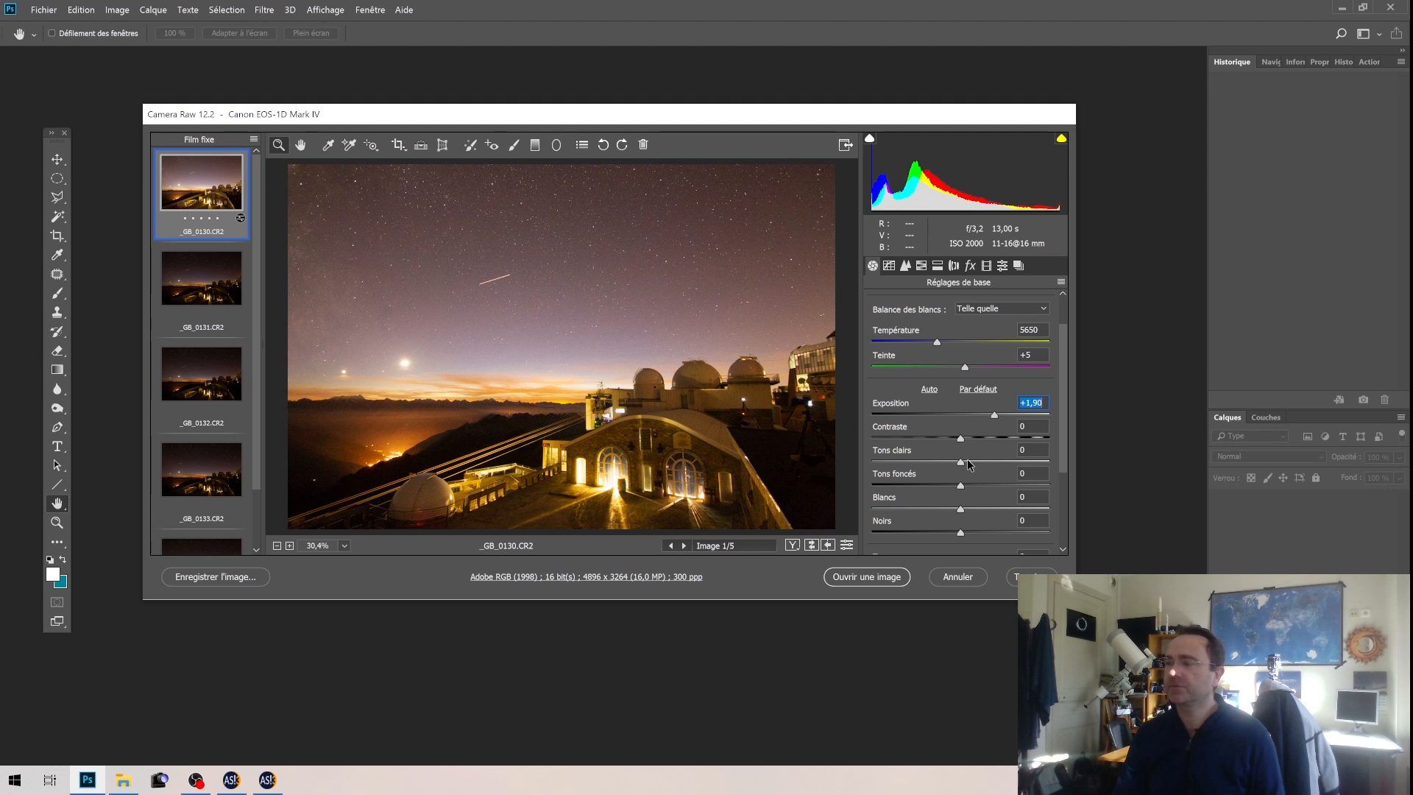
left_click_drag(961, 463, 928, 467)
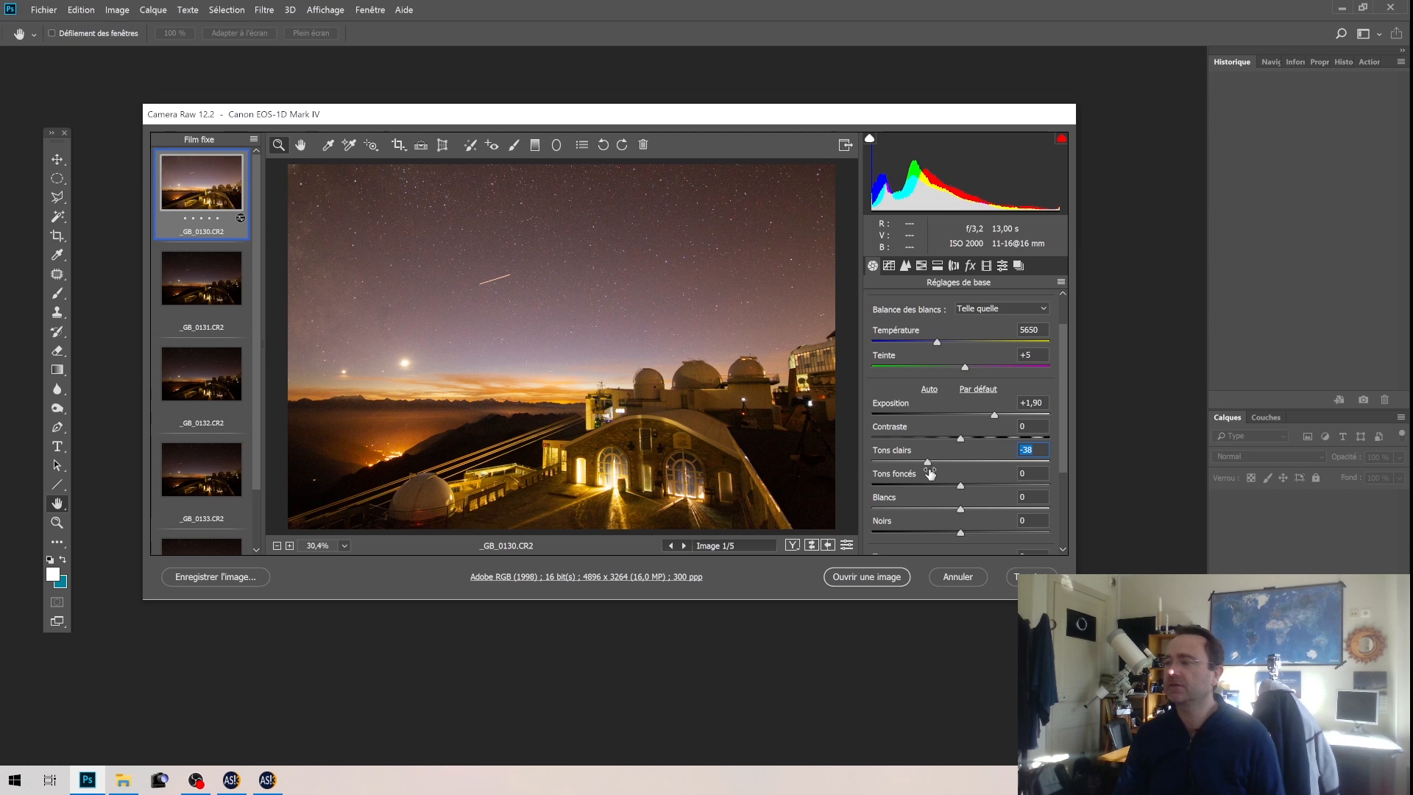
mouse_move(928, 461)
left_mouse_down()
mouse_move(877, 483)
mouse_move(912, 482)
left_mouse_up()
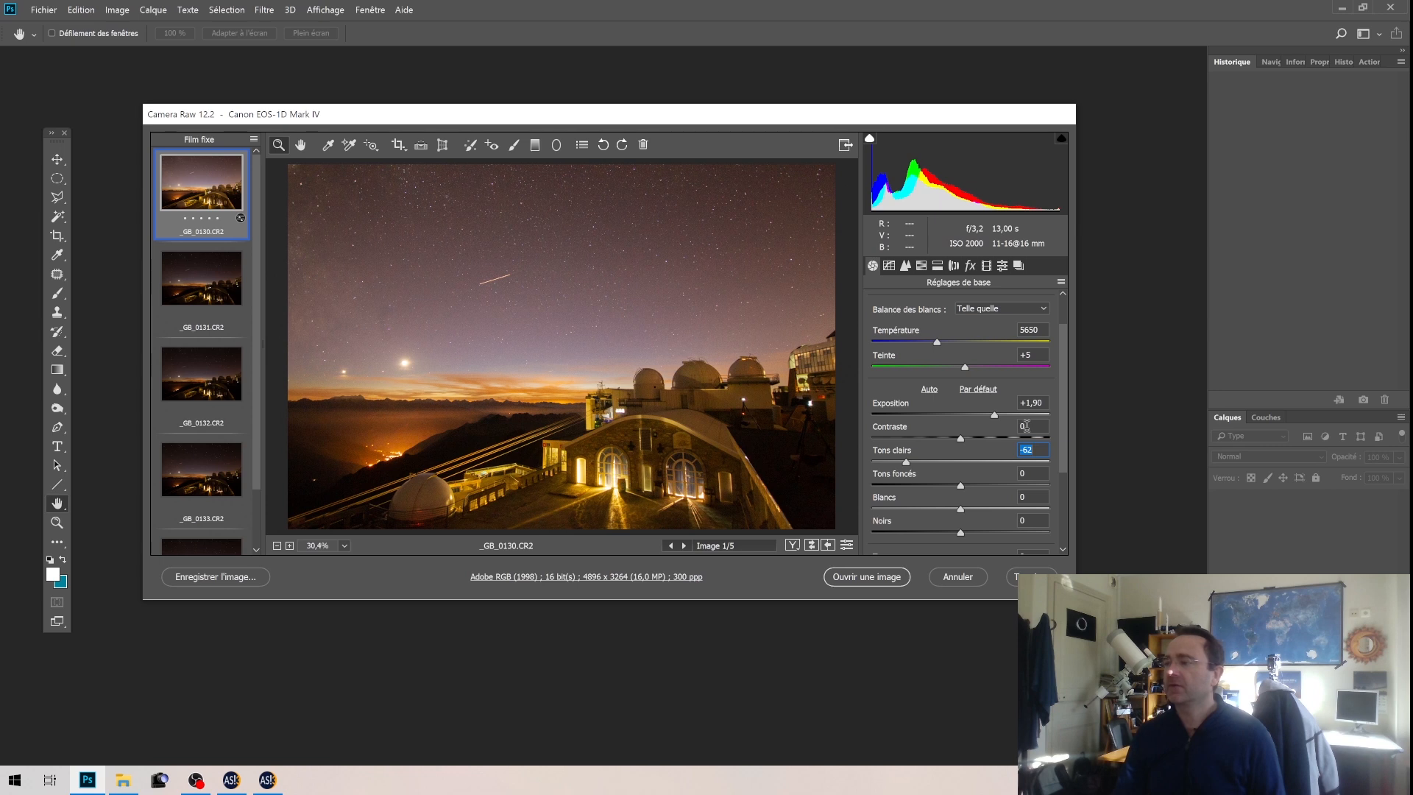
type("0")
double_click(1043, 398)
type("0")
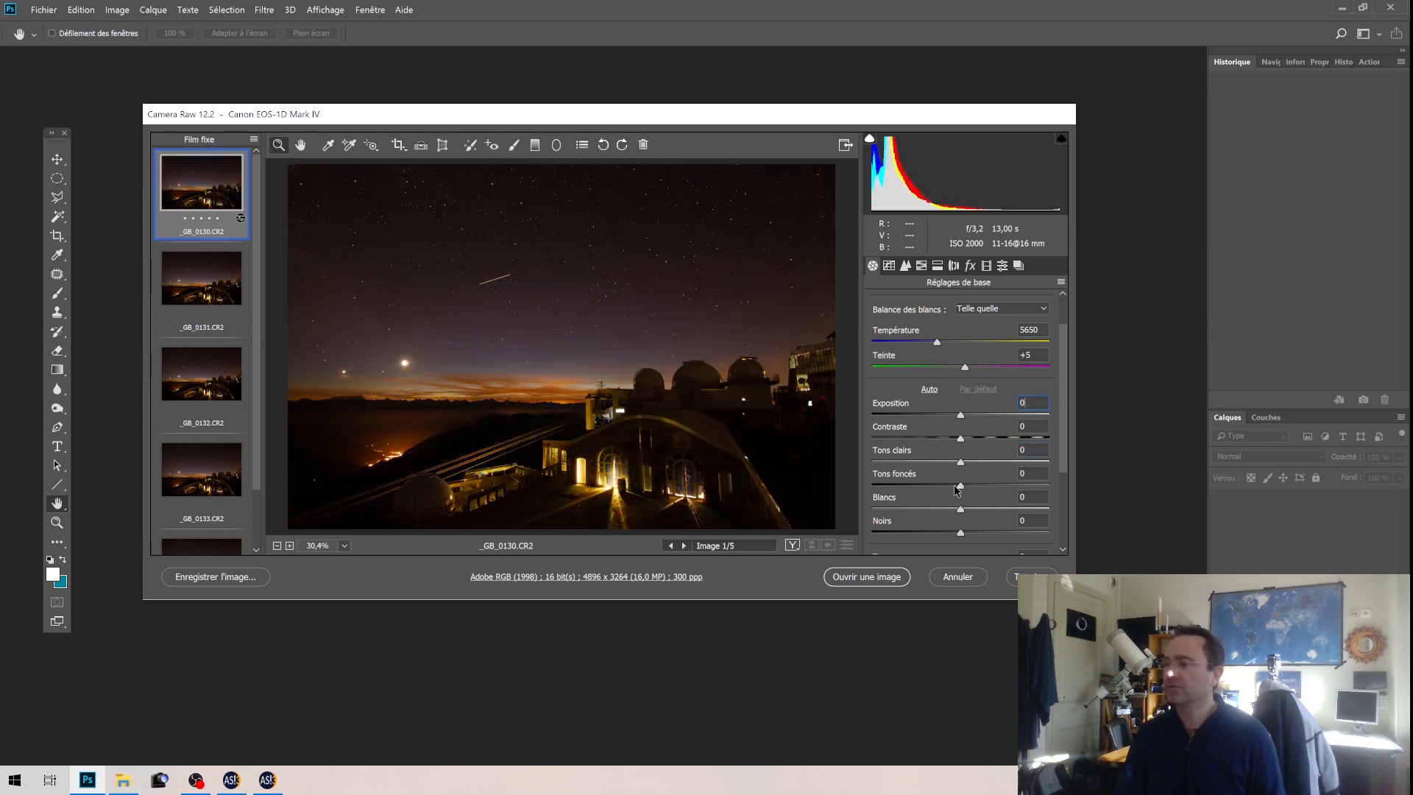
Try the shadows (Tons foncés) at +100 and reset them to 0
left_click_drag(957, 489, 1078, 484)
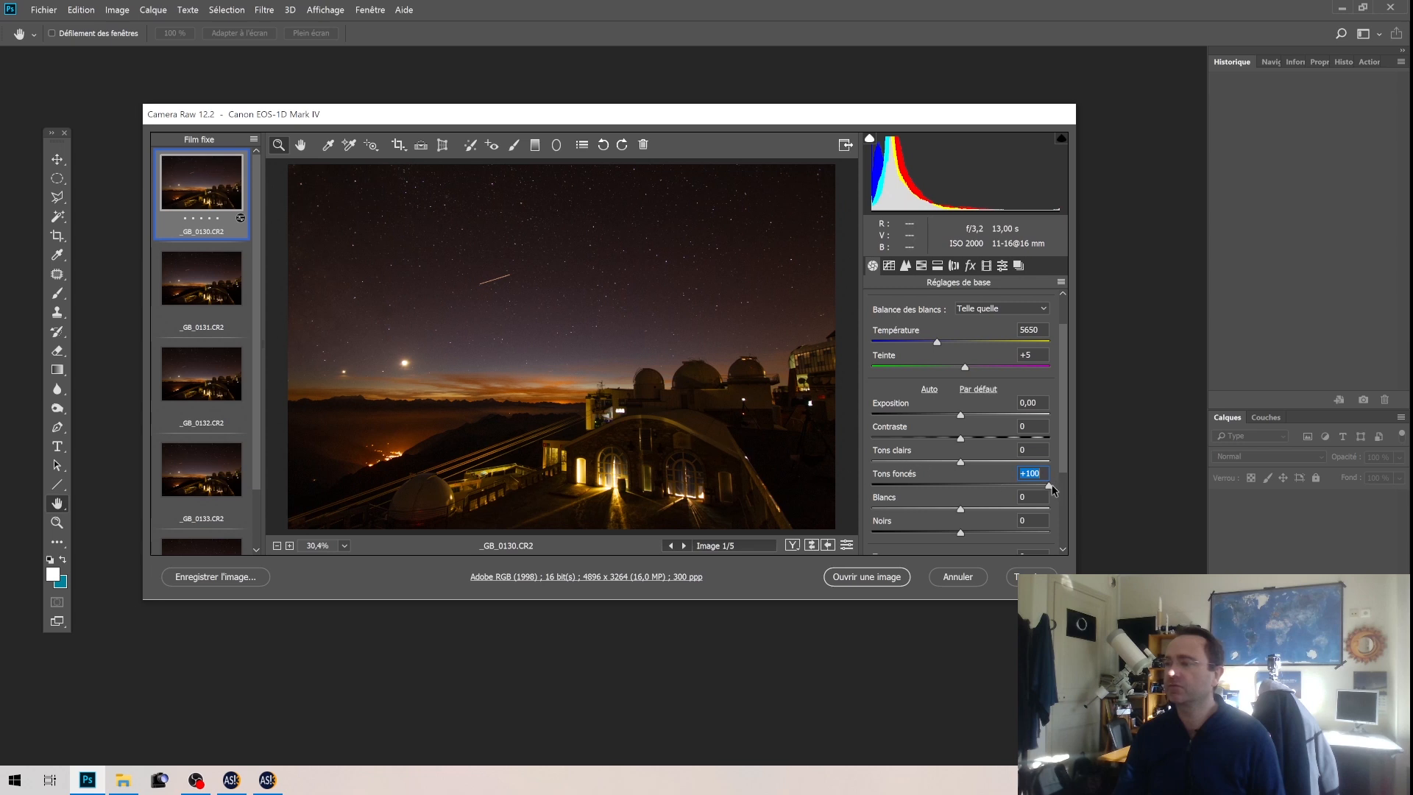
left_click_drag(1003, 488, 1072, 479)
type("0")
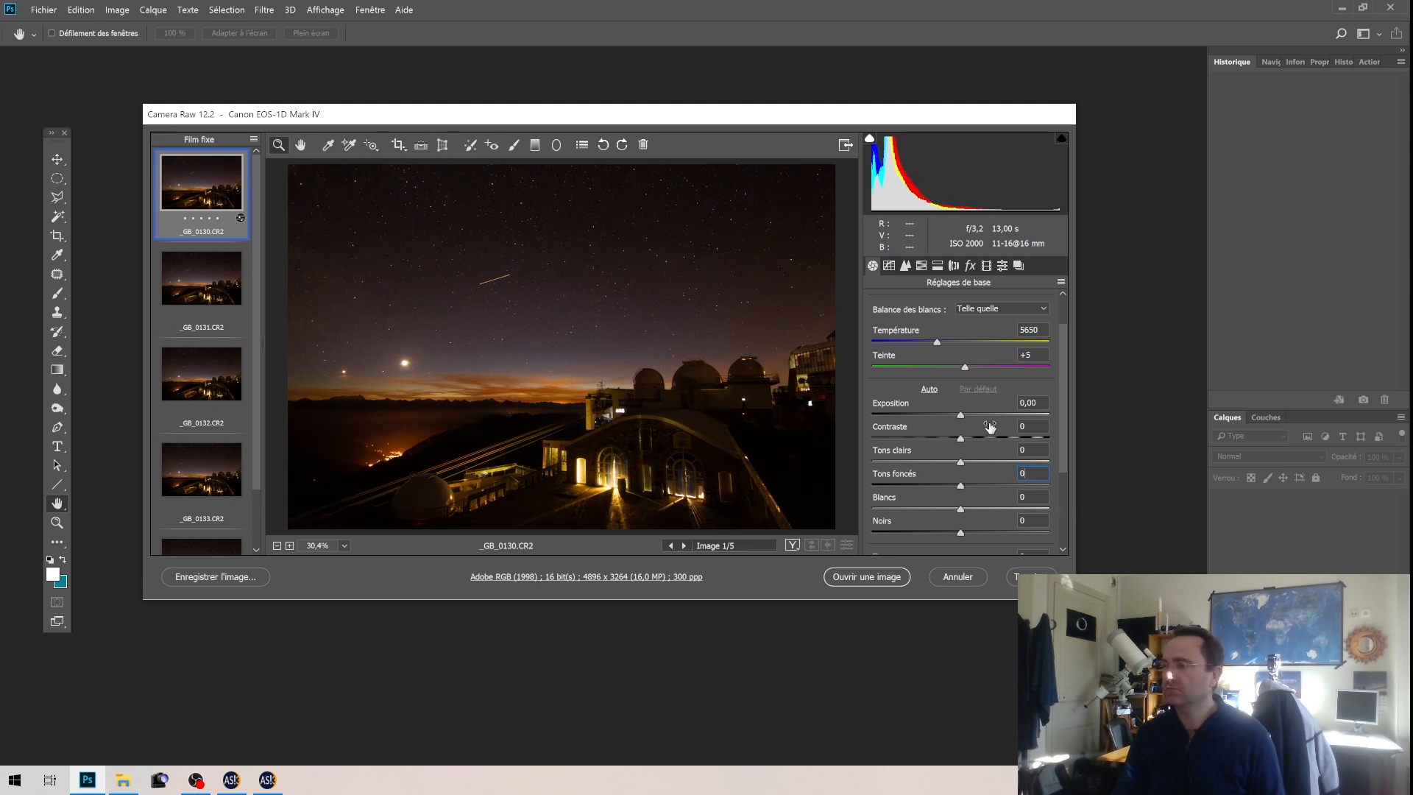
Set the exposure of _GB_0130.CR2 to +1,75 and its highlights (Tons clairs) to -63
left_click_drag(961, 416, 992, 417)
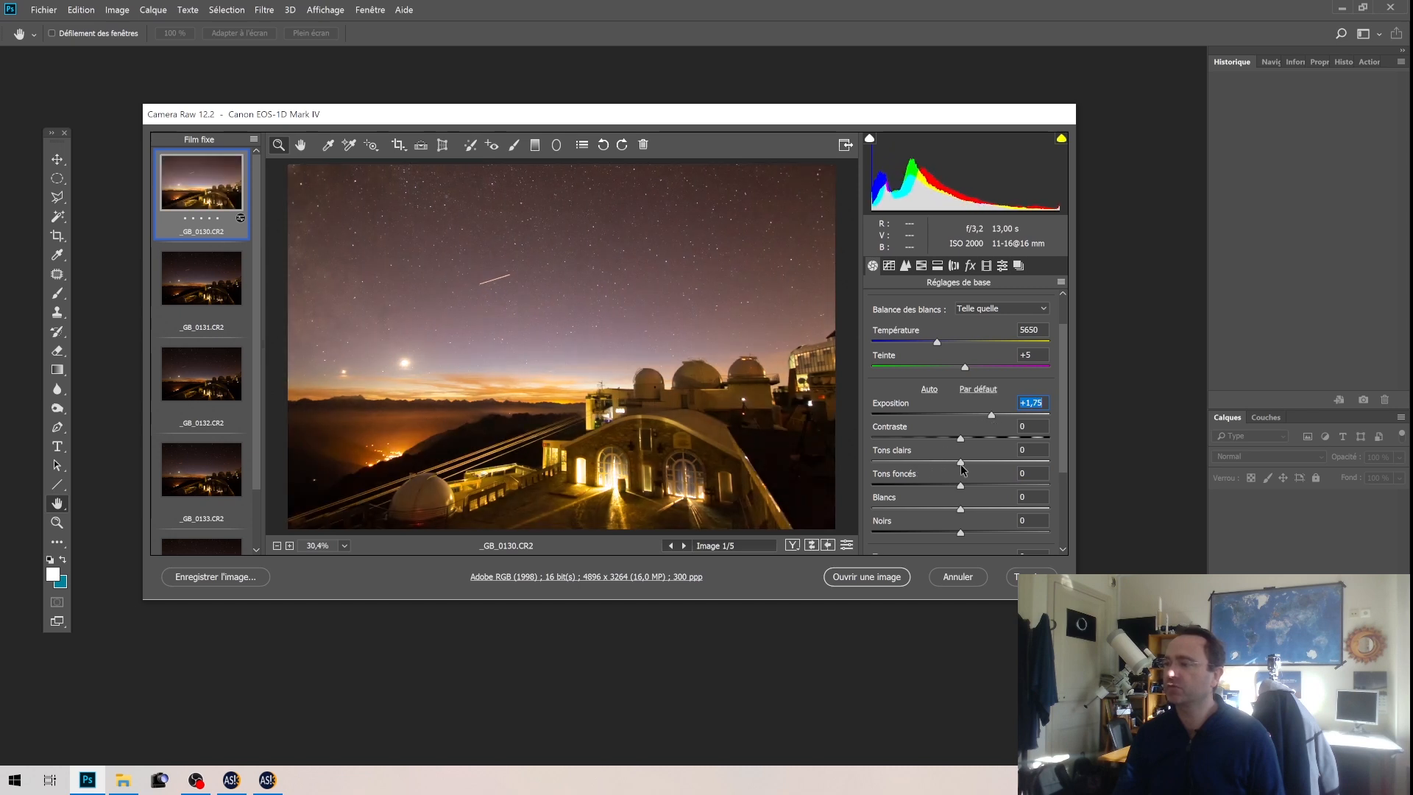
left_click_drag(961, 462, 906, 466)
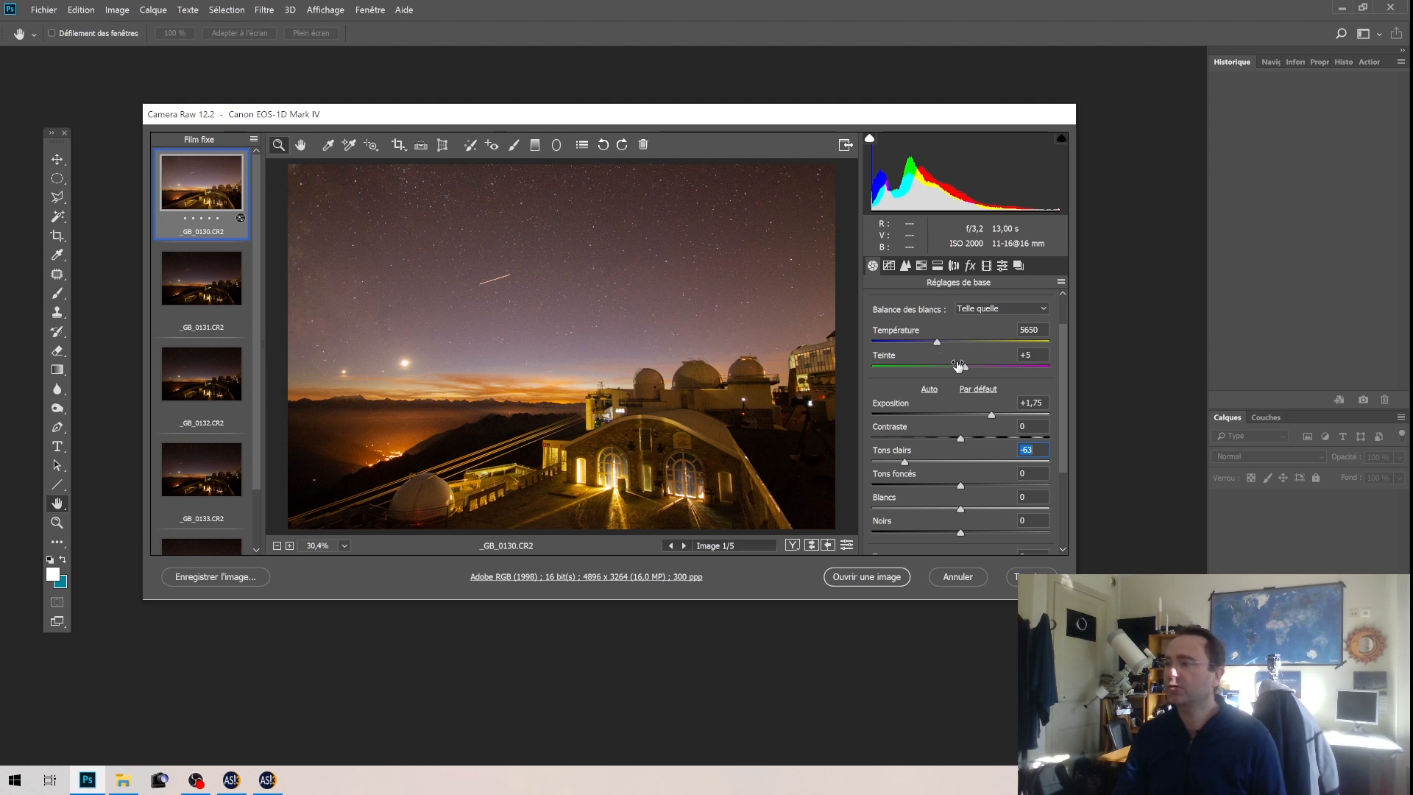
Try the white balance presets Lumière naturelle, Nuageuse, Ombre and Tungstène on the image
left_click(1000, 311)
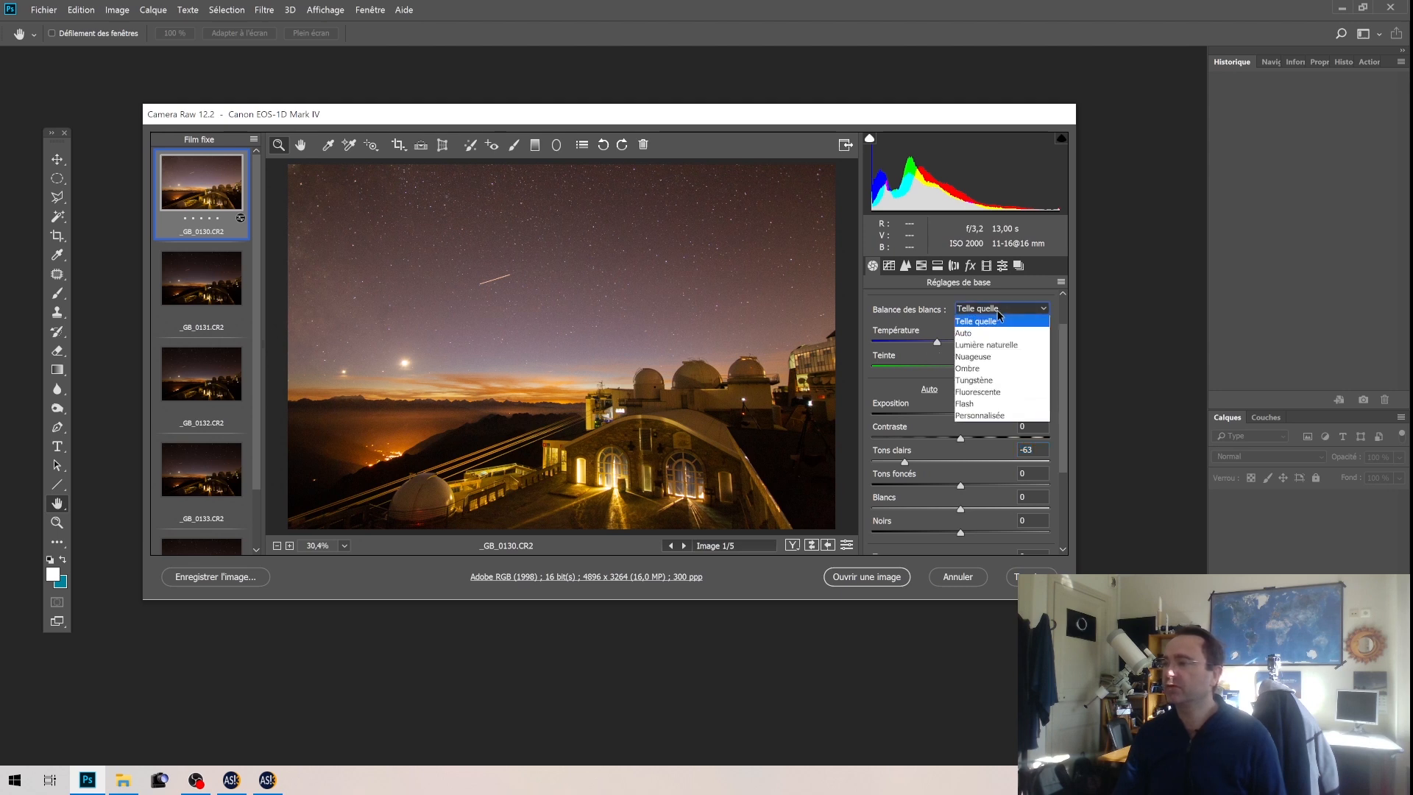
left_click(981, 349)
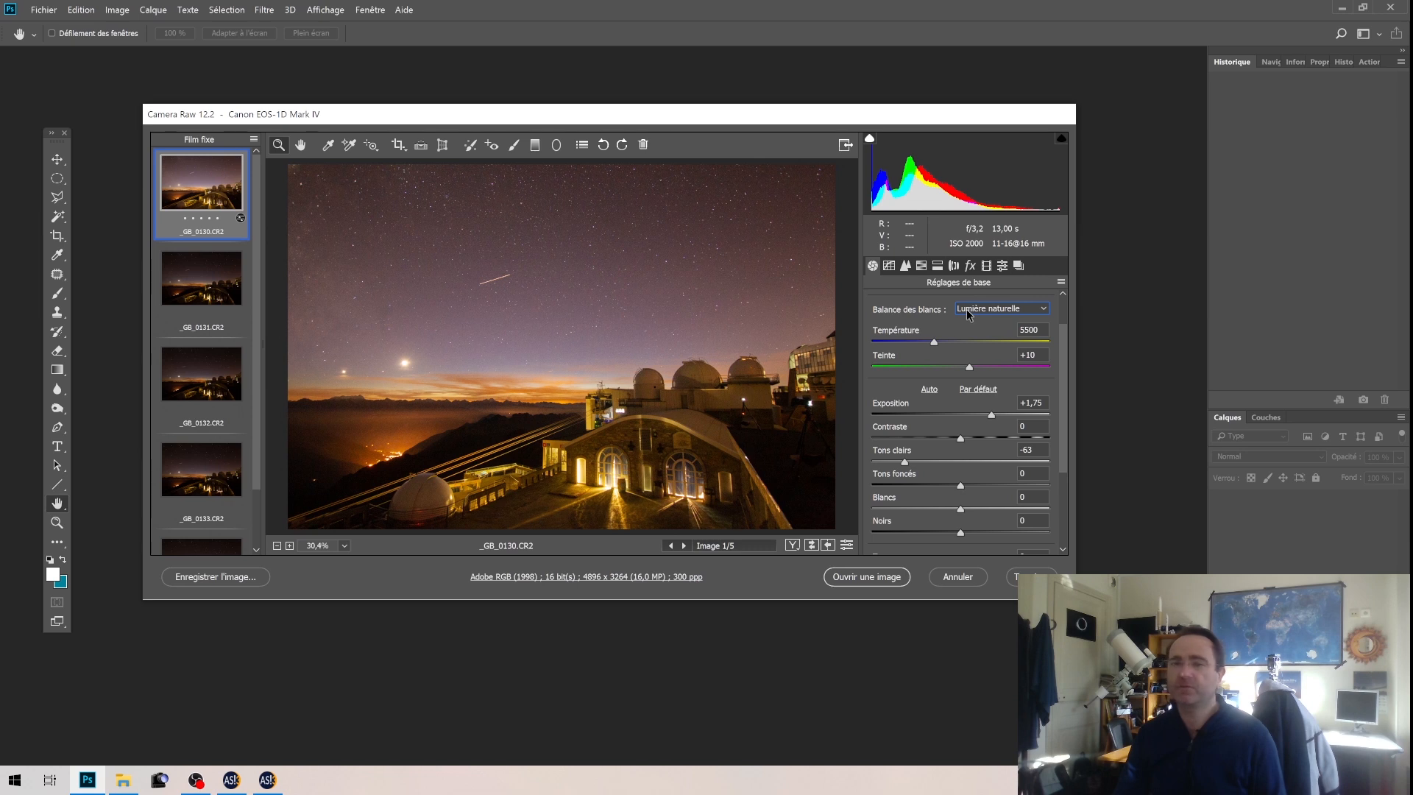
left_click(969, 312)
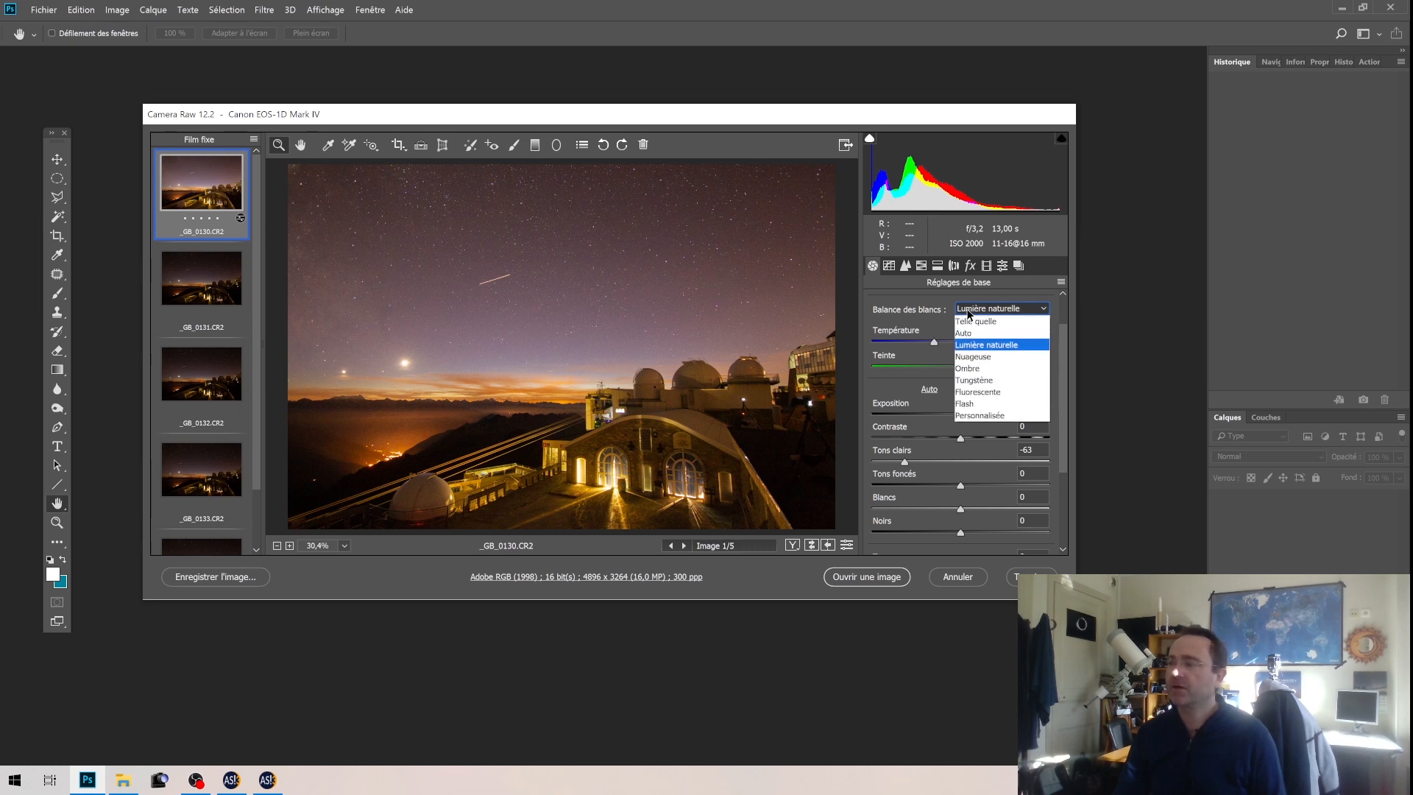
left_click(968, 357)
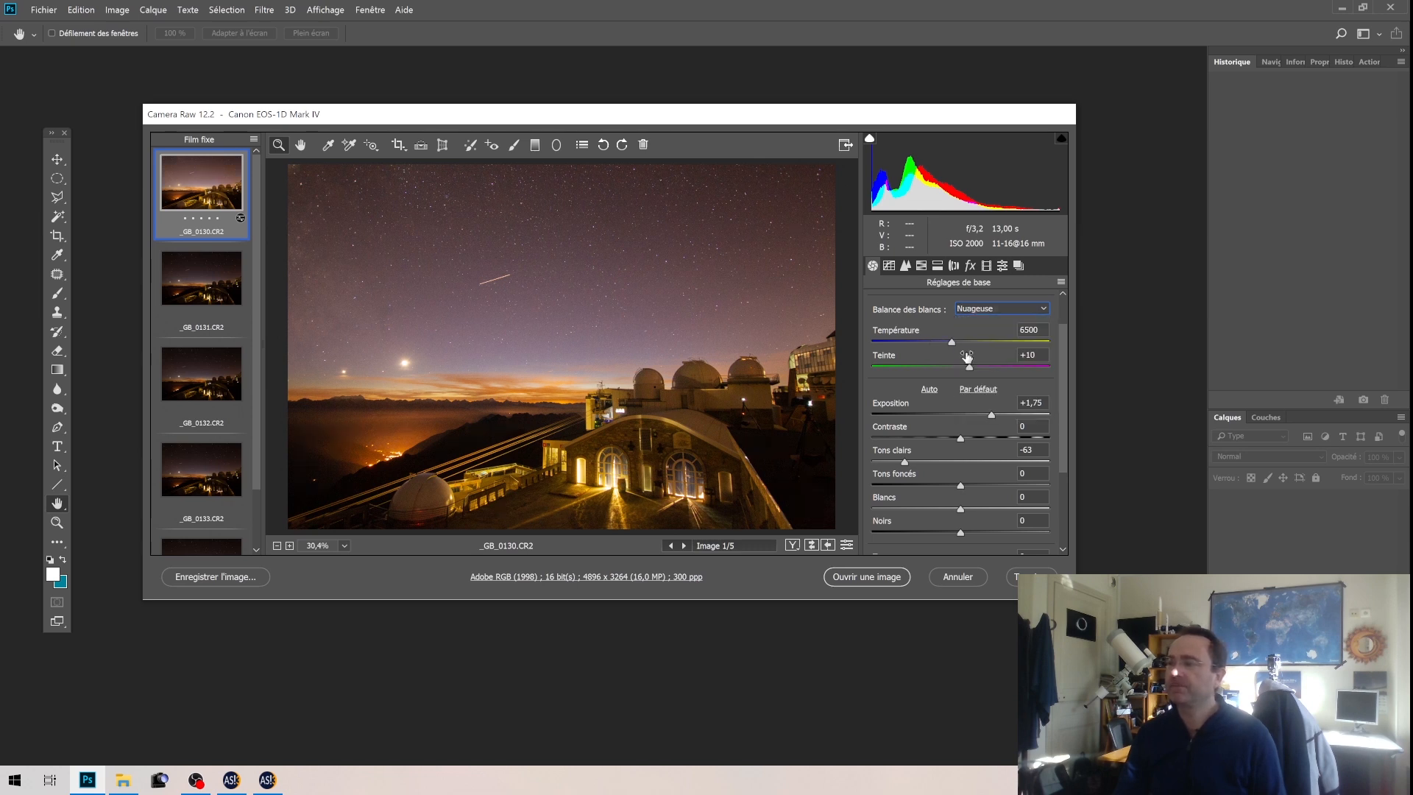
left_click(979, 312)
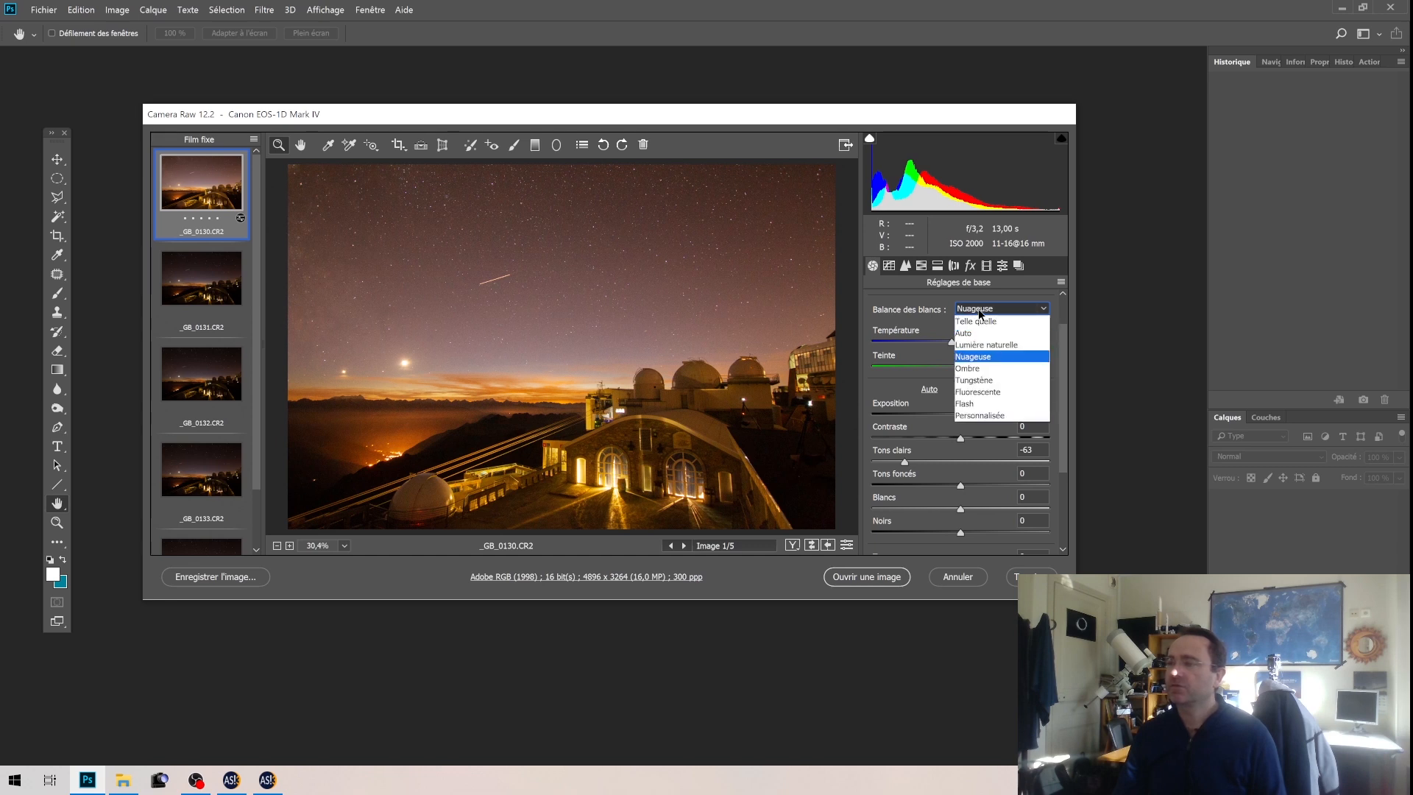
left_click(969, 368)
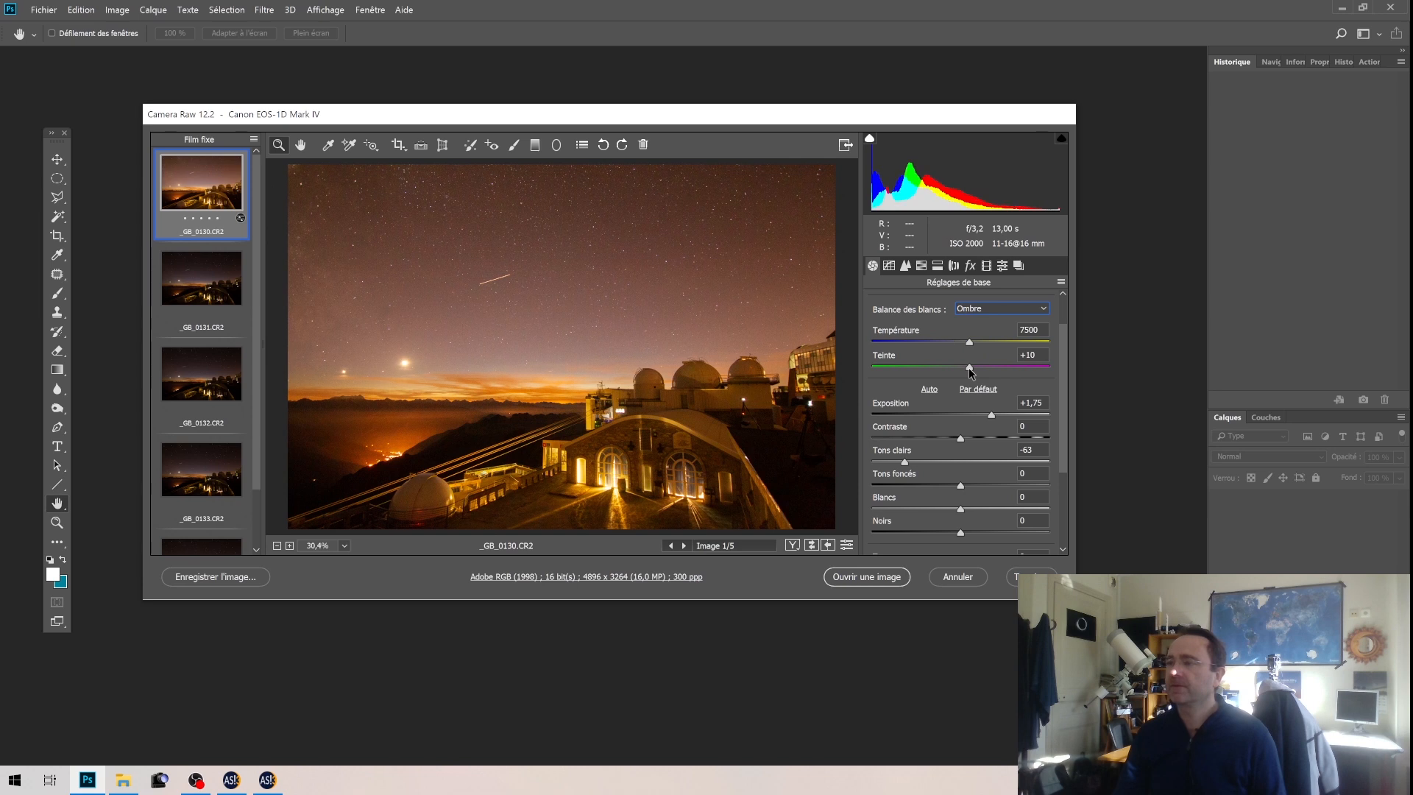
left_click(1001, 308)
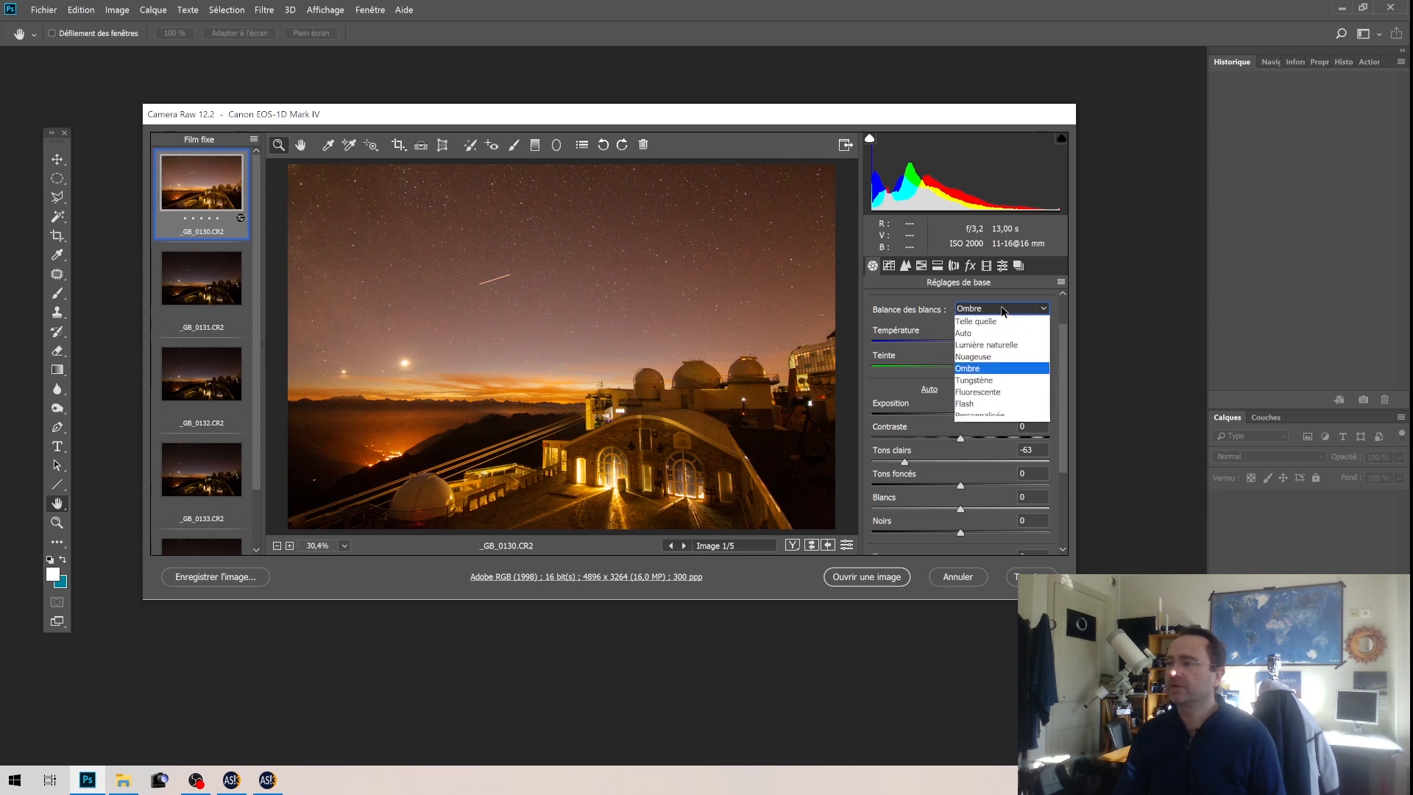
left_click(981, 381)
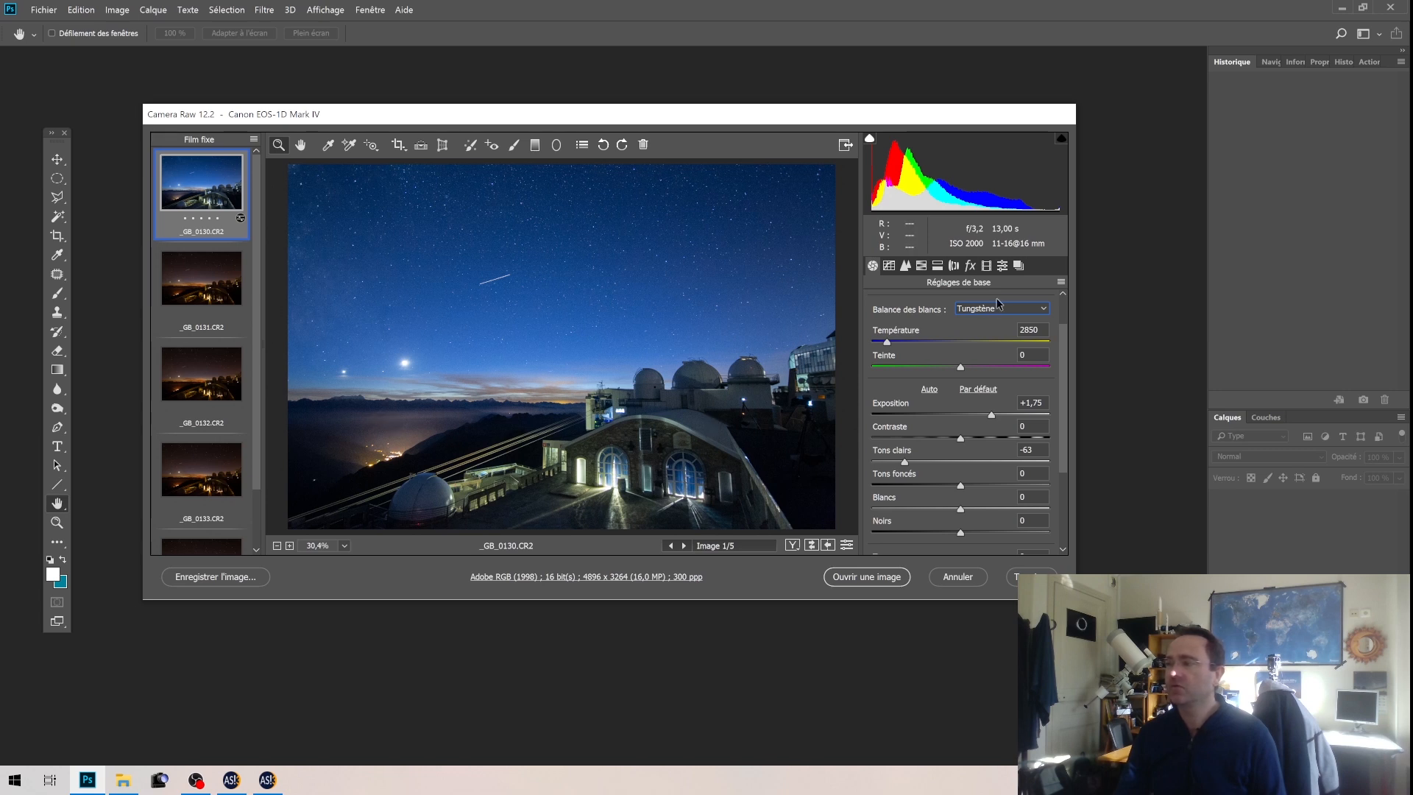
Set the white balance to Lumière naturelle and cool its temperature to 4850
left_click(987, 312)
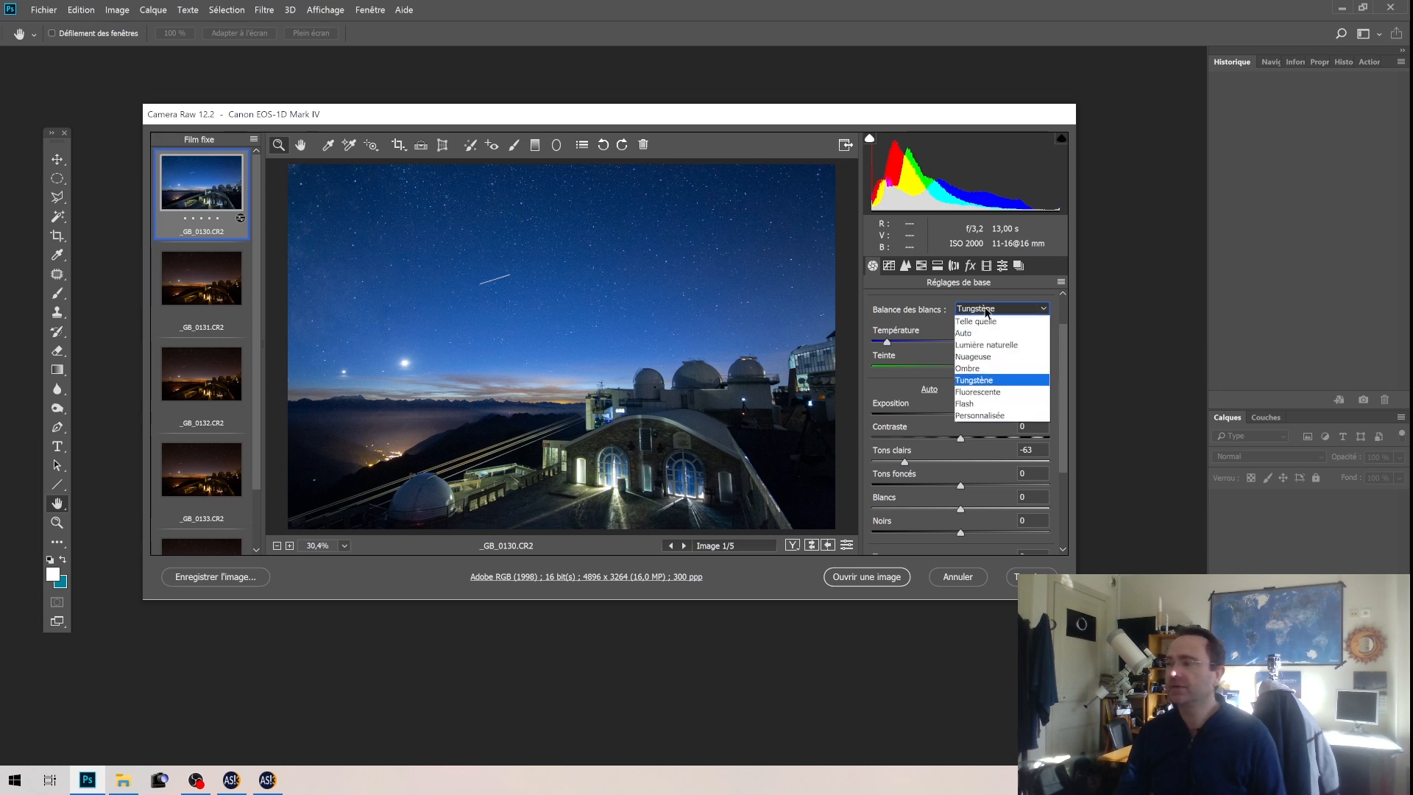
left_click(993, 344)
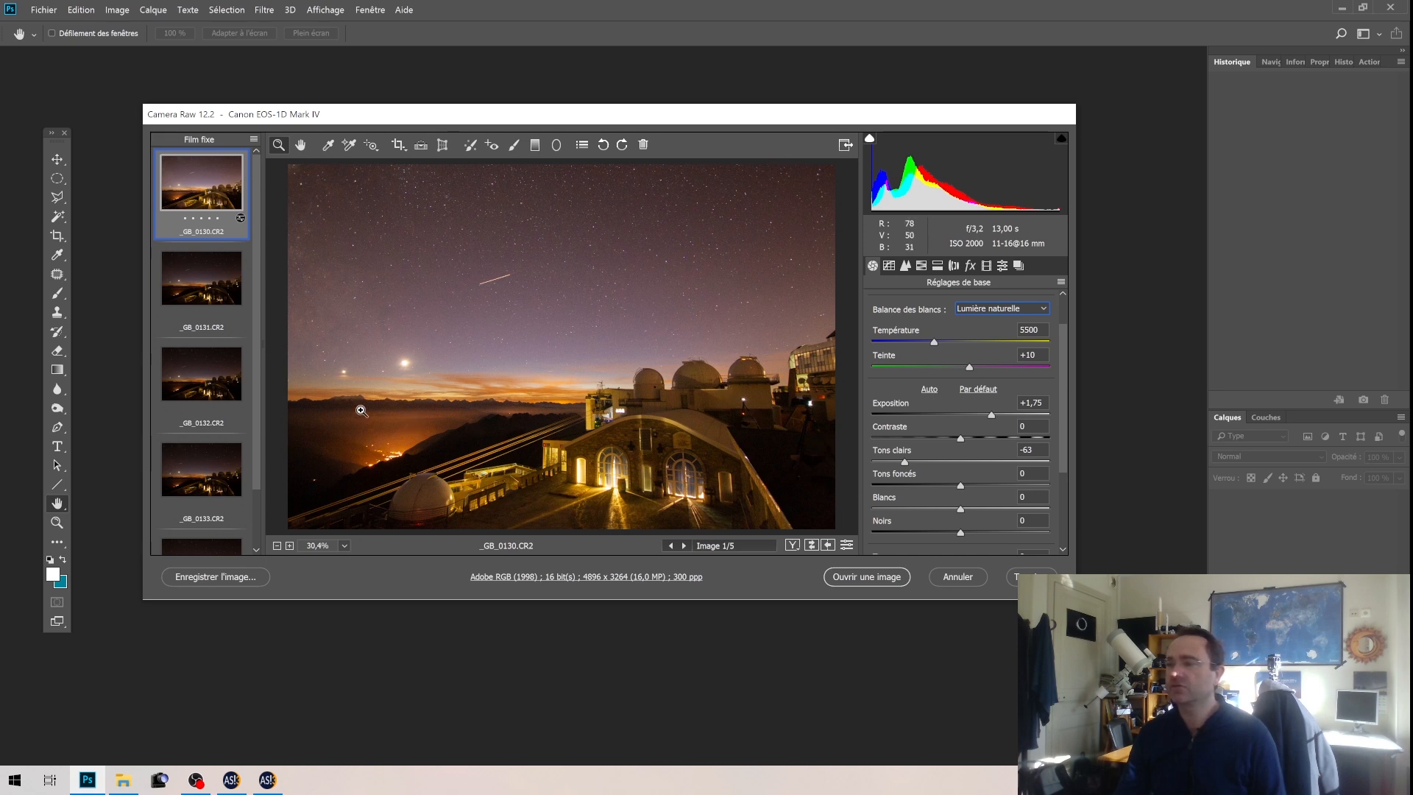
mouse_move(934, 343)
left_mouse_down()
mouse_move(921, 349)
mouse_move(944, 357)
mouse_move(922, 364)
left_mouse_up()
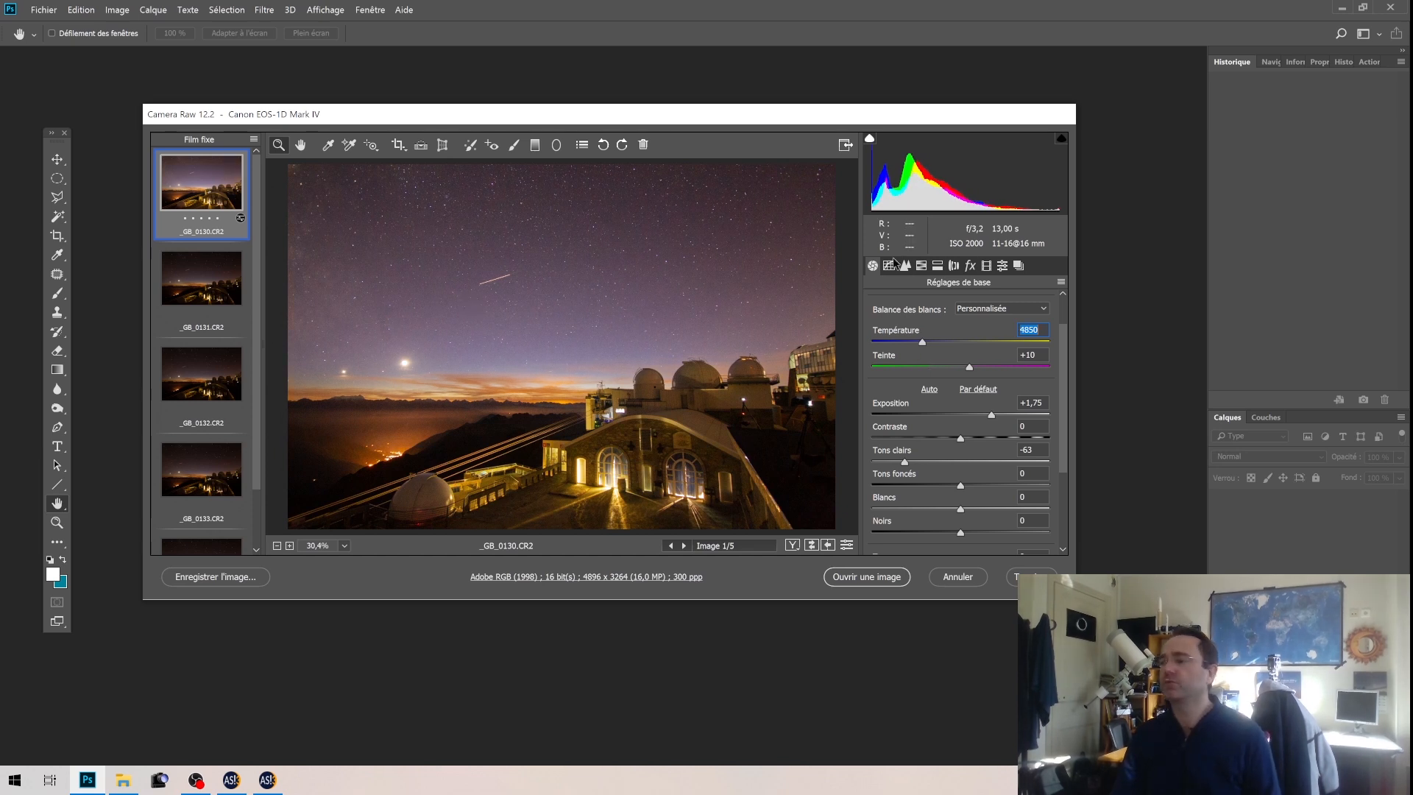
Set the vibrance to +28 and the saturation to +11
scroll(1038, 450, "down", 1)
scroll(1038, 453, "down", 3)
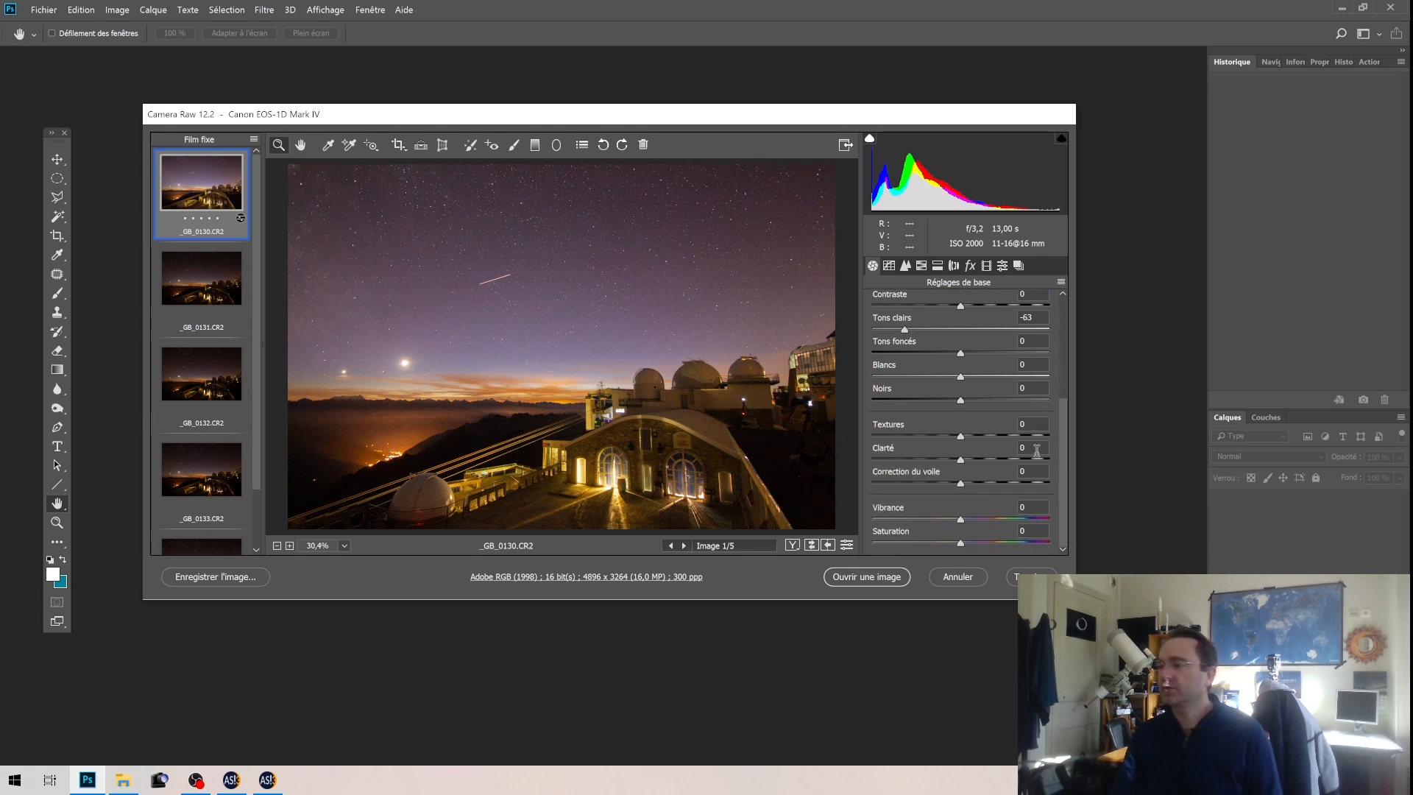
mouse_move(961, 545)
left_mouse_down()
mouse_move(1097, 548)
mouse_move(970, 543)
mouse_move(983, 534)
mouse_move(968, 523)
mouse_move(1020, 525)
mouse_move(961, 524)
mouse_move(988, 523)
mouse_move(968, 530)
mouse_move(984, 527)
mouse_move(974, 548)
left_mouse_up()
type("0")
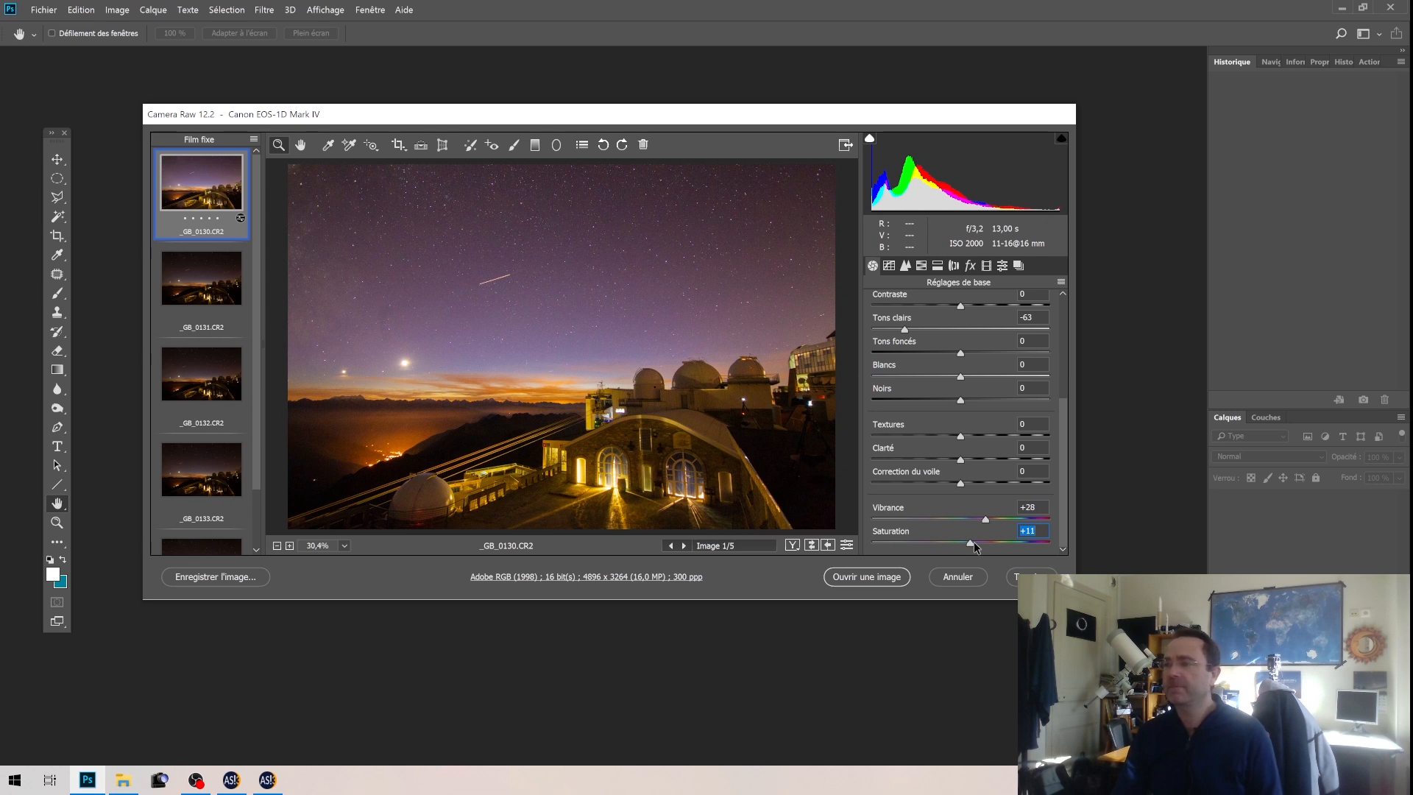
View the point and parametric tone curves, and return to the basic adjustments
left_click(889, 265)
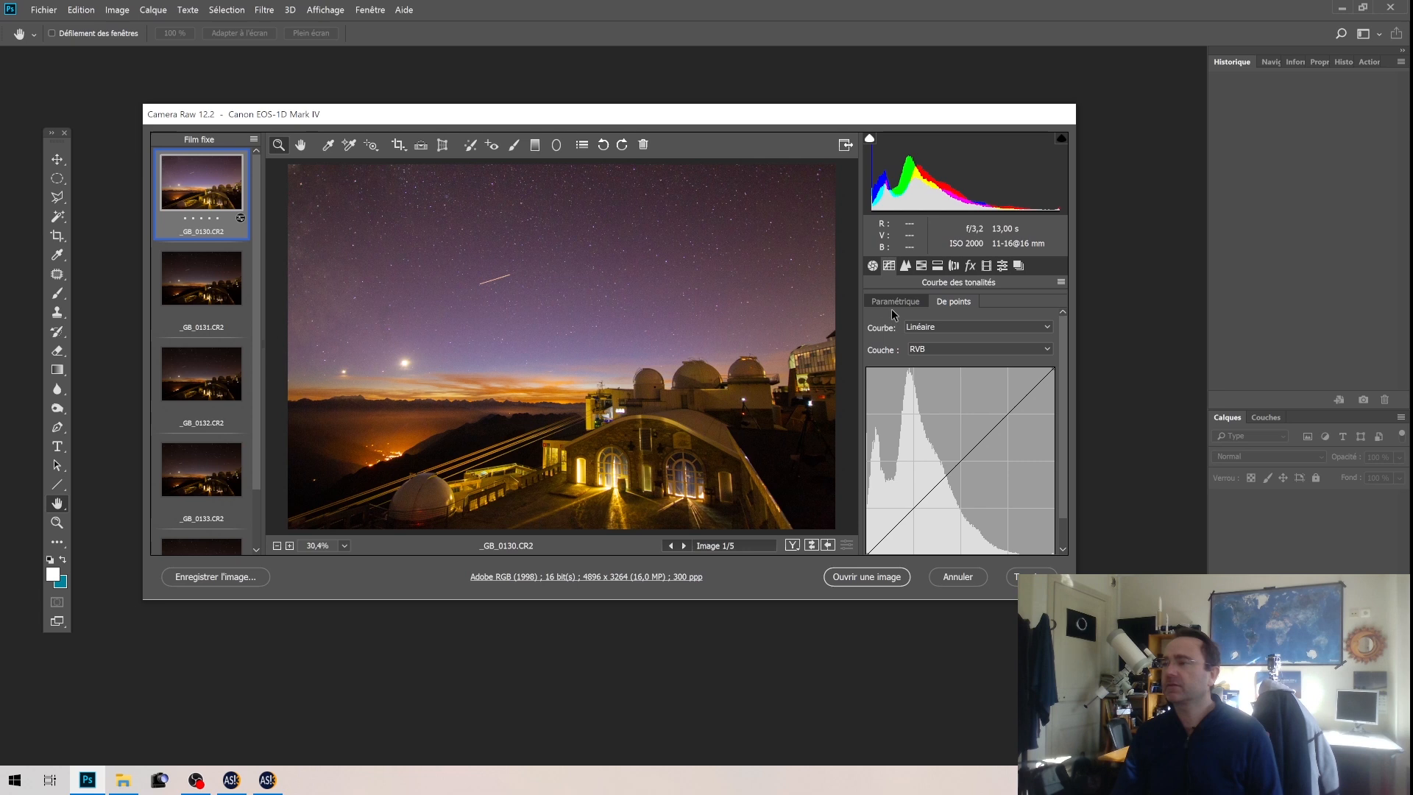
left_click(894, 303)
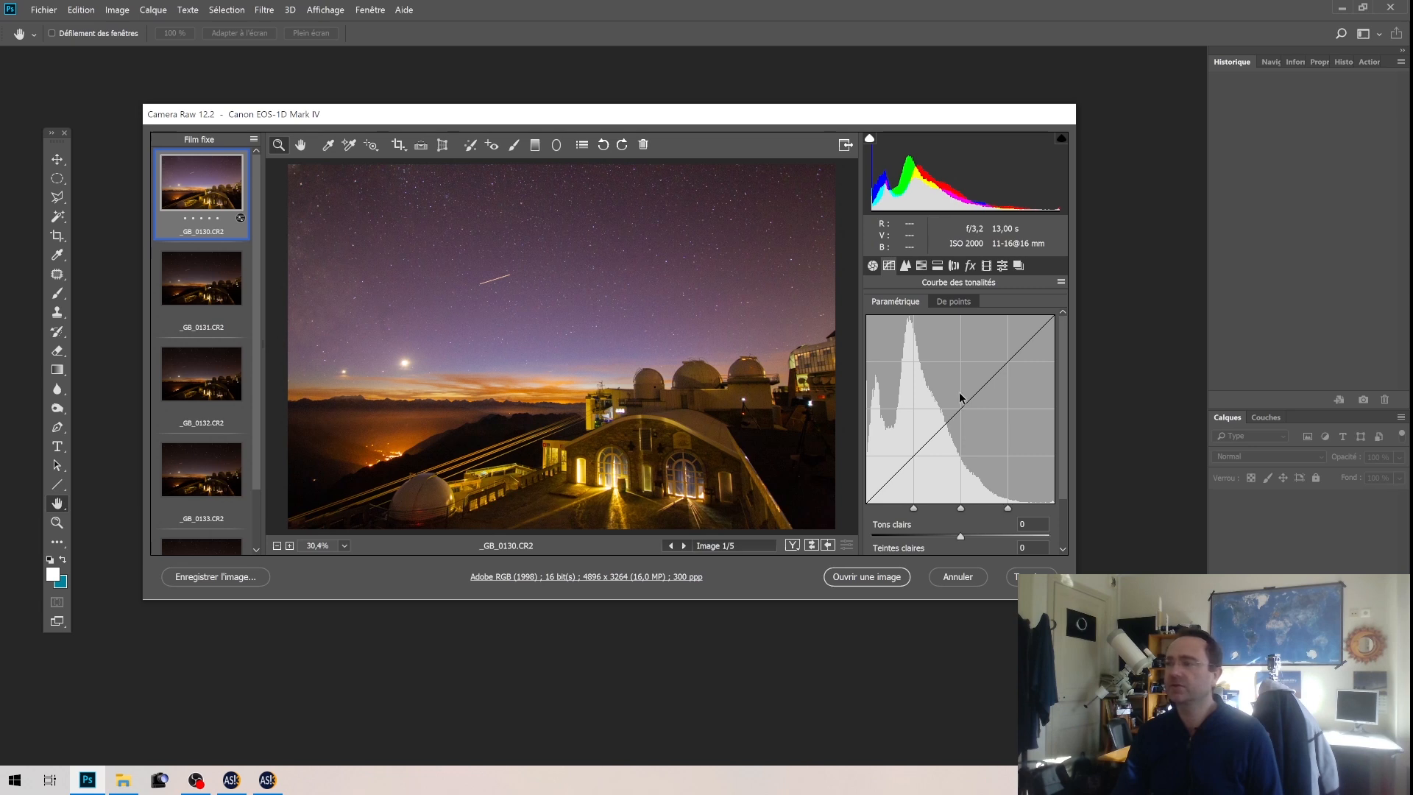
left_click(872, 268)
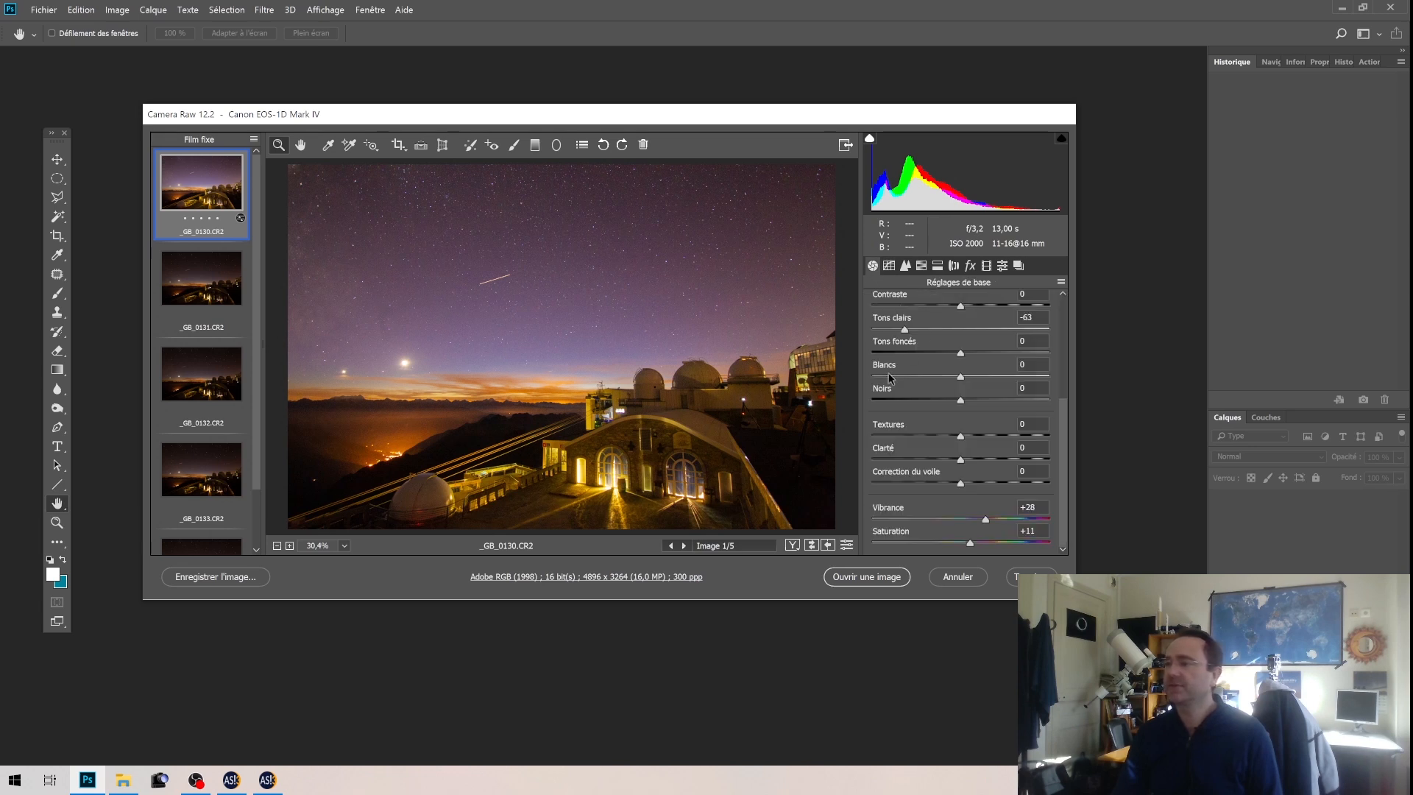
scroll(970, 425, "up", 5)
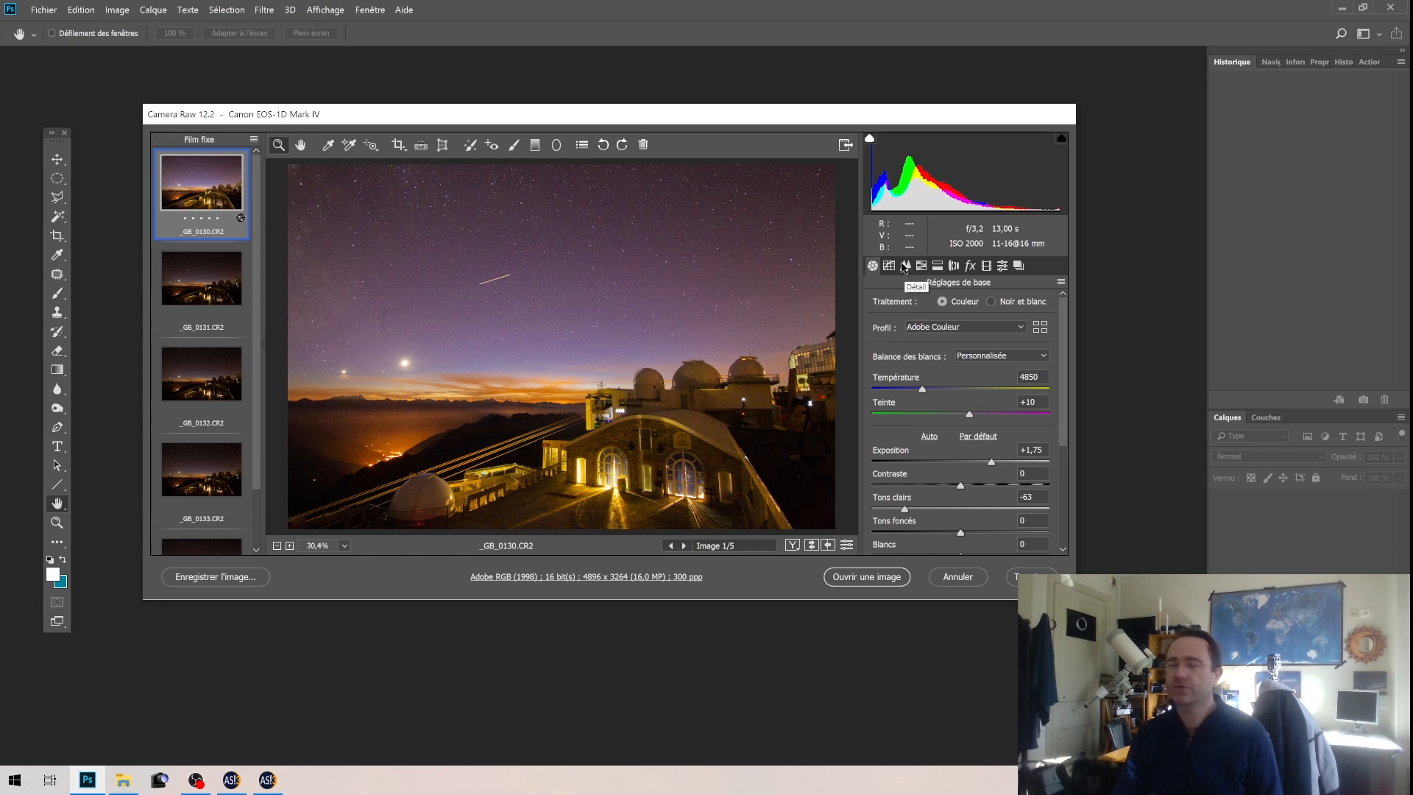
Set the sharpening amount (Gain) to 0 and the luminance noise reduction to 22, judging the noise in the dark foreground
left_click(904, 267)
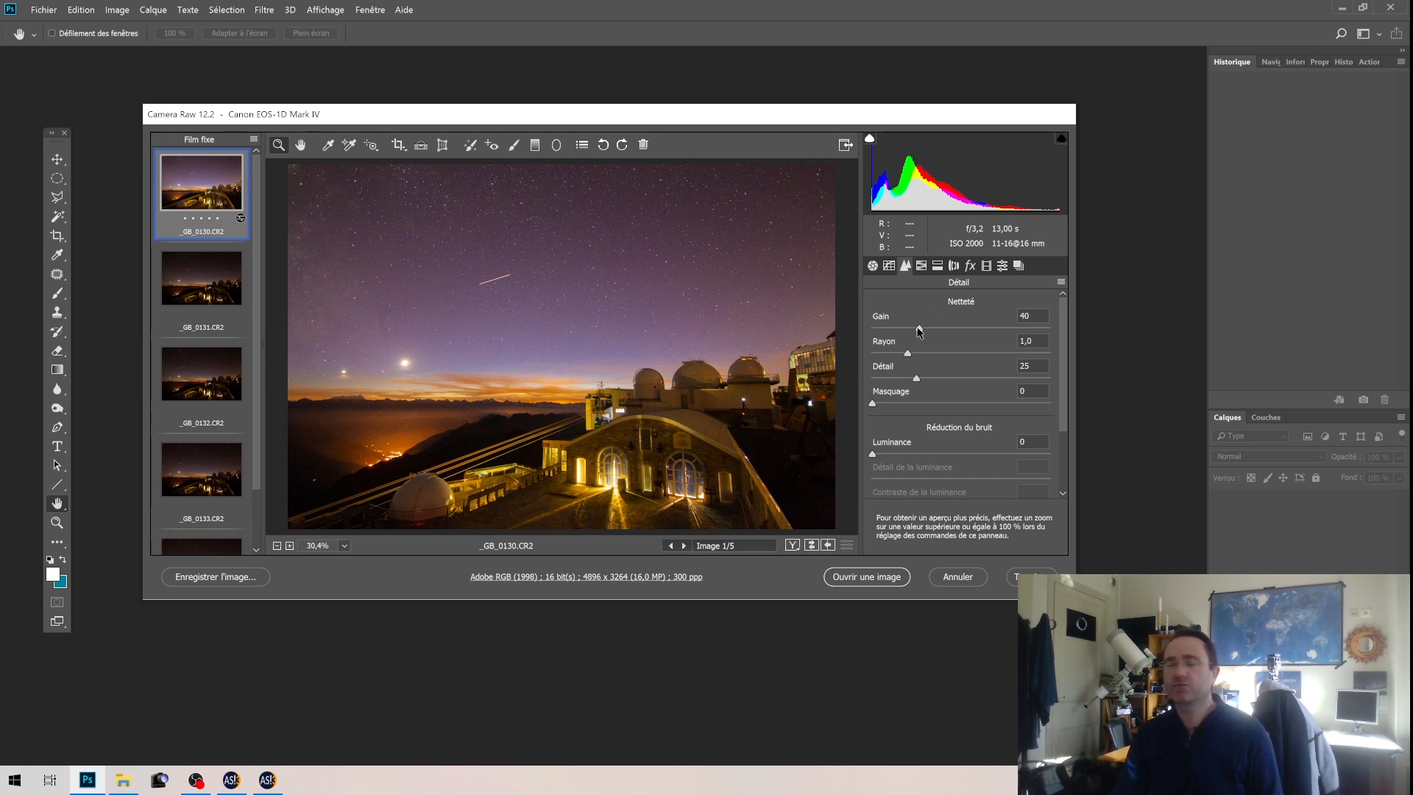
left_click_drag(883, 334, 868, 337)
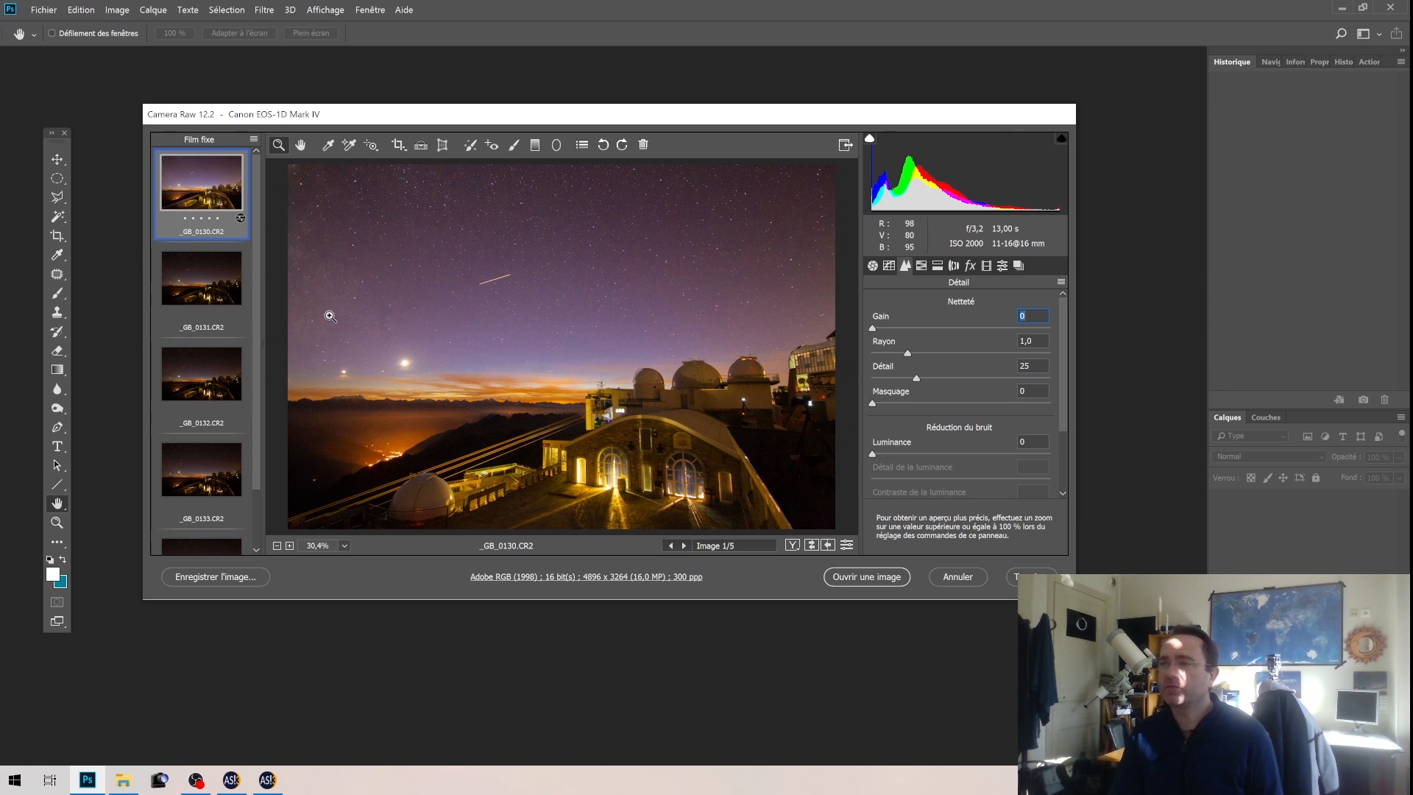
left_click(550, 431)
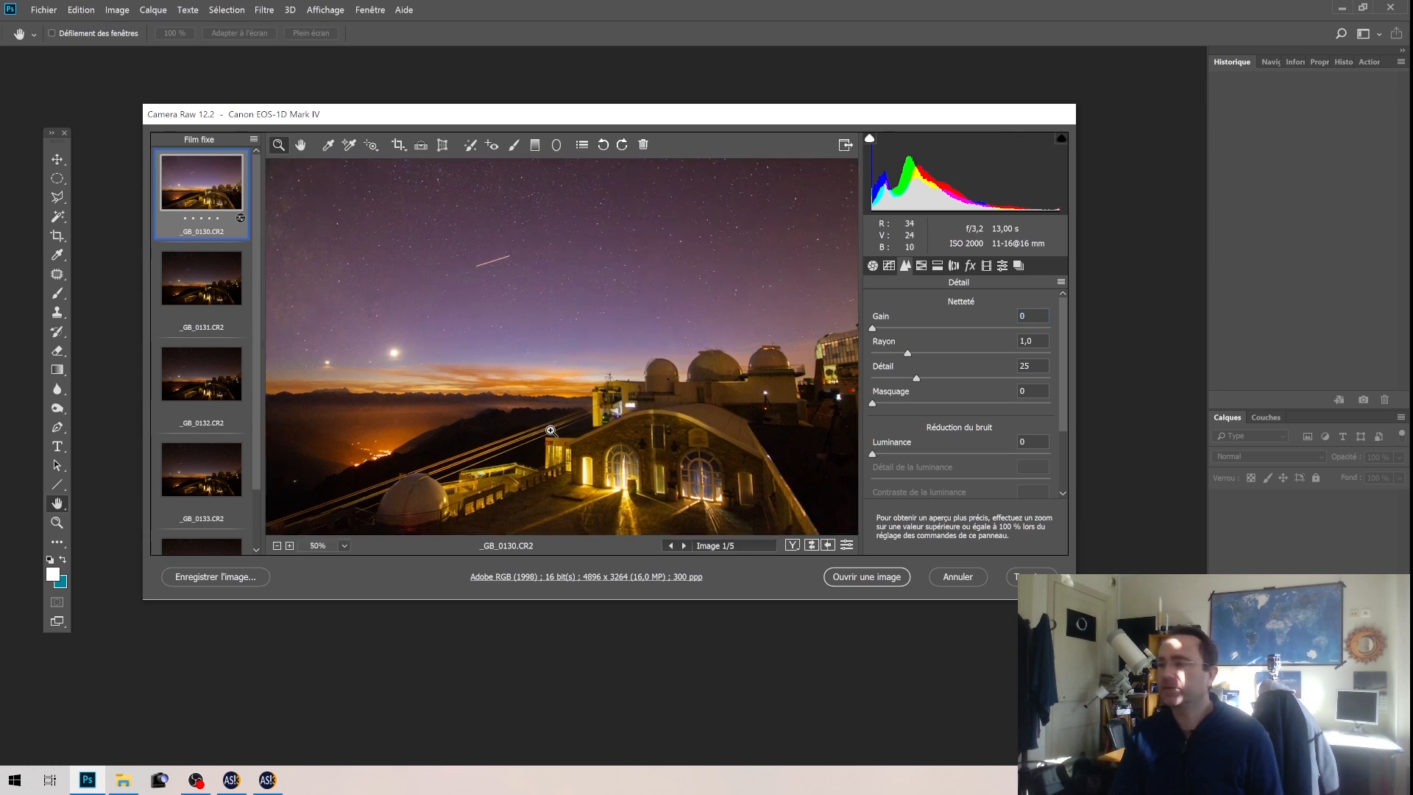
left_click(550, 430)
left_click(550, 431)
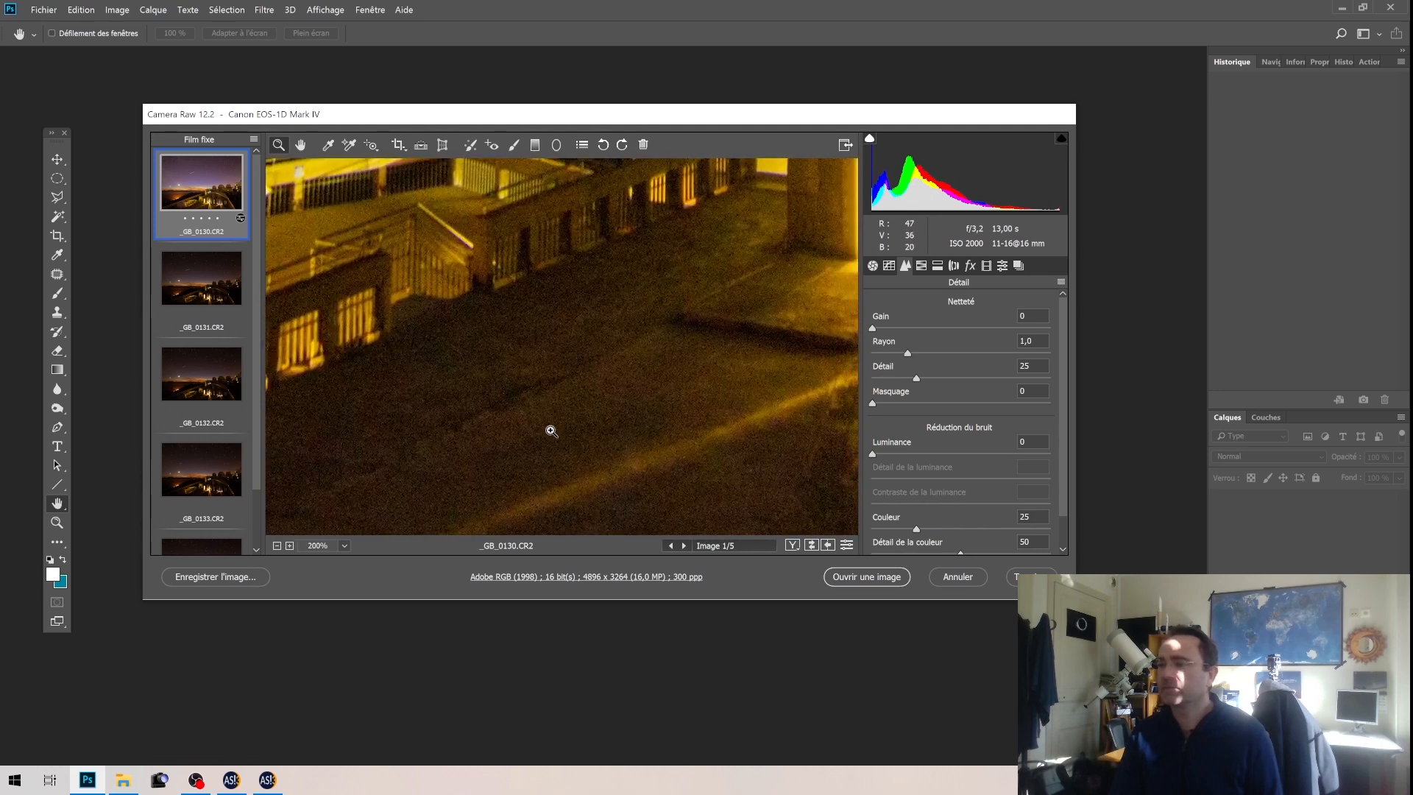
left_click(551, 430)
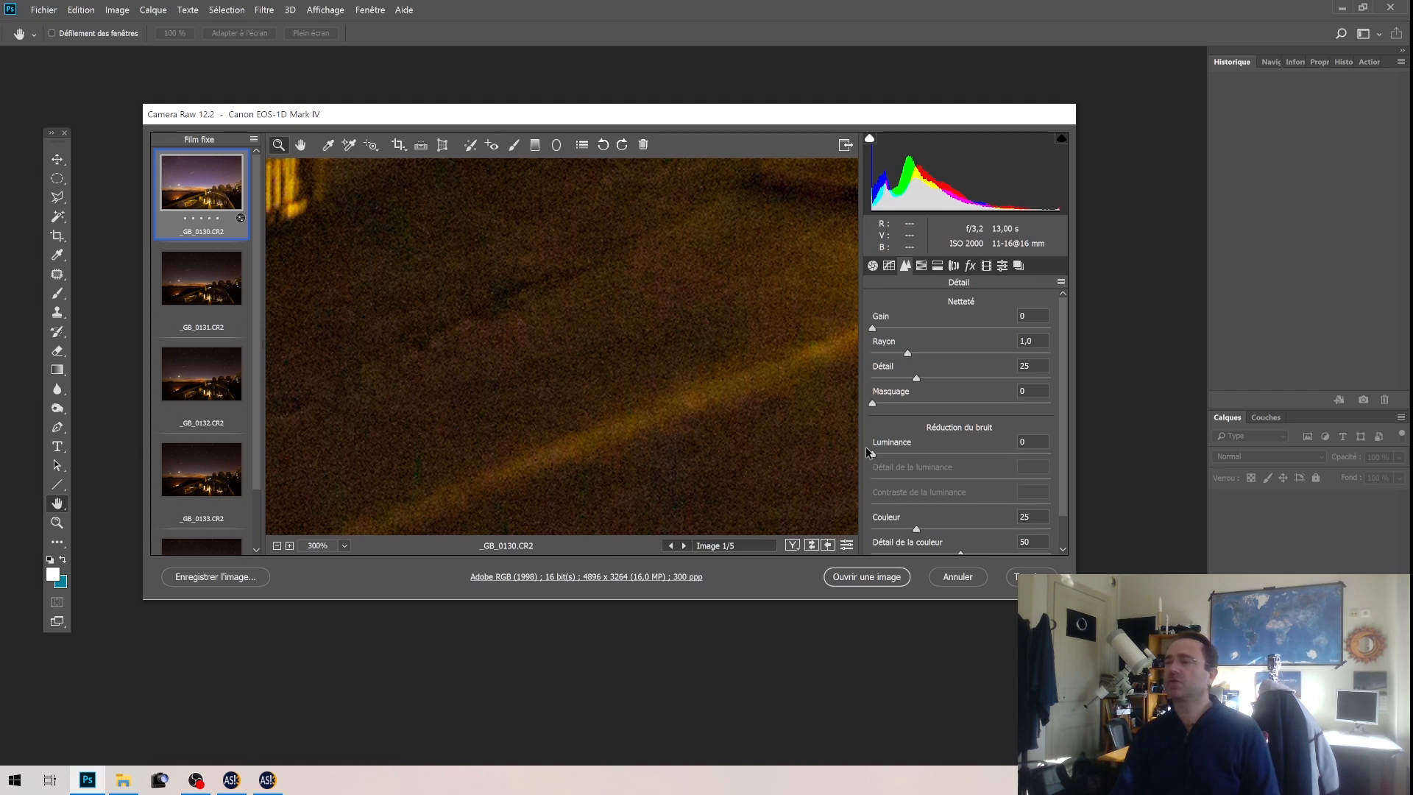
left_click_drag(874, 456, 891, 458)
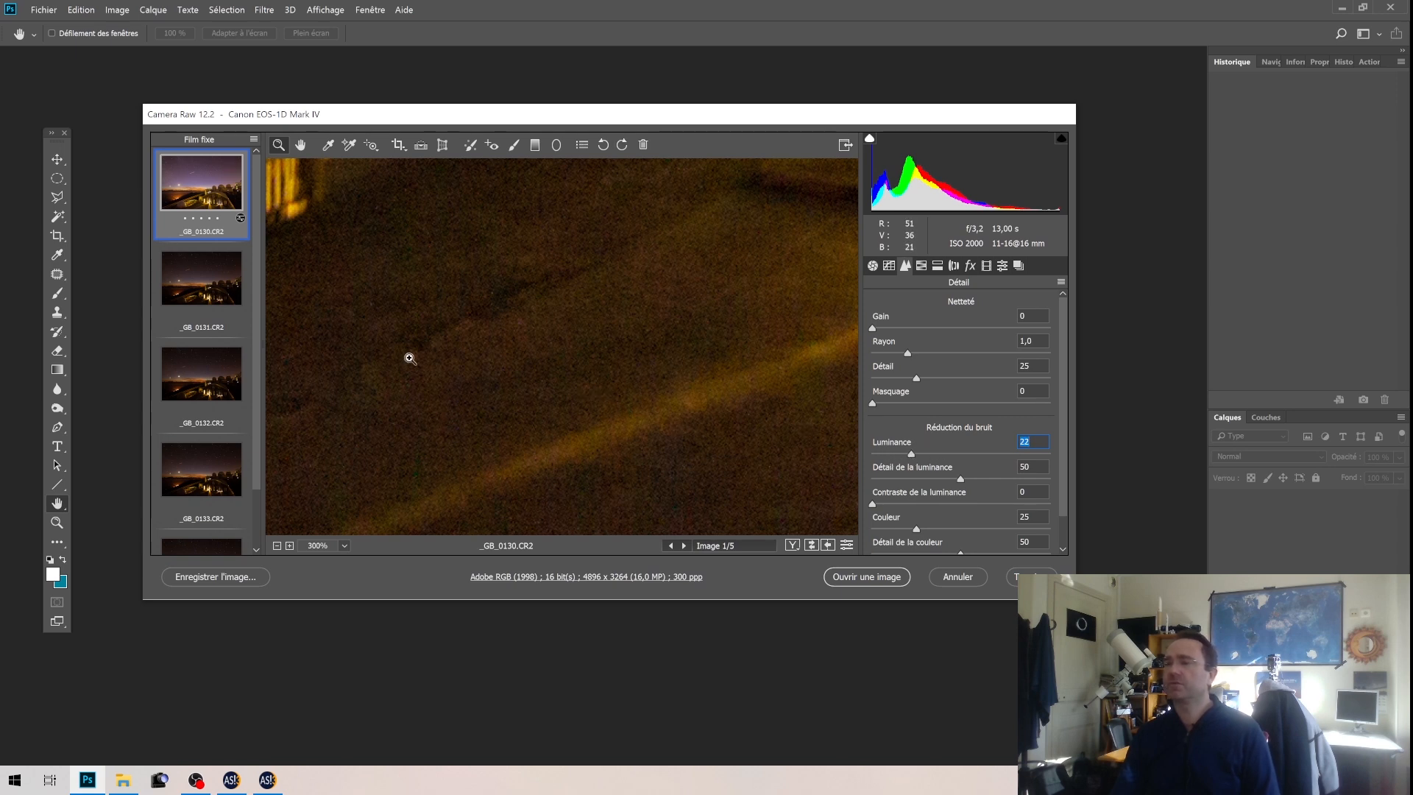
Examine the remaining noise on the buildings, the hazy valley and the mountain horizon at magnifications up to 600%
left_click(301, 145)
left_click_drag(423, 231, 552, 404)
left_click_drag(540, 352, 521, 467)
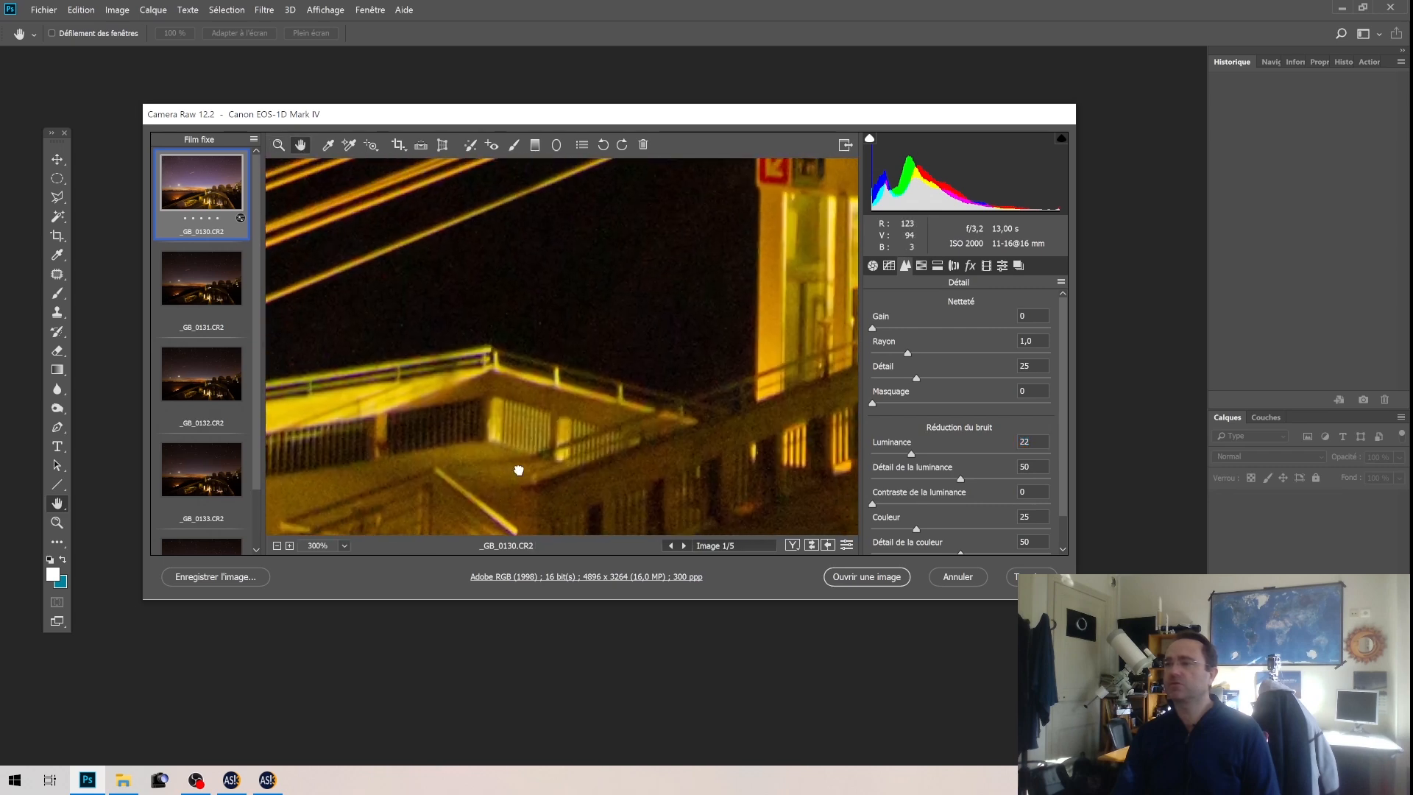
left_click_drag(441, 400, 790, 219)
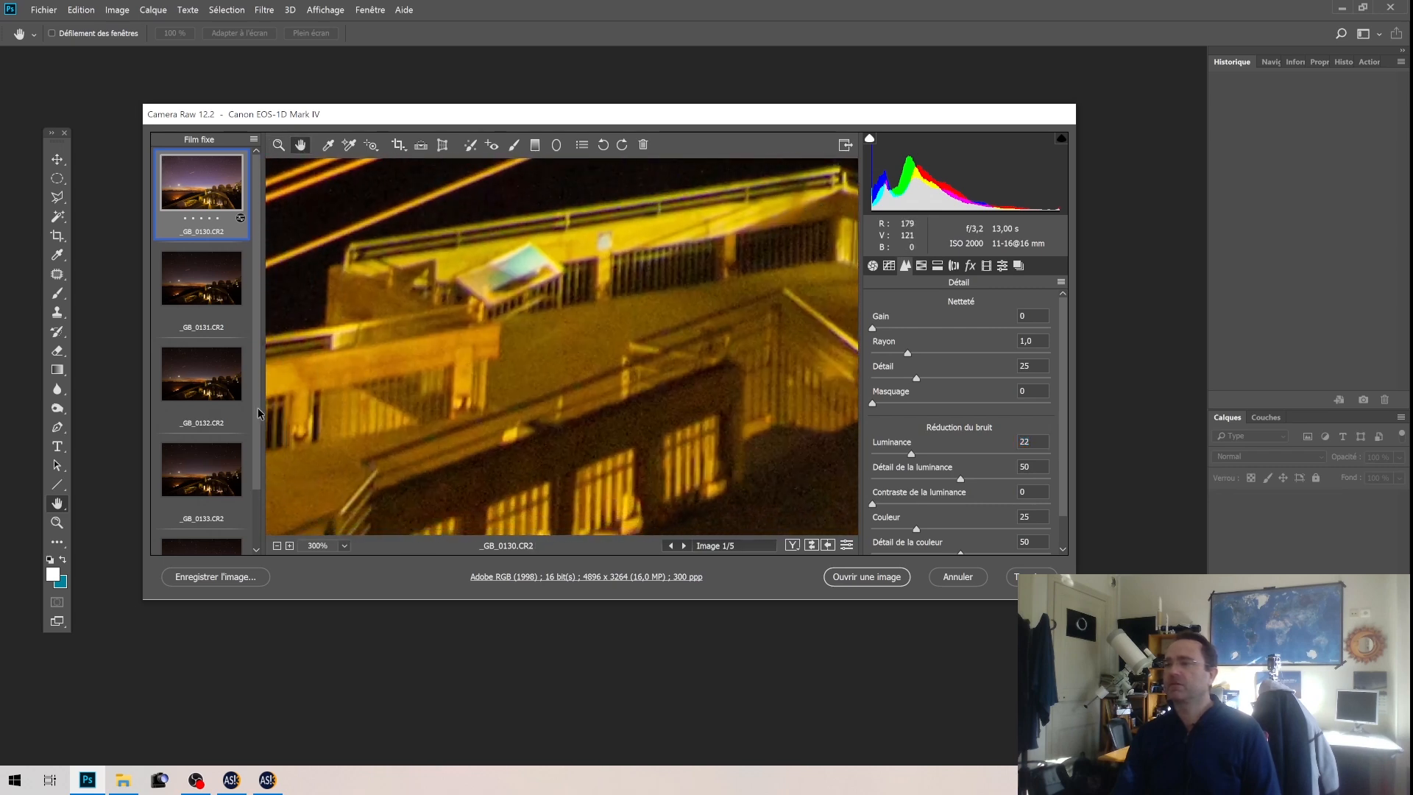
left_click_drag(317, 340, 374, 521)
left_click_drag(384, 271, 567, 478)
left_click_drag(316, 252, 646, 493)
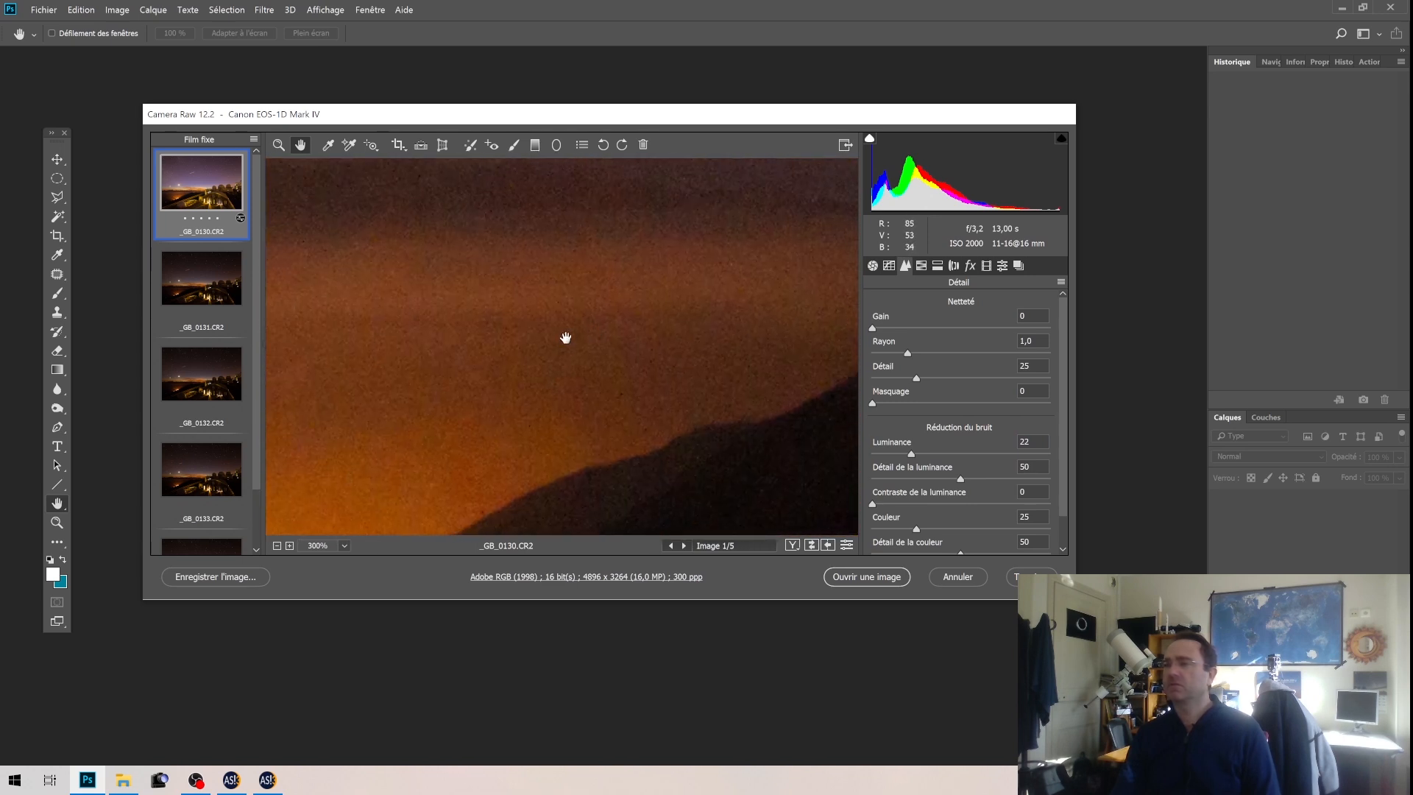
left_click(272, 145)
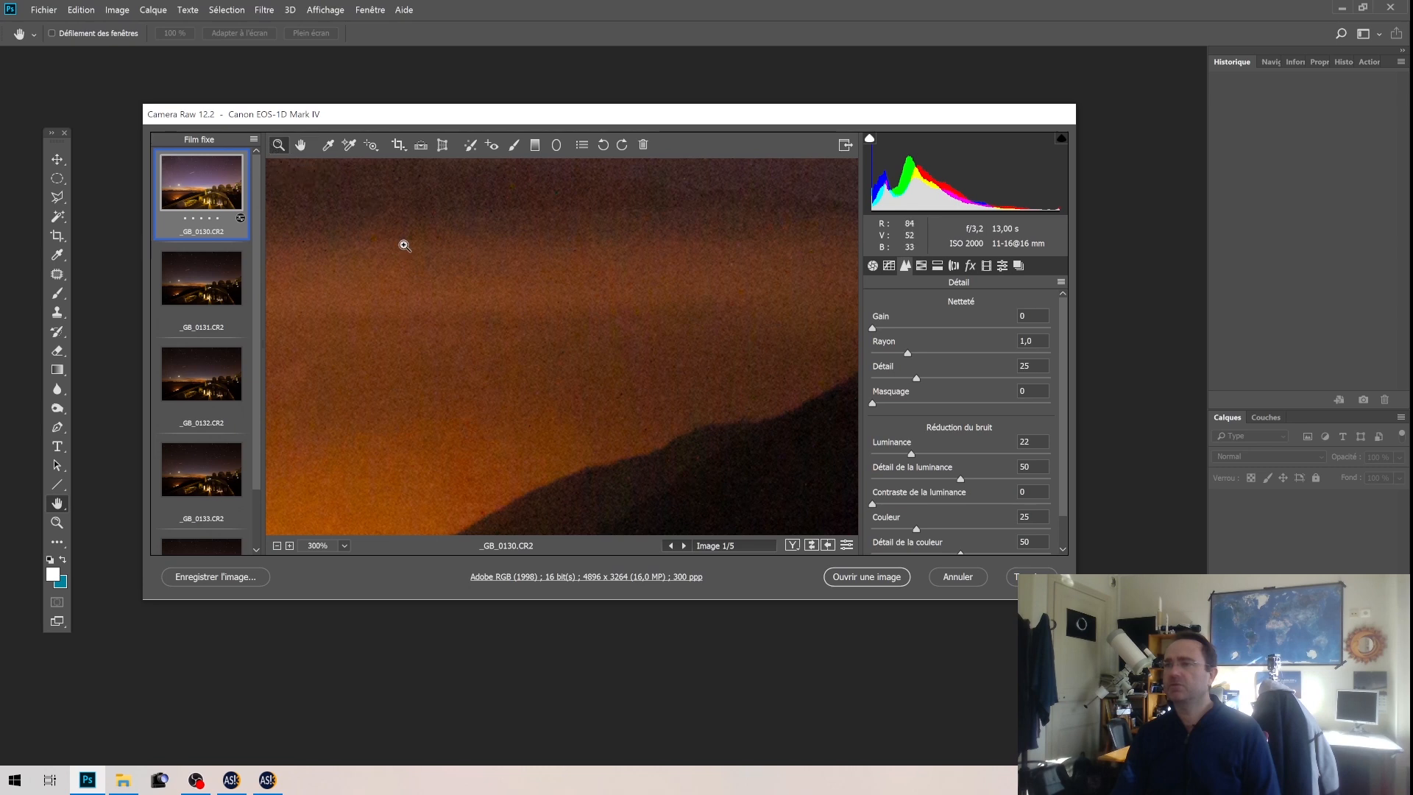
left_click(454, 272)
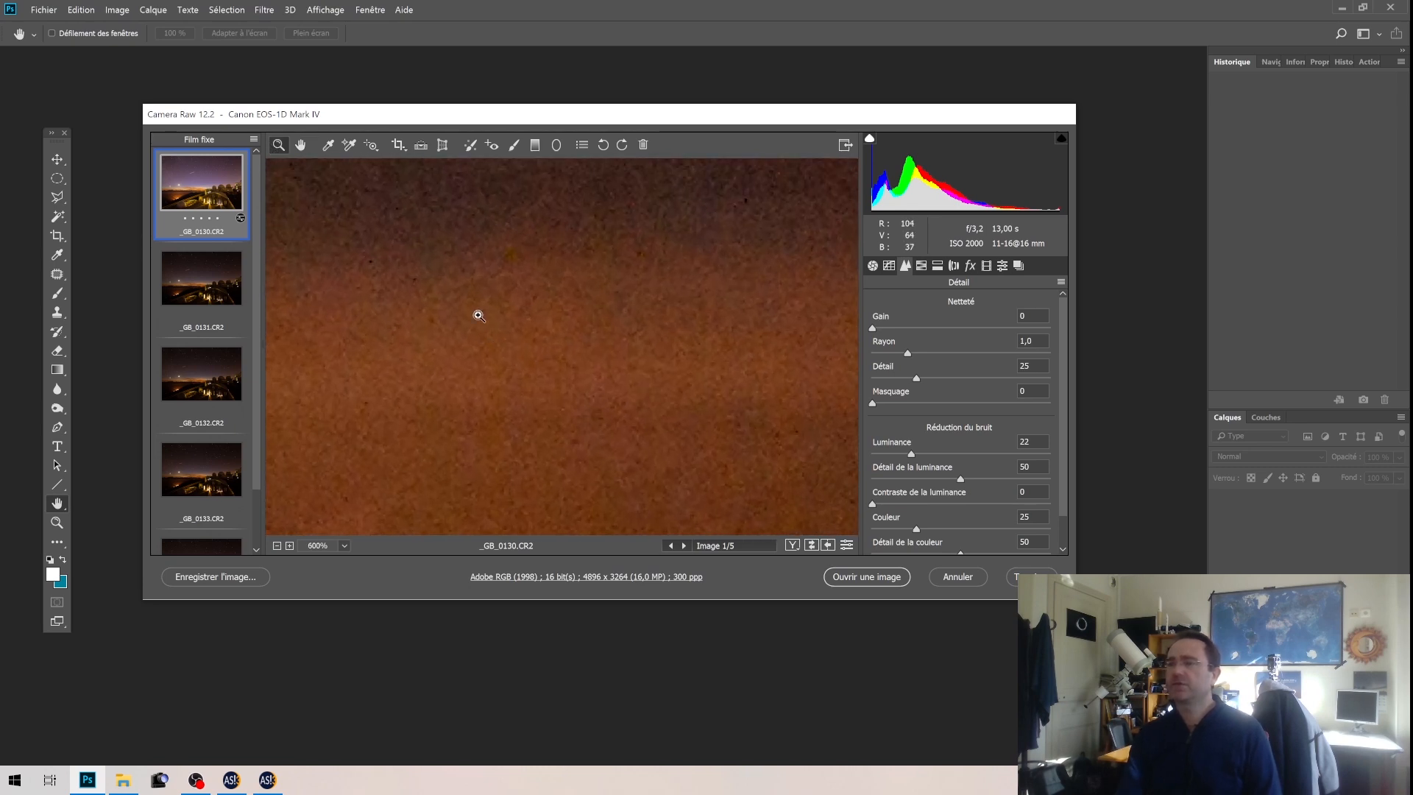
key("alt")
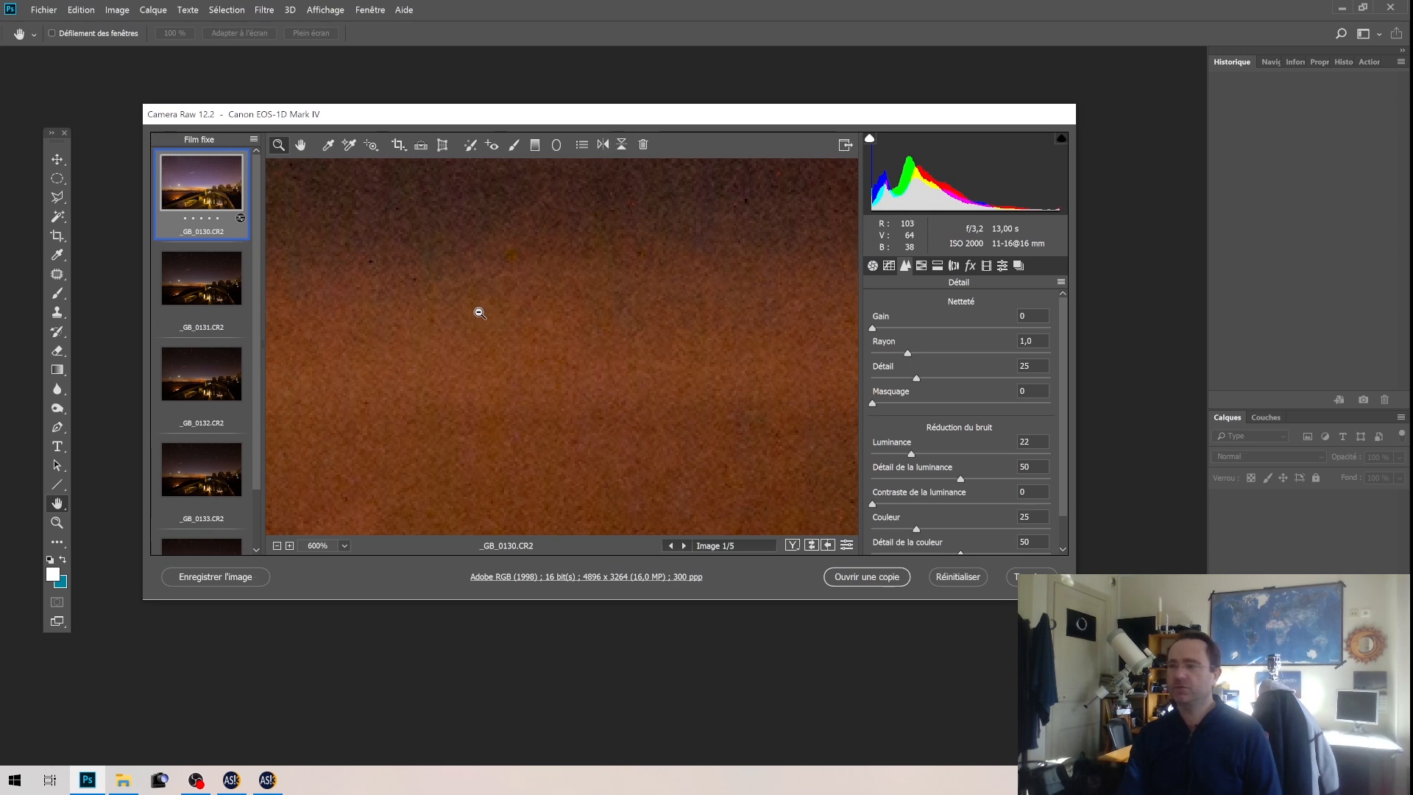
left_click(480, 313, "alt")
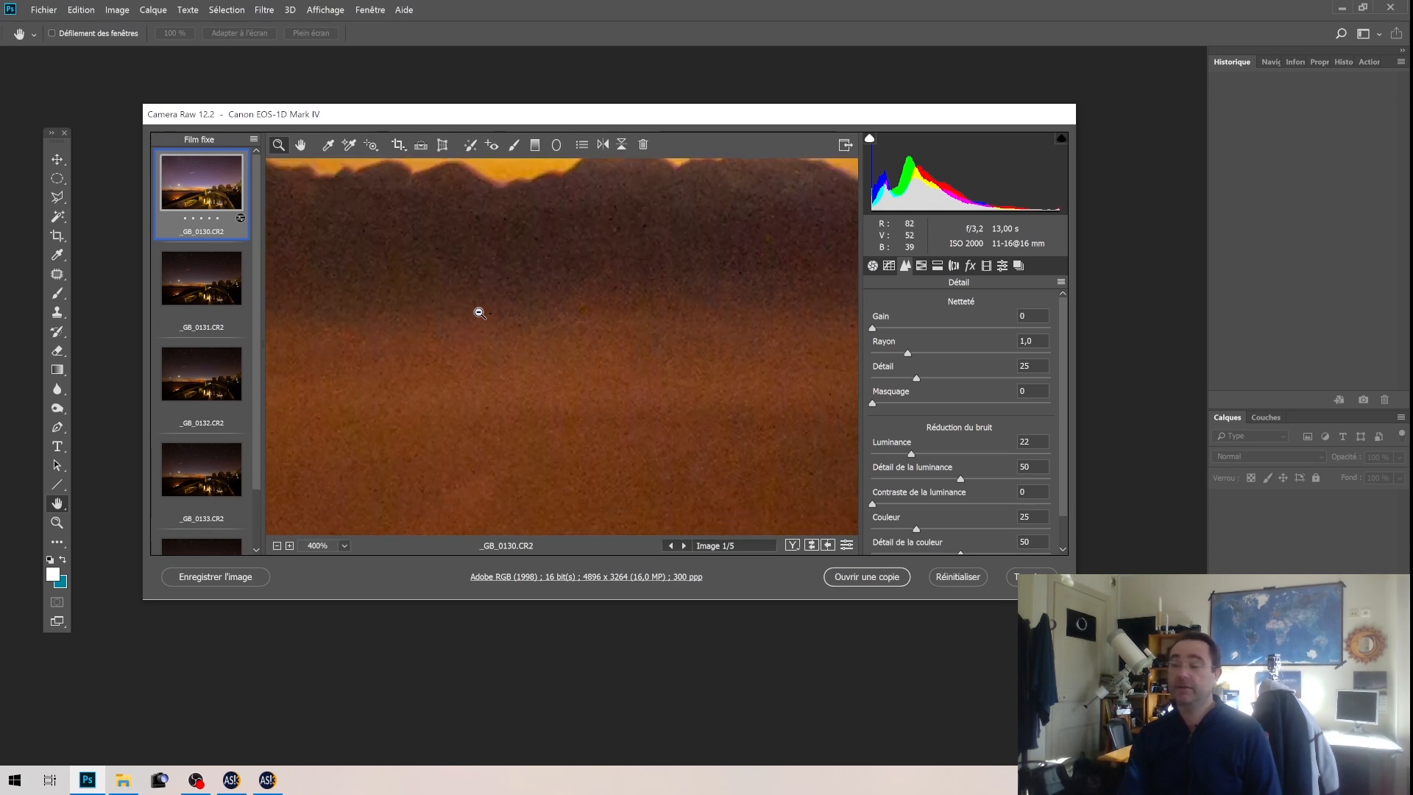
left_click(480, 313, "alt")
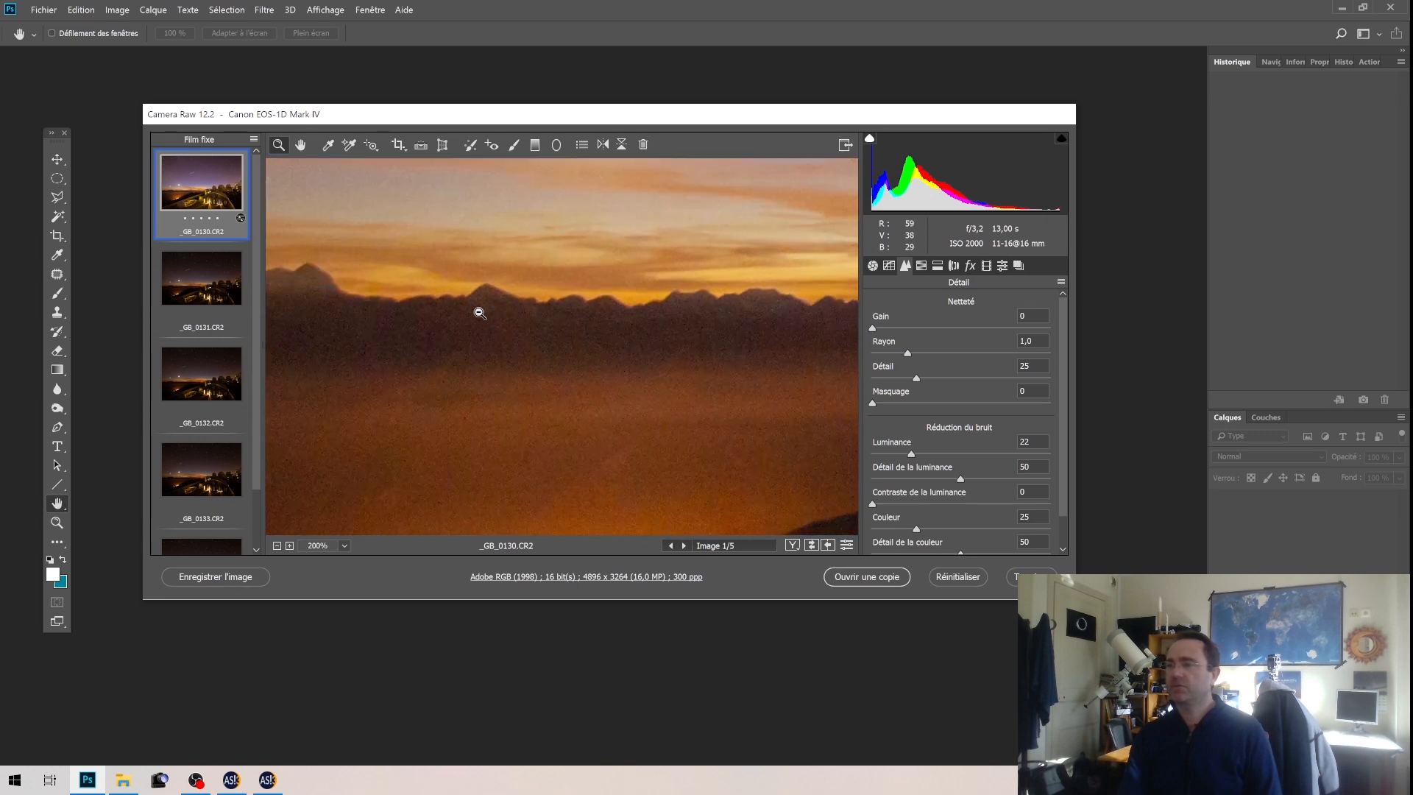
left_click(479, 312, "alt")
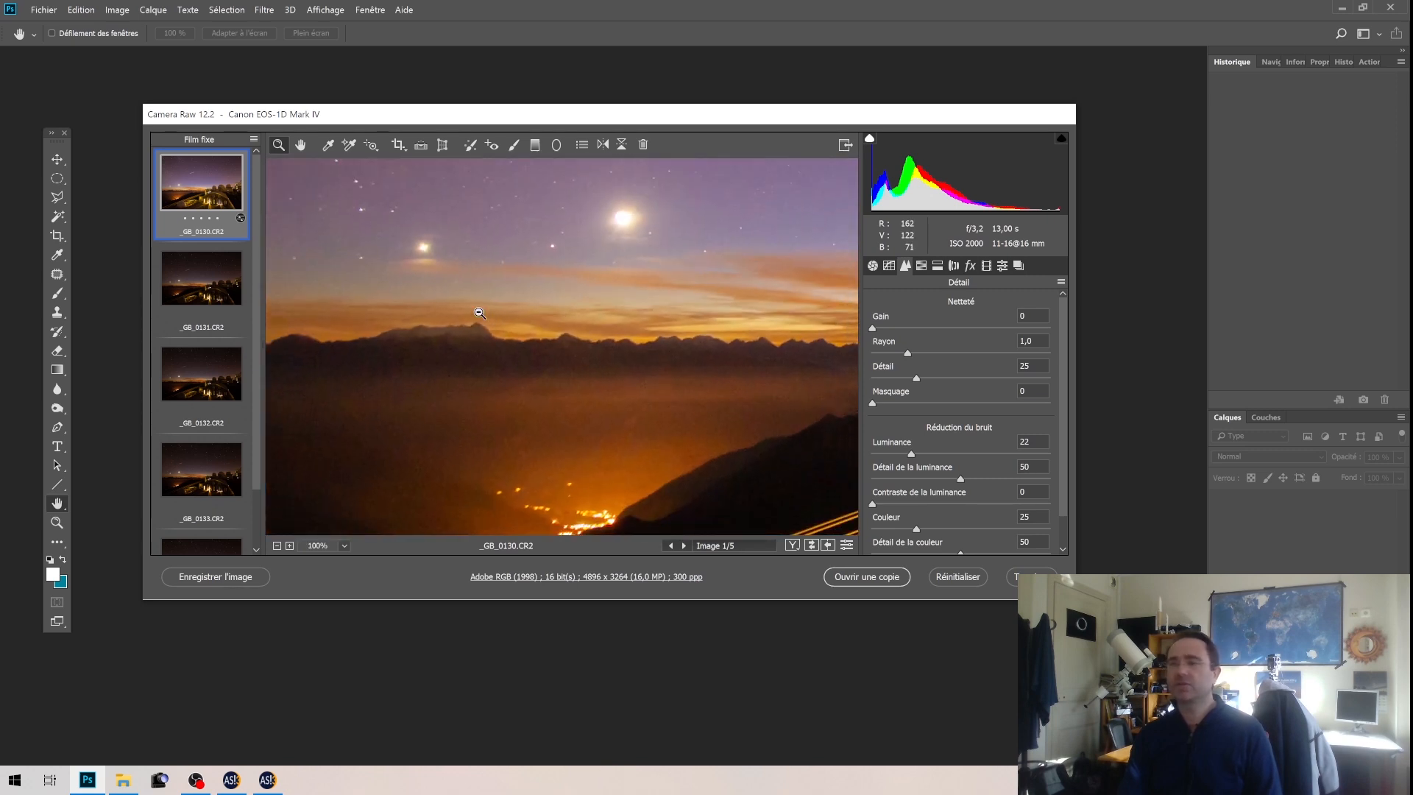
left_click(480, 313, "alt")
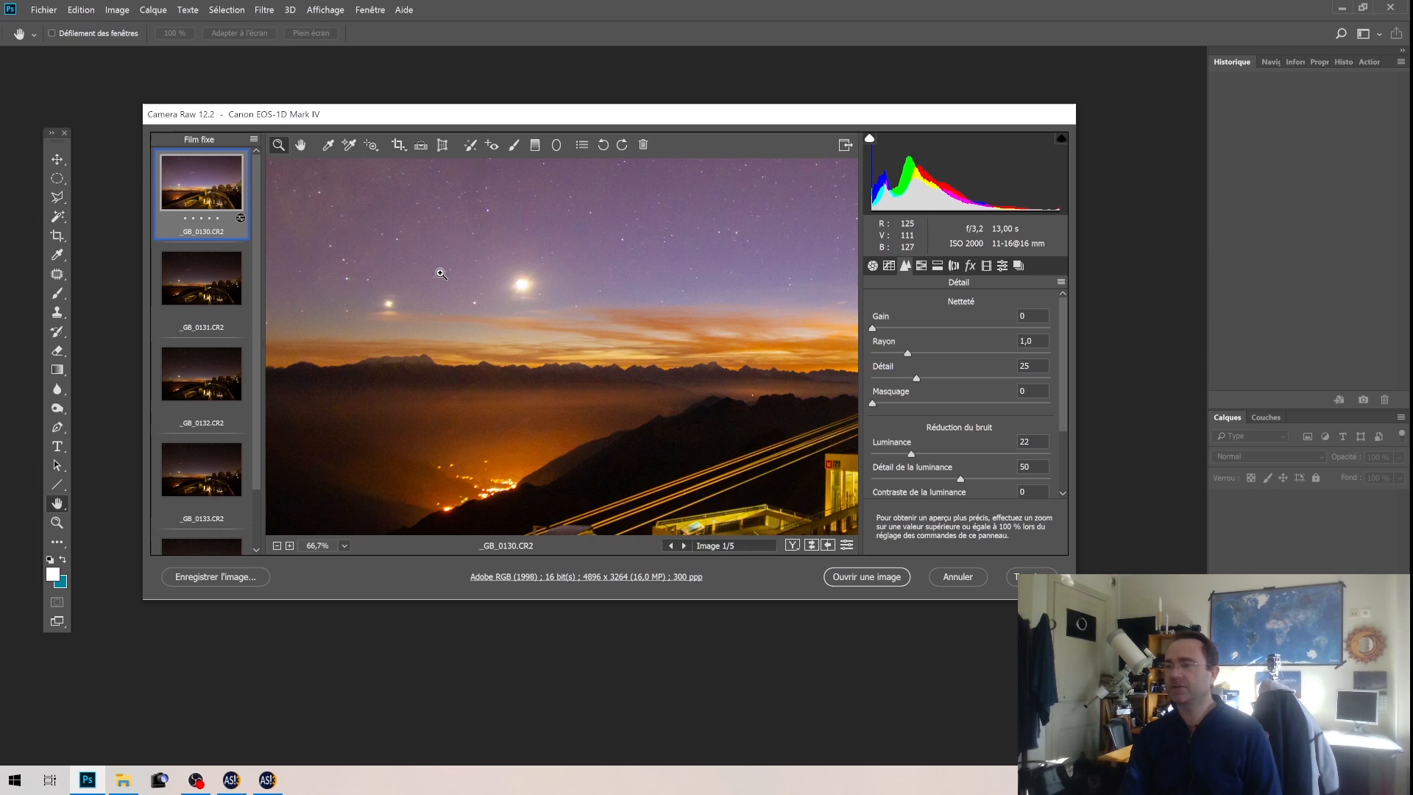
key("alt")
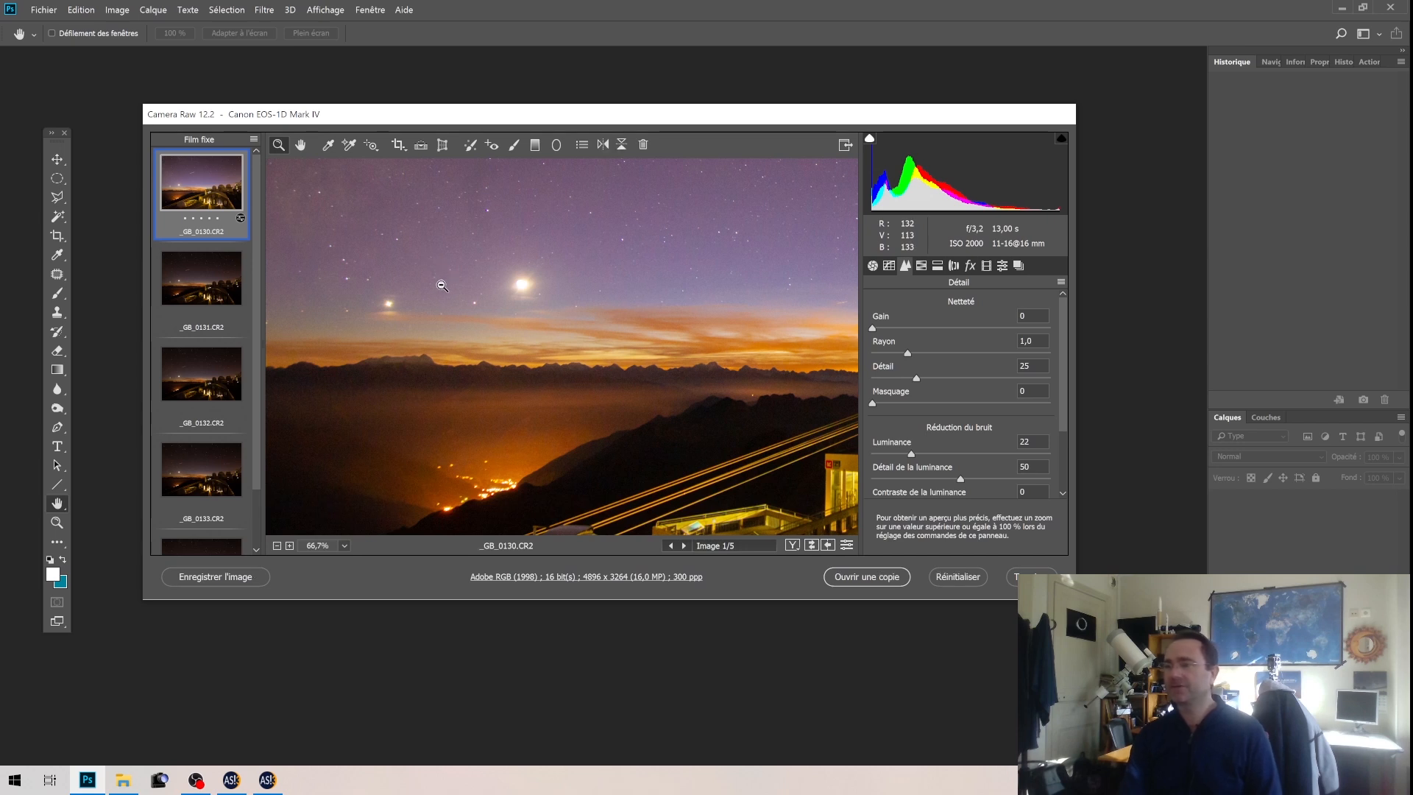
left_click(442, 286, "alt")
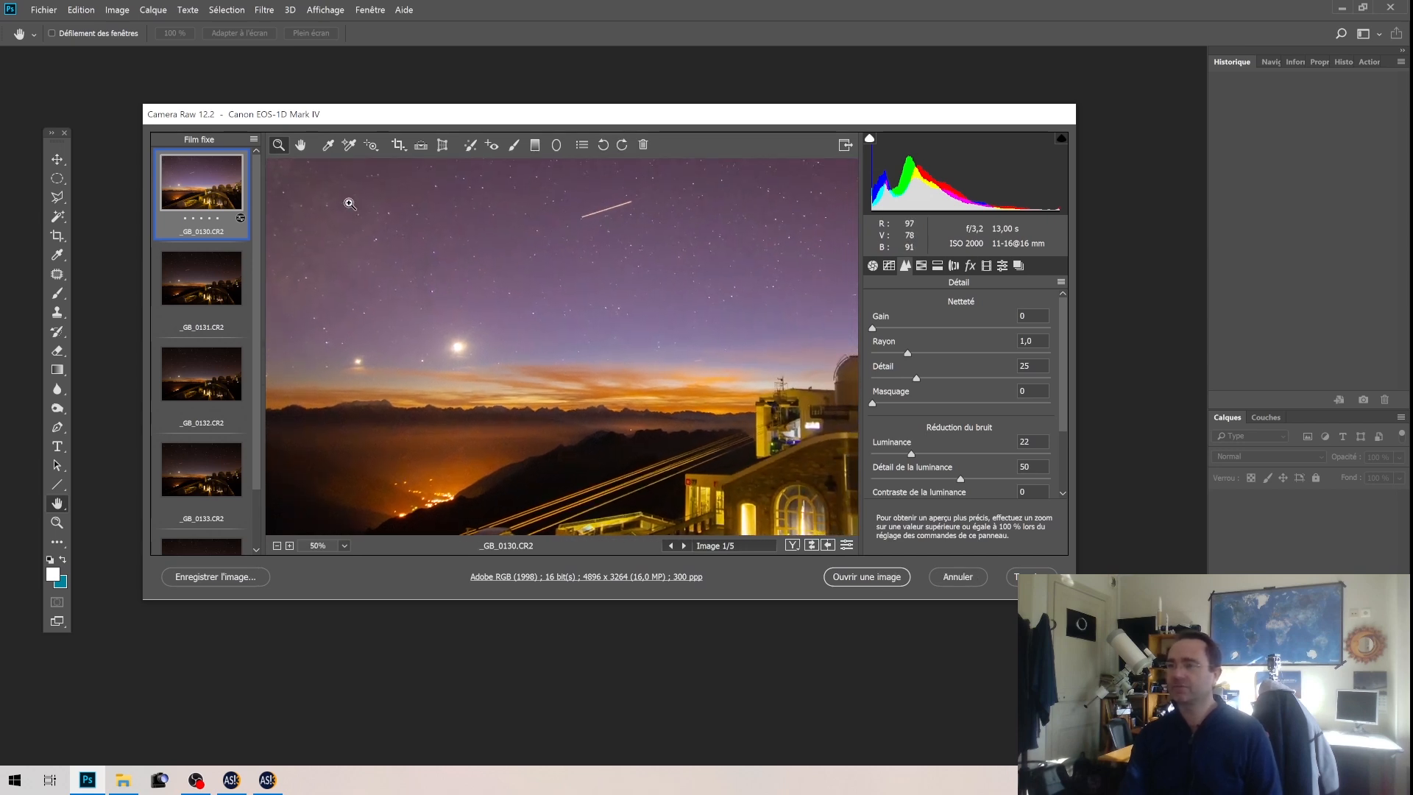
Defringe the stars in the upper-left corner of the photo with violet amount 4, violet hue 38/70 and green amount 3
left_click(297, 171)
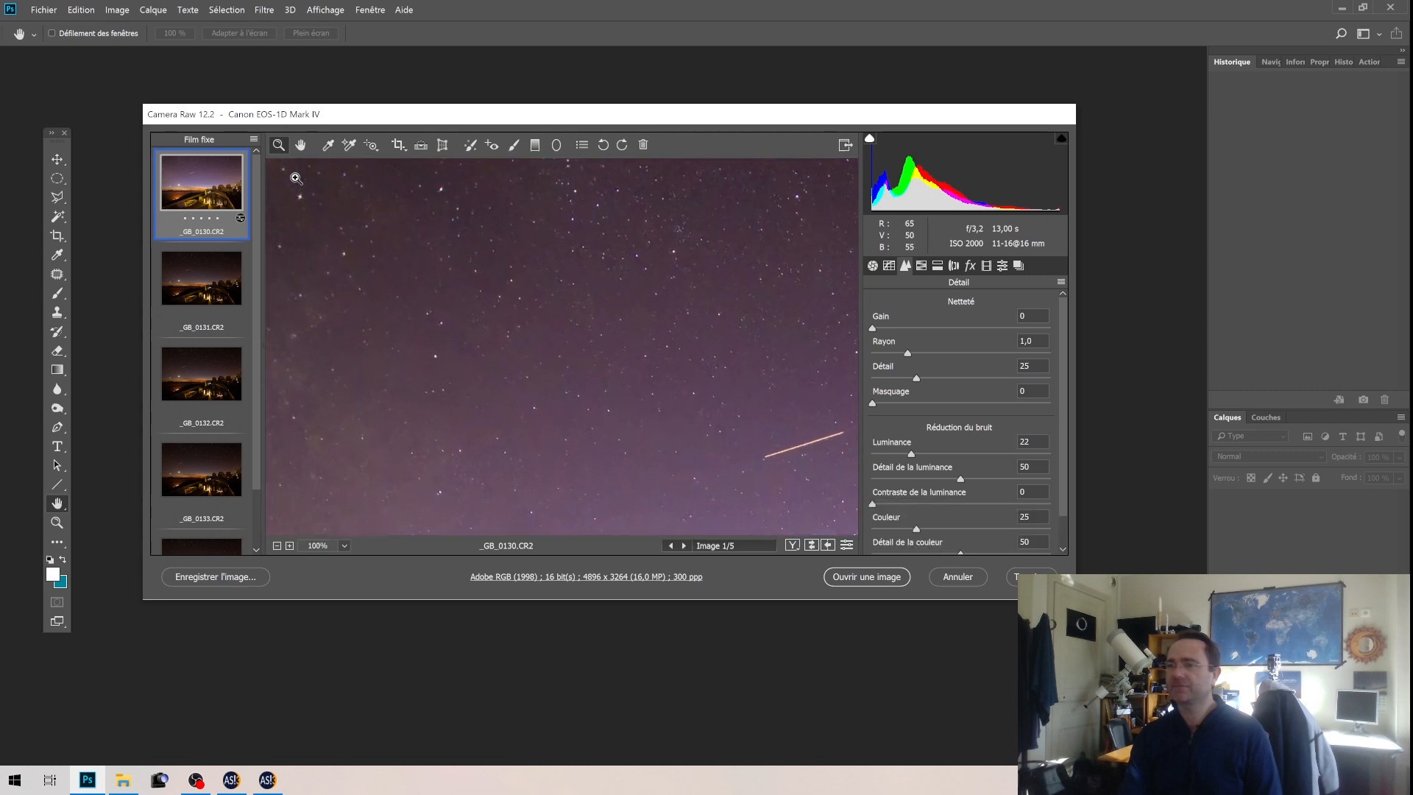
left_click(296, 178)
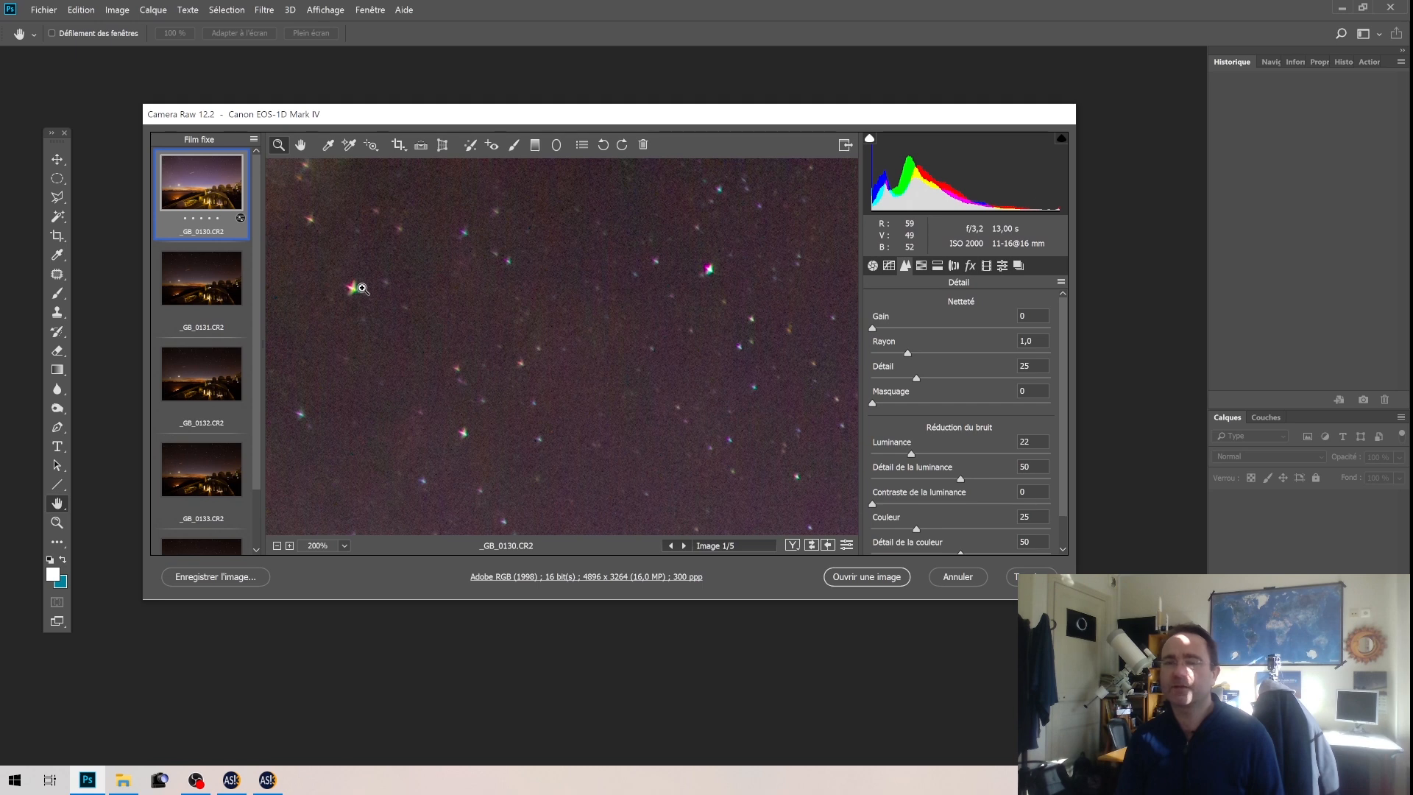
left_click(710, 270)
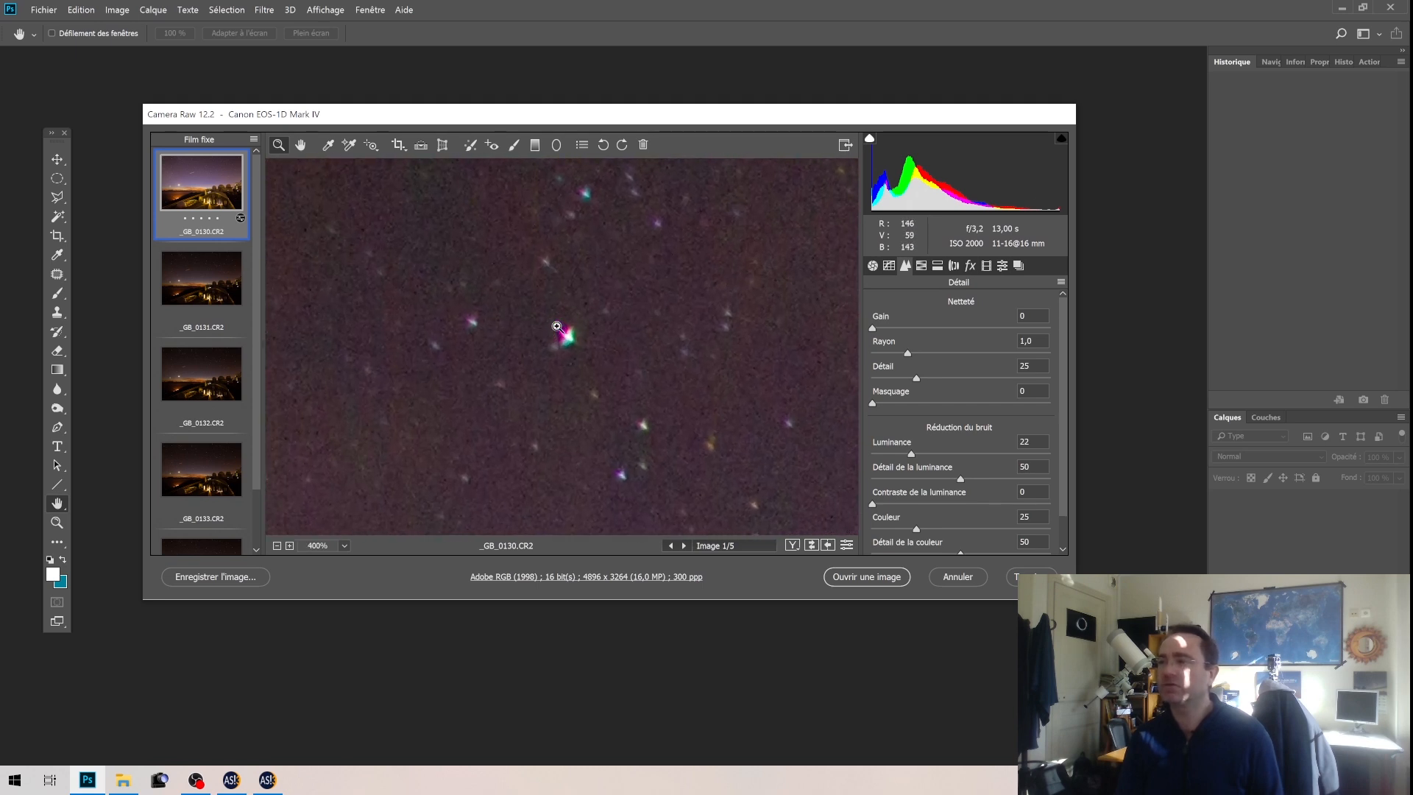
left_click(574, 338)
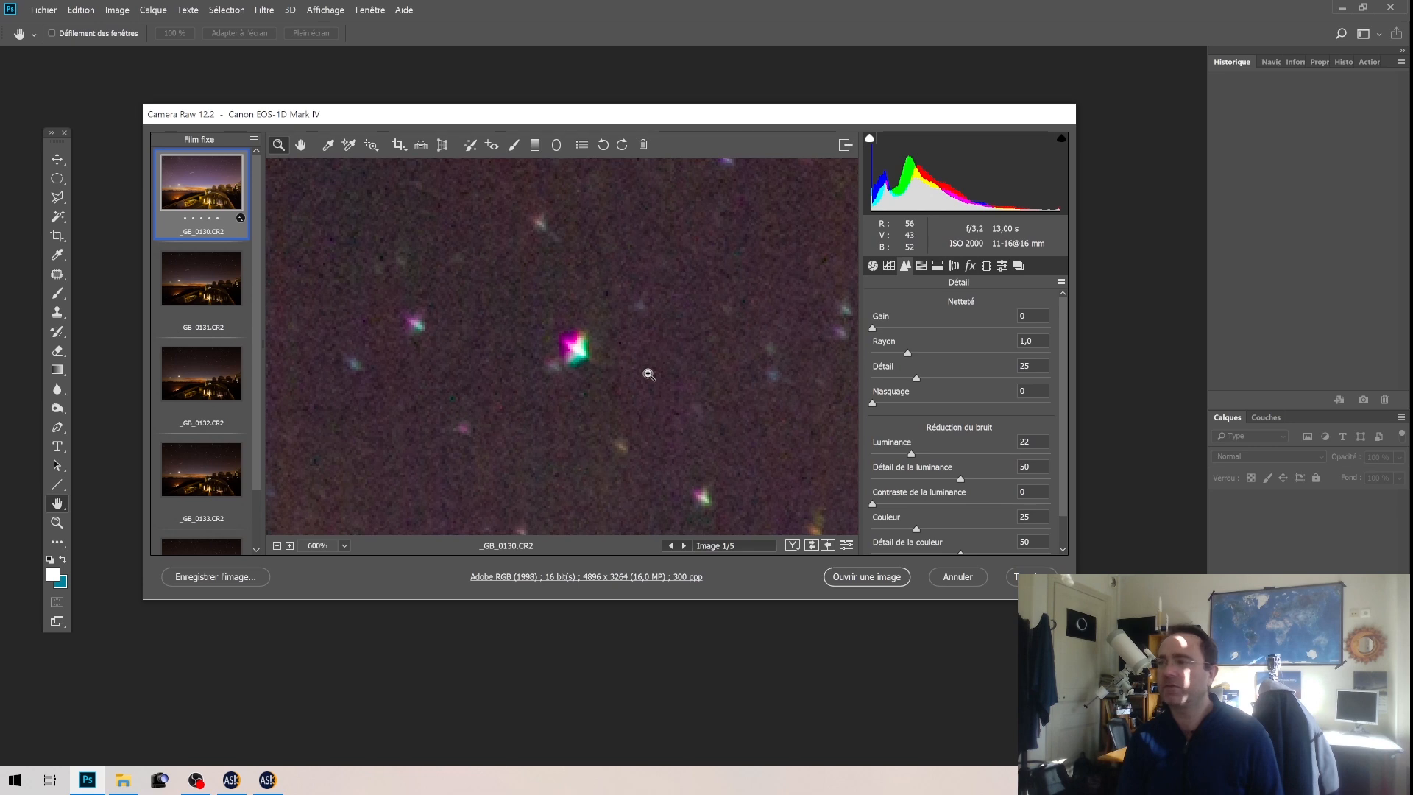
left_click(952, 266)
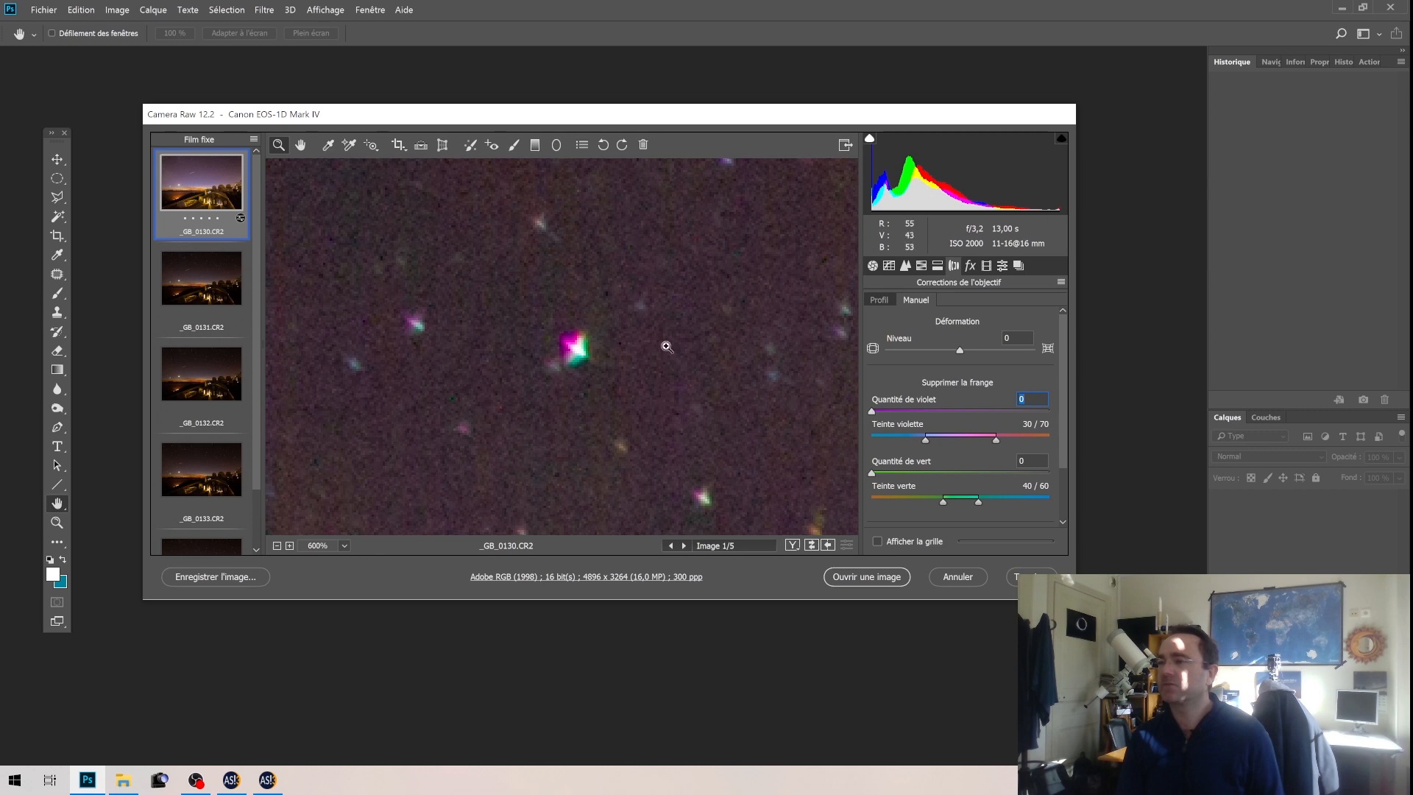
left_click_drag(873, 415, 903, 417)
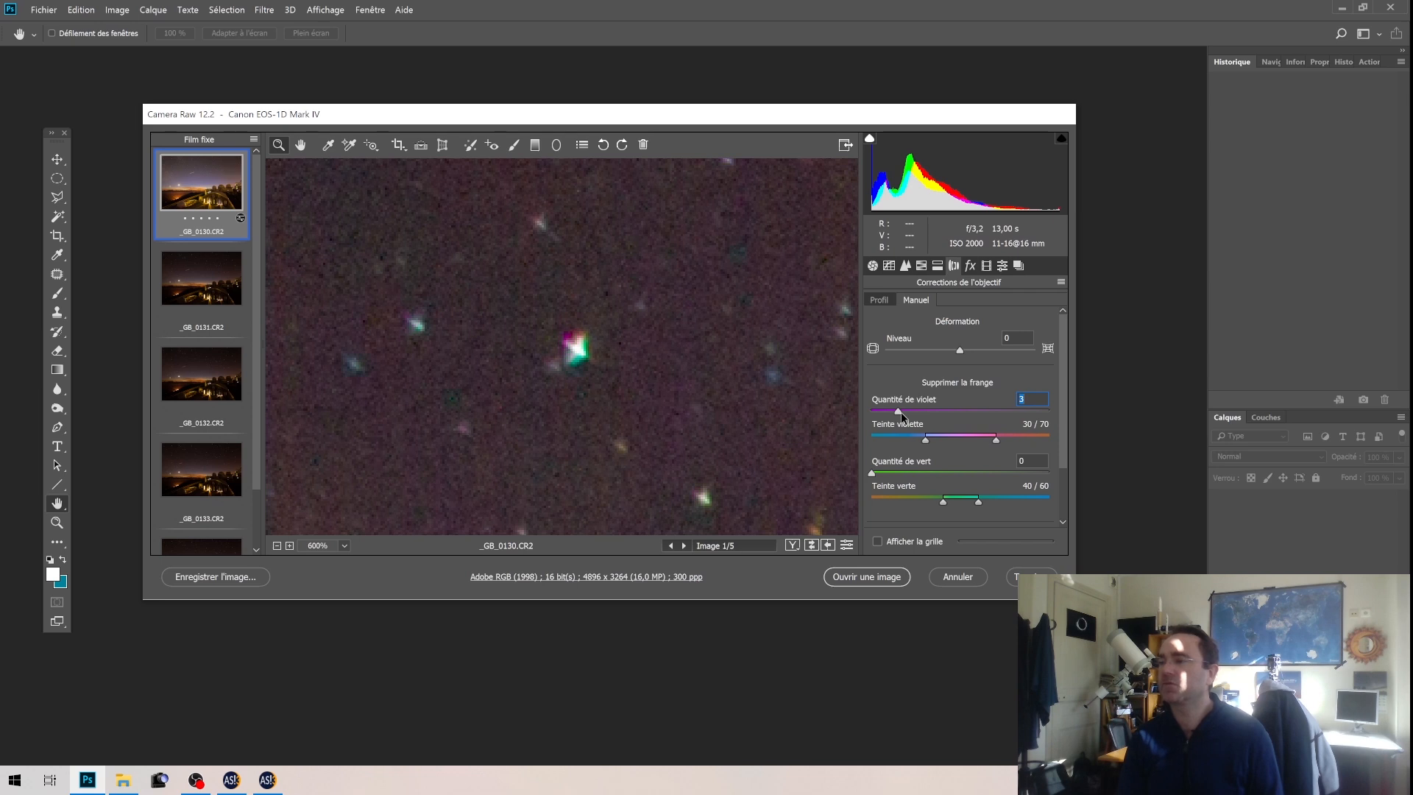
left_click_drag(904, 412, 906, 412)
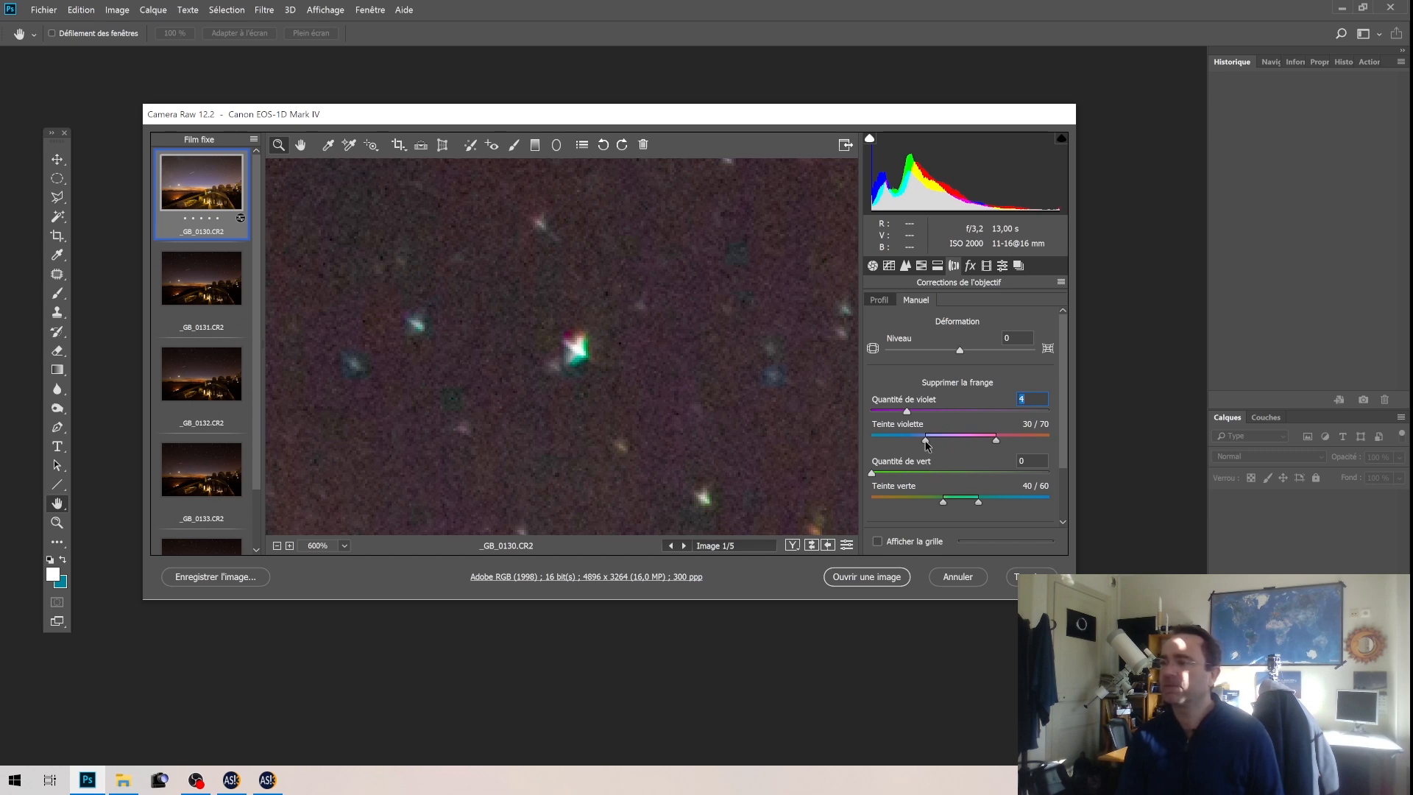
left_click_drag(927, 445, 940, 444)
left_click_drag(906, 412, 908, 413)
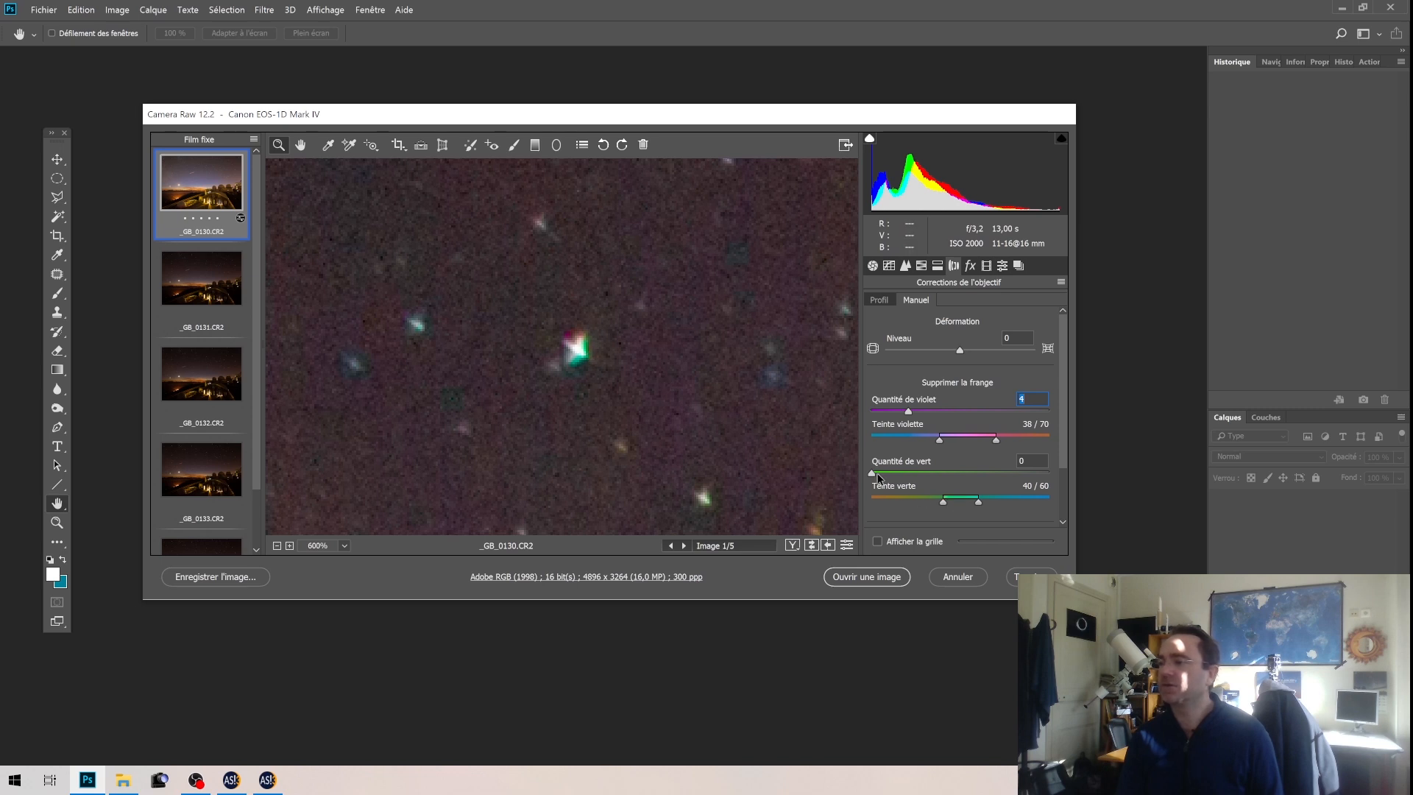
left_click_drag(873, 475, 895, 474)
Test a violet defringe amount of 20 on the surrounding stars, and settle on violet 3 and green 4
left_click_drag(932, 417, 1054, 412)
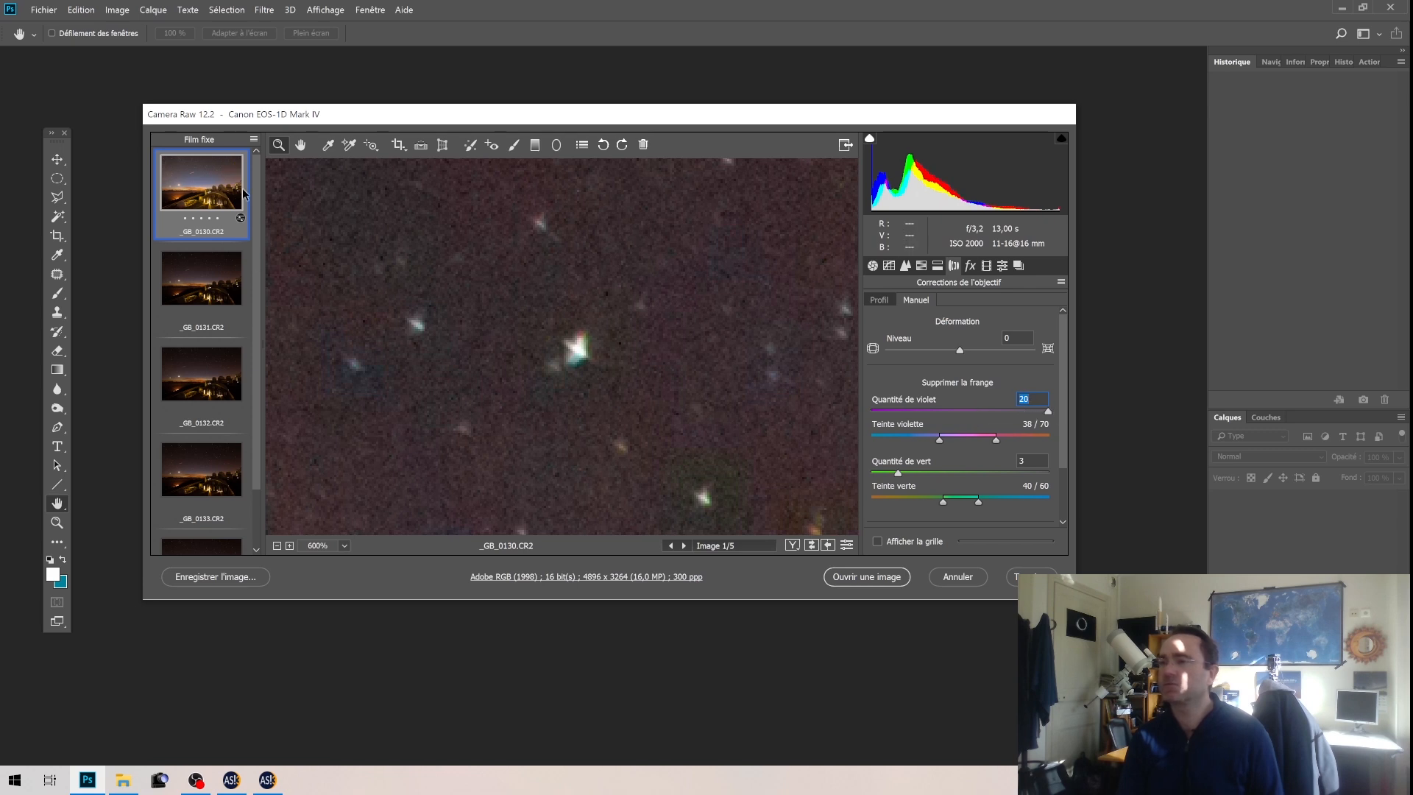
left_click(300, 144)
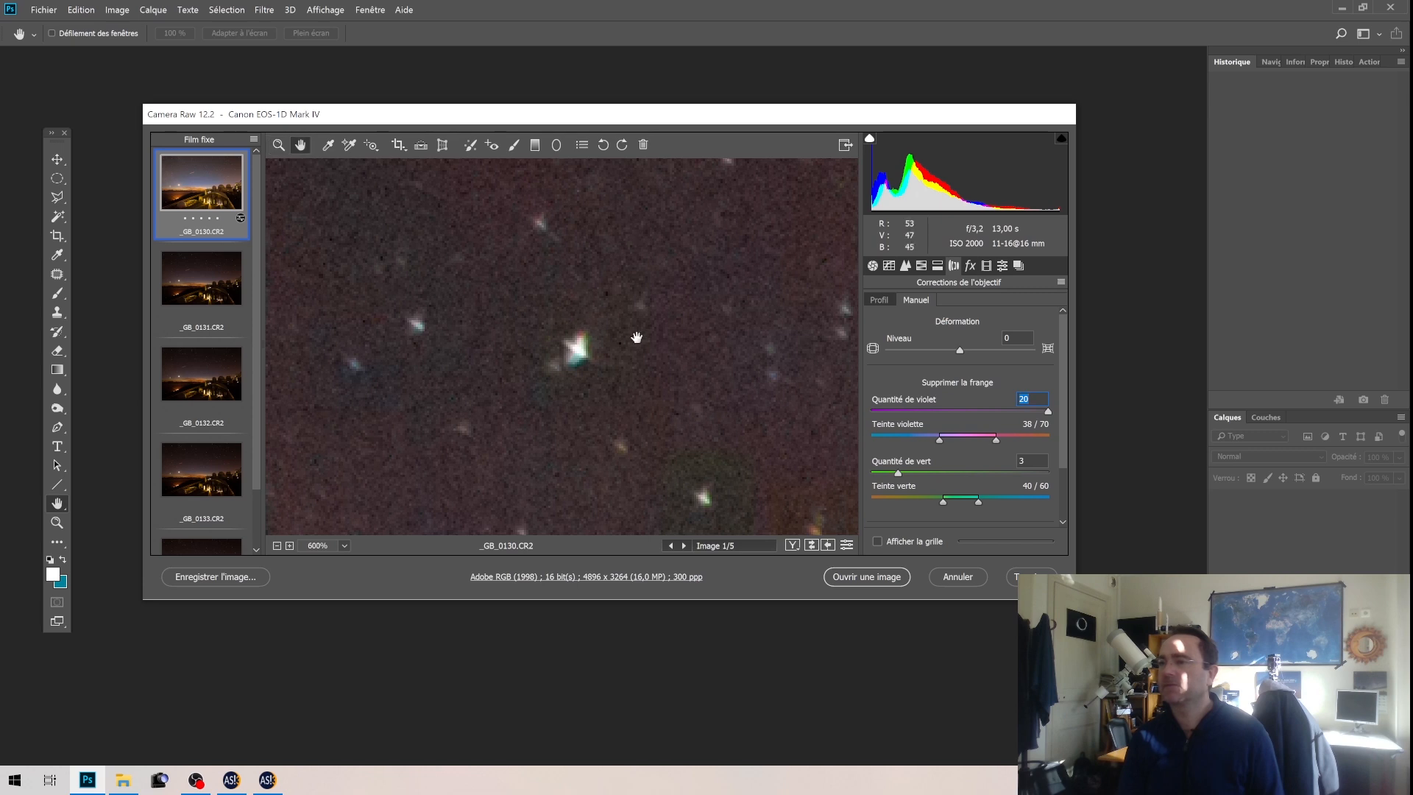
left_click_drag(713, 463, 261, 119)
left_click_drag(463, 360, 824, 379)
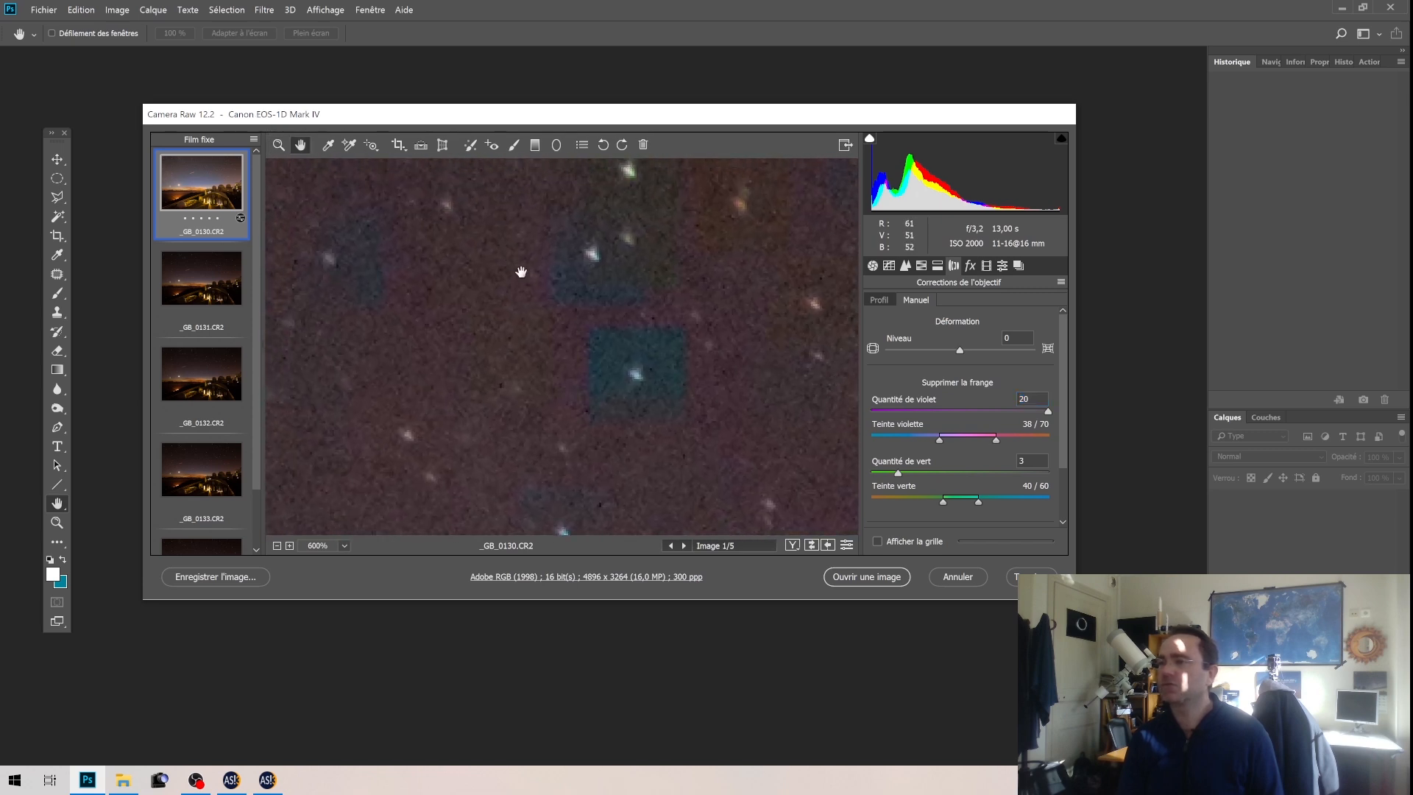
left_click_drag(537, 409, 416, 442)
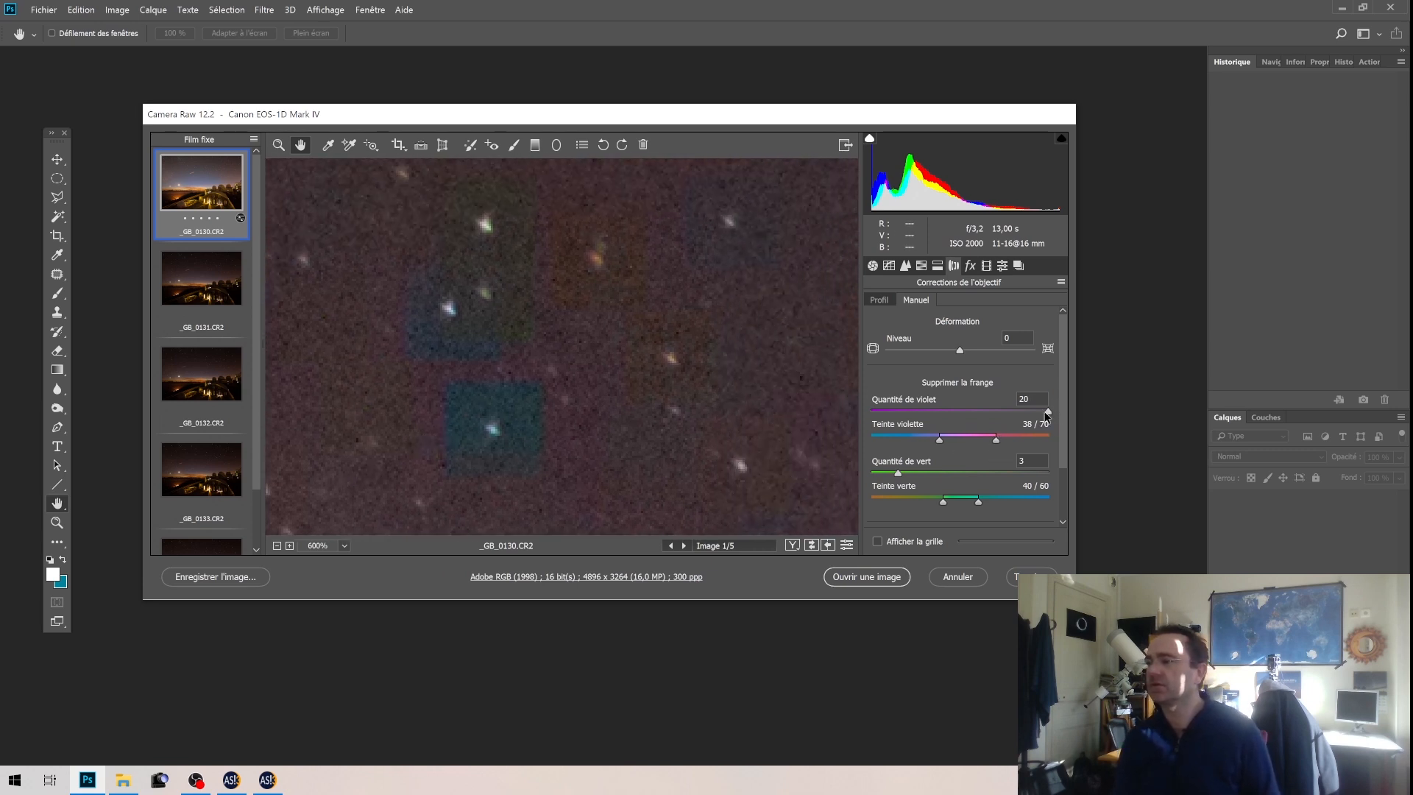
left_click_drag(1048, 414, 900, 416)
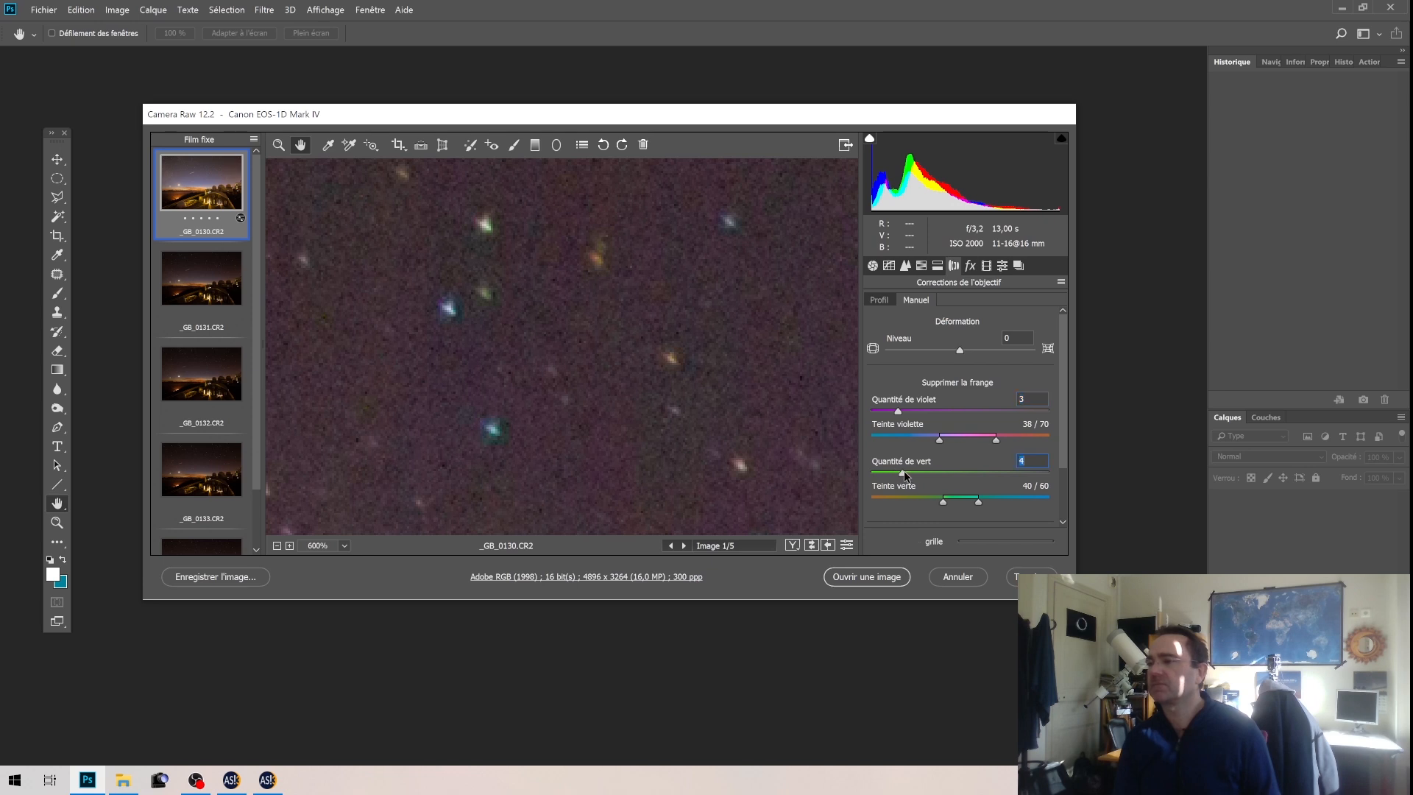
Set the violet defringe amount to 2 and check the result on the bright star and across the whole photo
left_click_drag(900, 411, 894, 414)
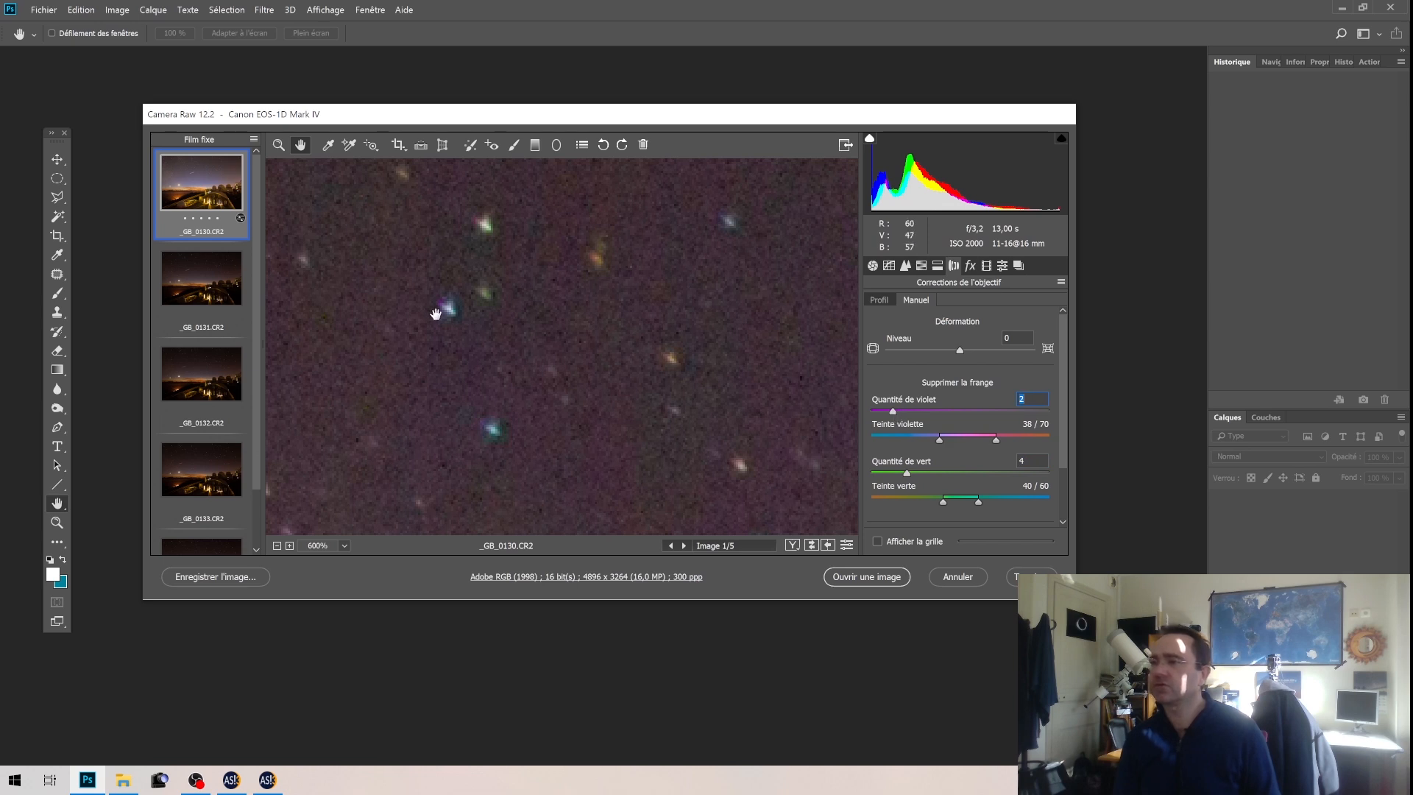
left_click_drag(353, 207, 511, 372)
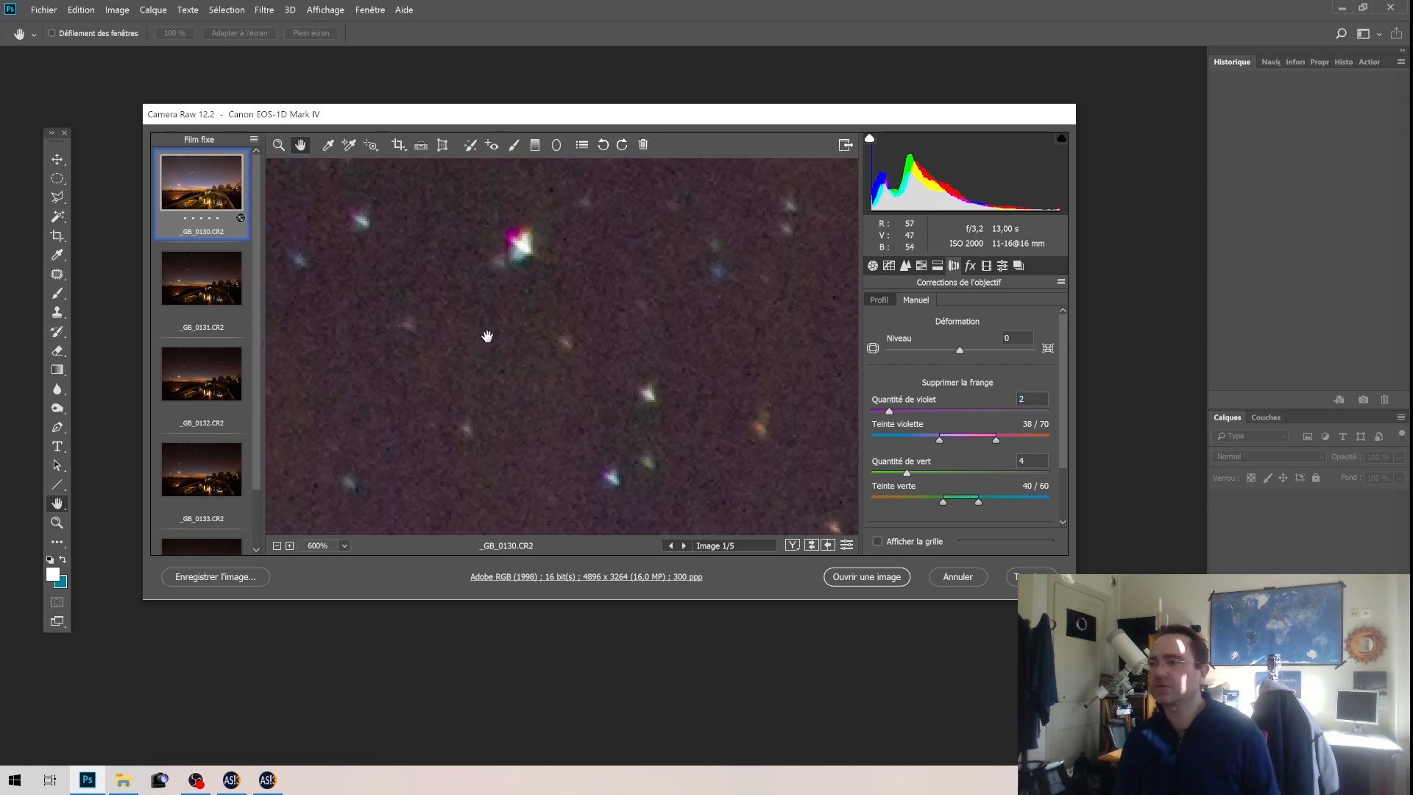
left_click(278, 144)
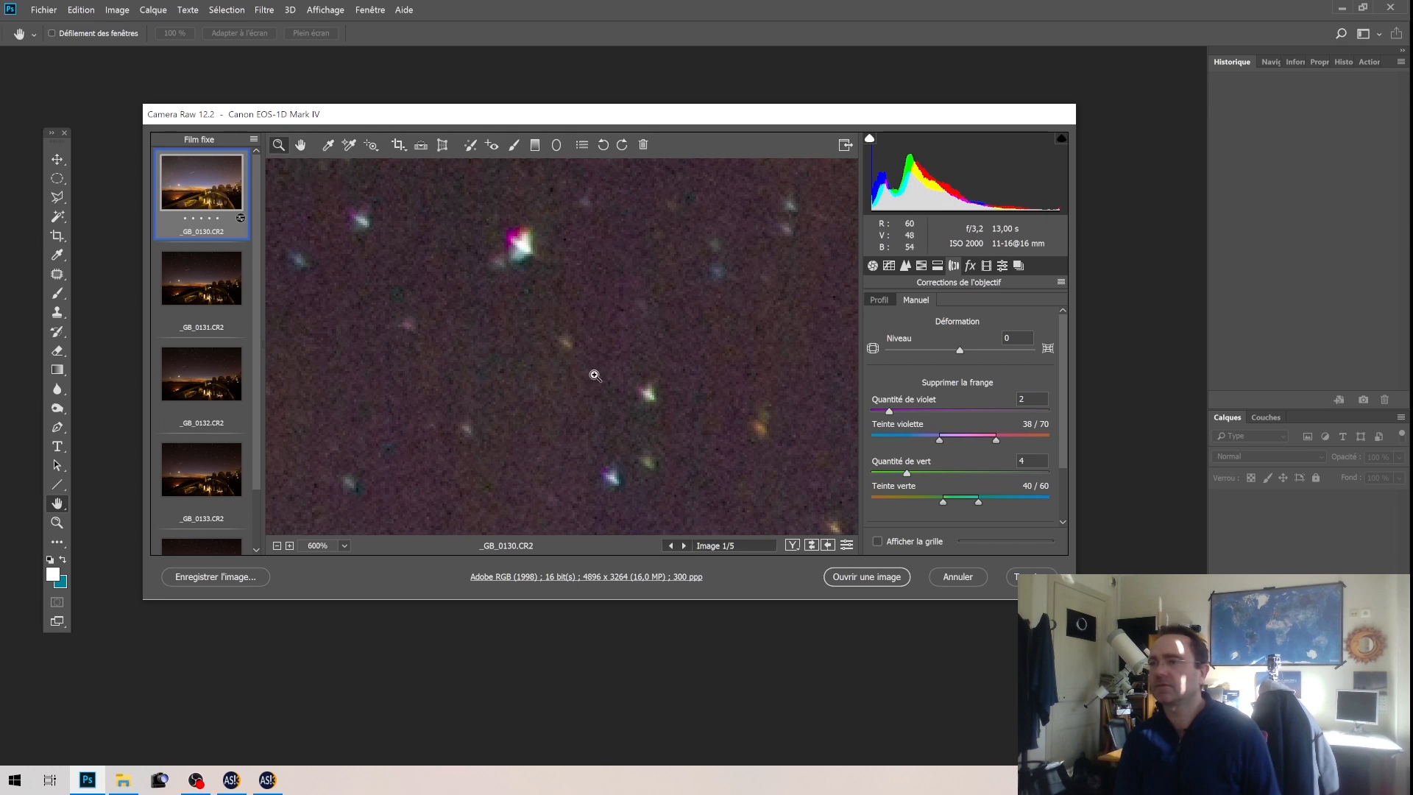
left_click(595, 375)
left_click(595, 376, "alt")
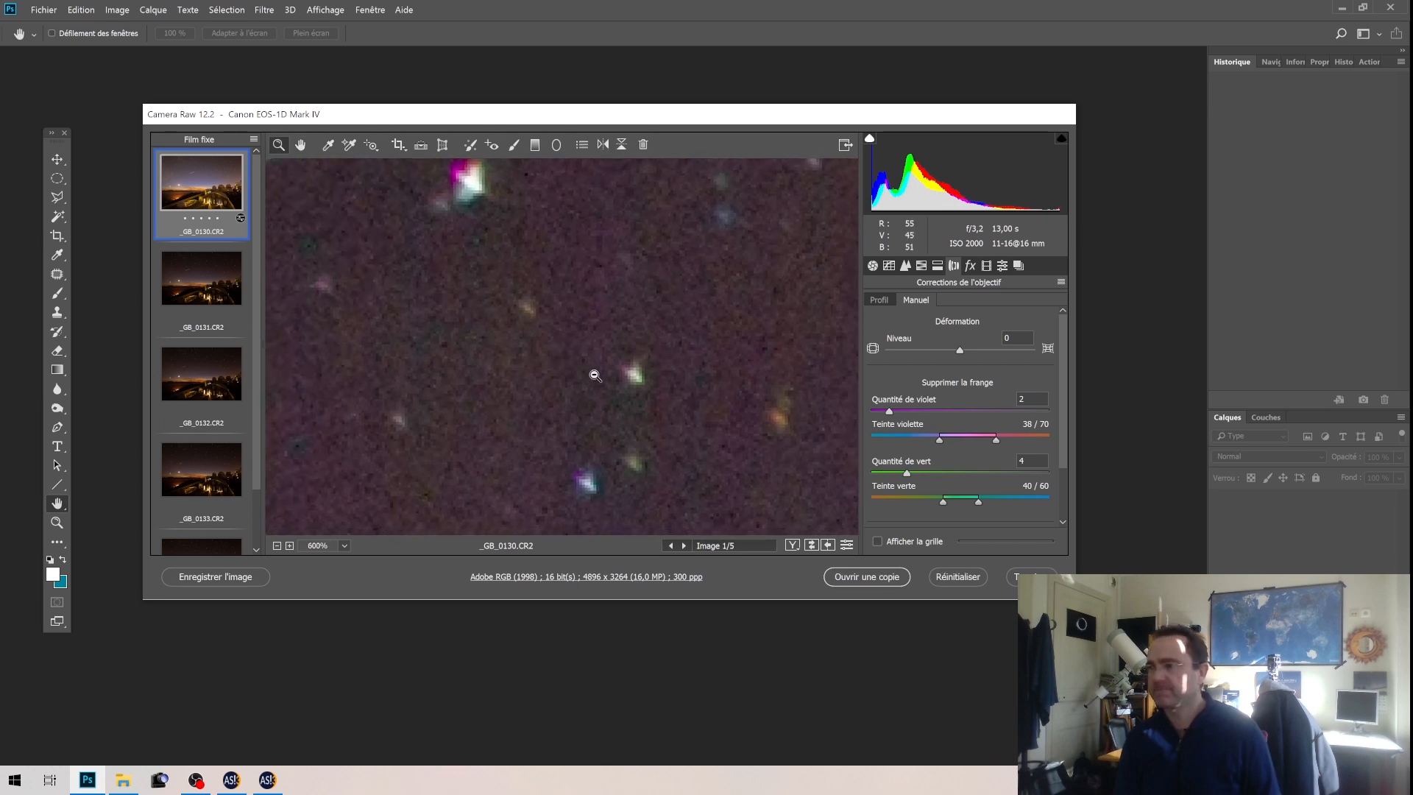
left_click(595, 376, "alt")
left_click(595, 375, "alt")
left_click(595, 376, "alt")
left_click(595, 375, "alt")
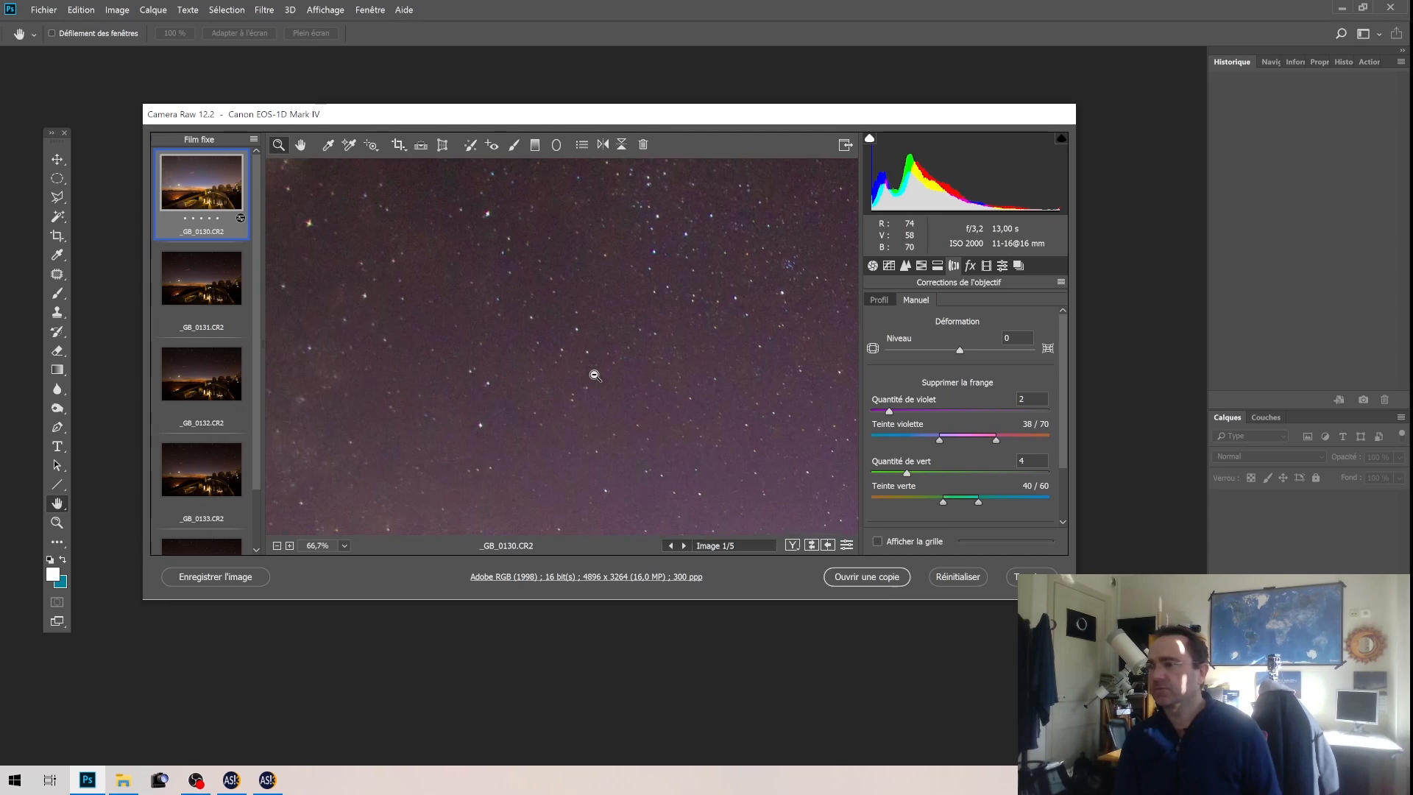
left_click(595, 375, "alt")
left_click(594, 375, "alt")
left_click(595, 376, "alt")
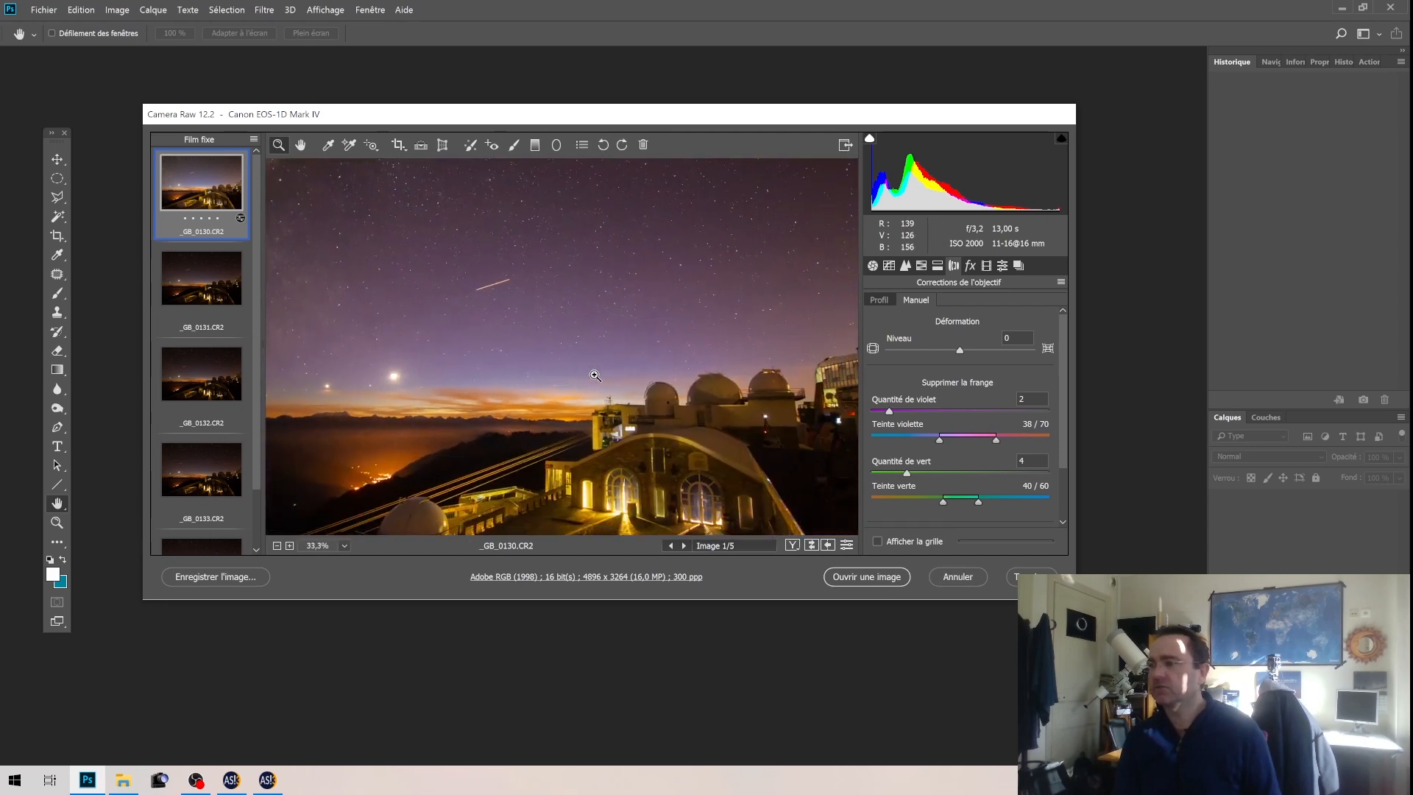
Reduce the saturation of the orange tones (Oranges) to -56 to tone down the building lights and horizon
left_click(922, 268)
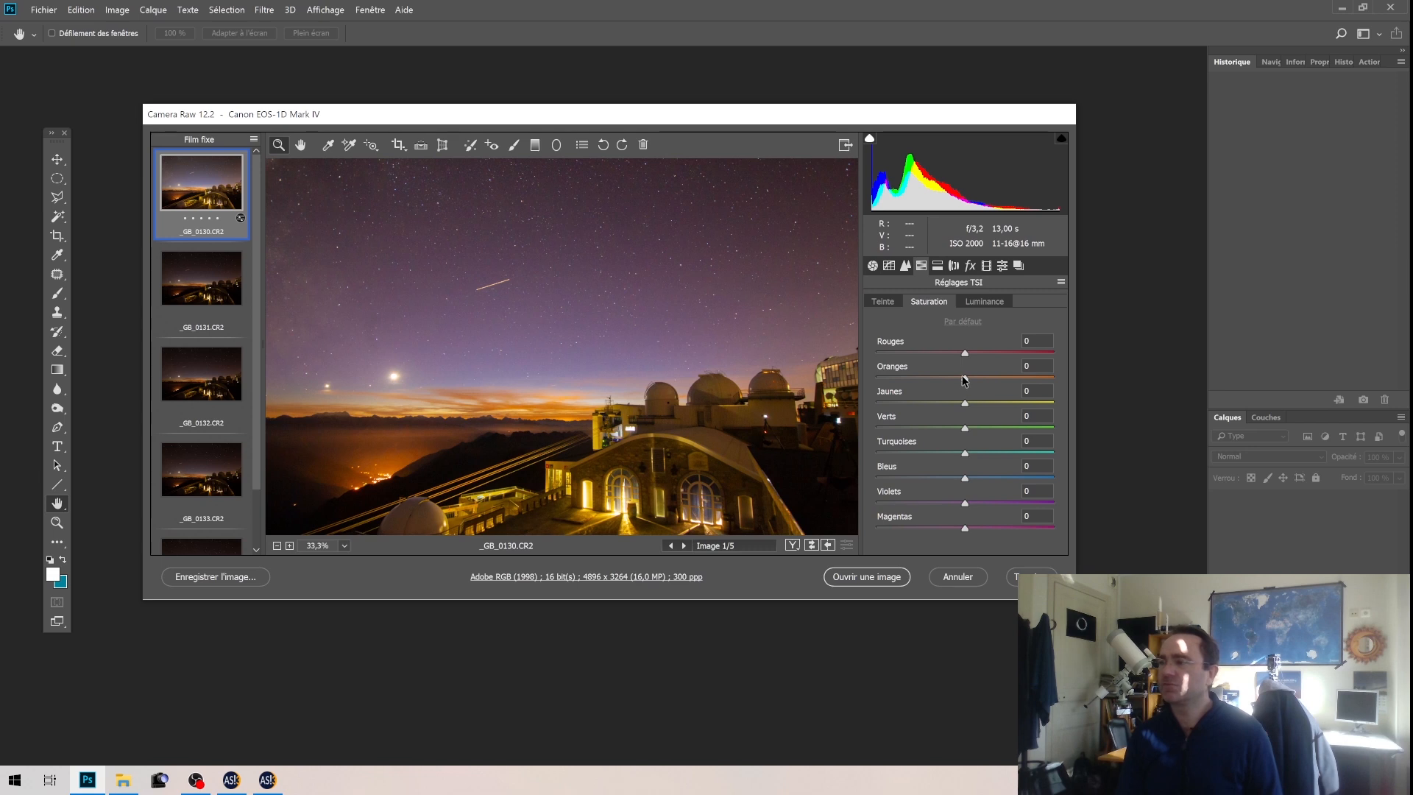
mouse_move(966, 380)
left_mouse_down()
mouse_move(926, 391)
mouse_move(965, 393)
mouse_move(920, 394)
mouse_move(948, 394)
left_mouse_up()
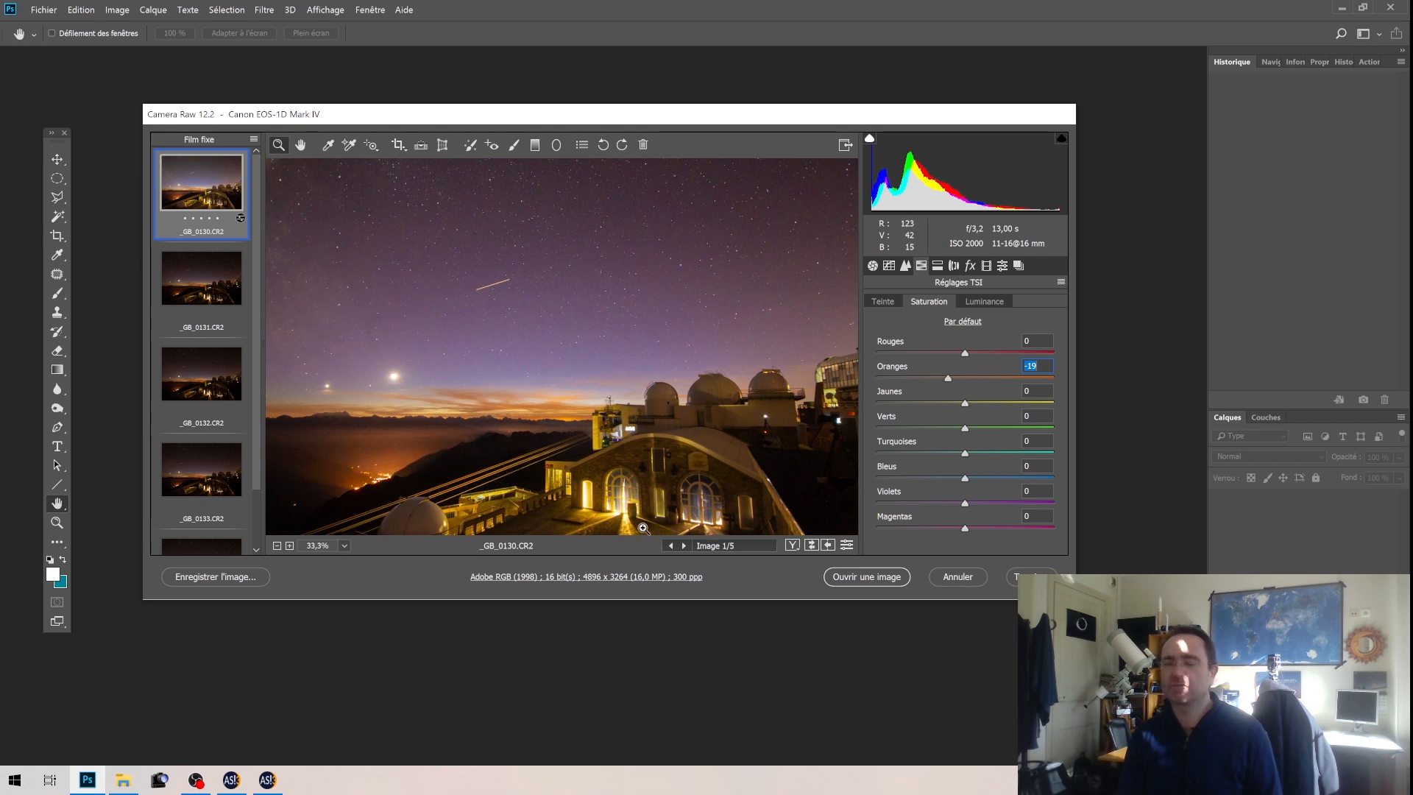
left_click_drag(947, 378, 919, 400)
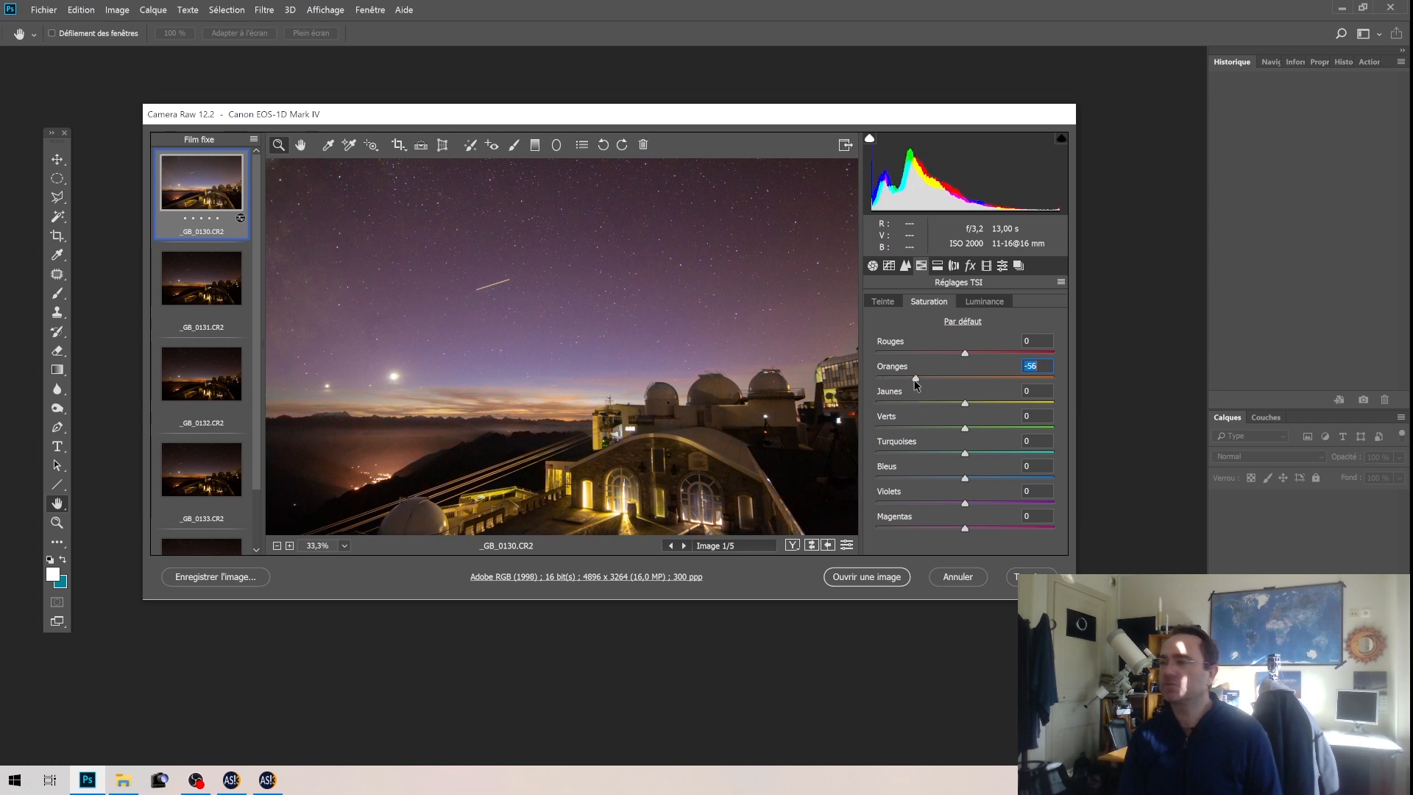
Test a hue shift on the blues, reset it to 0, and set the orange hue to +33
left_click(885, 305)
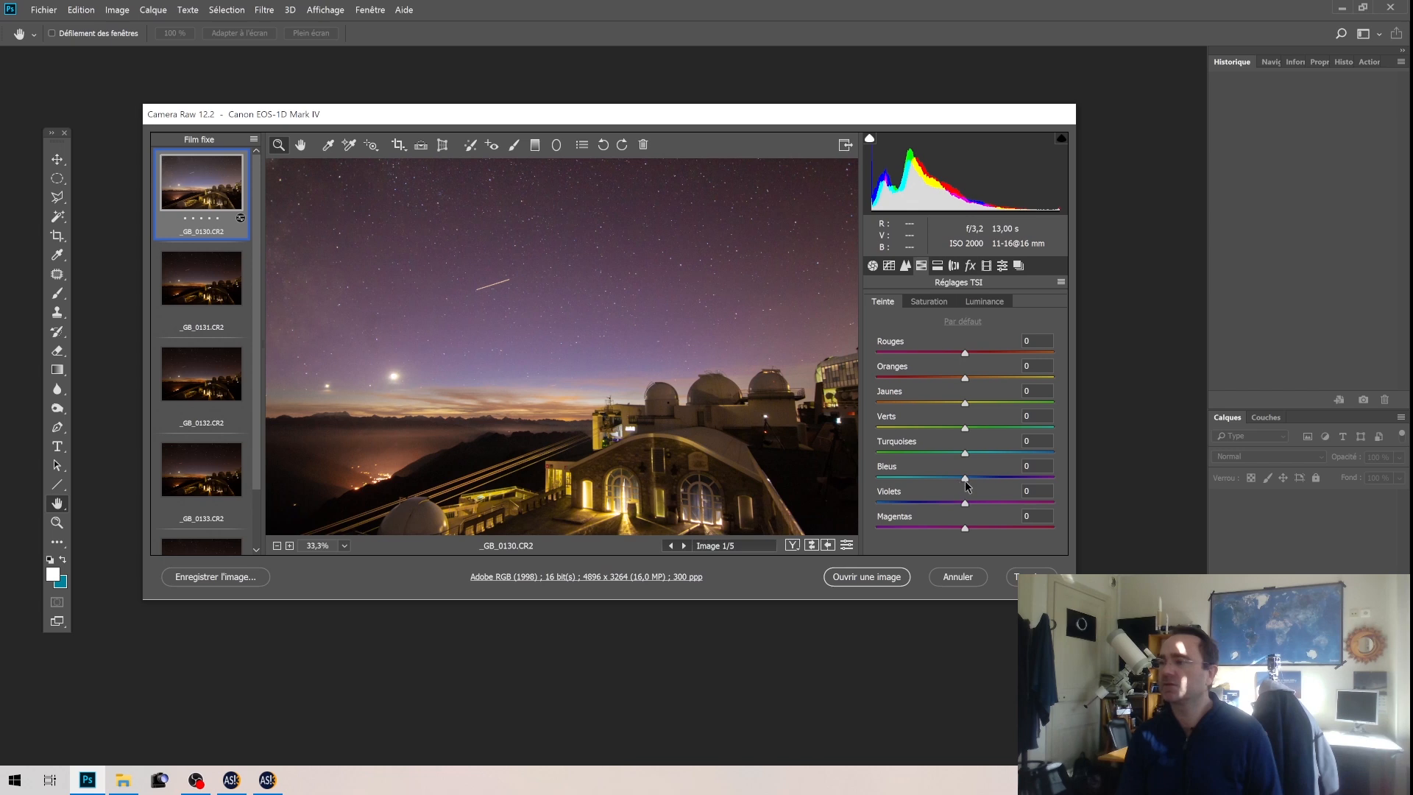
left_click_drag(964, 476, 868, 440)
type("0")
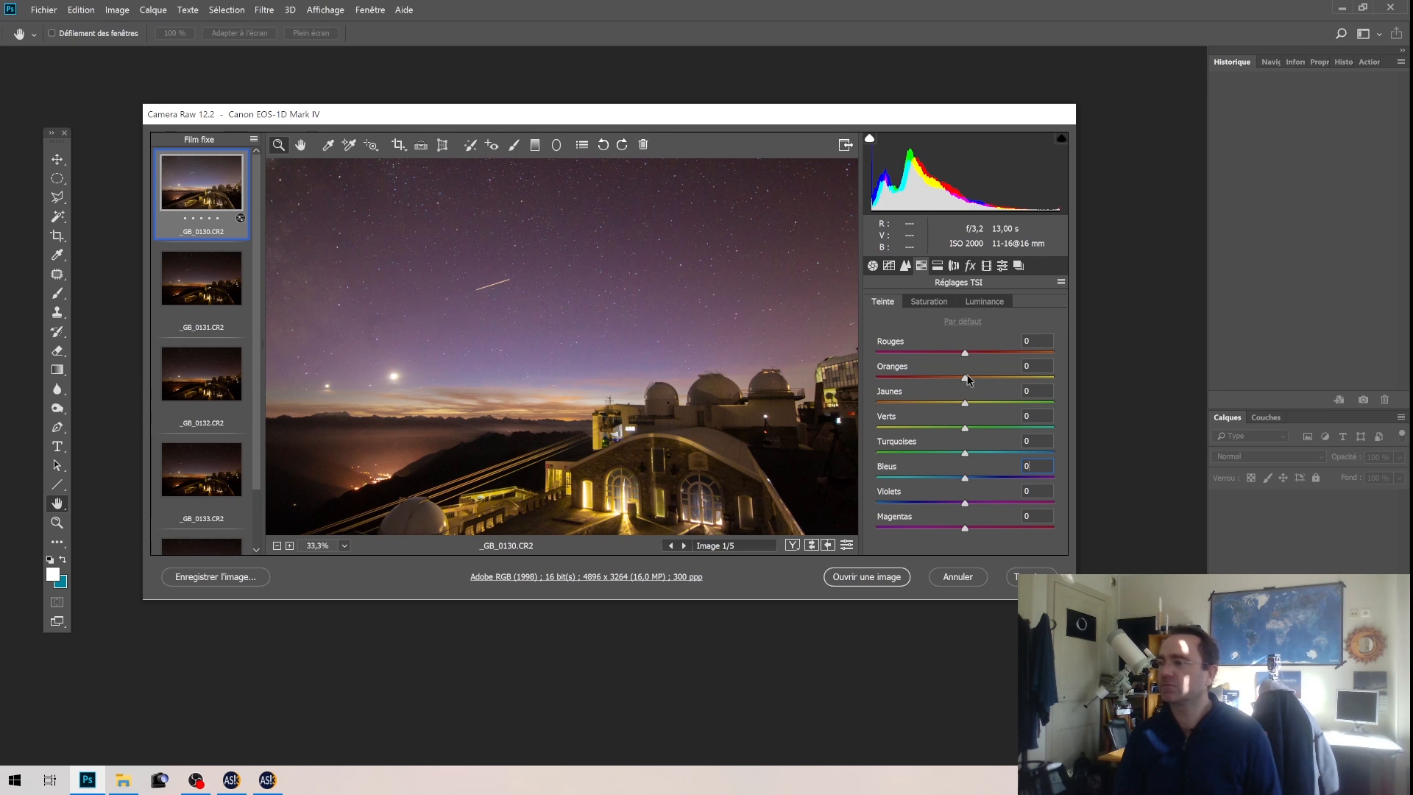
mouse_move(961, 380)
left_mouse_down()
mouse_move(1044, 374)
mouse_move(936, 380)
mouse_move(981, 394)
left_mouse_up()
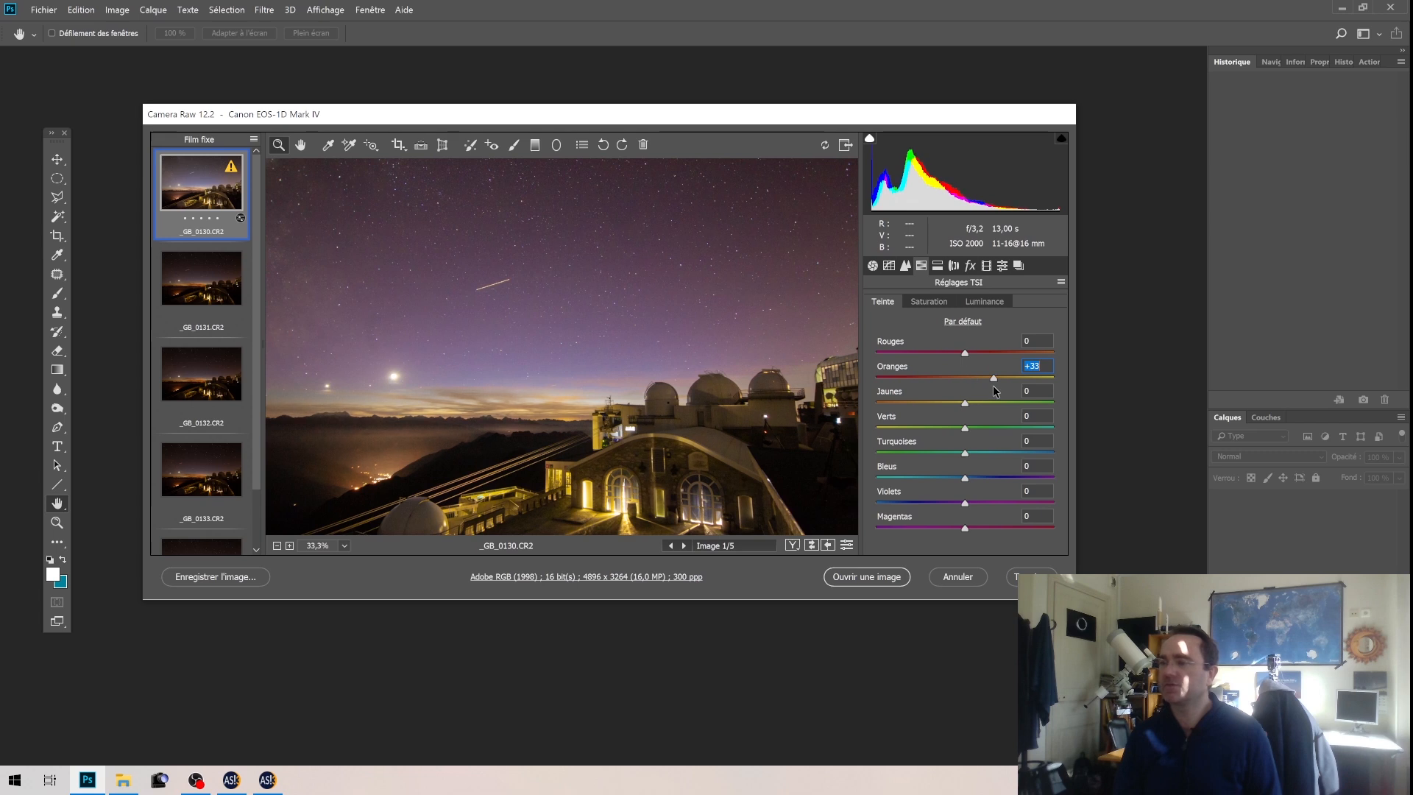
Reduce the saturation of the yellow tones (Jaunes) to -44
left_click(940, 306)
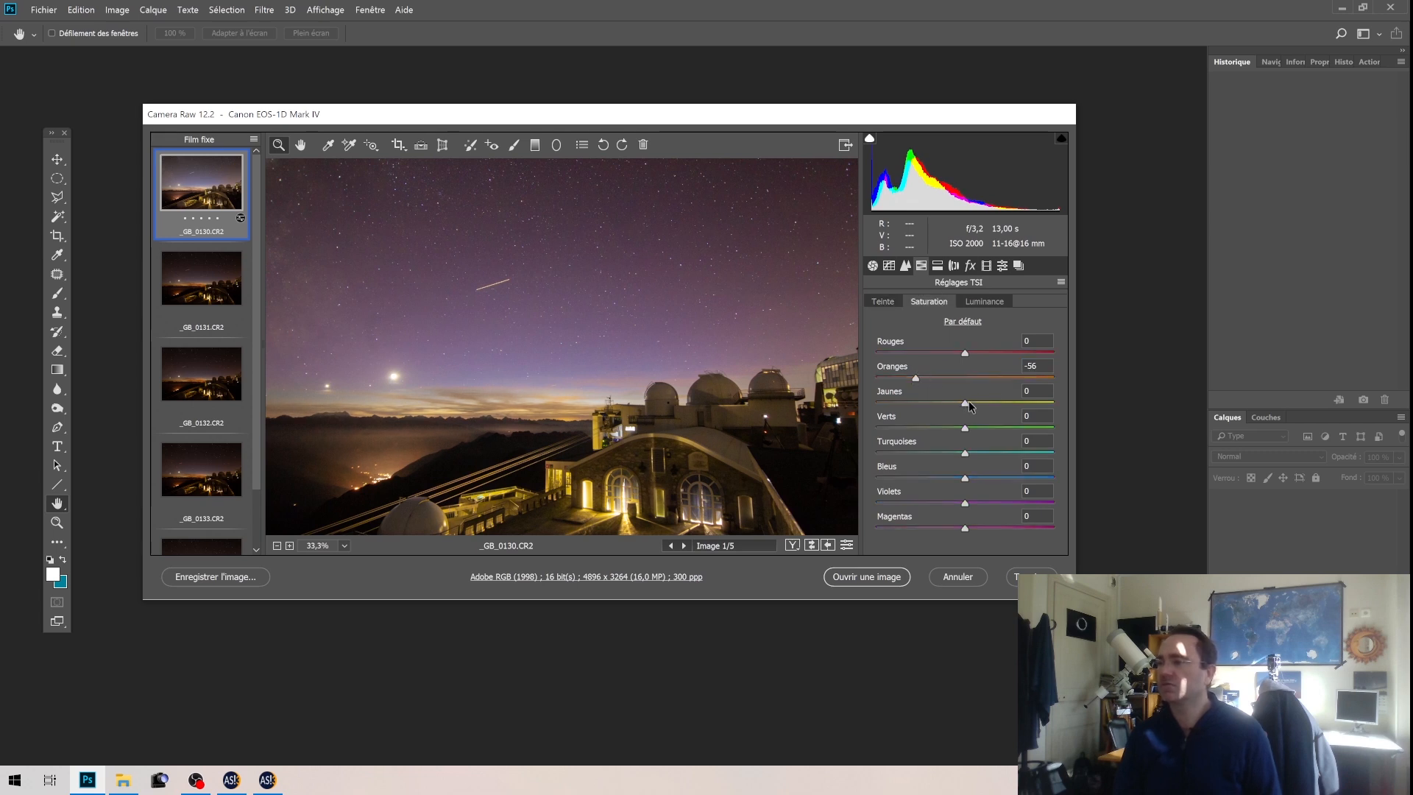
left_click_drag(967, 403, 924, 407)
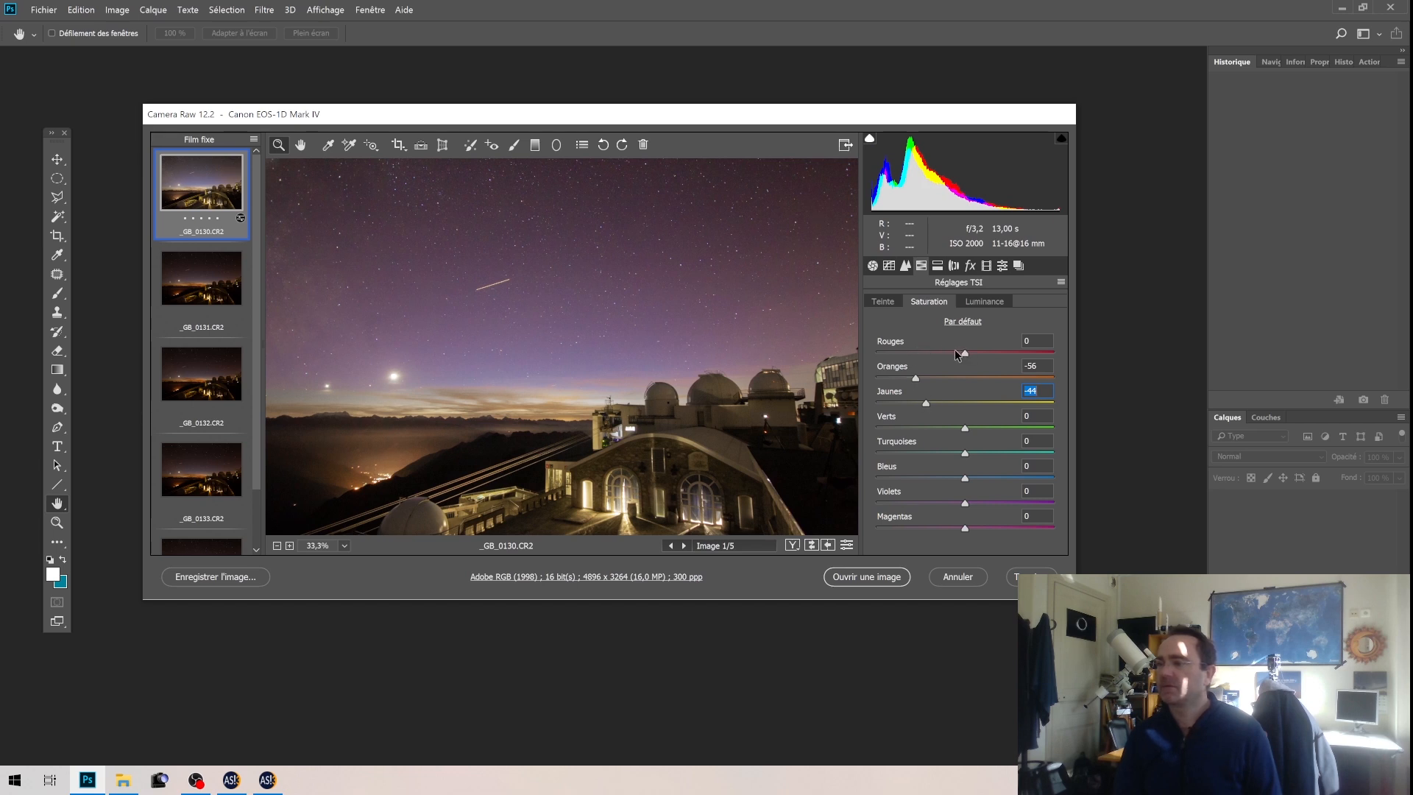
Apply a lens vignetting correction (Vignetage) with the level at +100 and the midpoint (Milieu) at 19
left_click(870, 268)
scroll(938, 343, "down", 2)
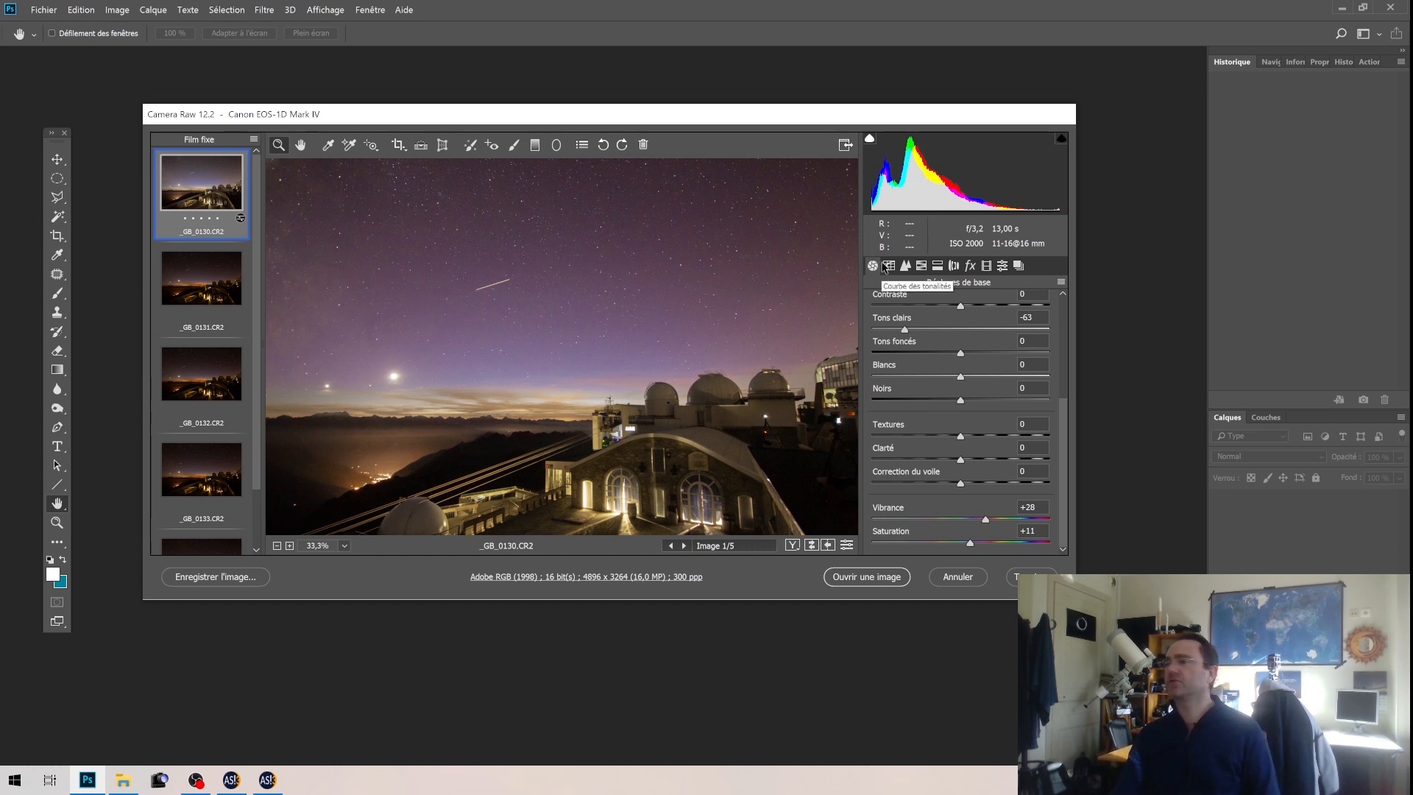
left_click(954, 265)
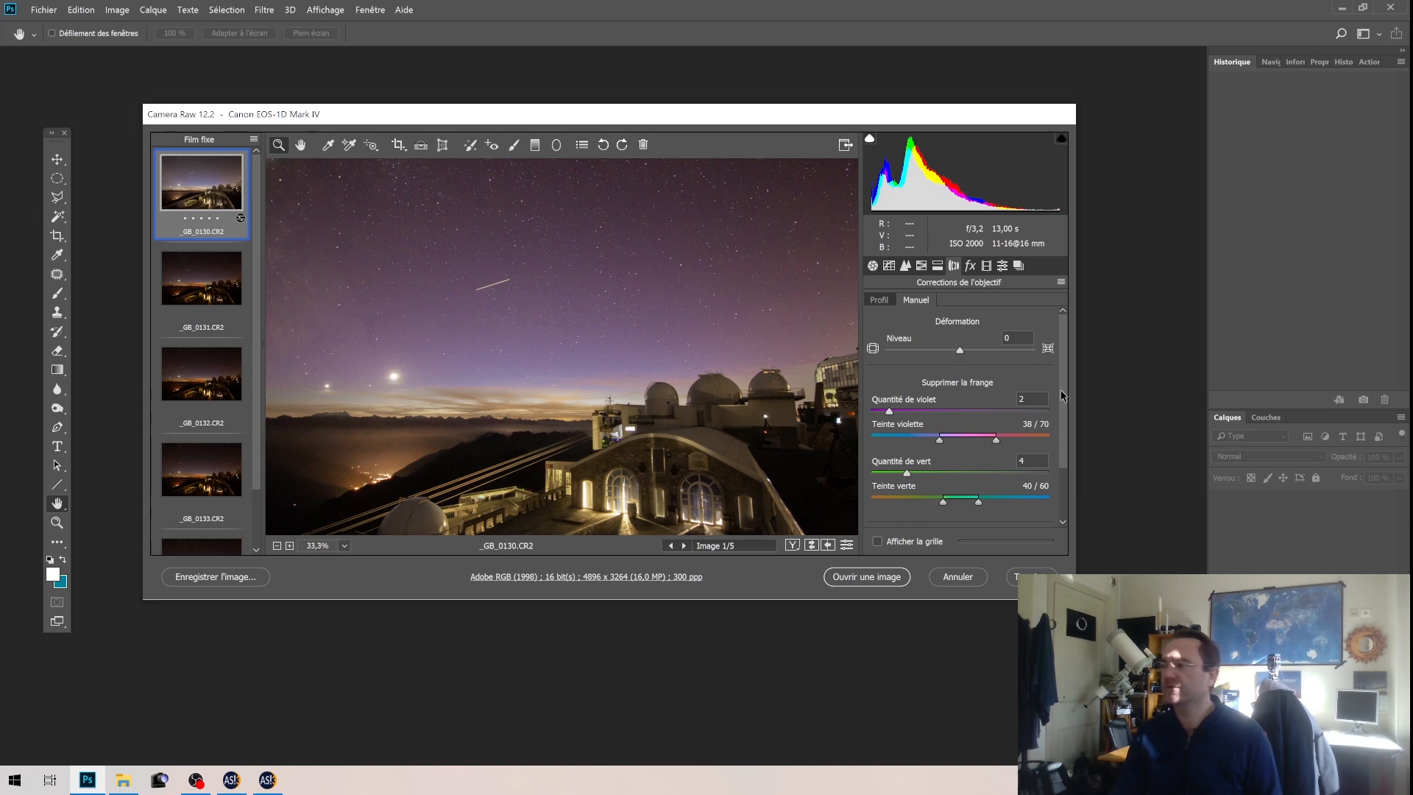
scroll(1061, 398, "down", 3)
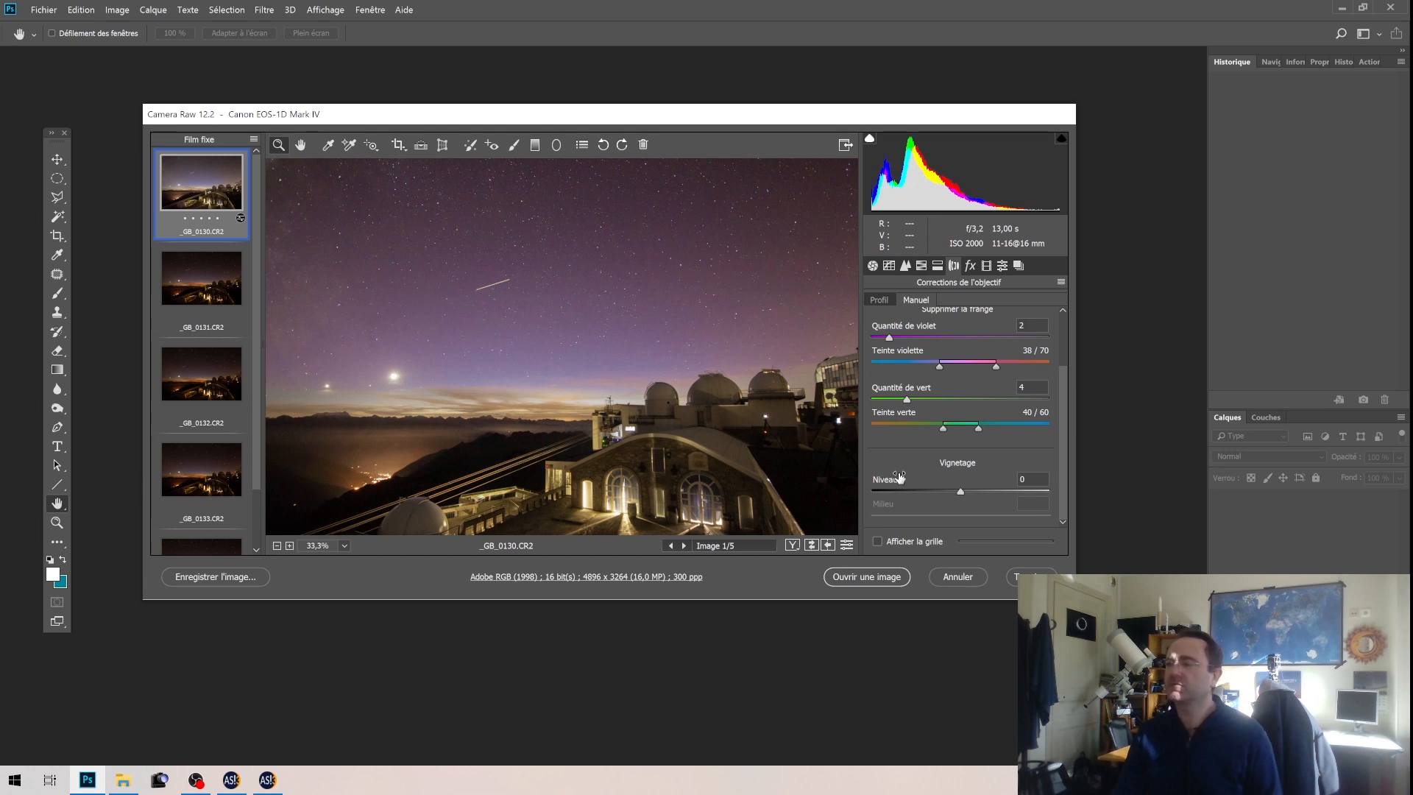
scroll(960, 493, "up", 1)
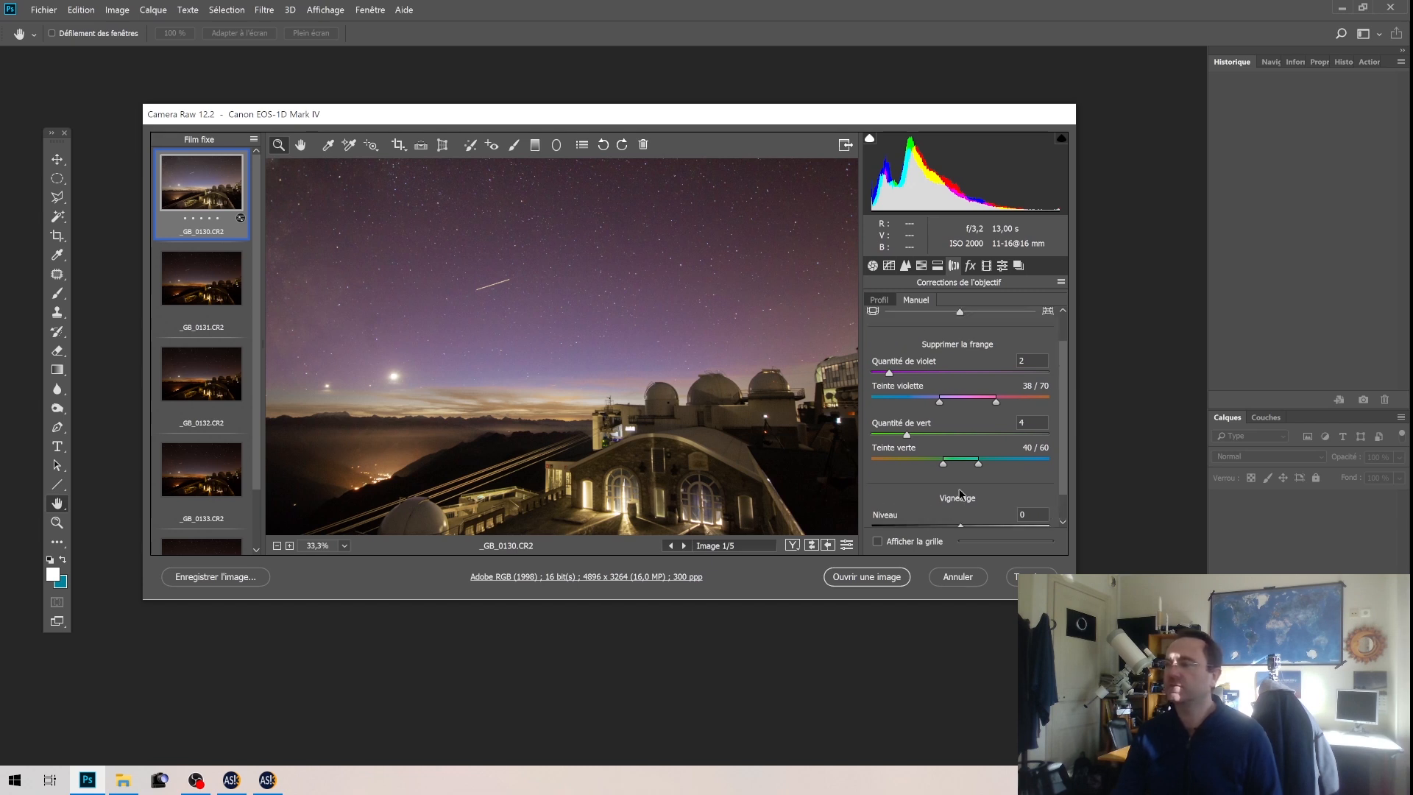
scroll(960, 494, "down", 1)
left_click_drag(960, 490, 991, 482)
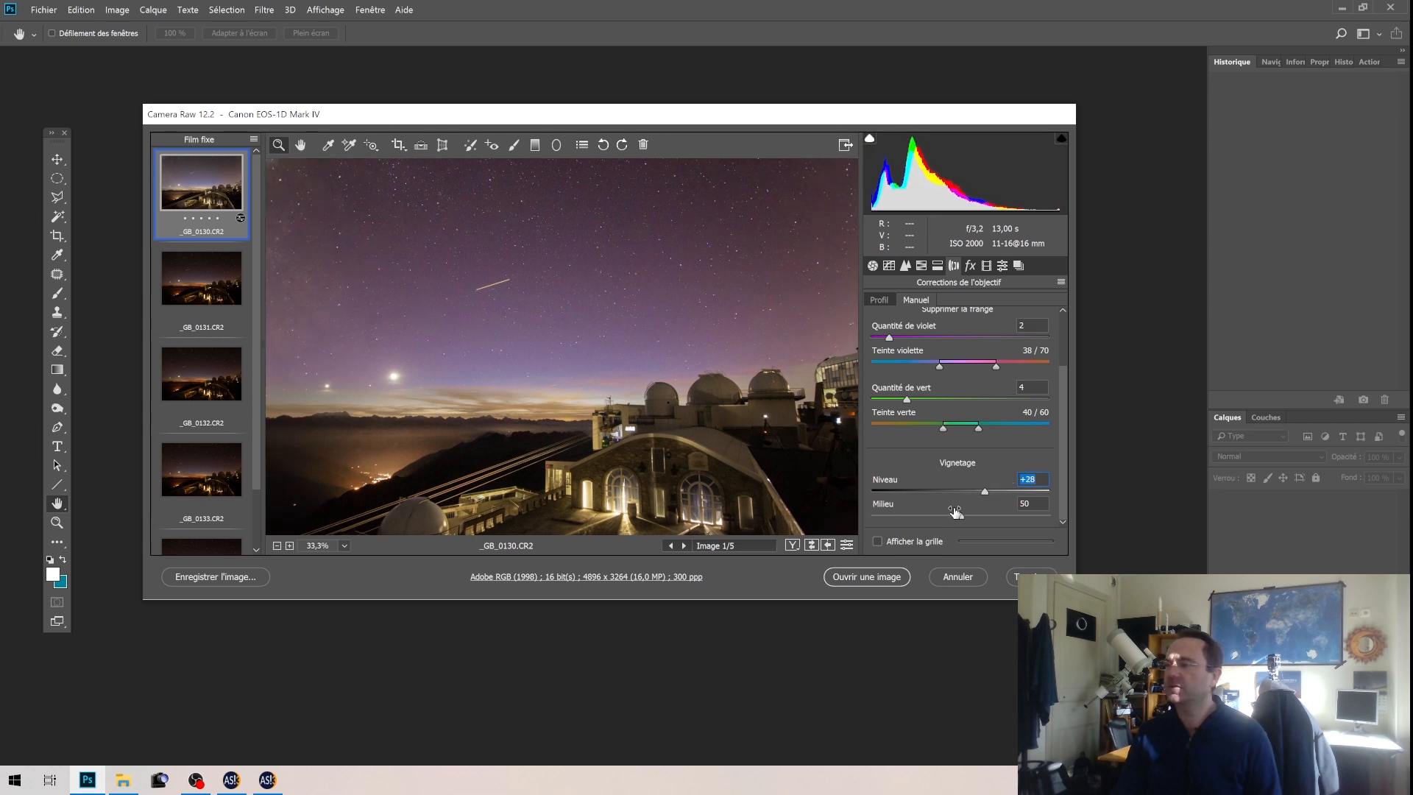
left_click_drag(988, 489, 1076, 477)
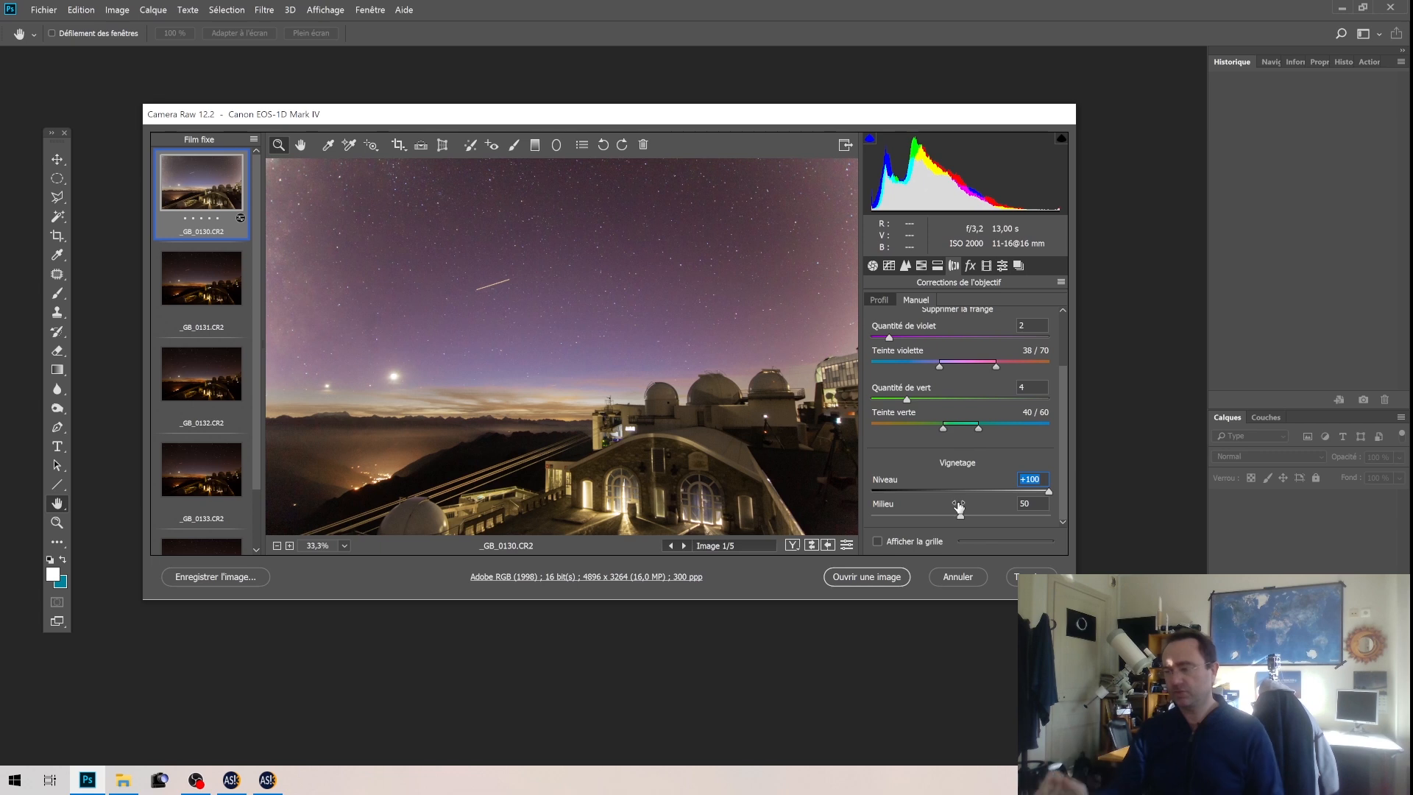
left_click_drag(960, 515, 905, 529)
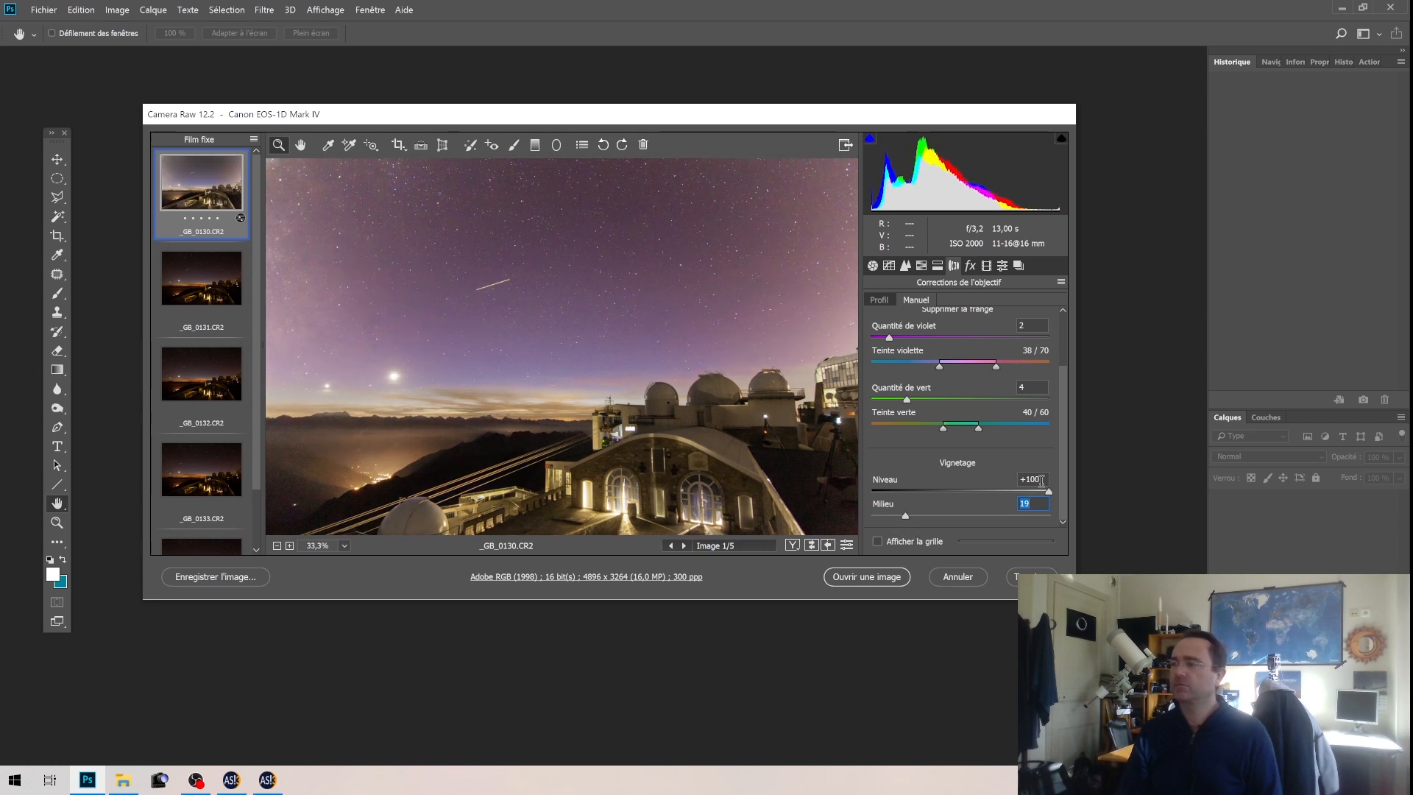
Soften the vignetting correction to level +38 and midpoint 18, comparing it with a level of 0
left_click_drag(1048, 491, 999, 499)
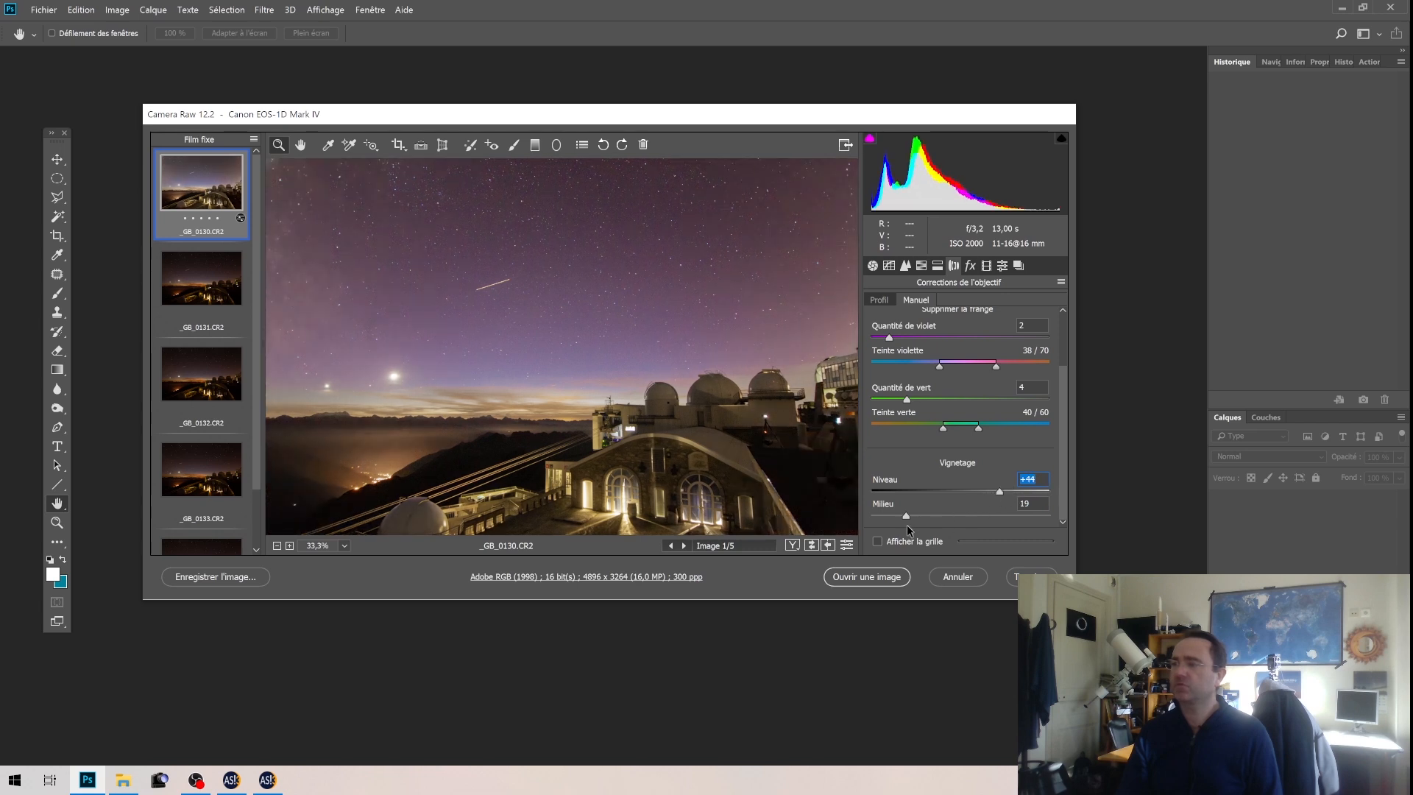
mouse_move(906, 517)
left_mouse_down()
mouse_move(950, 517)
mouse_move(877, 515)
mouse_move(904, 516)
left_mouse_up()
left_click_drag(1000, 494, 995, 489)
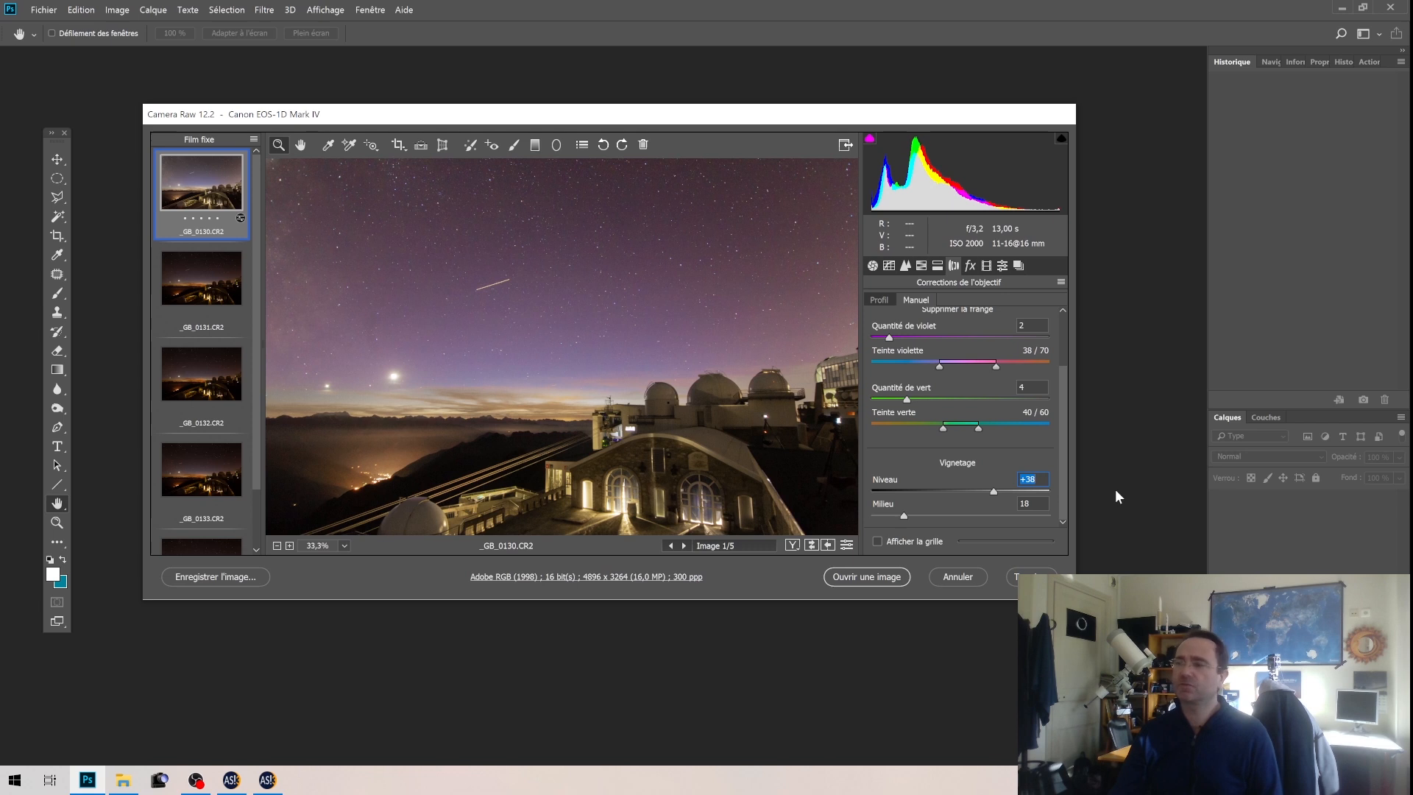
type("0")
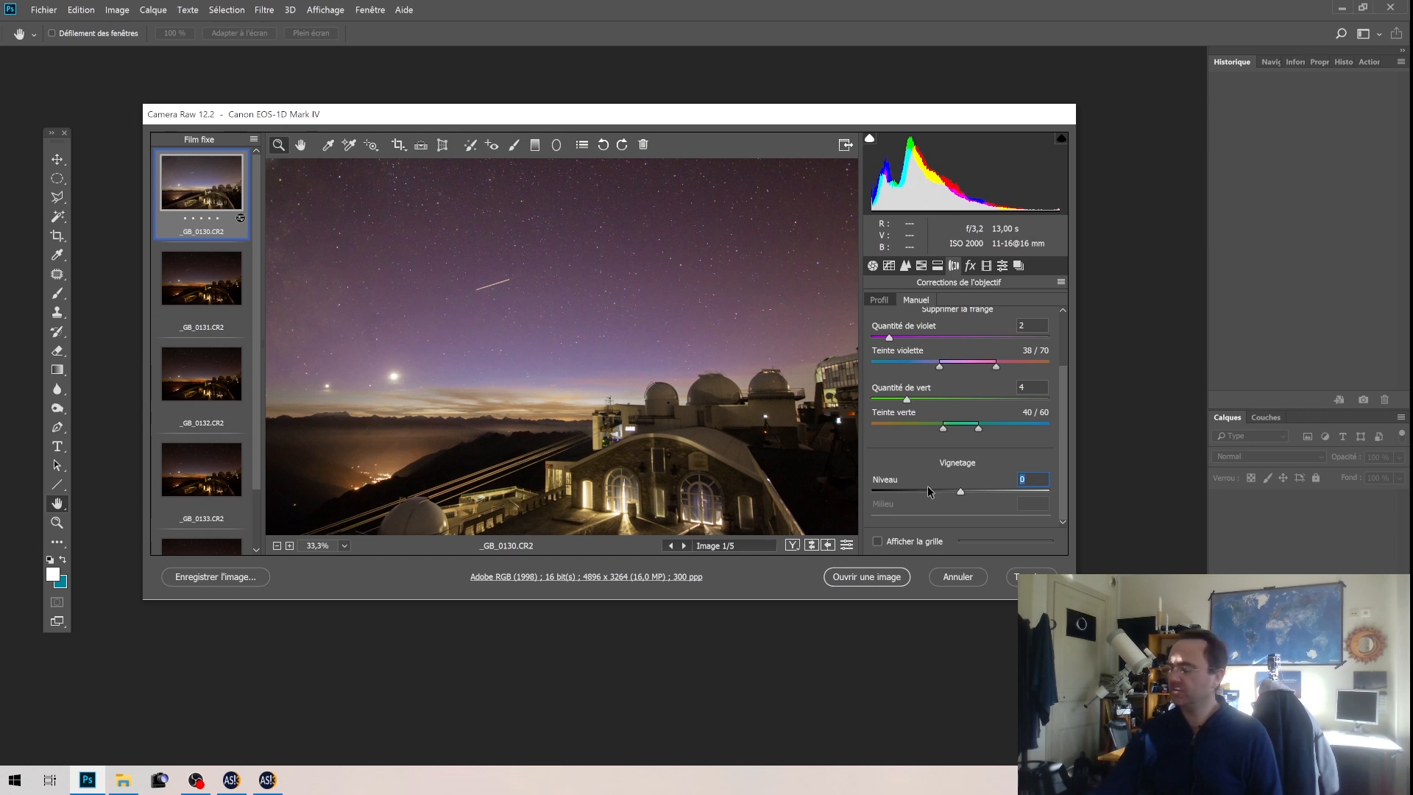
key("ctrl+z")
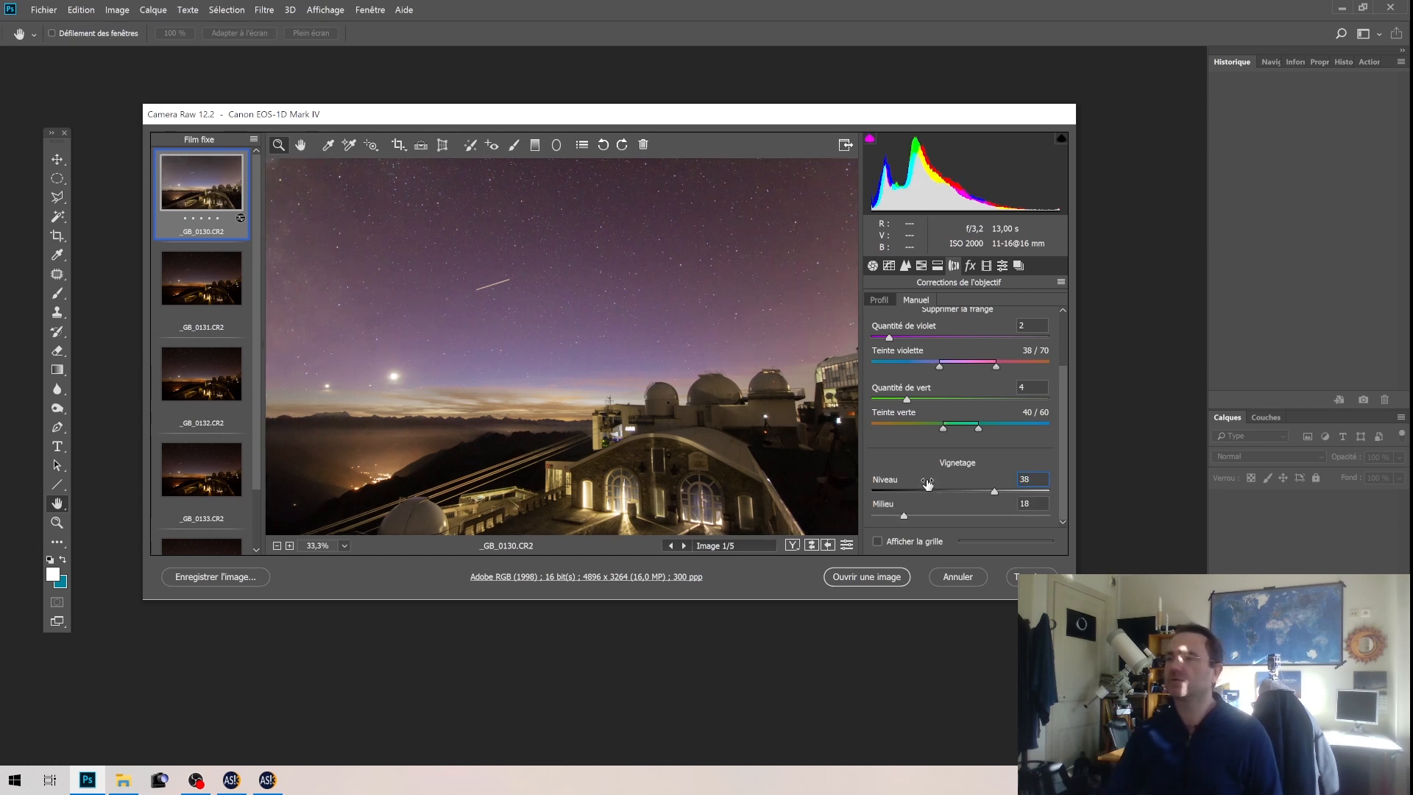
left_click(872, 267)
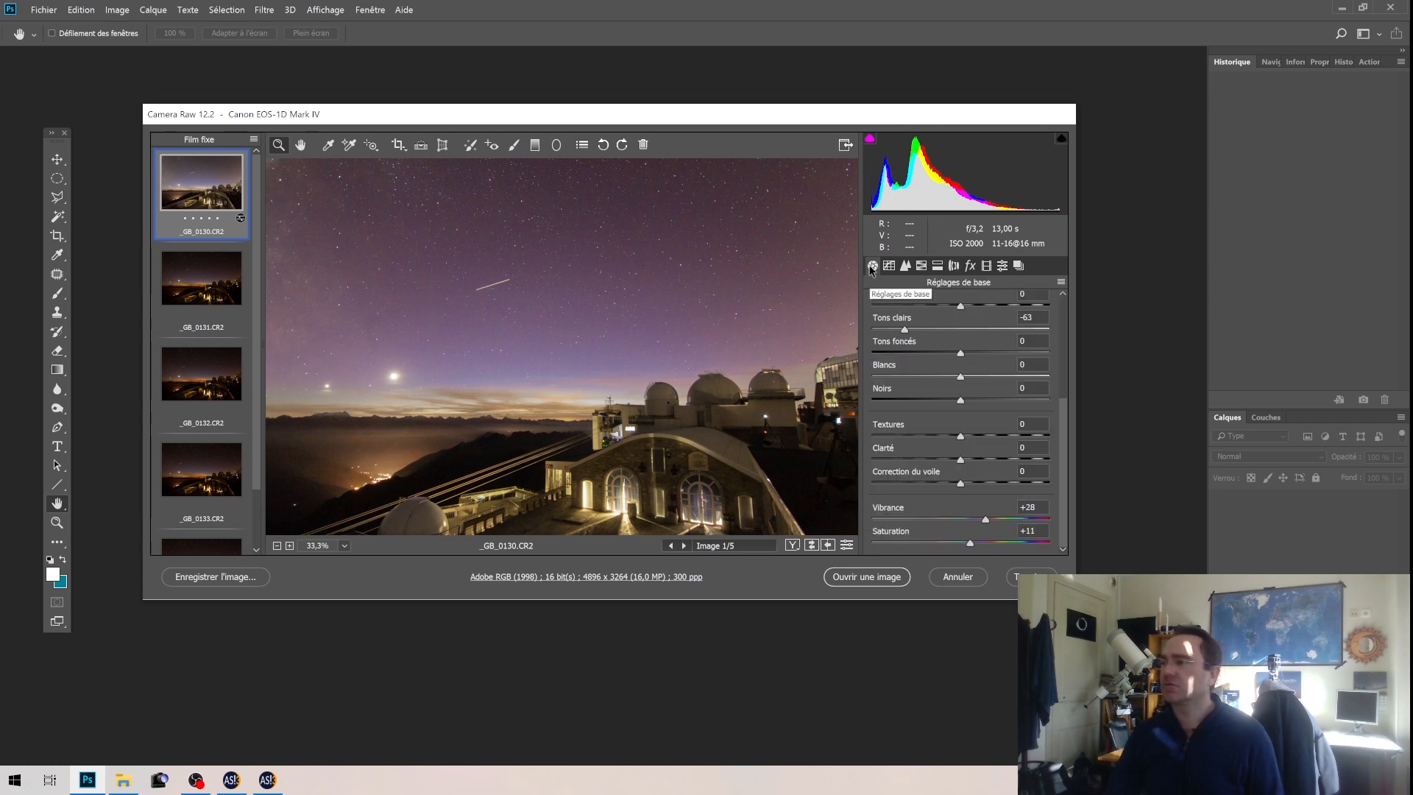
left_click(952, 267)
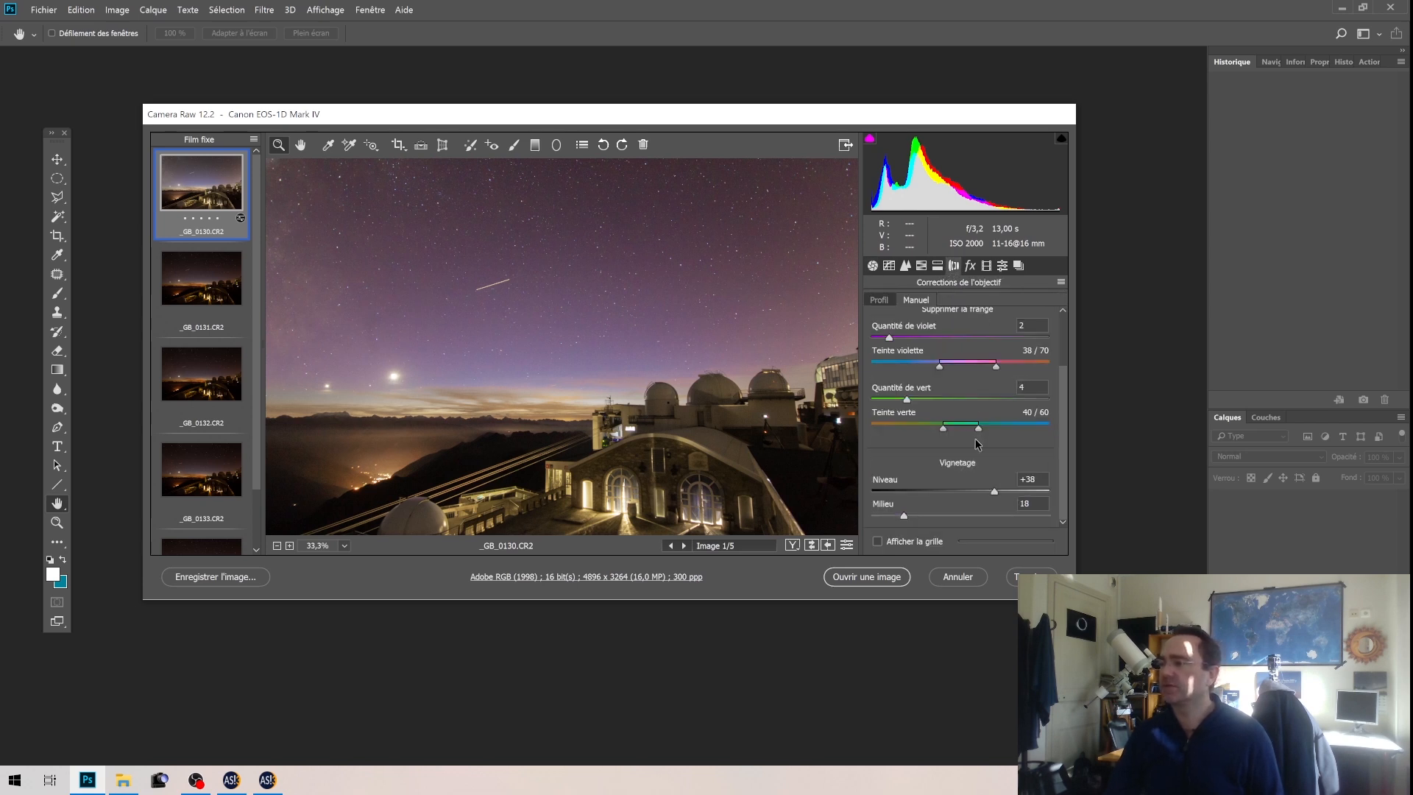
left_click(970, 266)
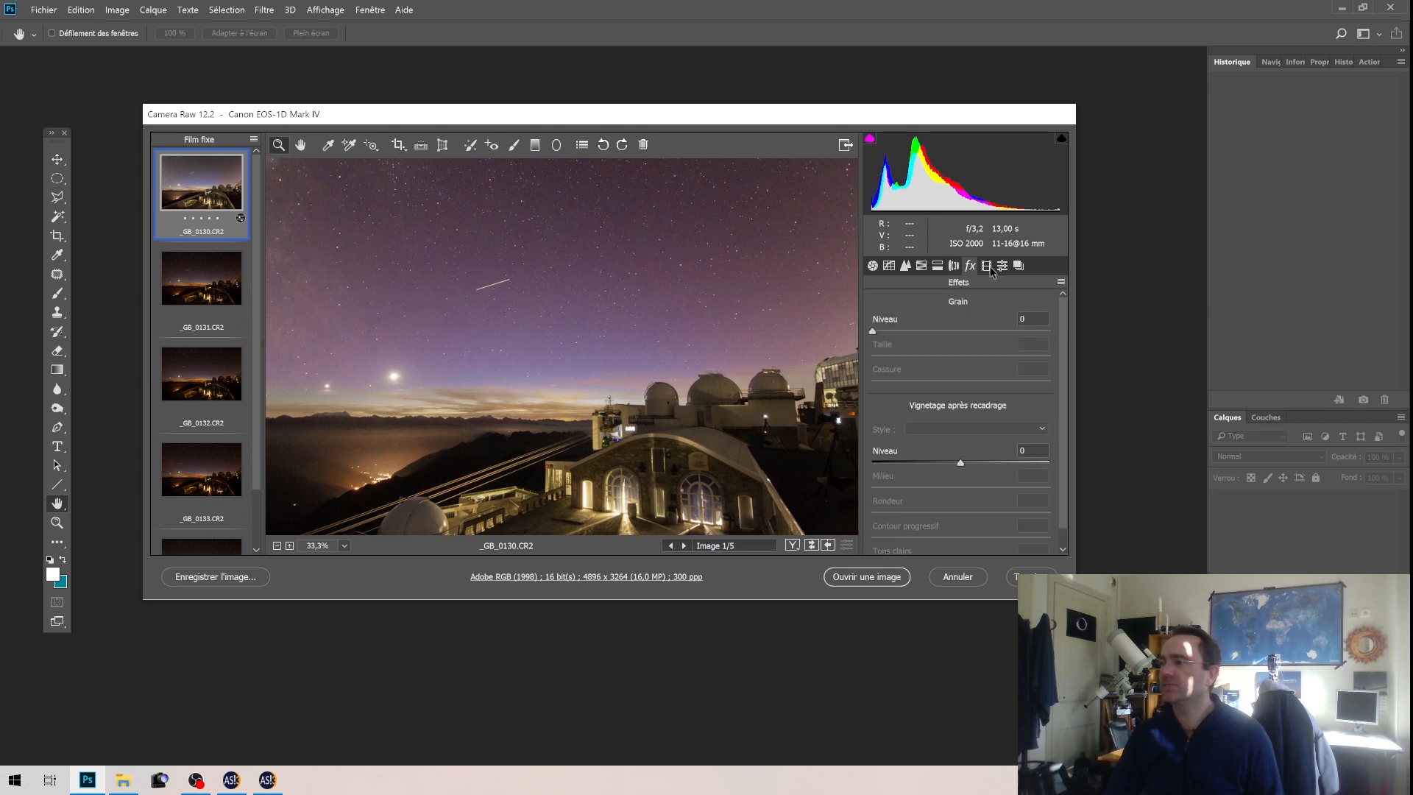
left_click(989, 268)
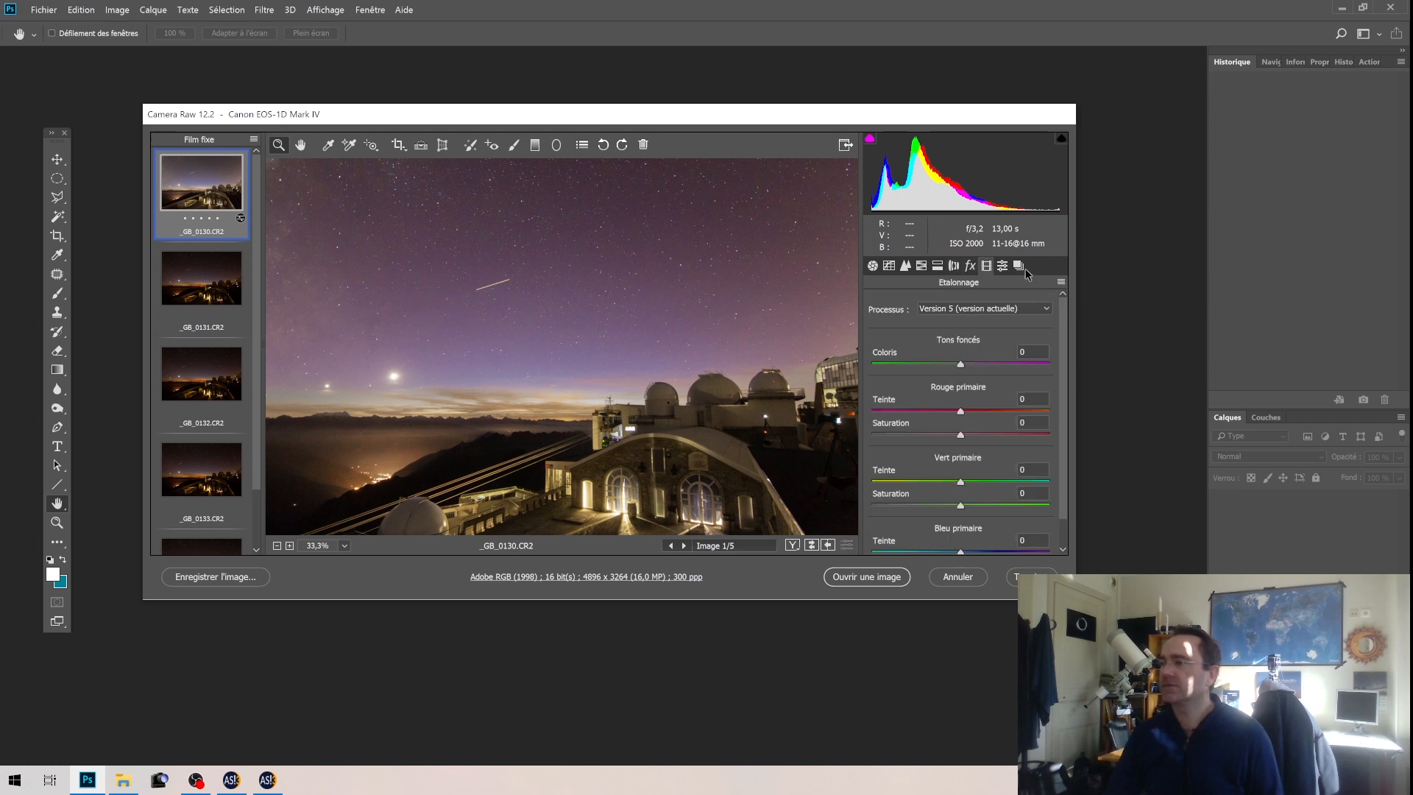
left_click(937, 268)
left_click(921, 268)
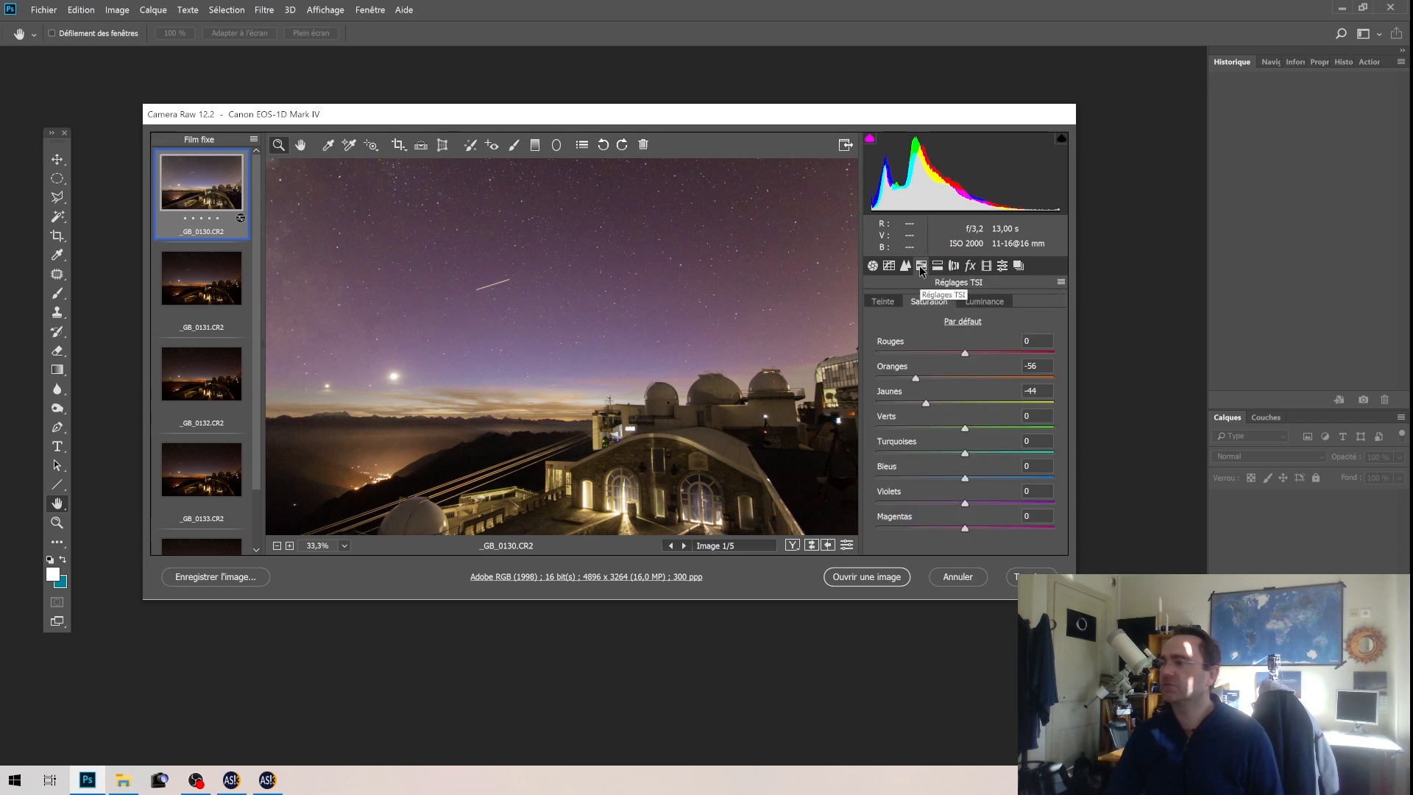
Compare the as-shot white balance (Telle quelle) with Auto in the basic settings and choose Auto
left_click(873, 266)
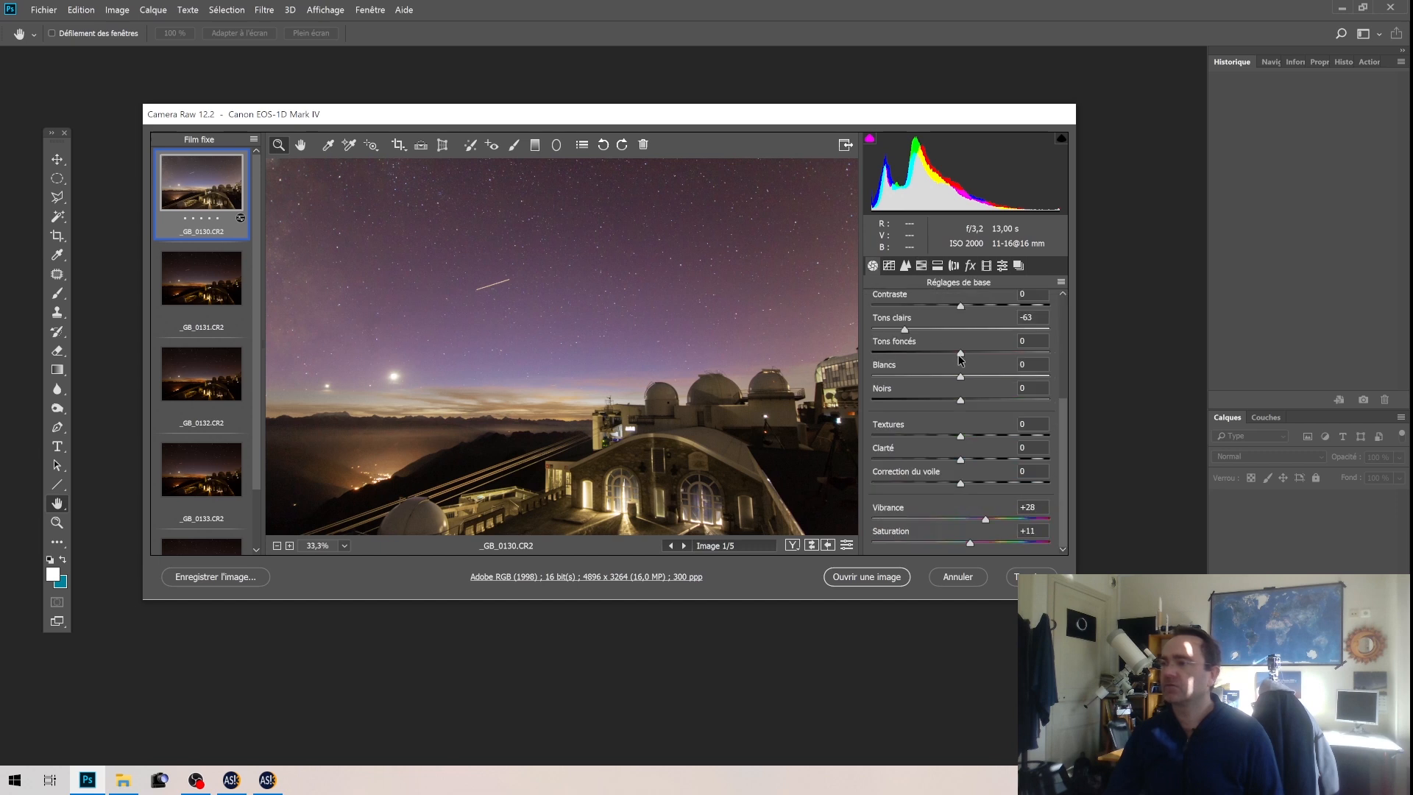
scroll(961, 359, "up", 5)
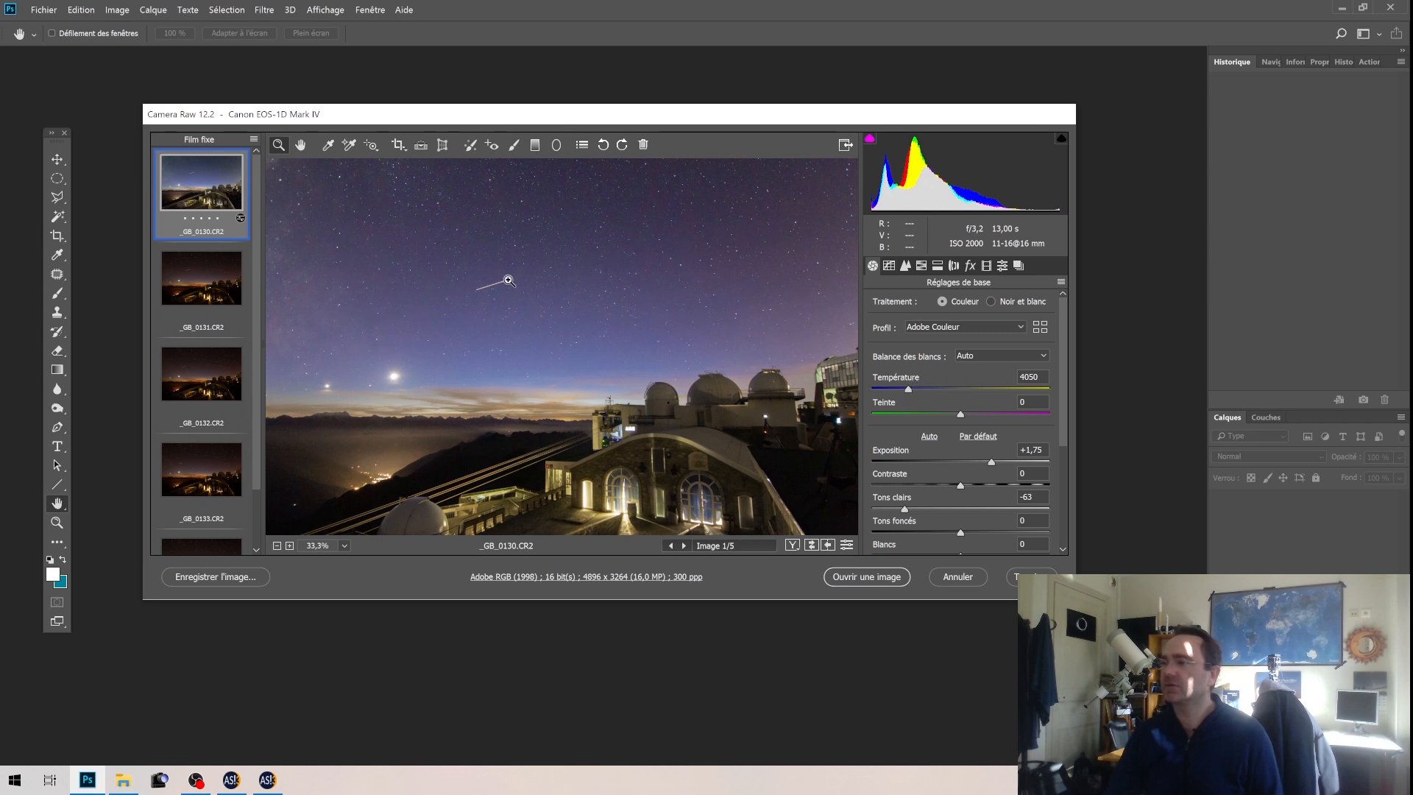
left_click(975, 358)
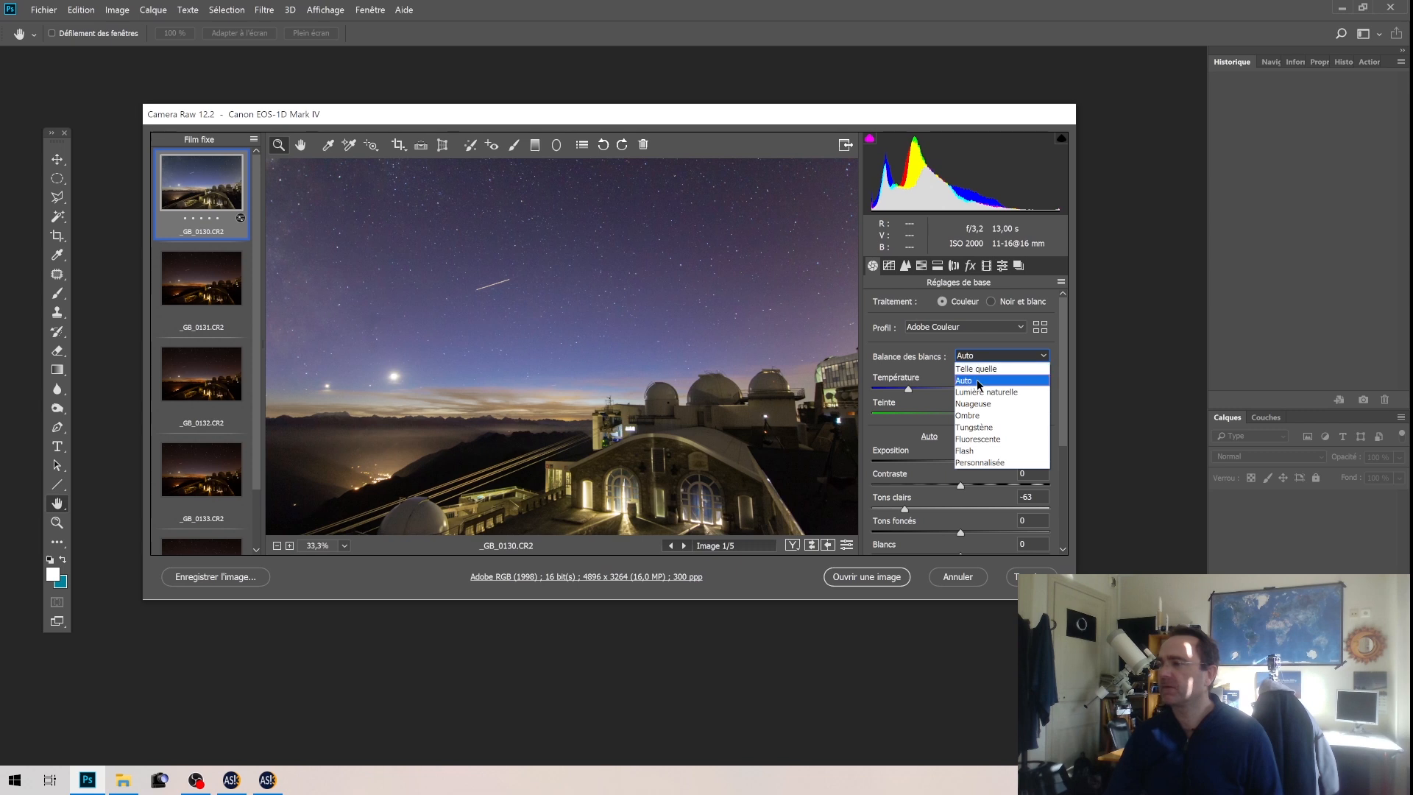
left_click(974, 369)
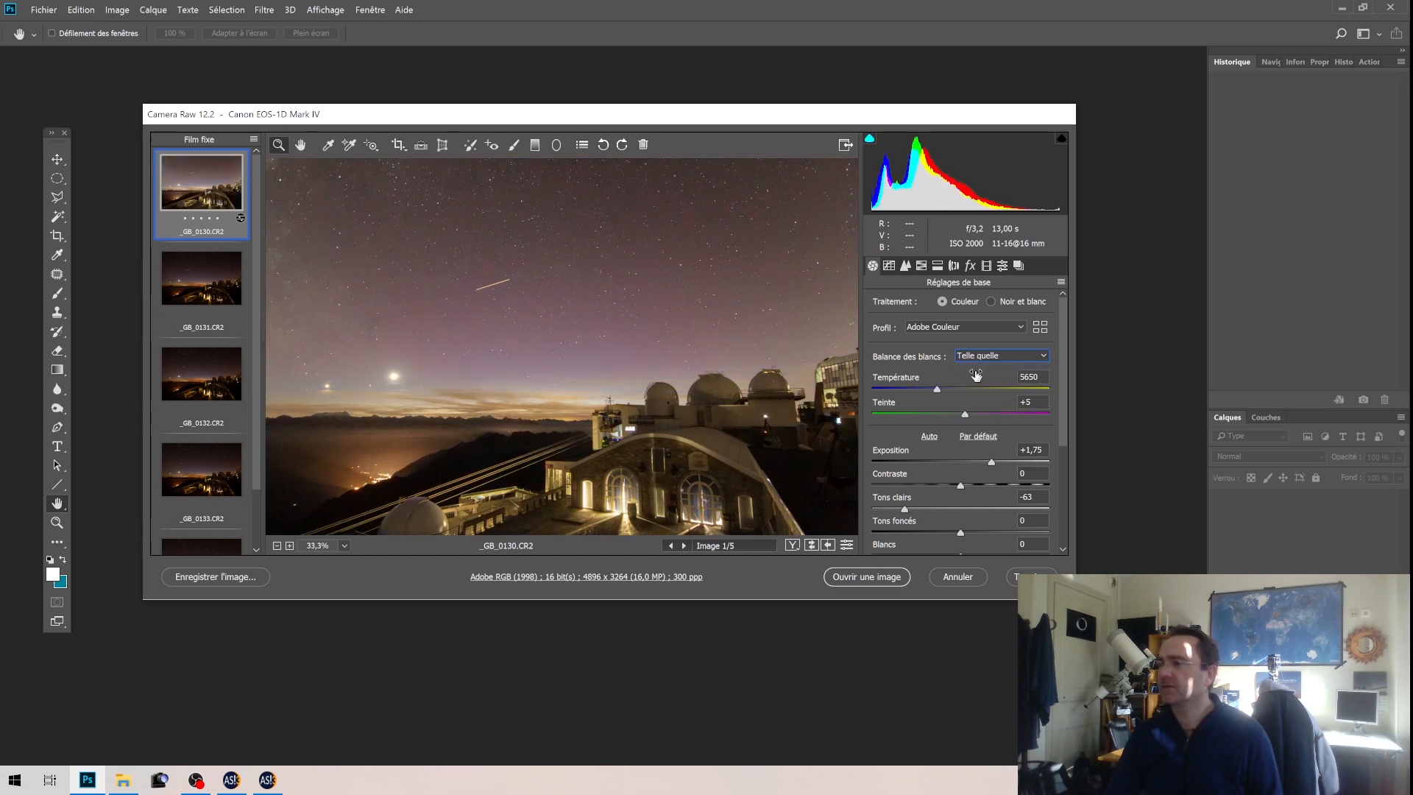
left_click(976, 357)
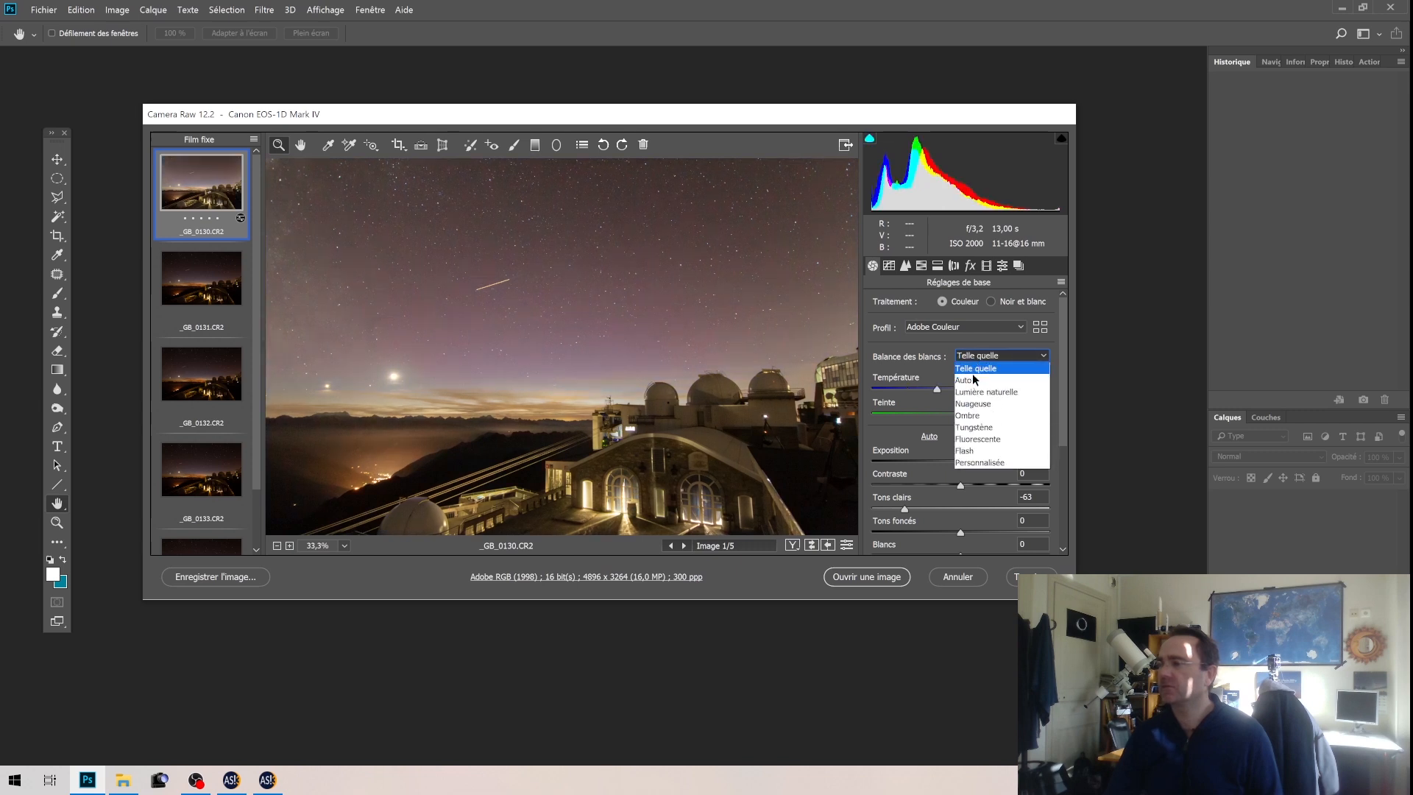
left_click(973, 380)
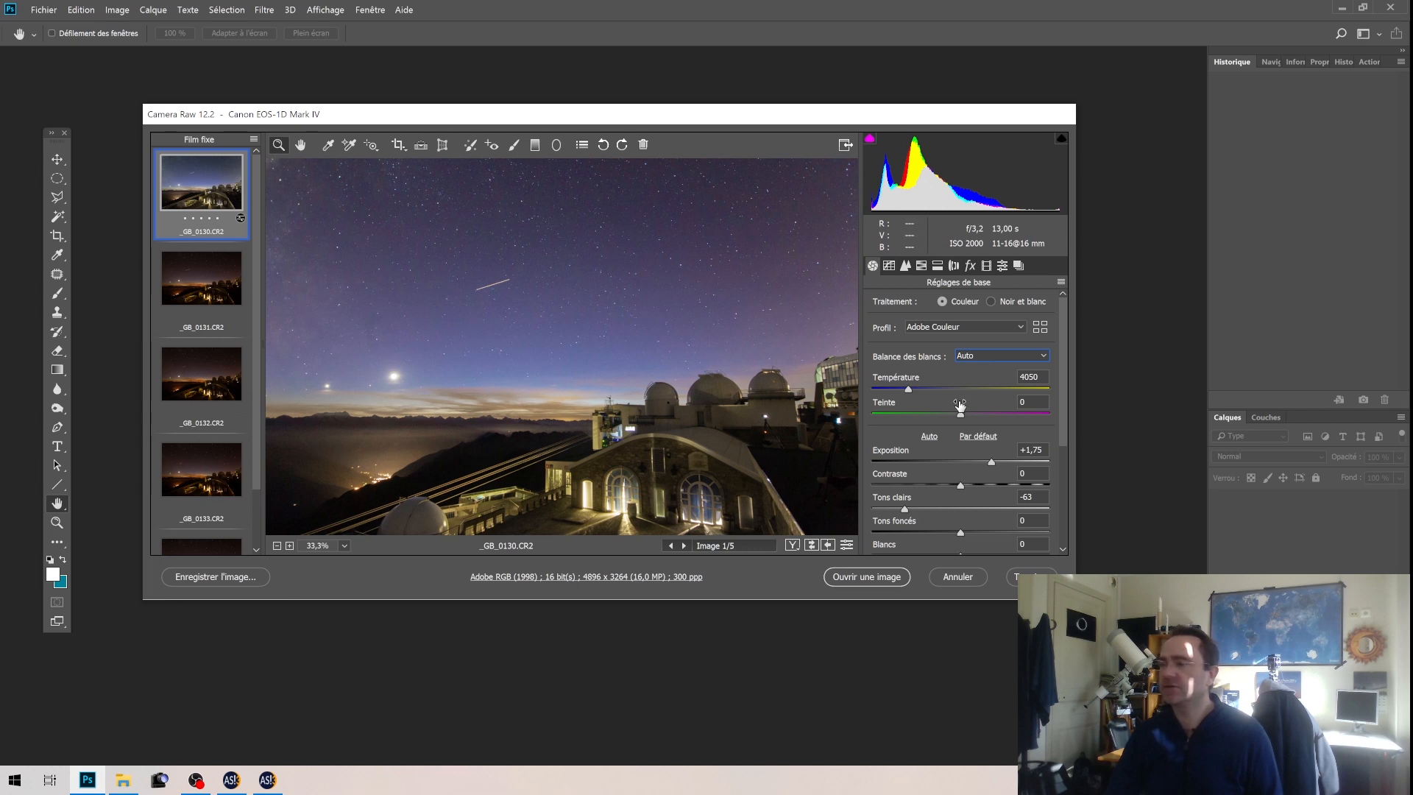
Set a custom white balance (Personnalisée) with temperature 4150 and tint +10
left_click(964, 356)
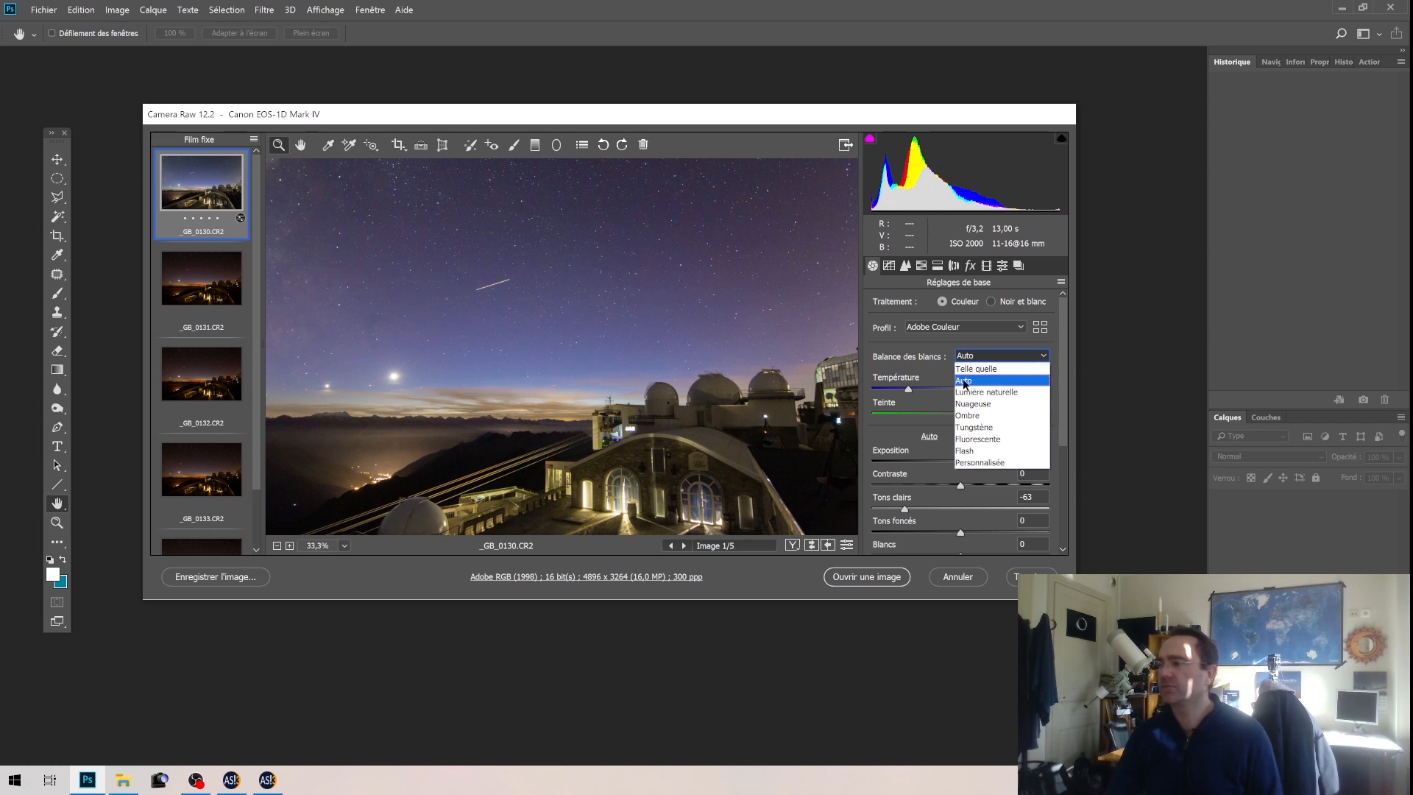
left_click(974, 463)
left_click_drag(1049, 371, 1004, 386)
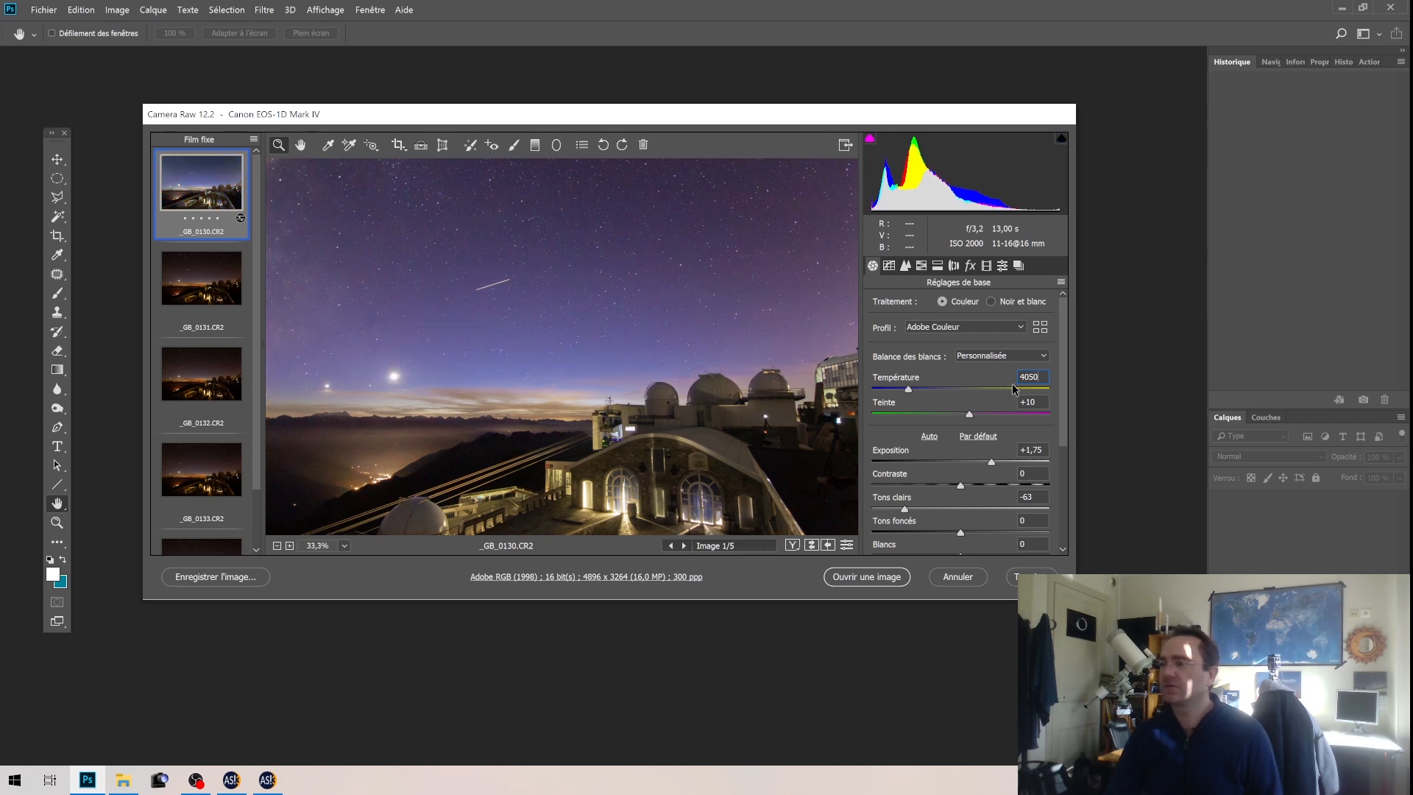
left_click(915, 389)
left_click_drag(916, 395, 911, 398)
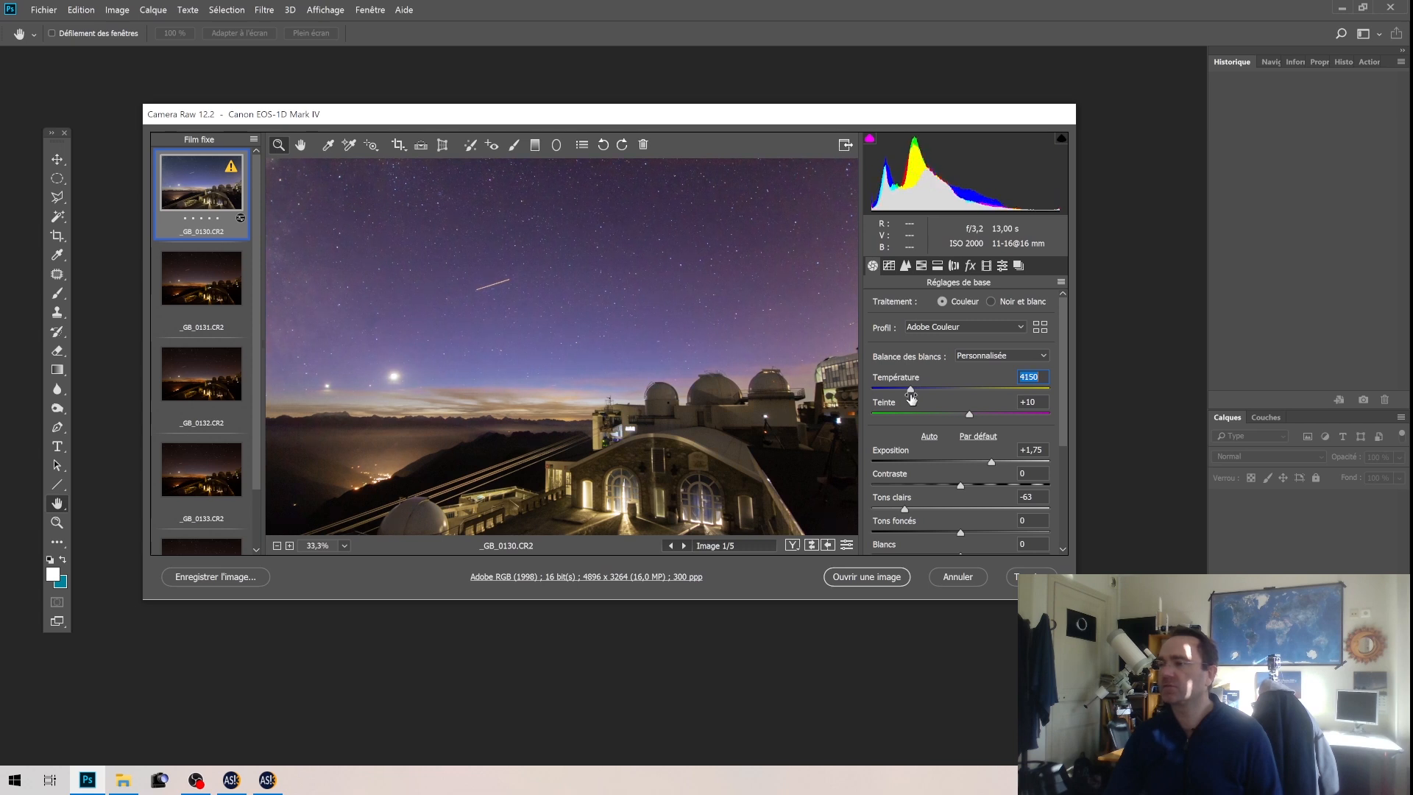
Test Textures and Correction du voile, returning both to 0, and set Clarté to +33 after trying it at +100
scroll(943, 422, "down", 4)
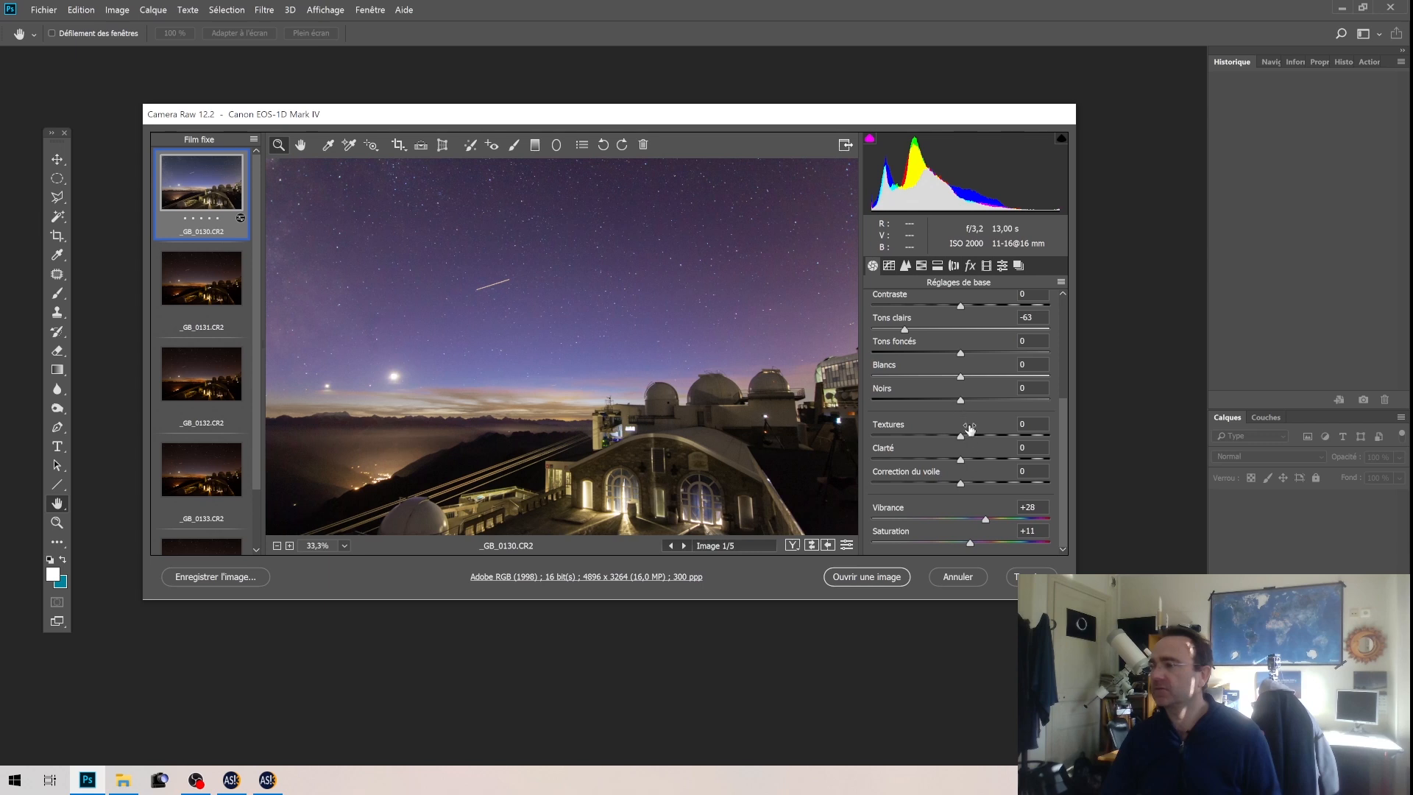
left_click_drag(962, 438, 1068, 437)
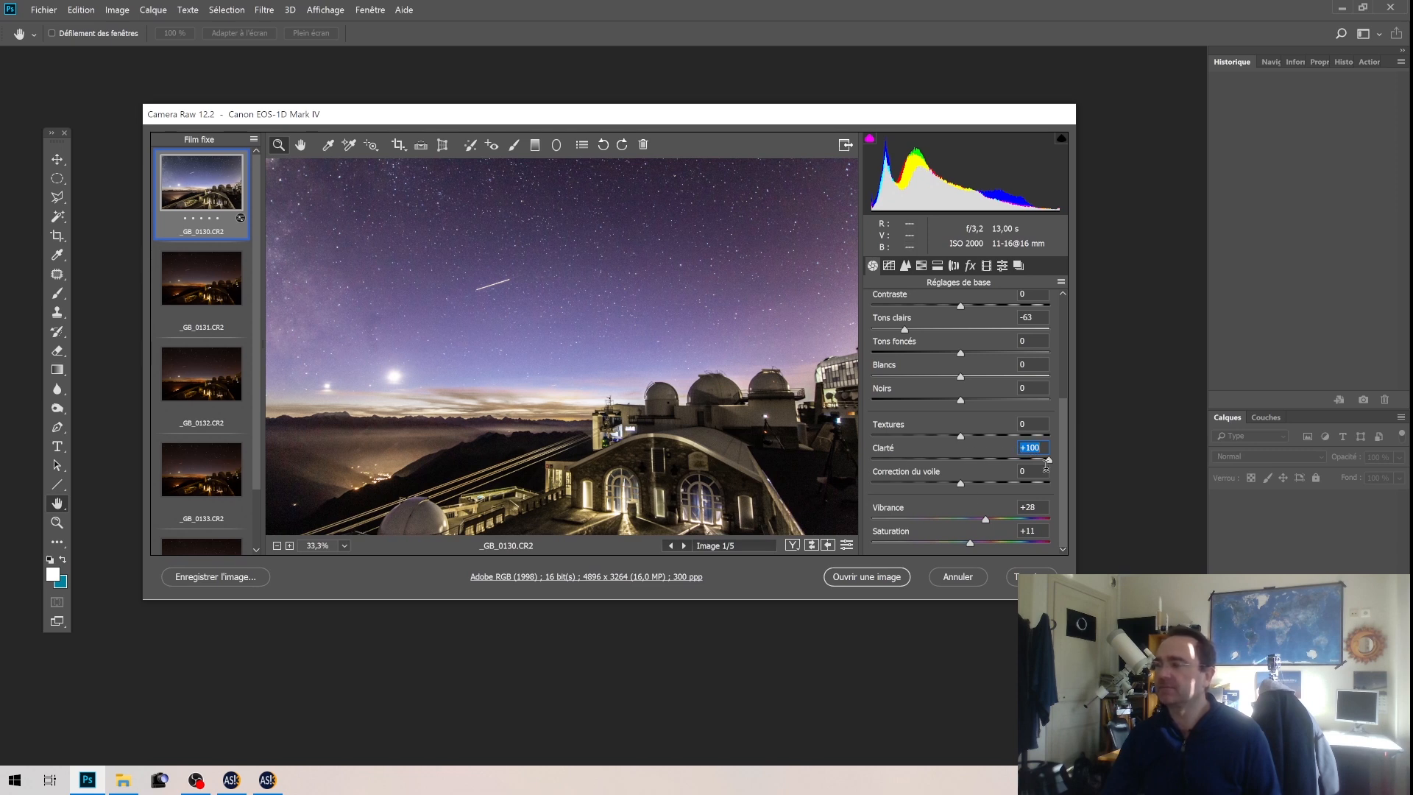
left_click_drag(1051, 462, 987, 475)
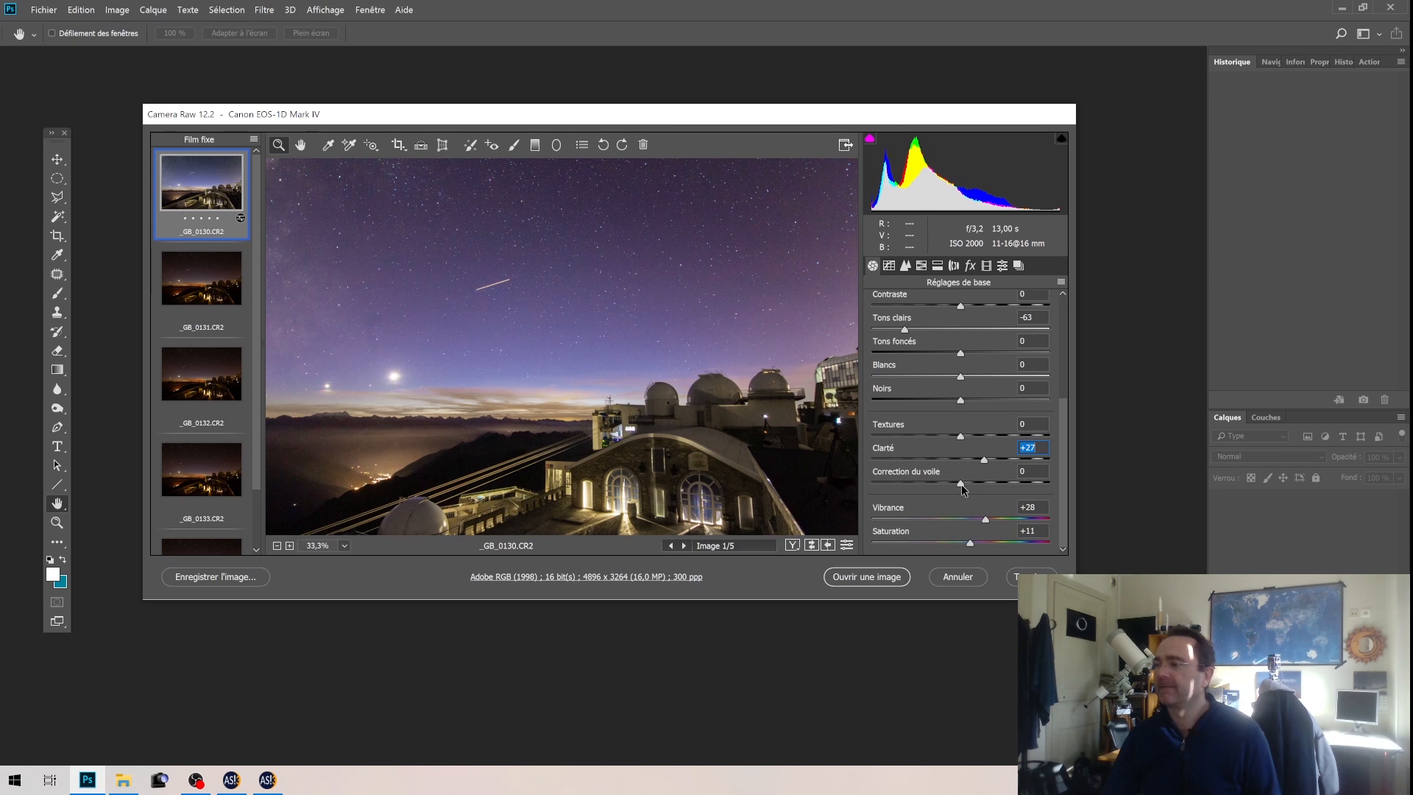
left_click_drag(961, 485, 991, 486)
double_click(990, 482)
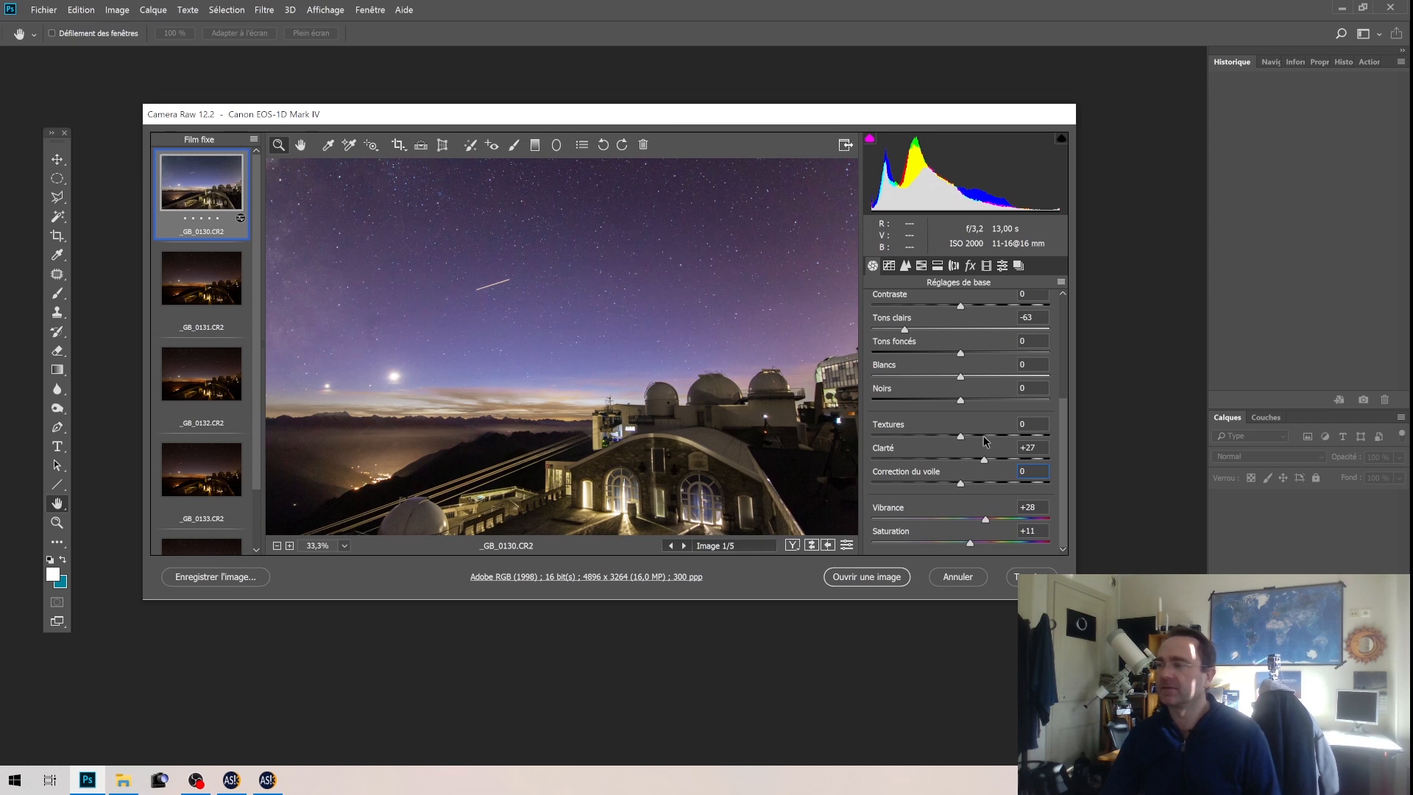
left_click(989, 460)
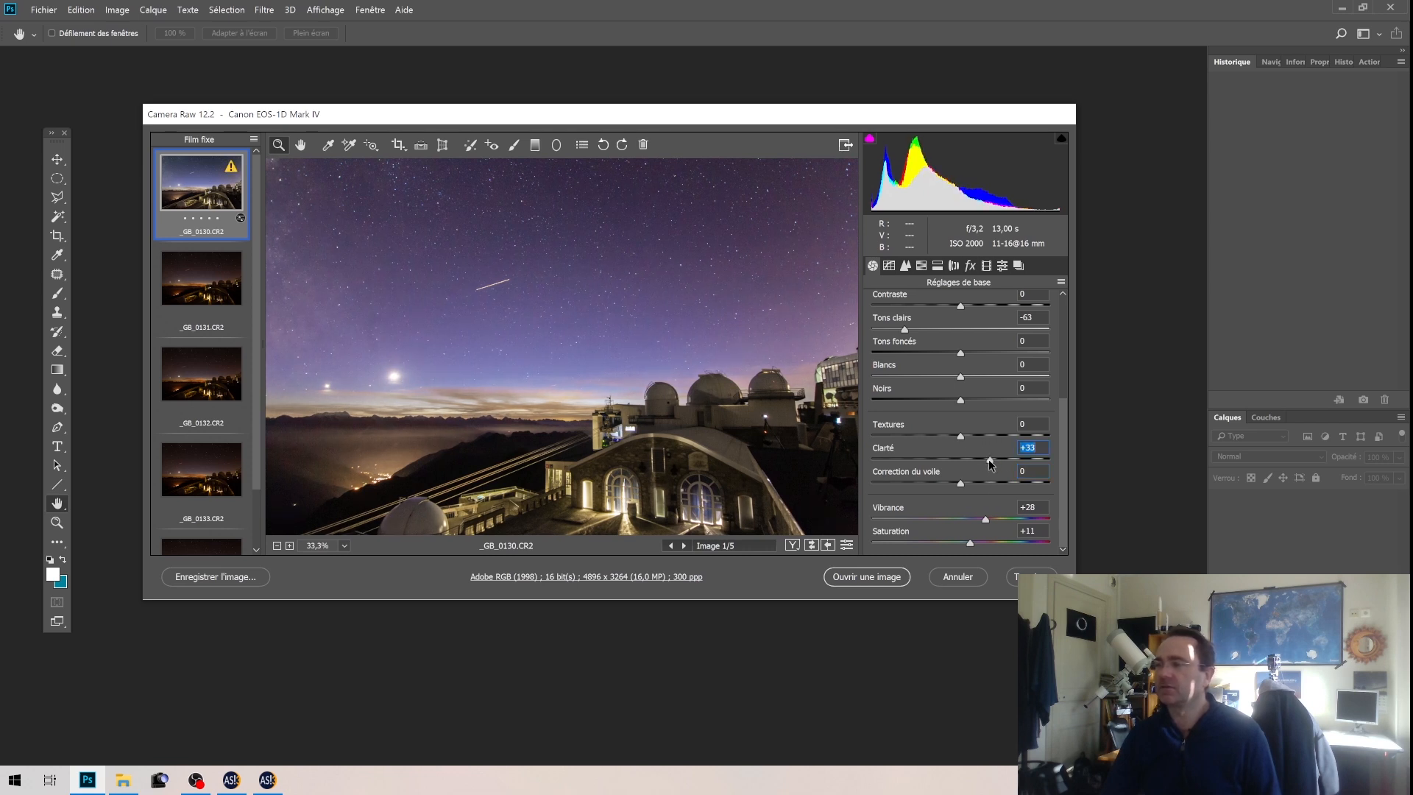
Try sampling the white balance from the white dome, and restore temperature 4150 and tint +10
scroll(987, 459, "up", 5)
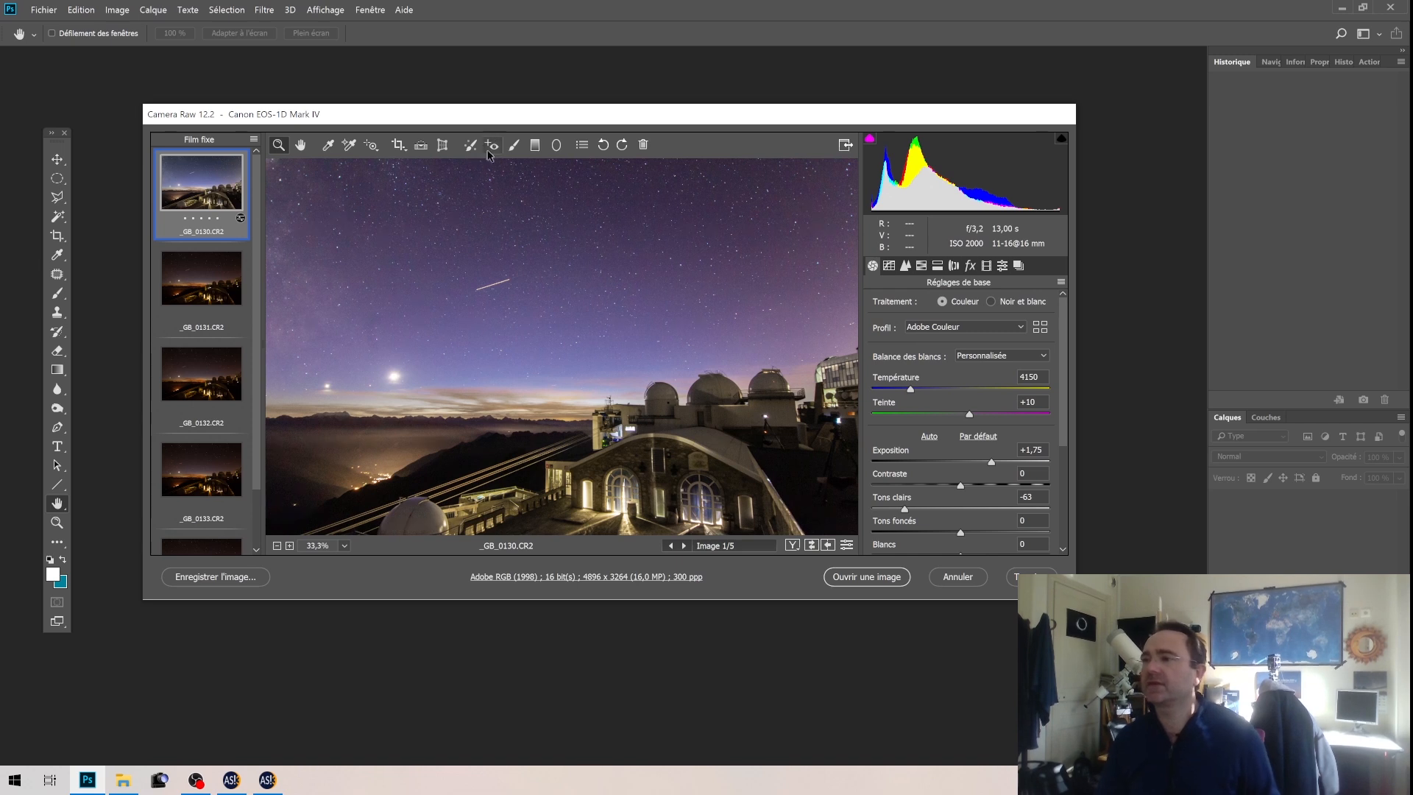
left_click(329, 146)
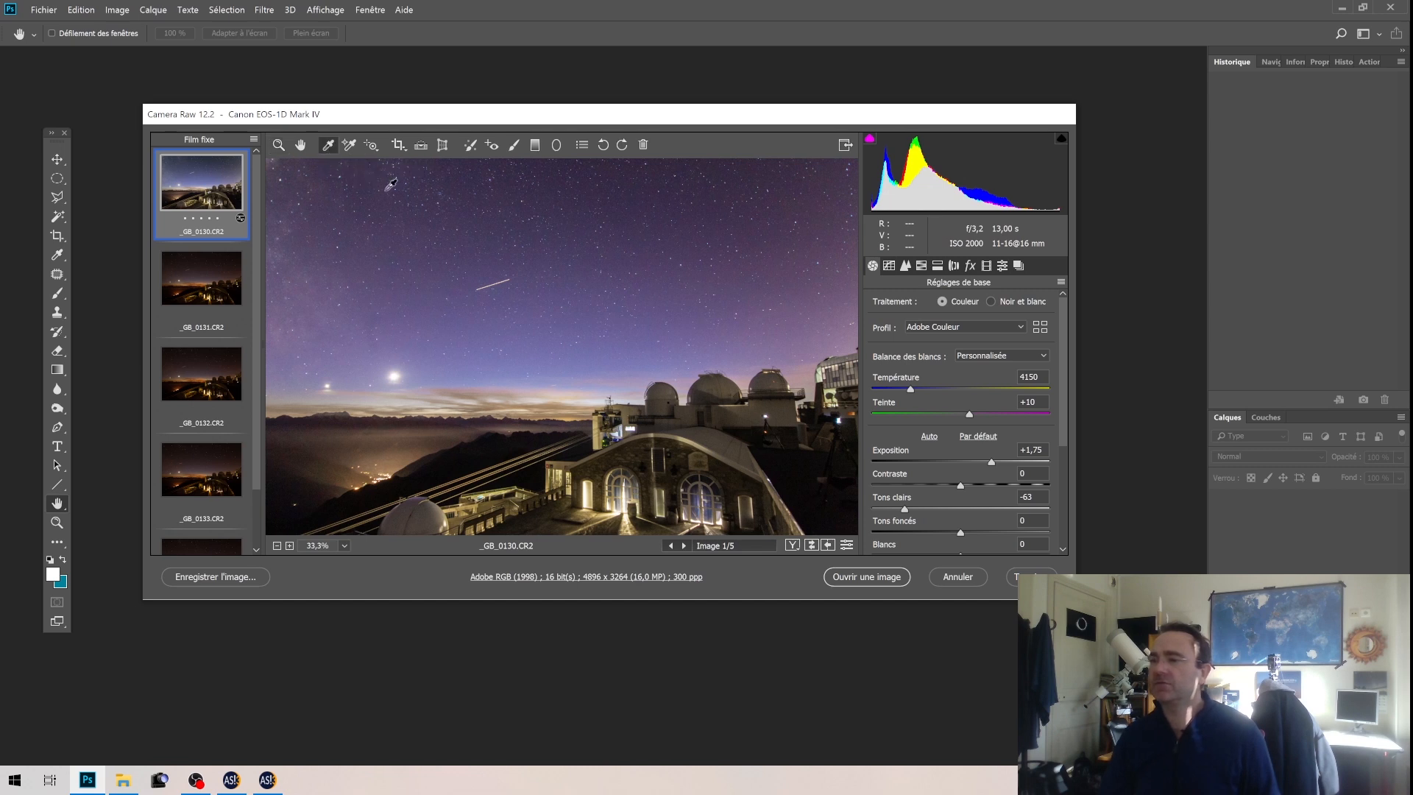
left_click(424, 508)
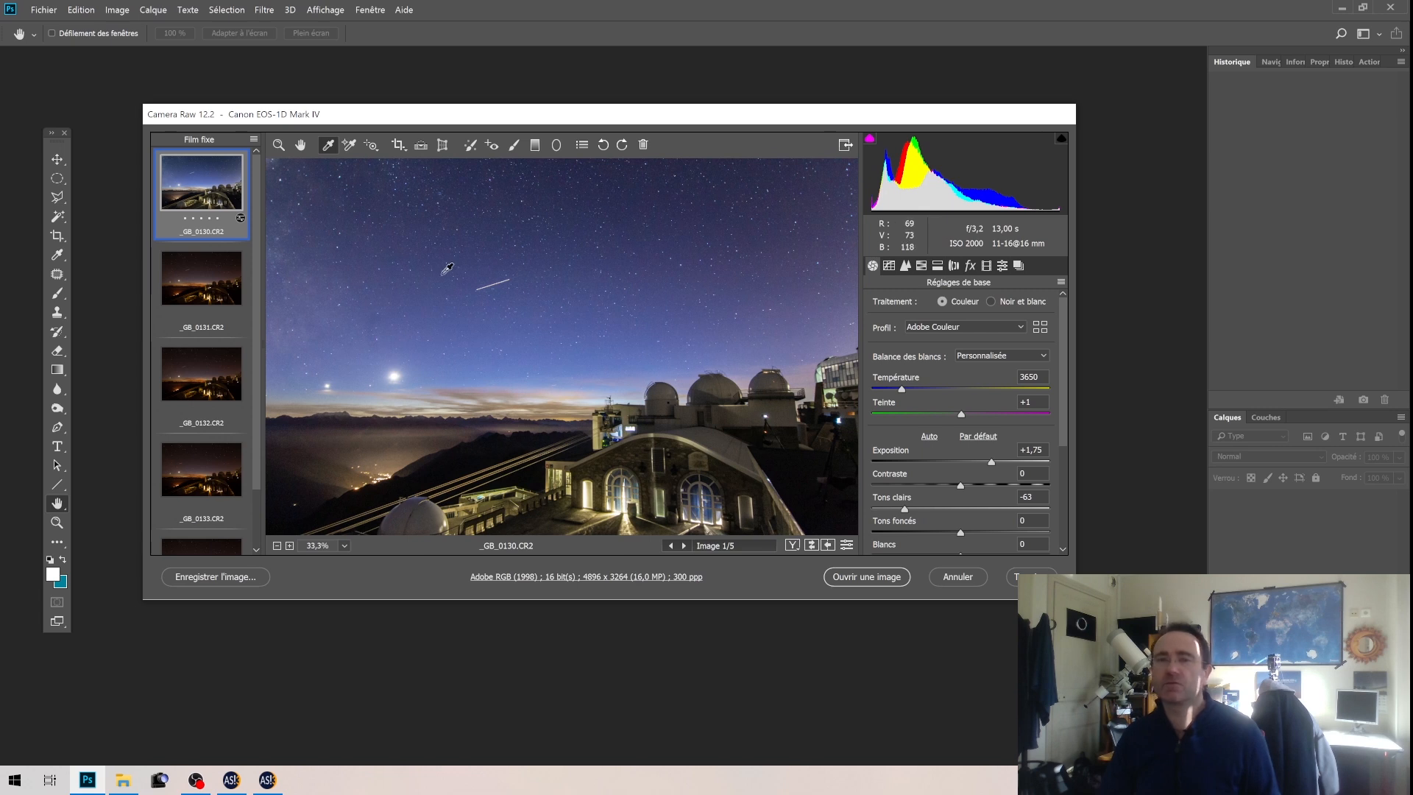
left_click(1040, 378)
type("4150")
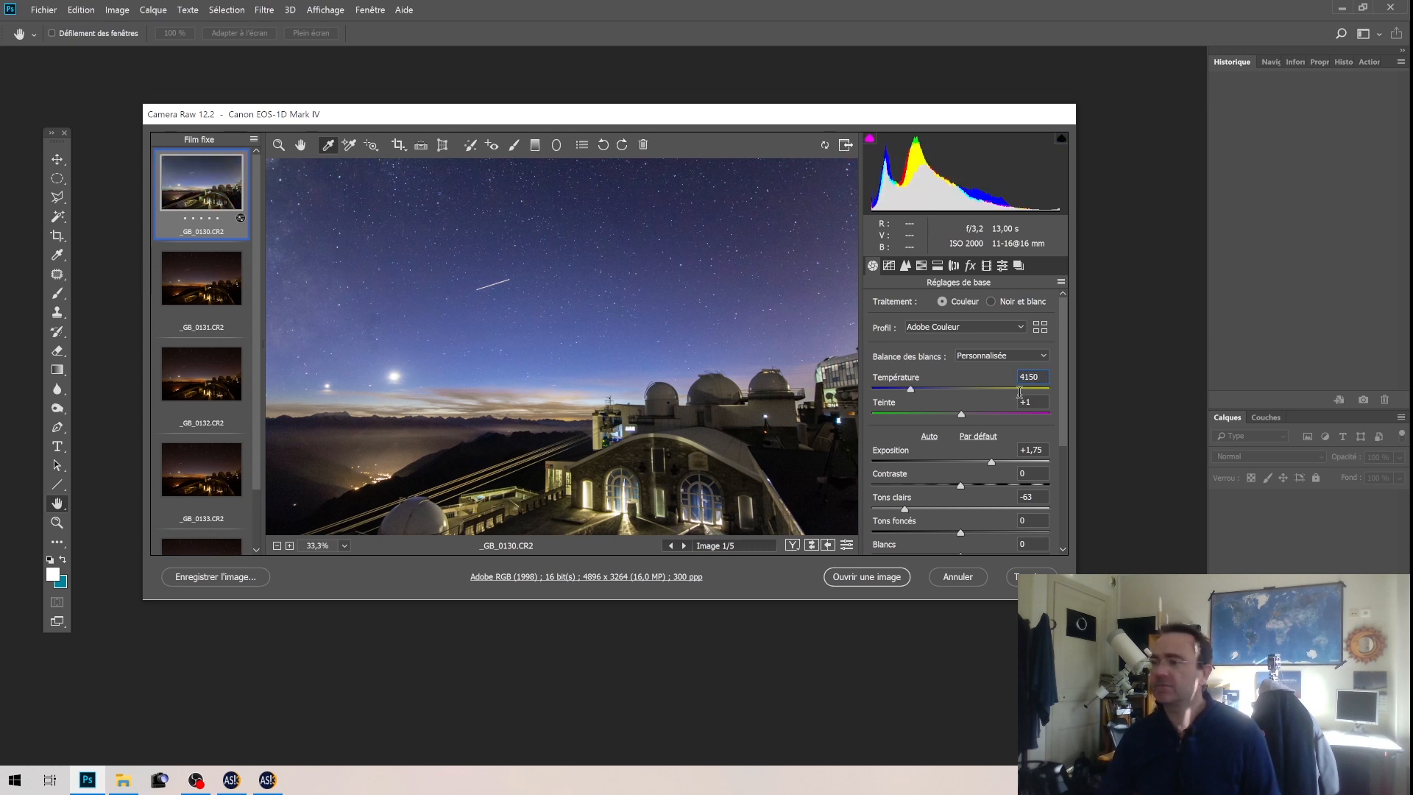
left_click(1029, 402)
type("10")
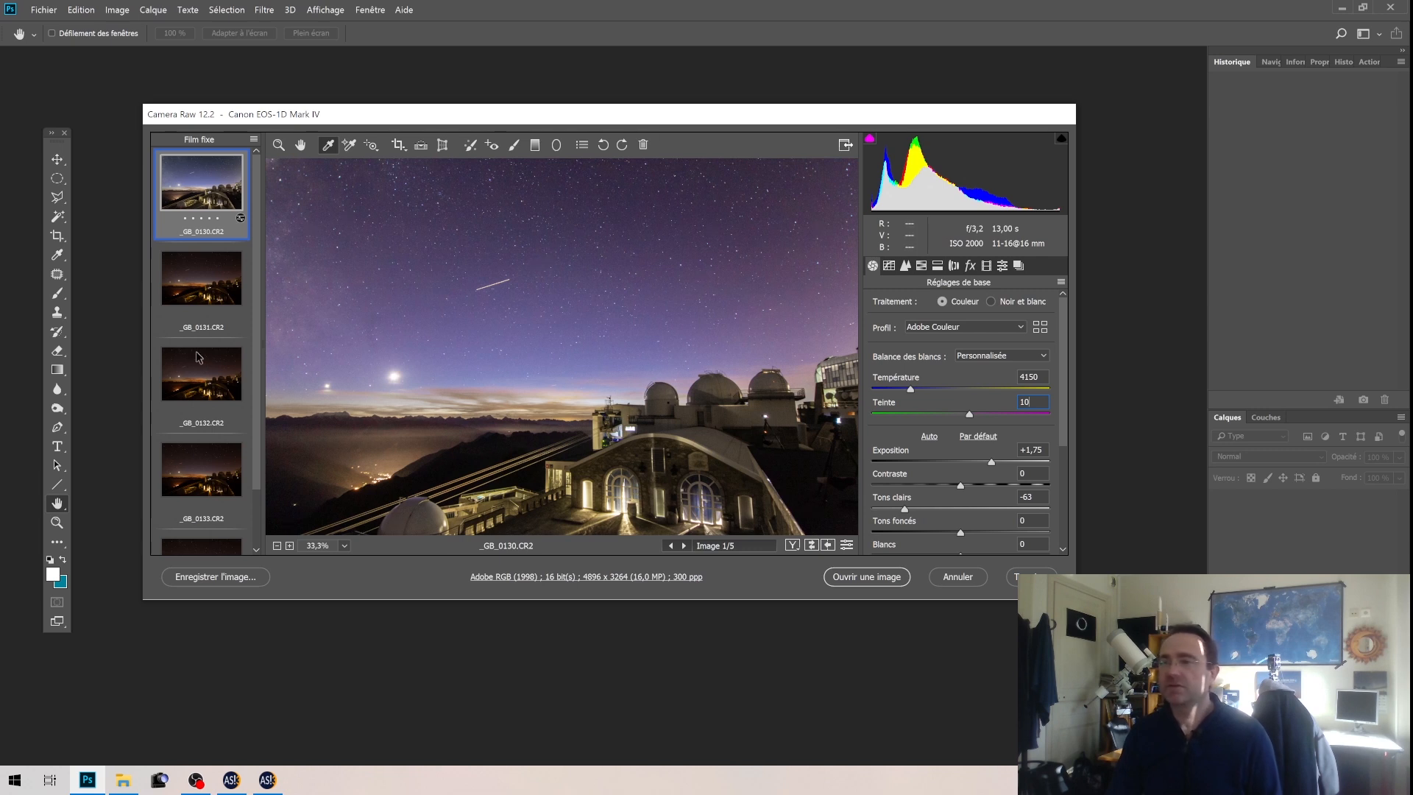
Compare the developed photo _GB_0130.CR2 with the unprocessed _GB_0131.CR2, ending on _GB_0130.CR2
left_click(204, 191)
left_click(207, 298)
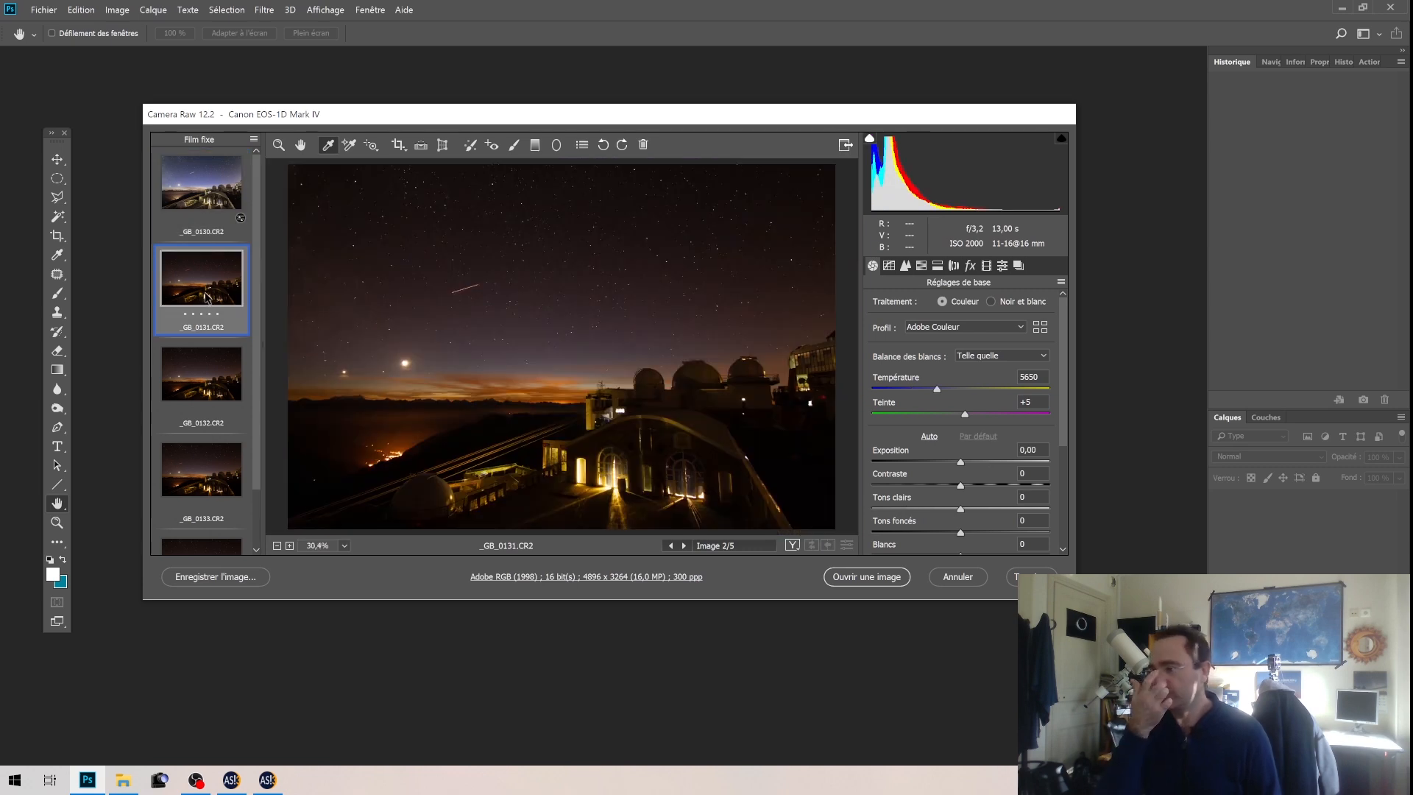
left_click(184, 194)
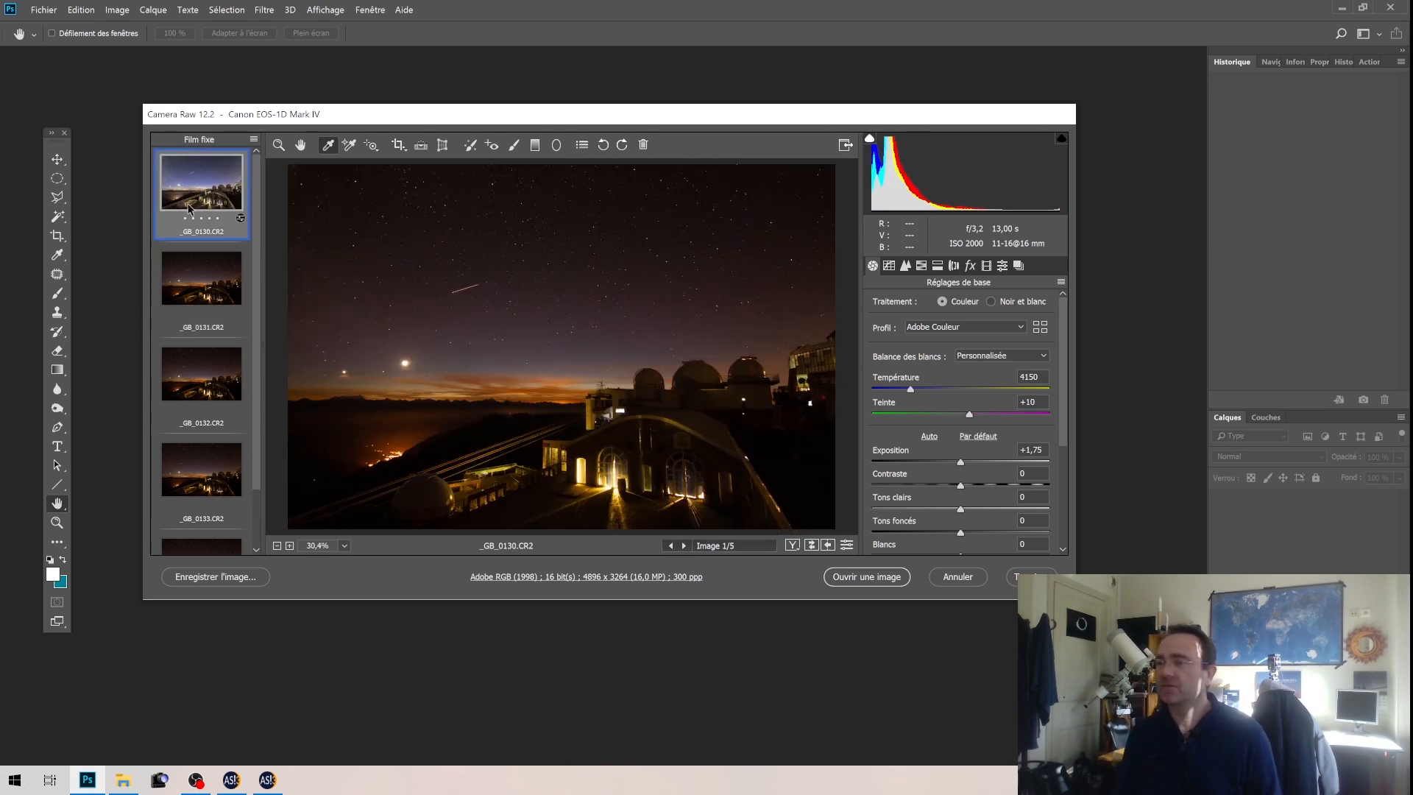
left_click(191, 279)
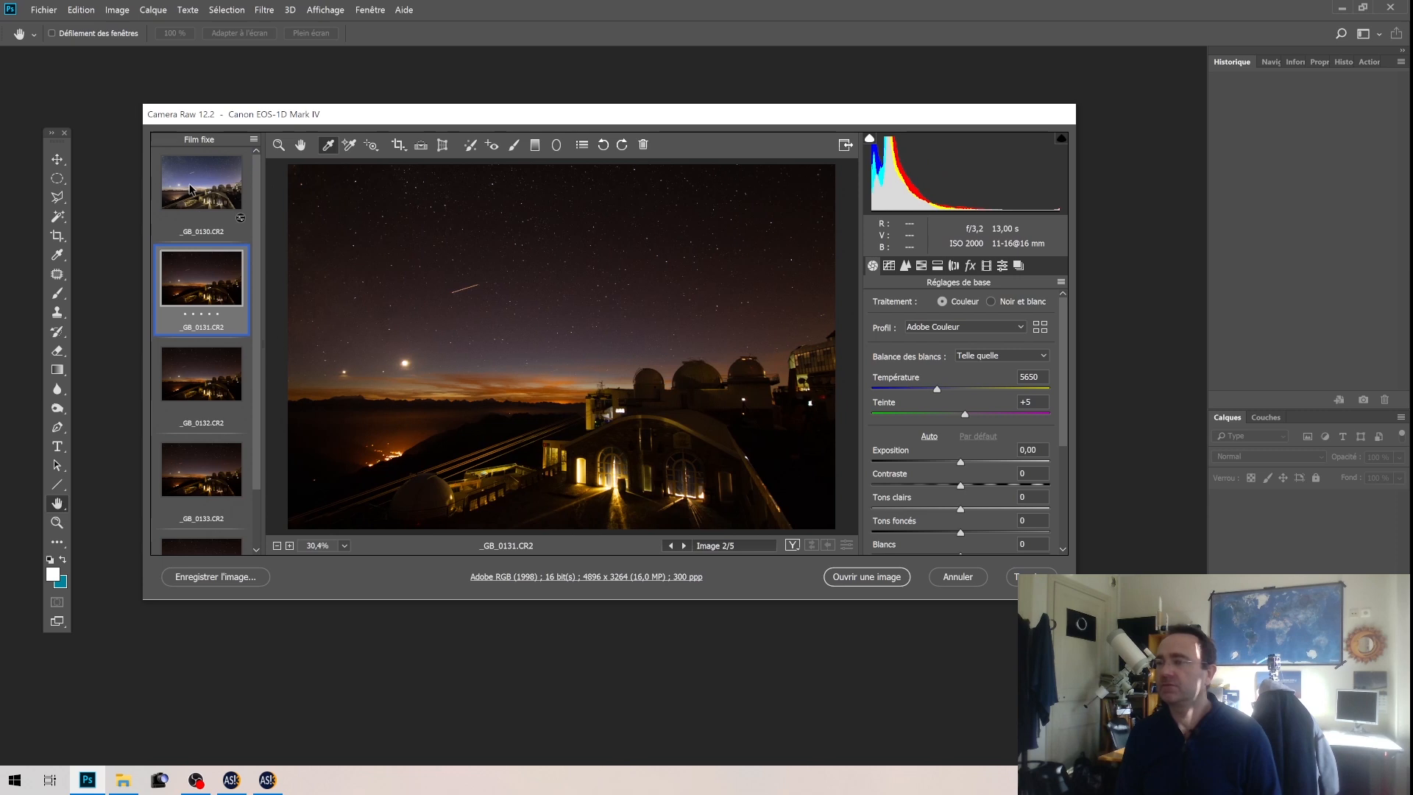
key("Up")
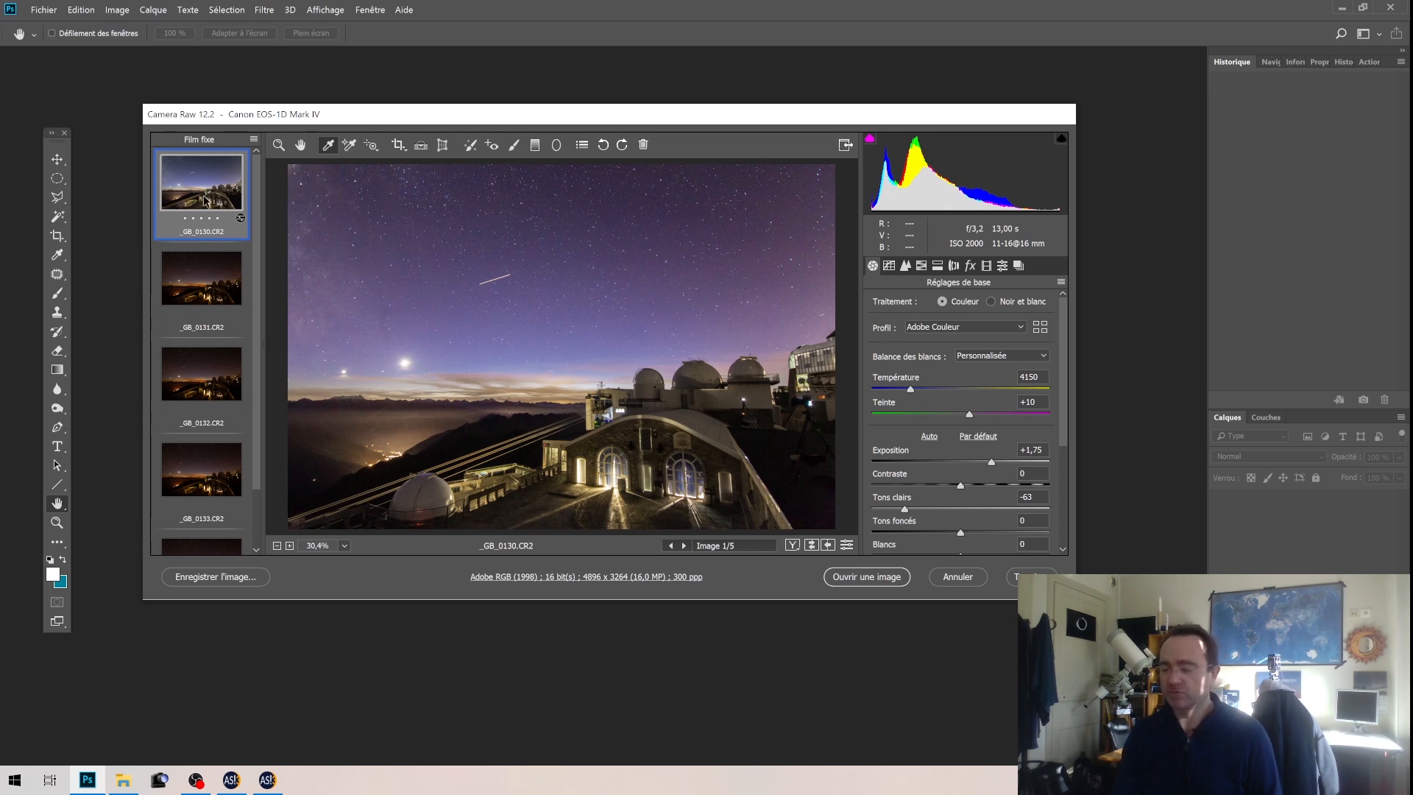
Select all the photos and synchronise the settings of _GB_0130.CR2 to them using the default subset (Par défaut)
key("ctrl+a")
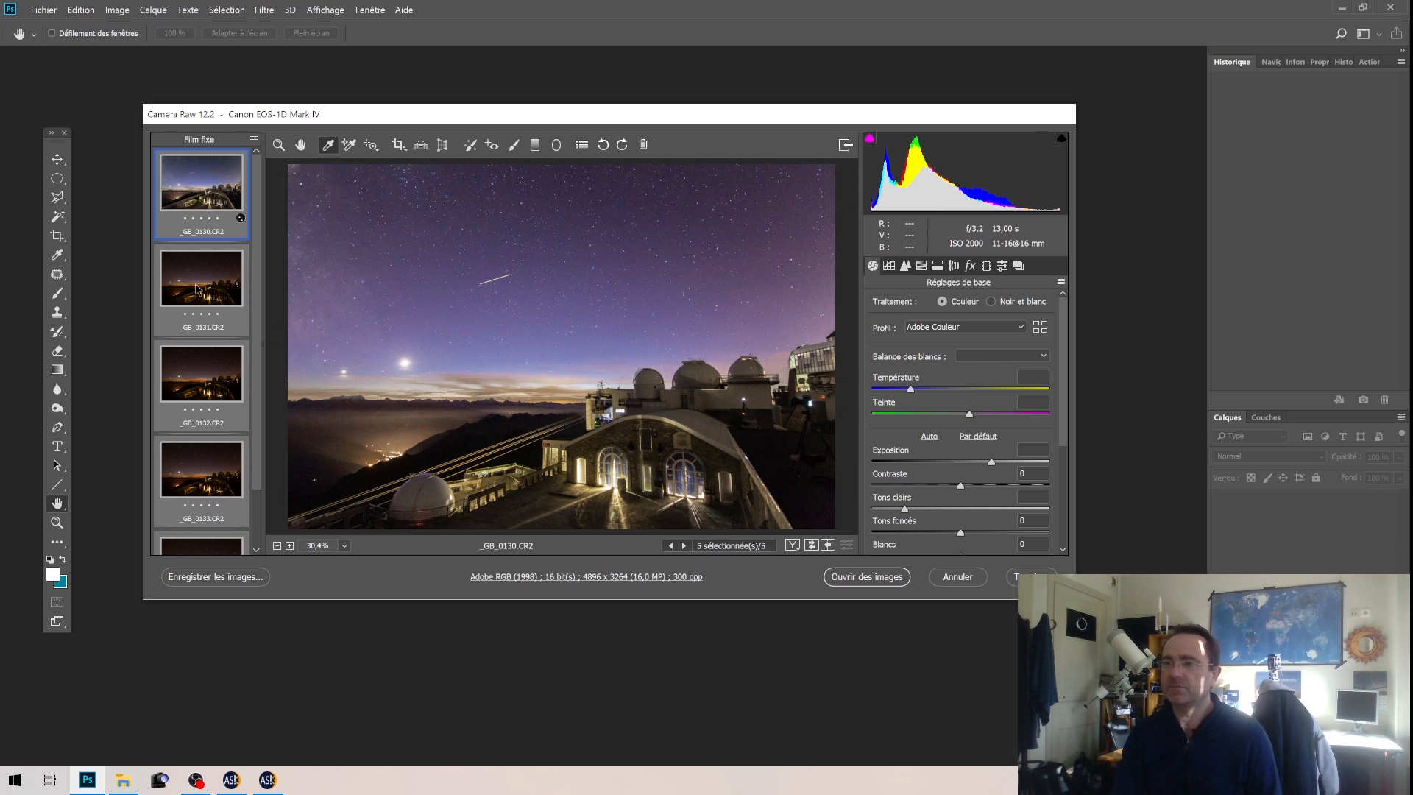
left_click(254, 140)
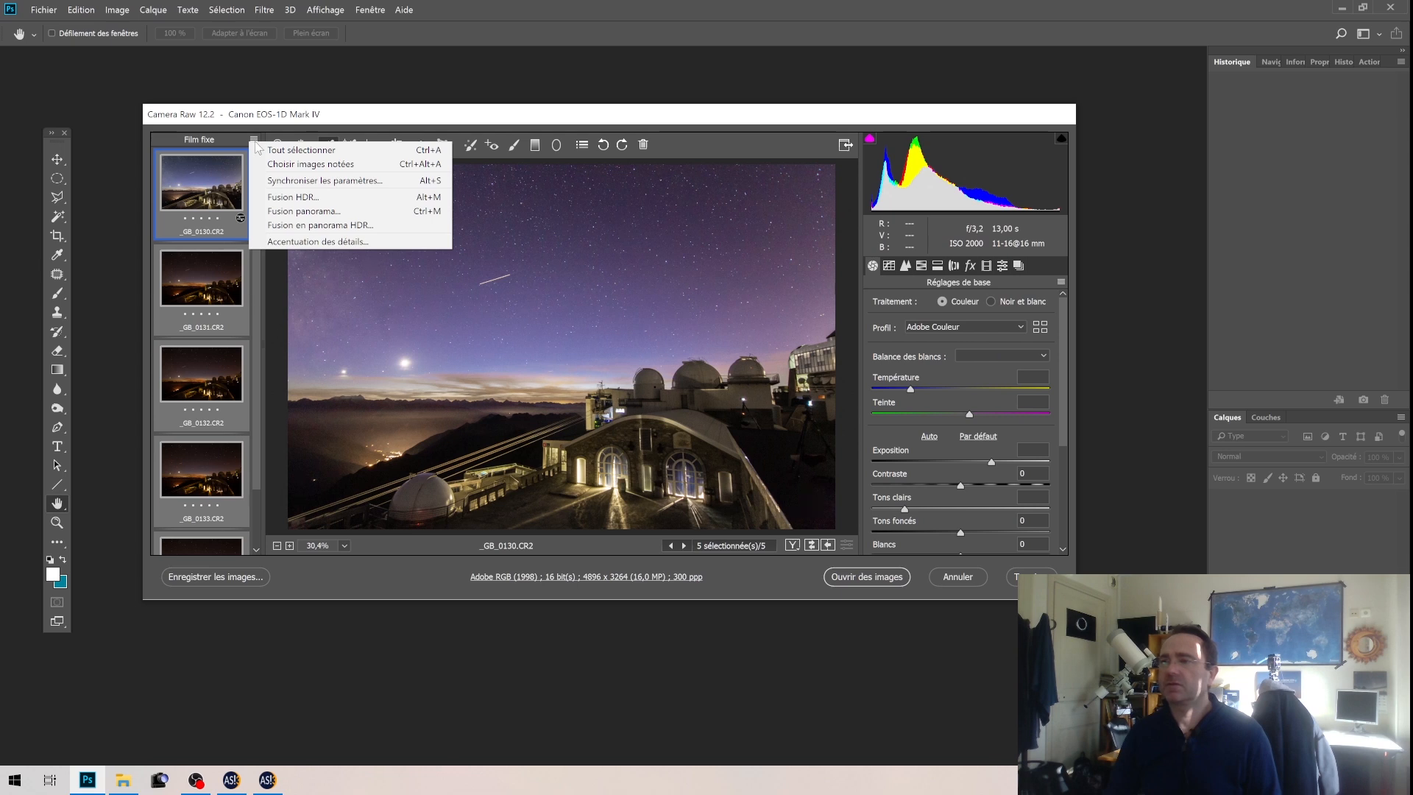
left_click(306, 183)
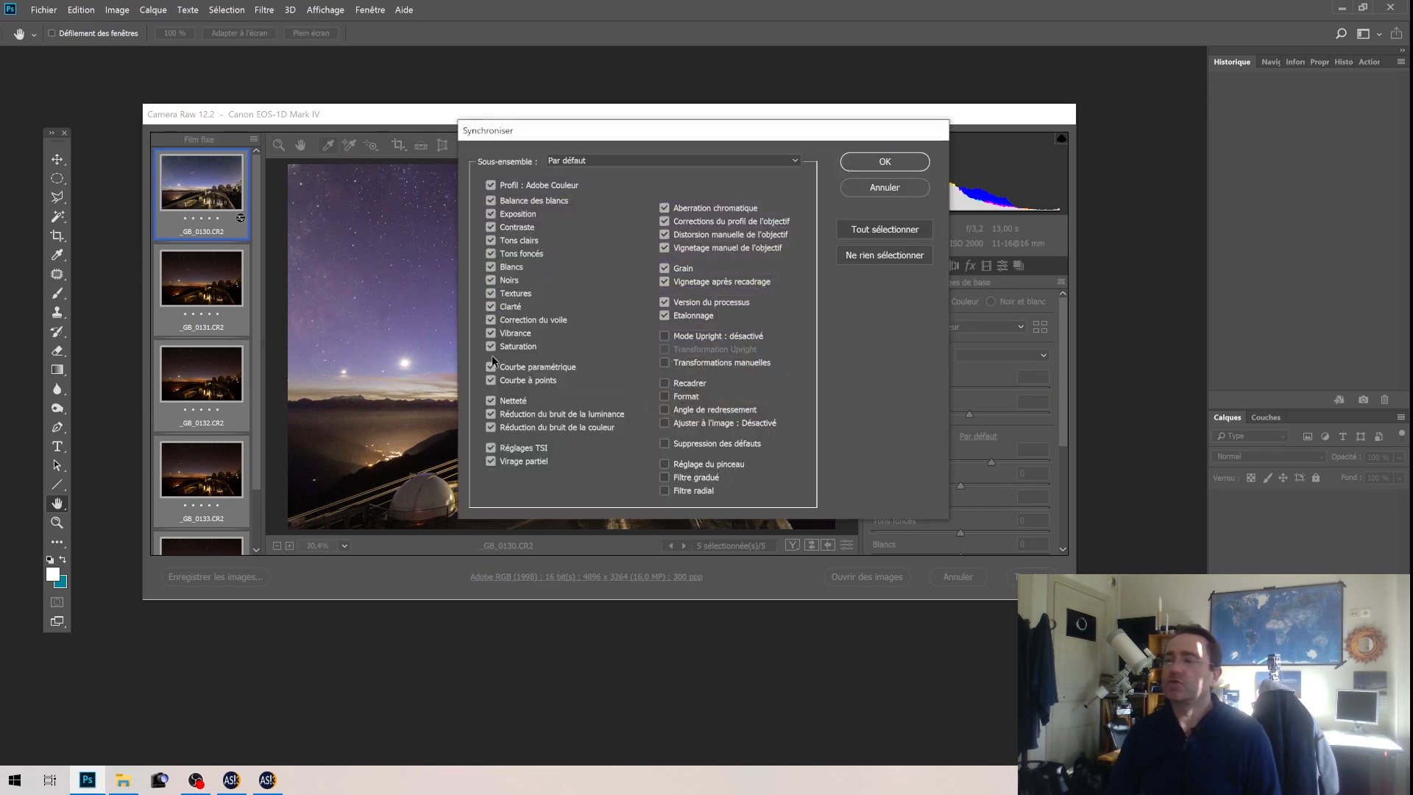
left_click(863, 163)
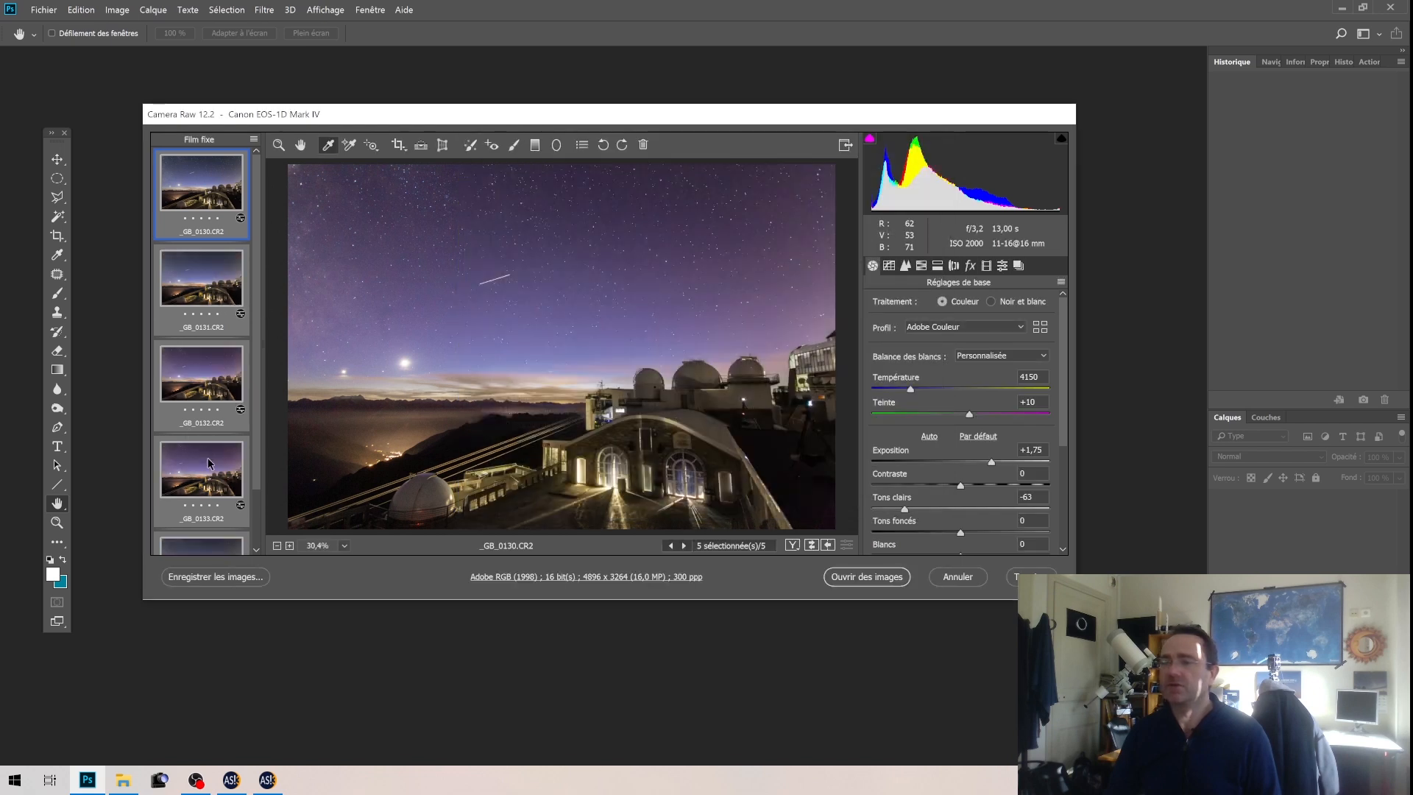
scroll(209, 462, "down", 1)
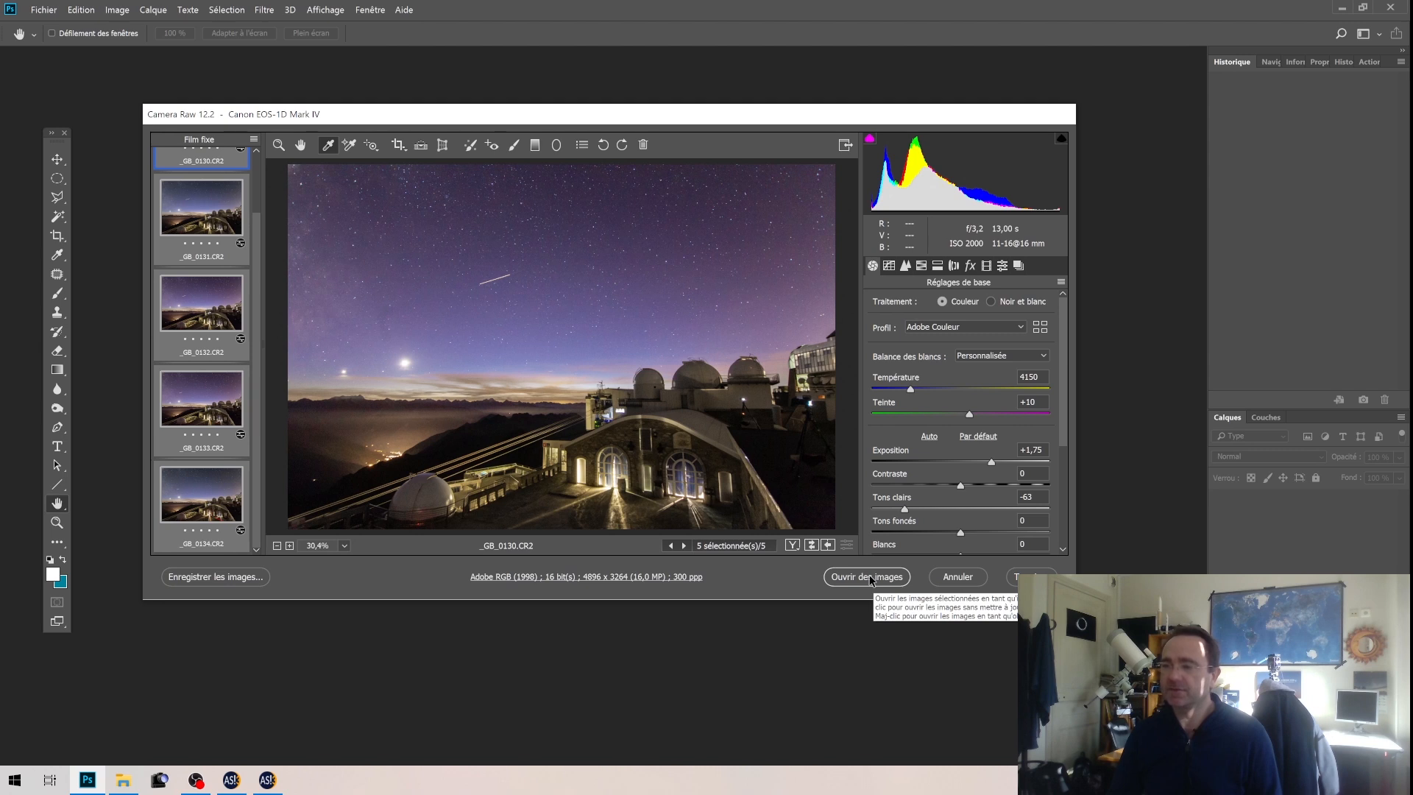
Examine the save options for the selected photos, including JPEG quality levels and available file formats, and cancel without saving
left_click(187, 579)
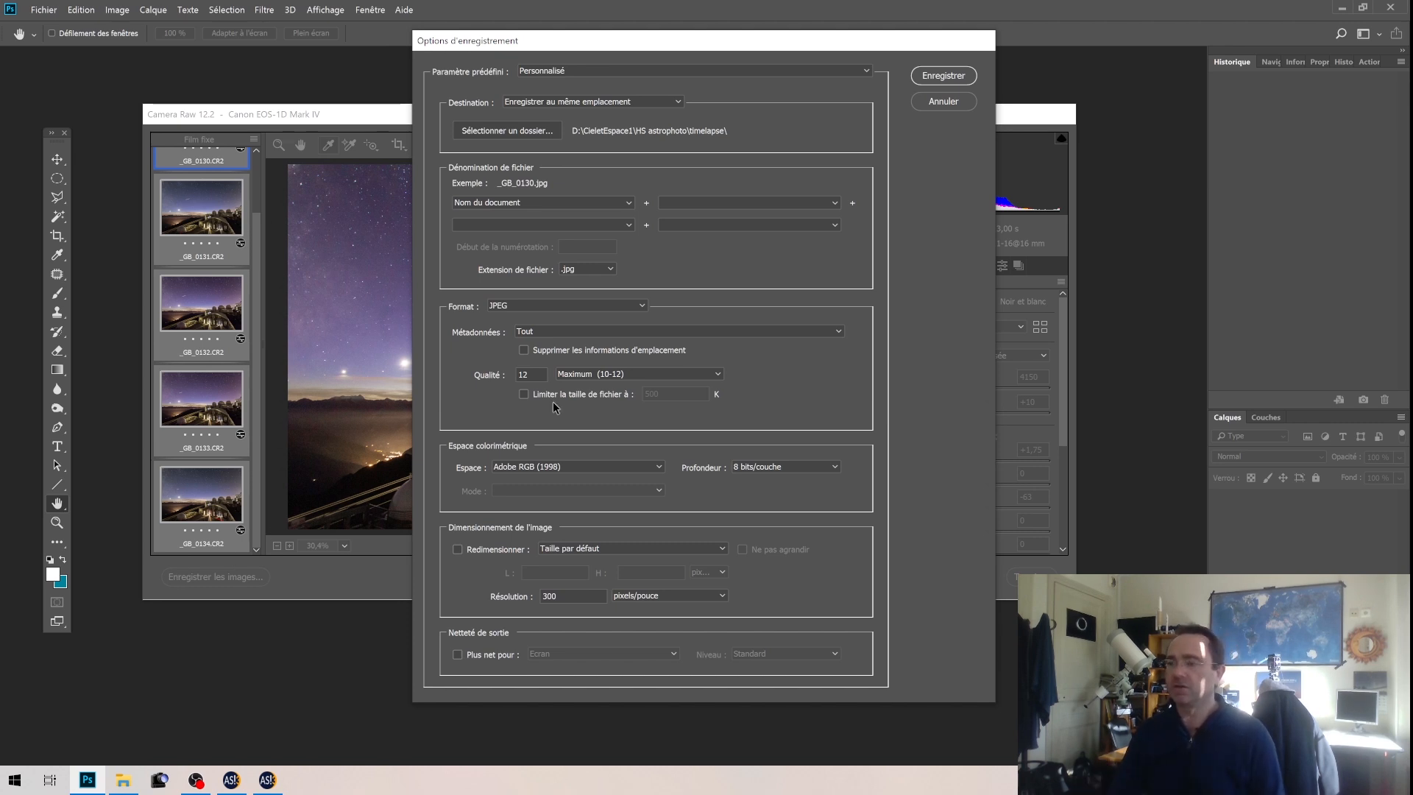
left_click(627, 377)
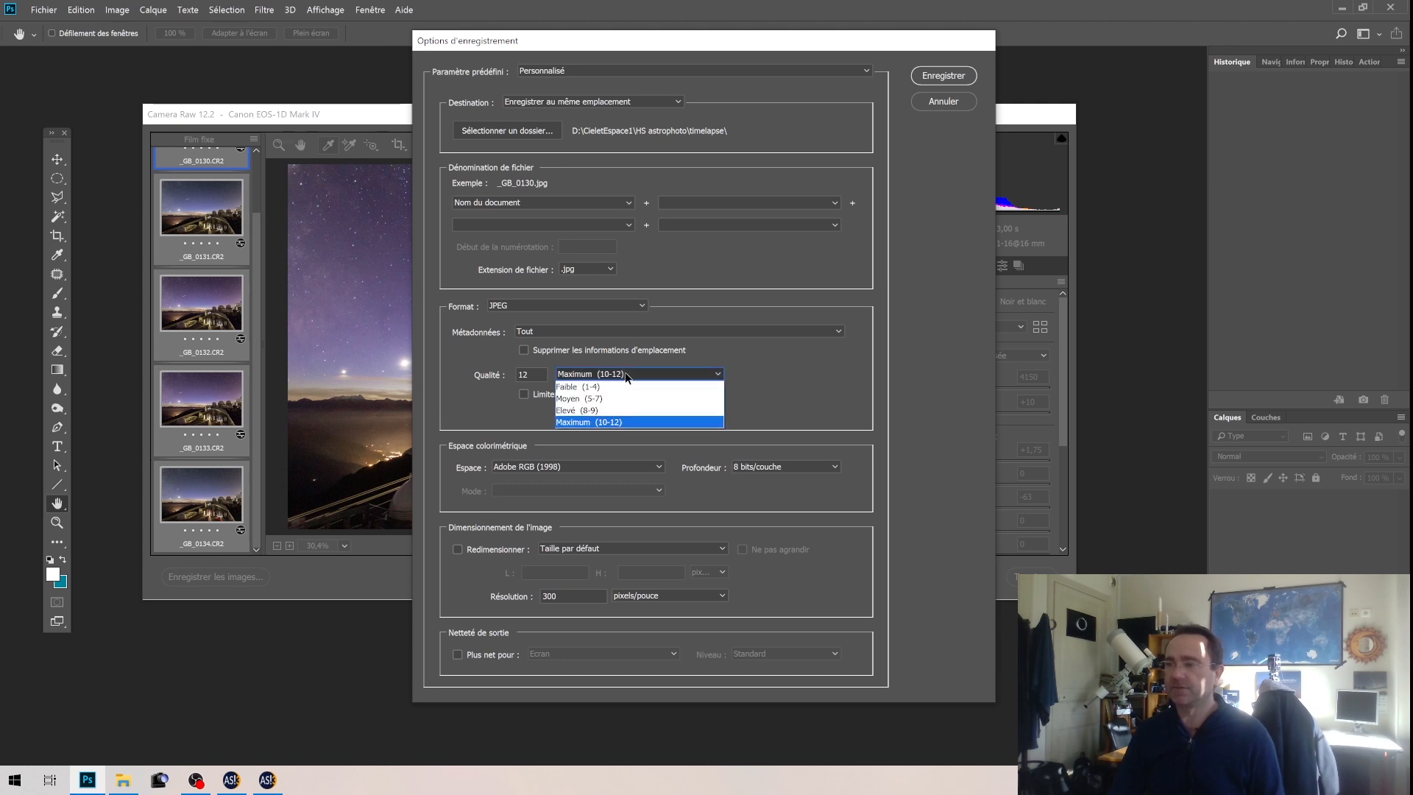
left_click(627, 377)
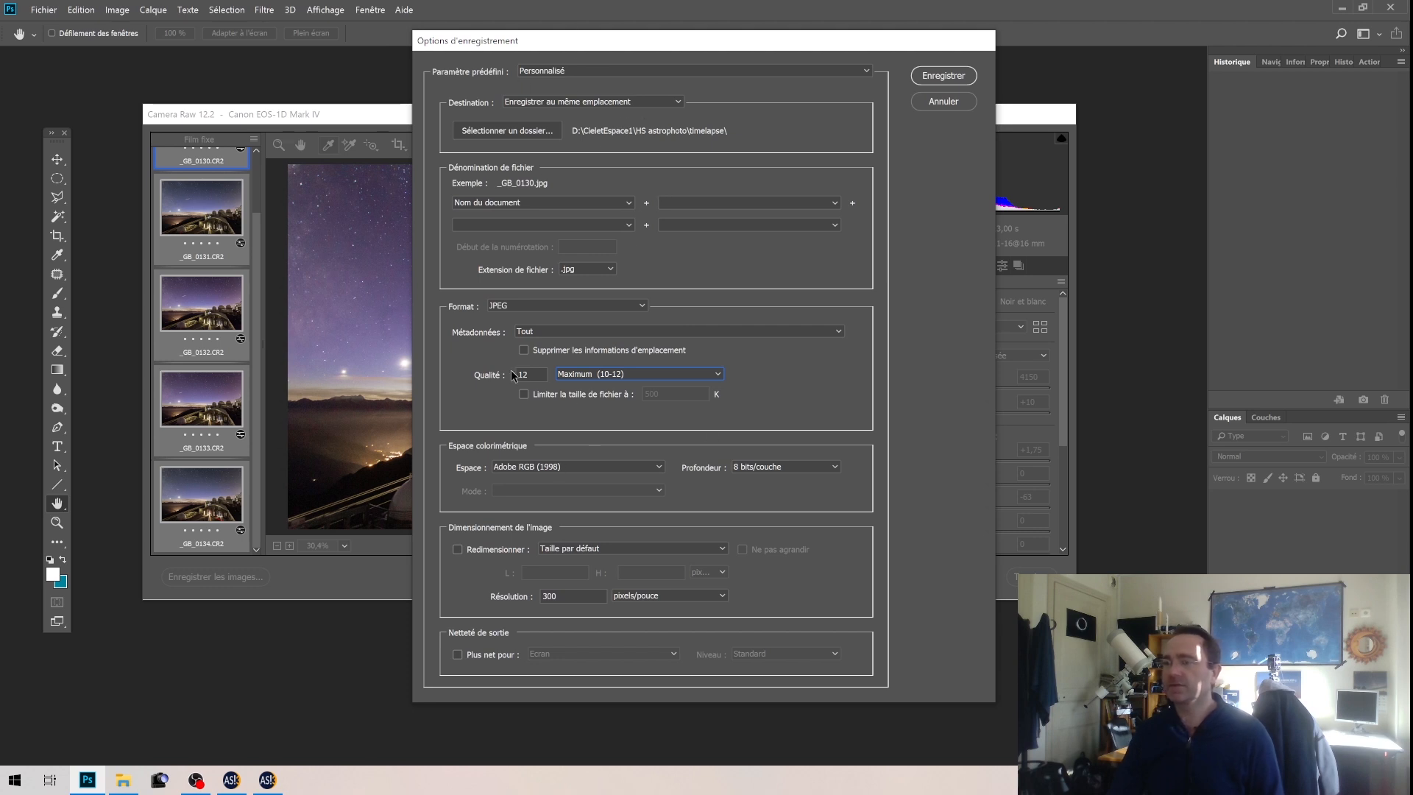
left_click(544, 303)
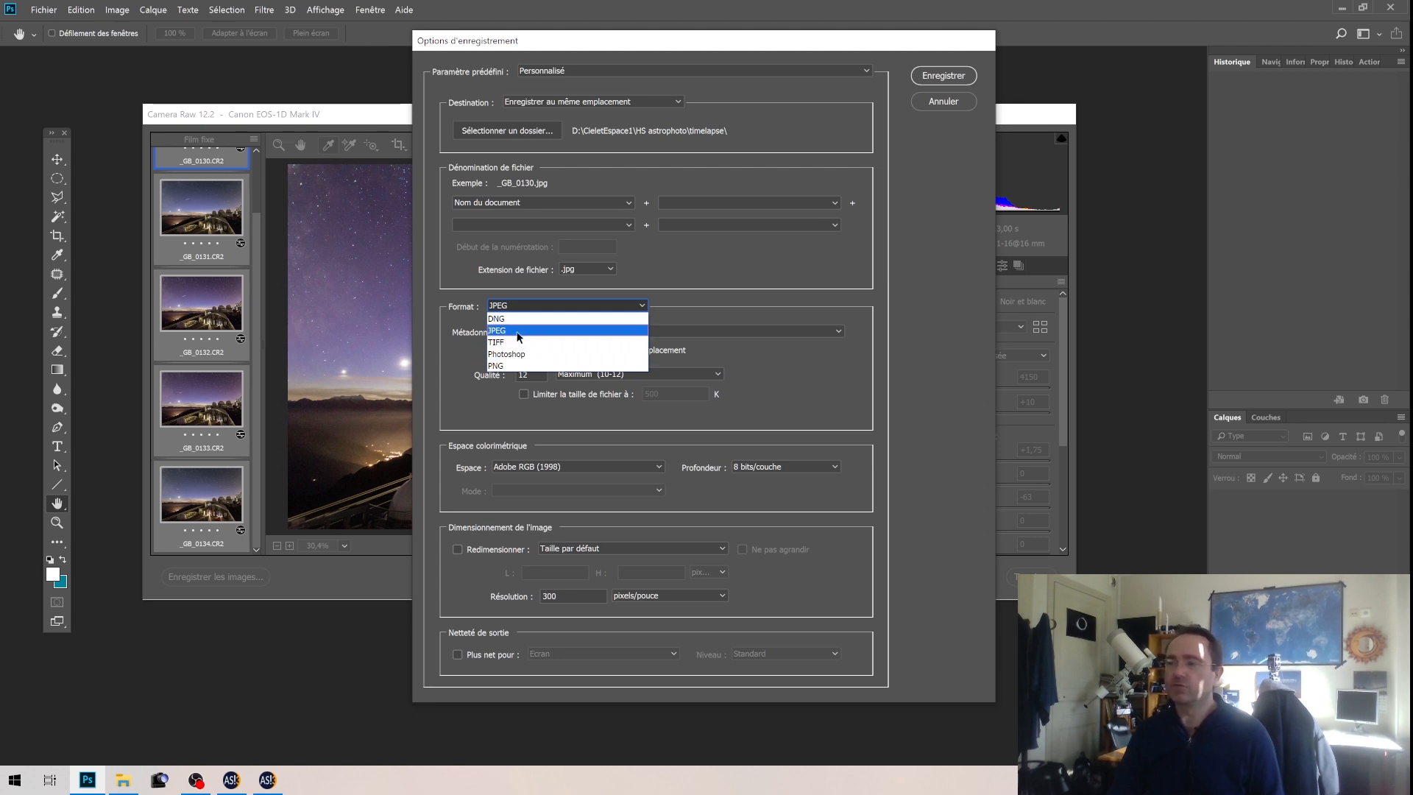
left_click(519, 330)
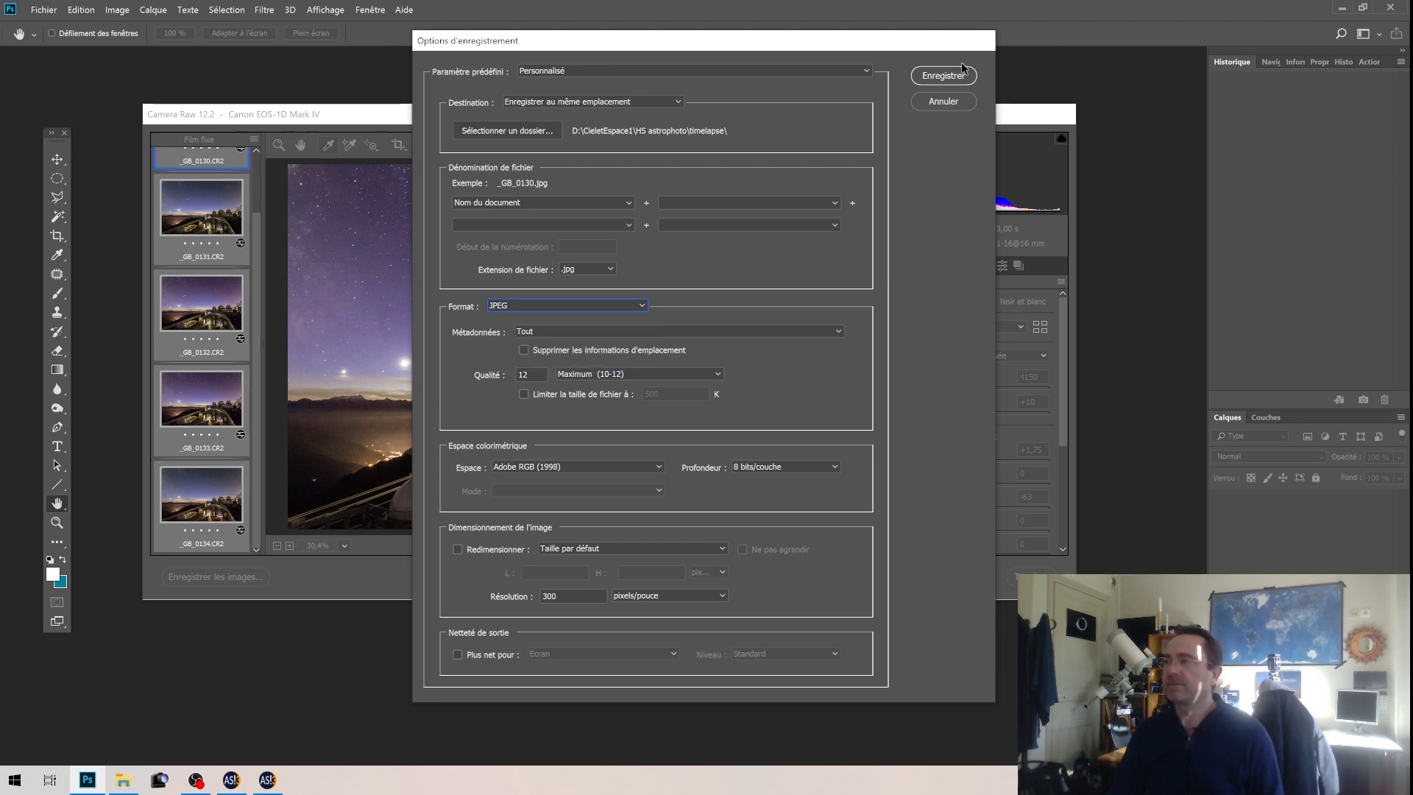
left_click(939, 104)
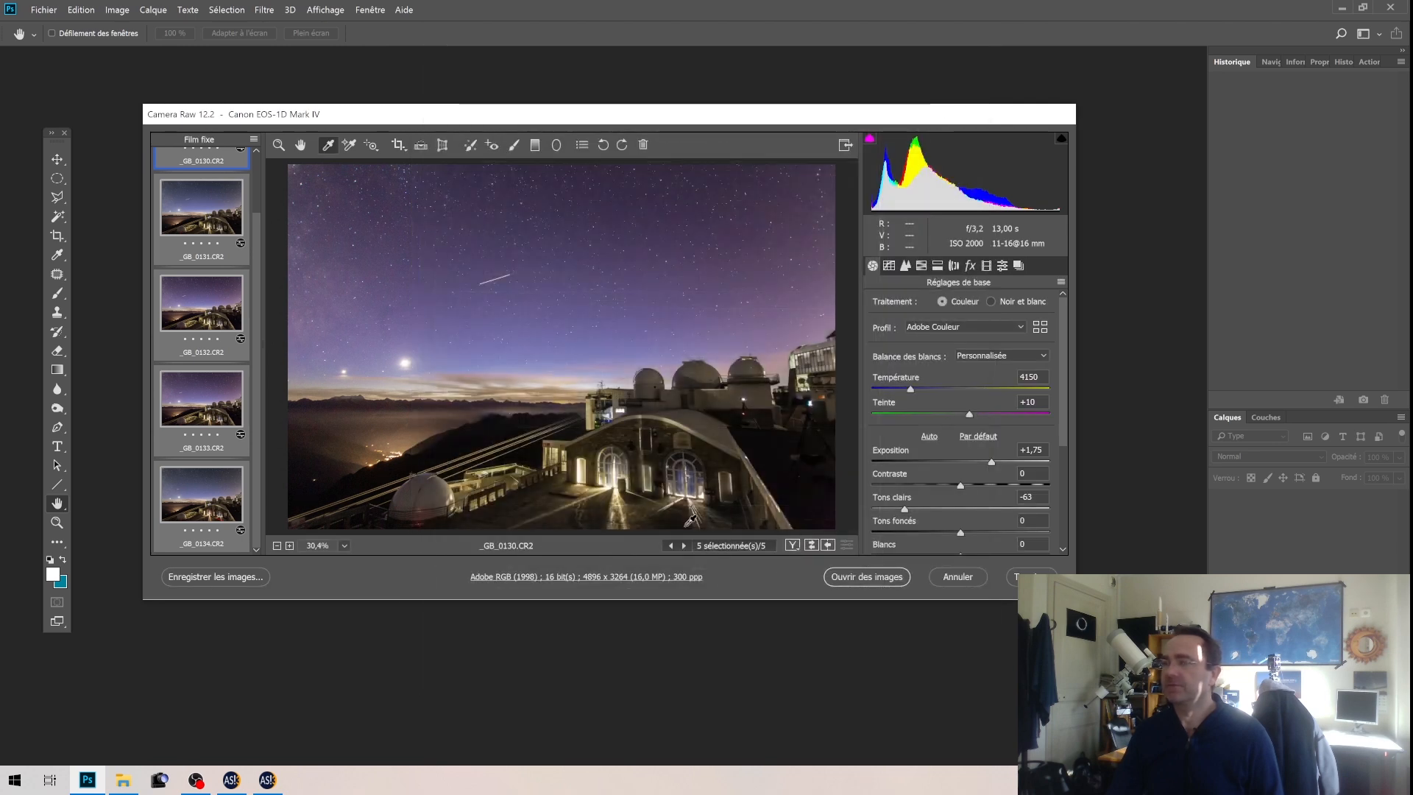
scroll(157, 172, "up", 2)
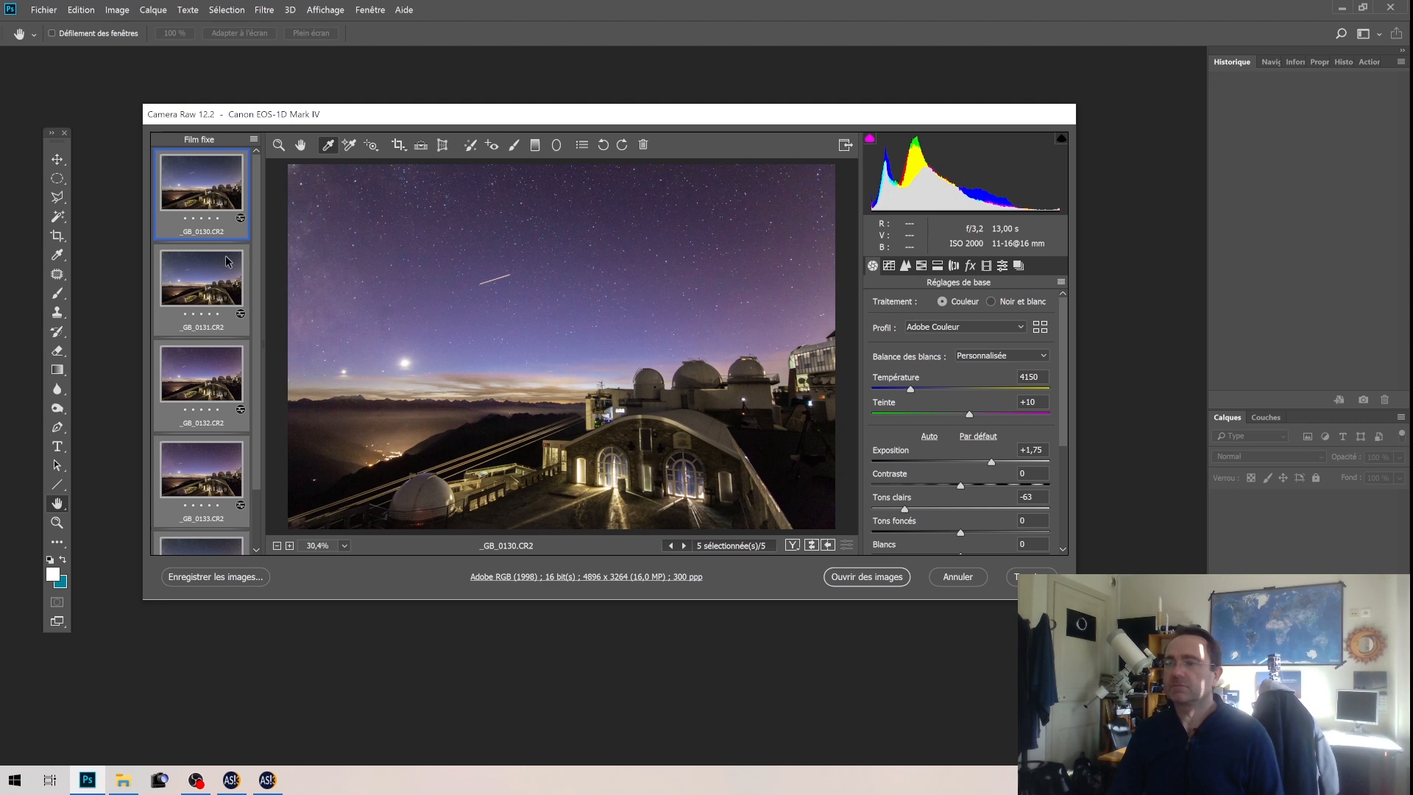
Open only _GB_0130.CR2 as an editable image, preferring its embedded Adobe RGB (1998) profile over the working space
left_click(210, 186)
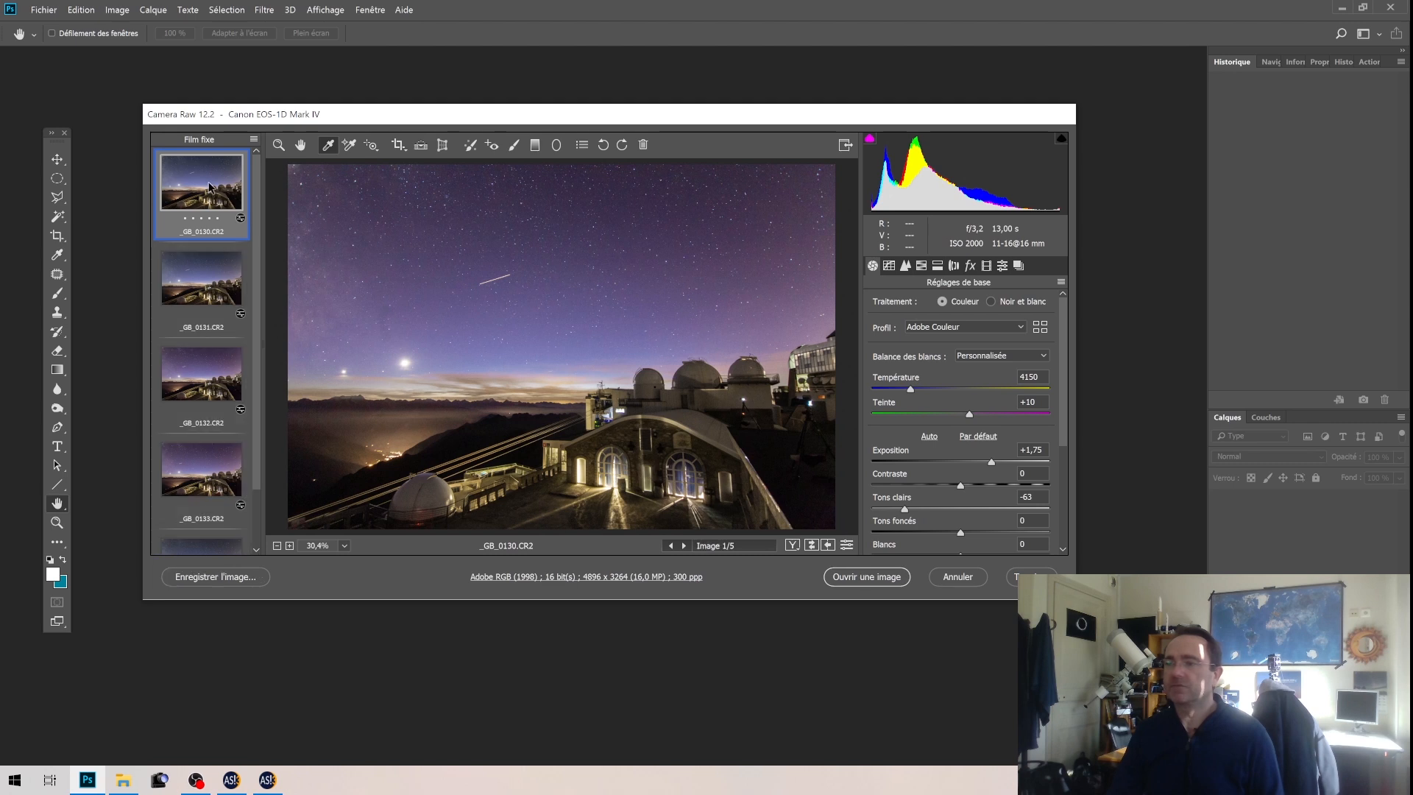
left_click(894, 581)
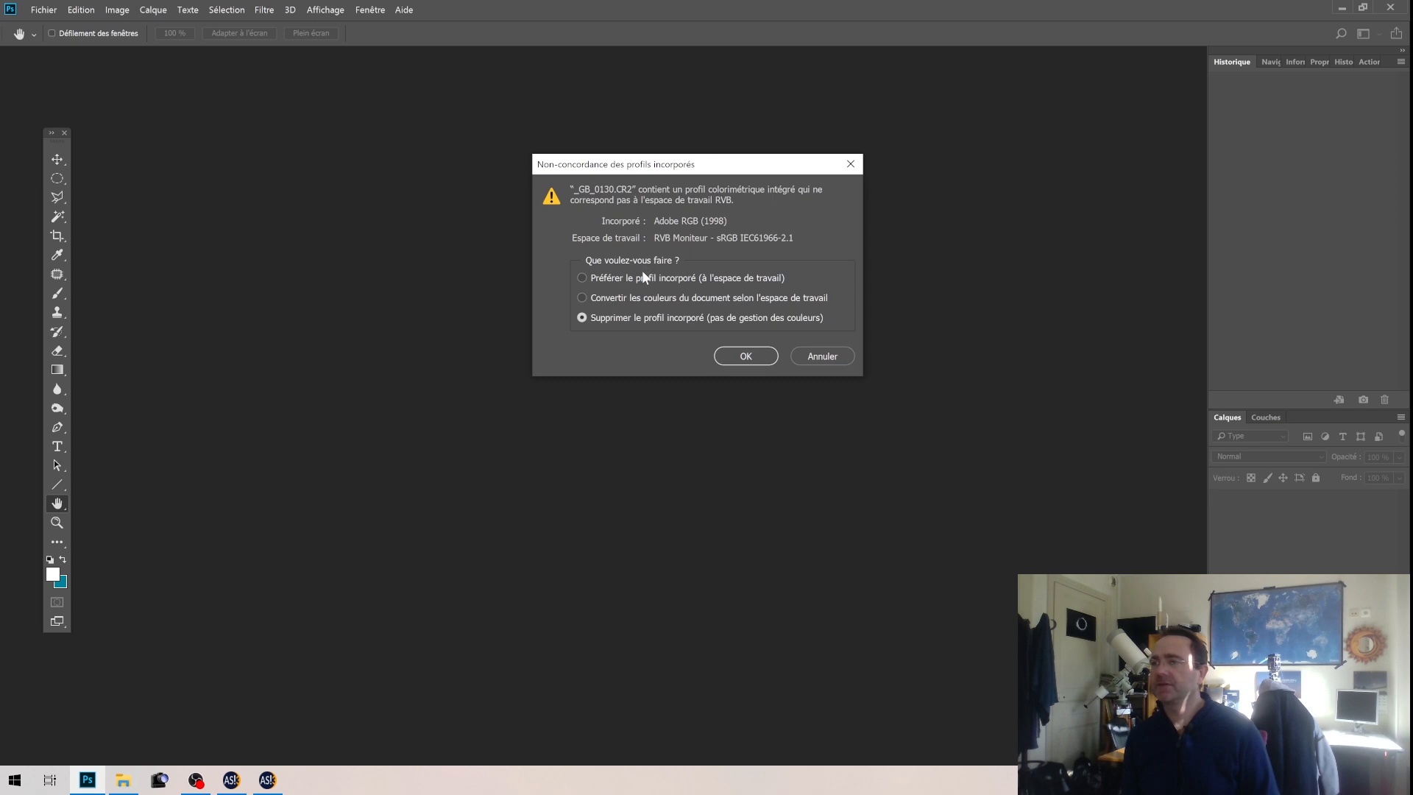
left_click(642, 272)
left_click(746, 356)
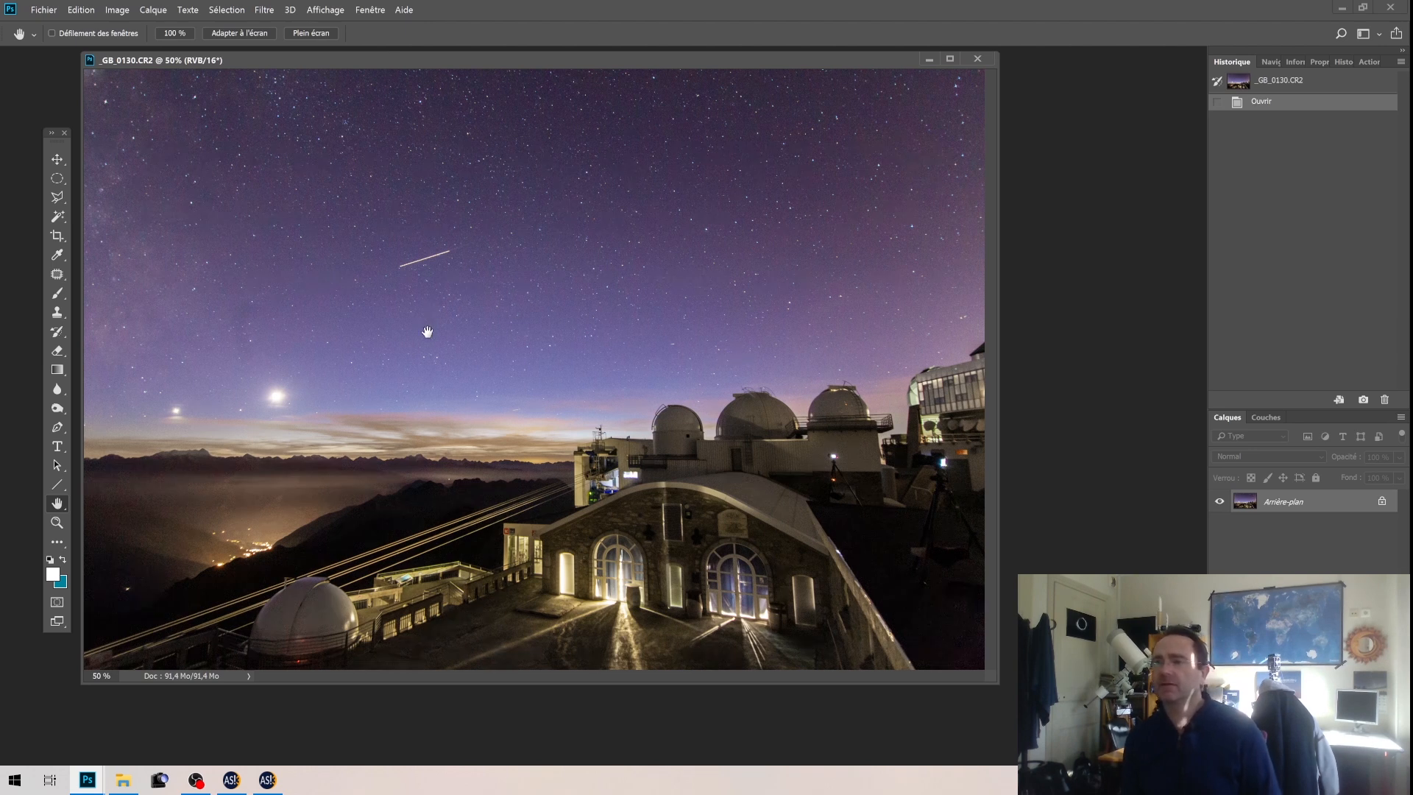
Examine the Camera Raw filter's basic adjustments, white balance options and lens corrections for the opened photo, and cancel without applying
left_click(265, 10)
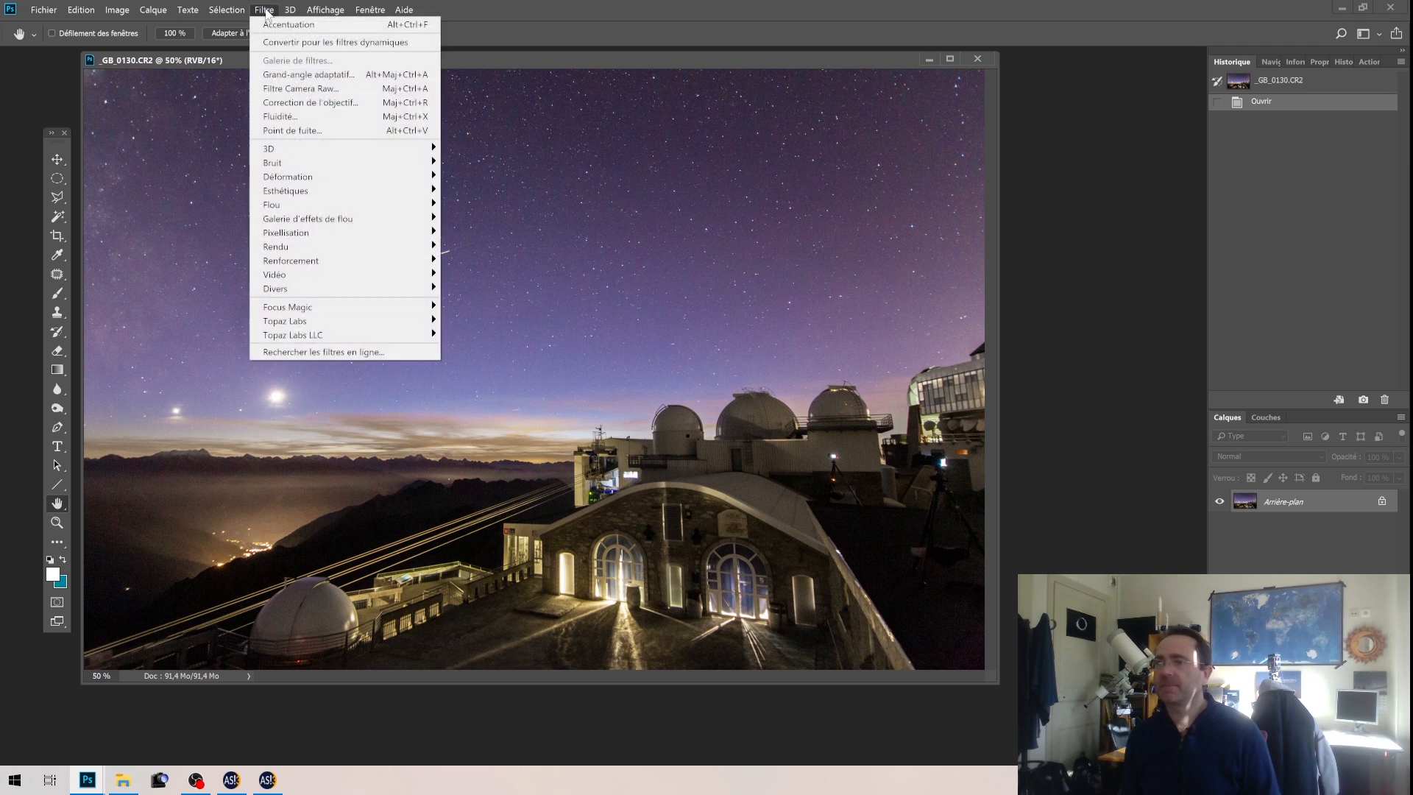
left_click(293, 90)
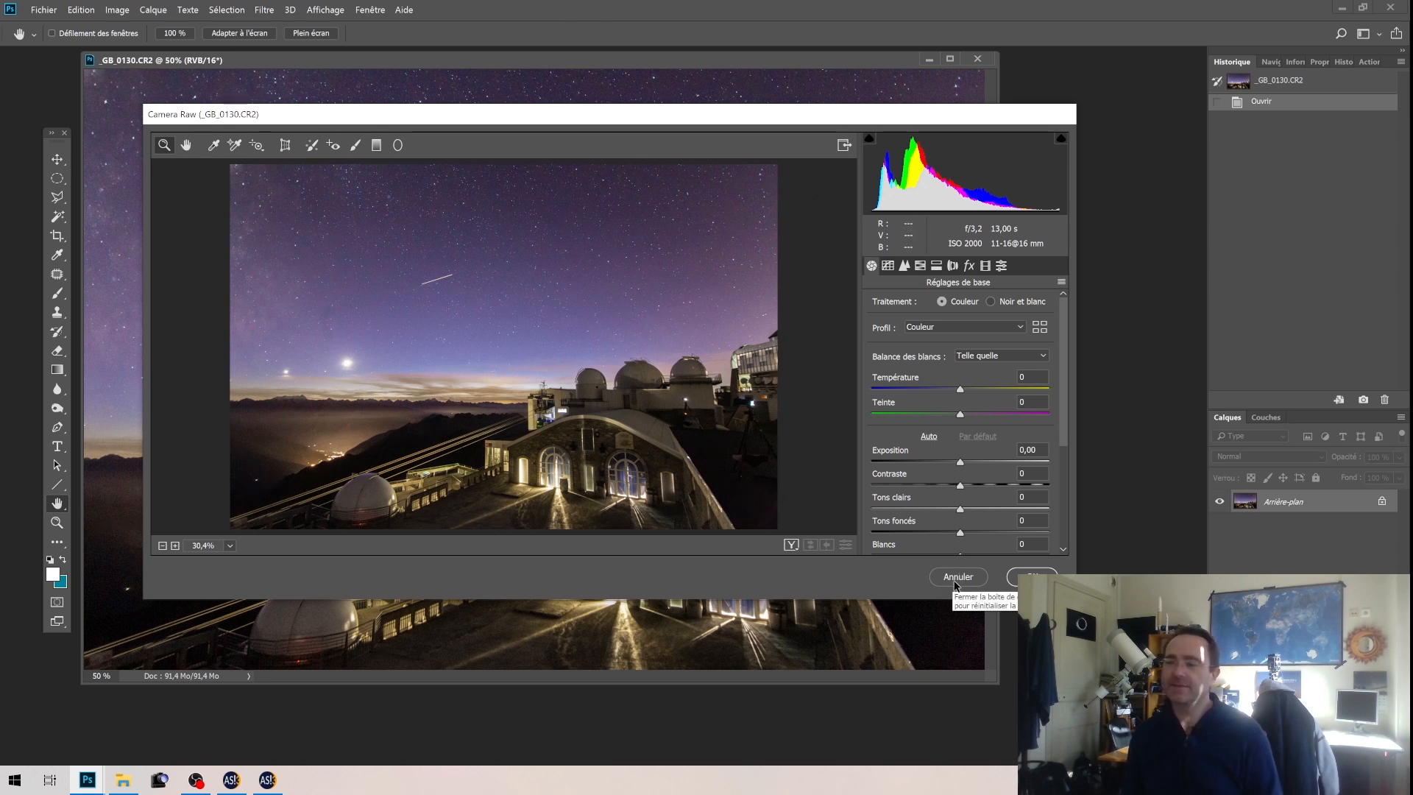
scroll(957, 412, "down", 5)
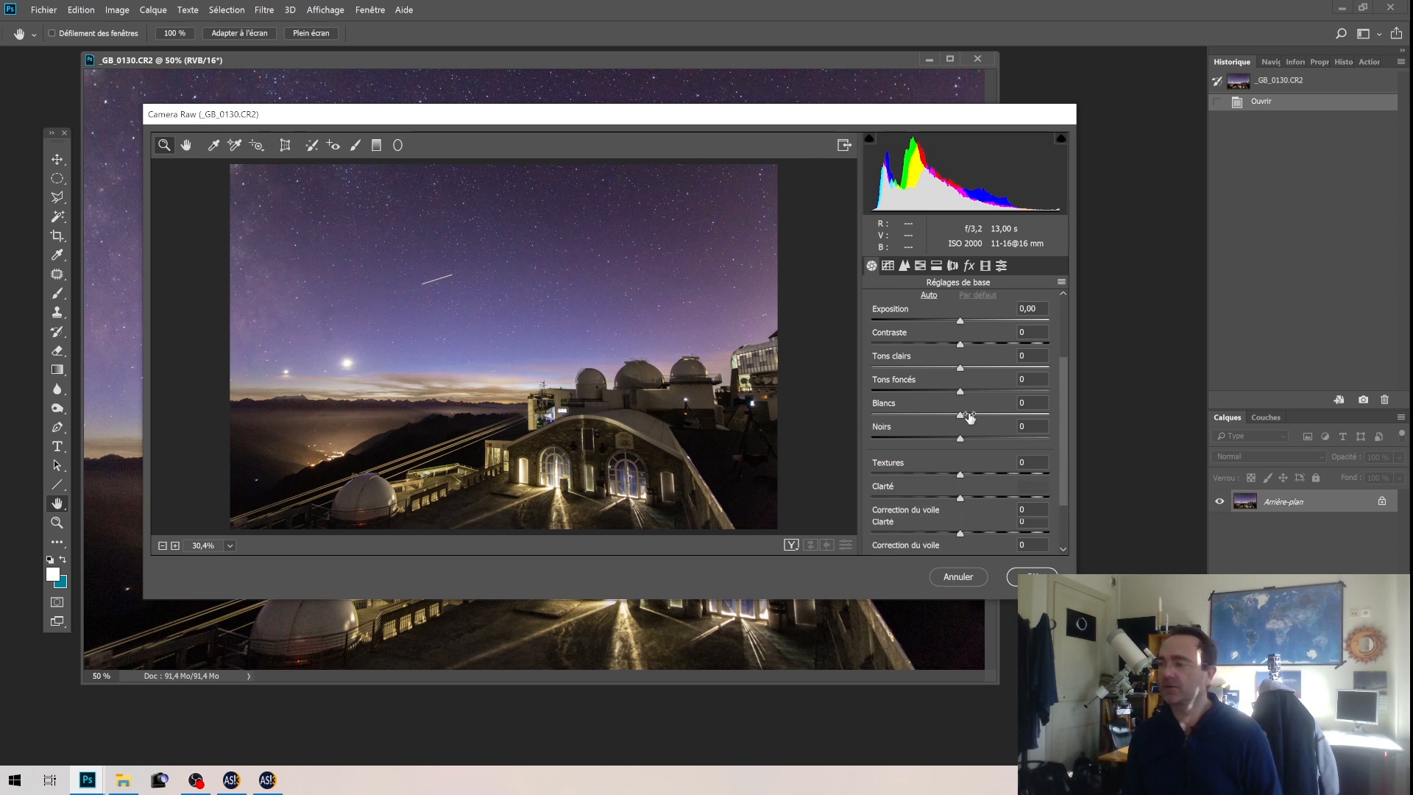
scroll(972, 438, "up", 3)
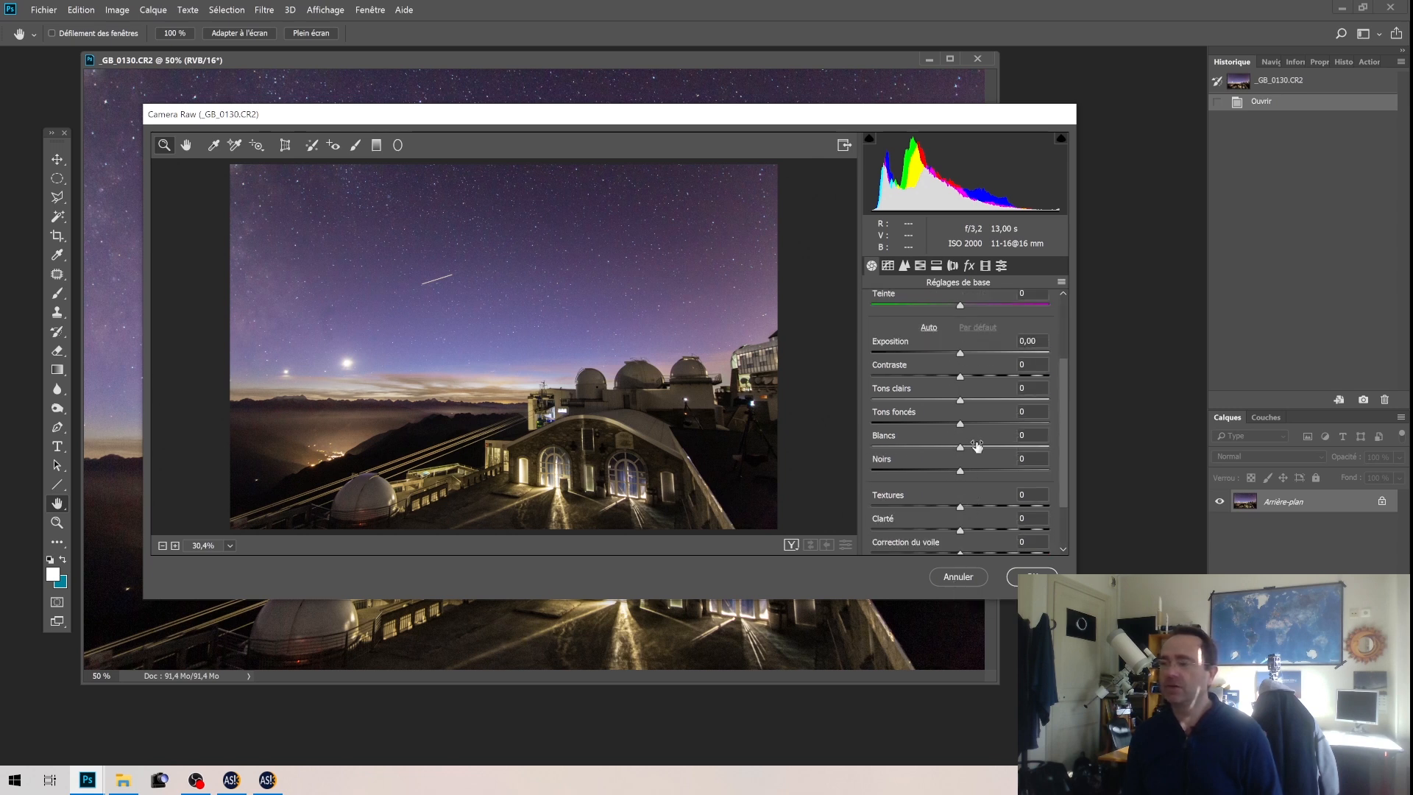
scroll(977, 446, "up", 2)
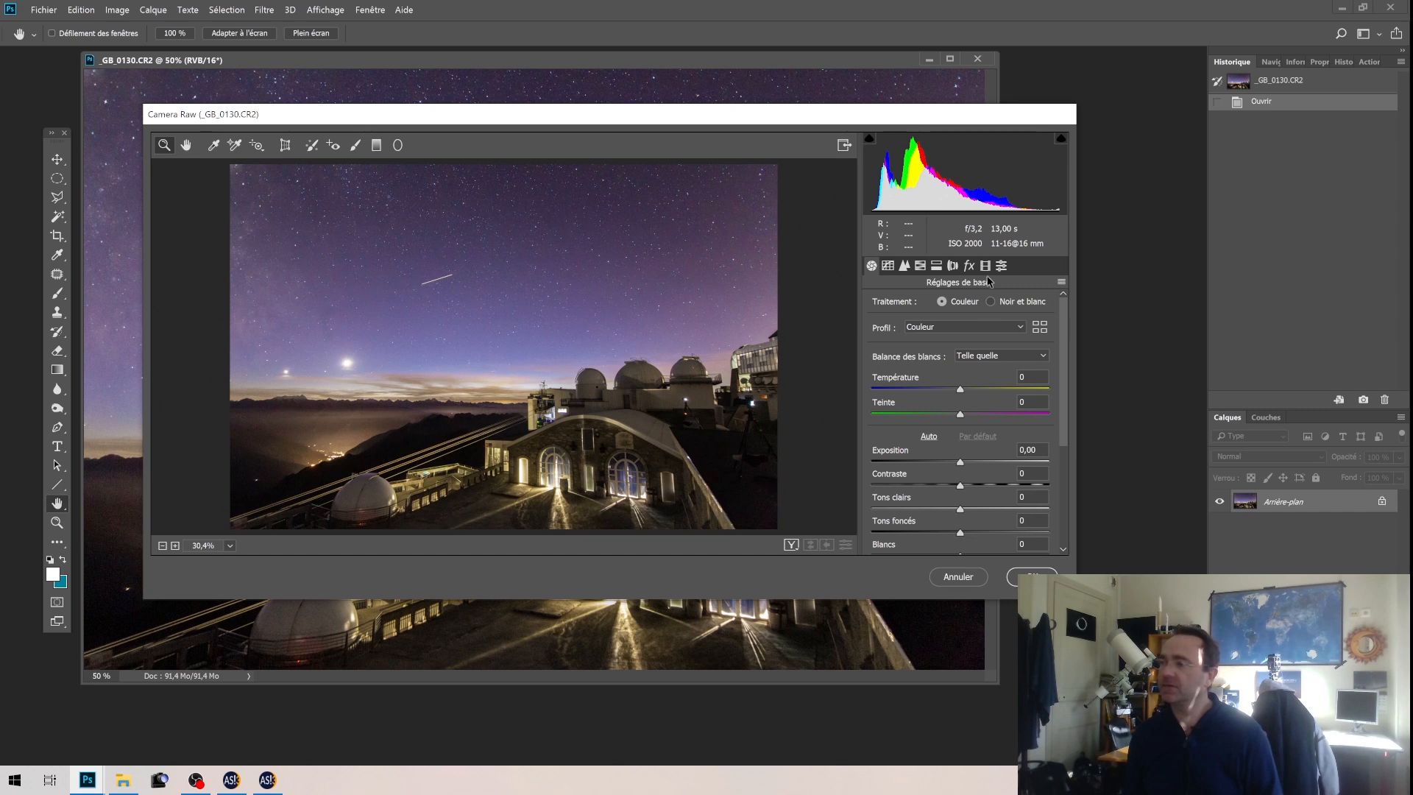
left_click(973, 358)
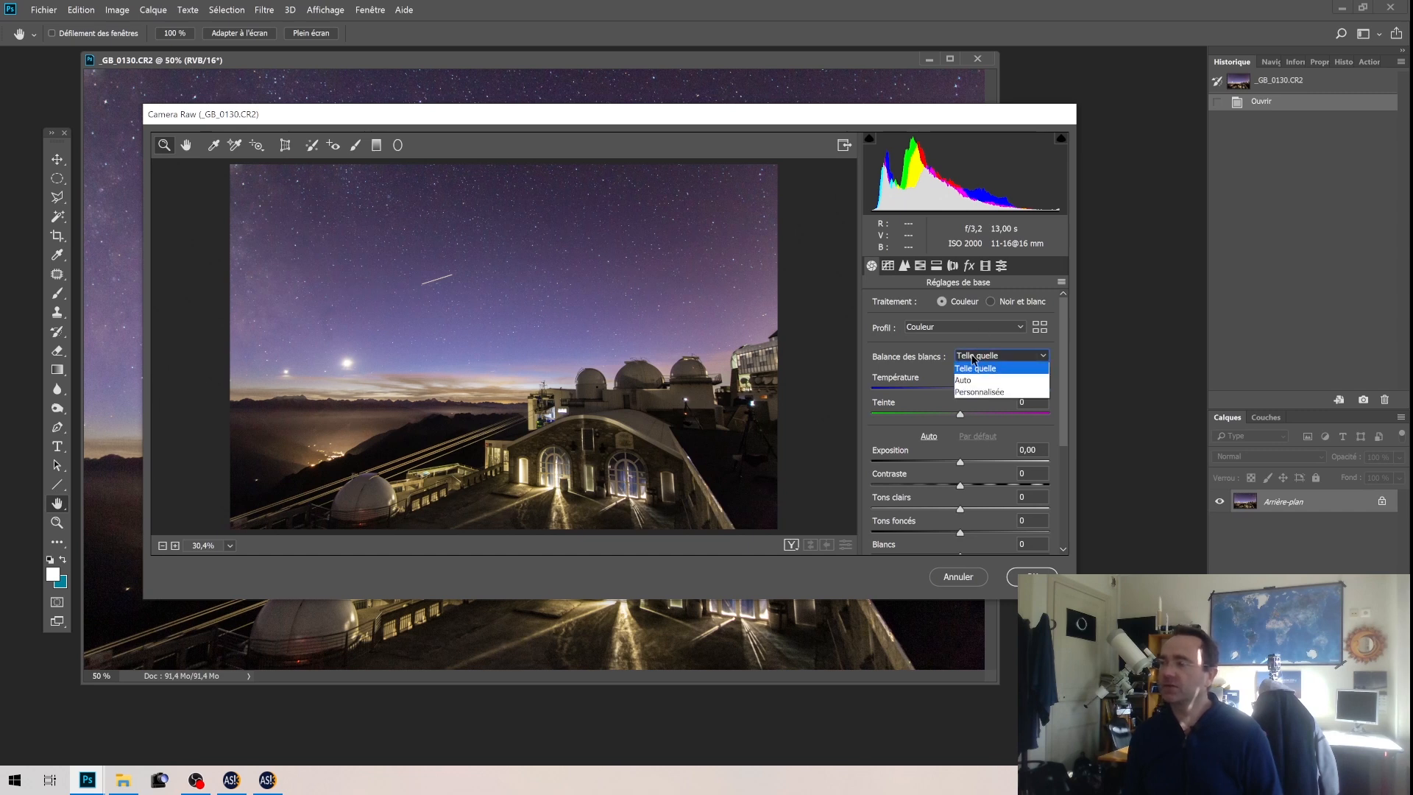
left_click(972, 357)
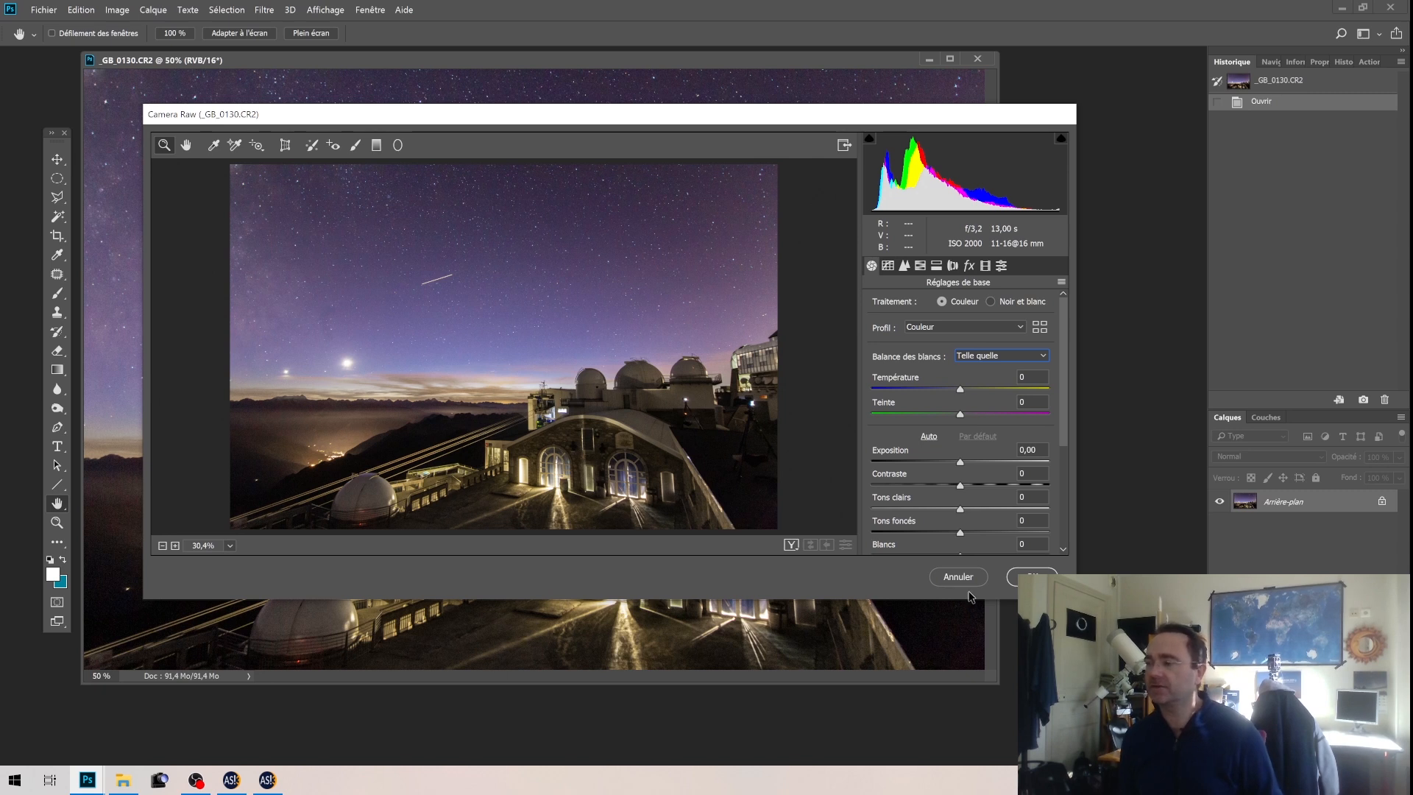
left_click(953, 265)
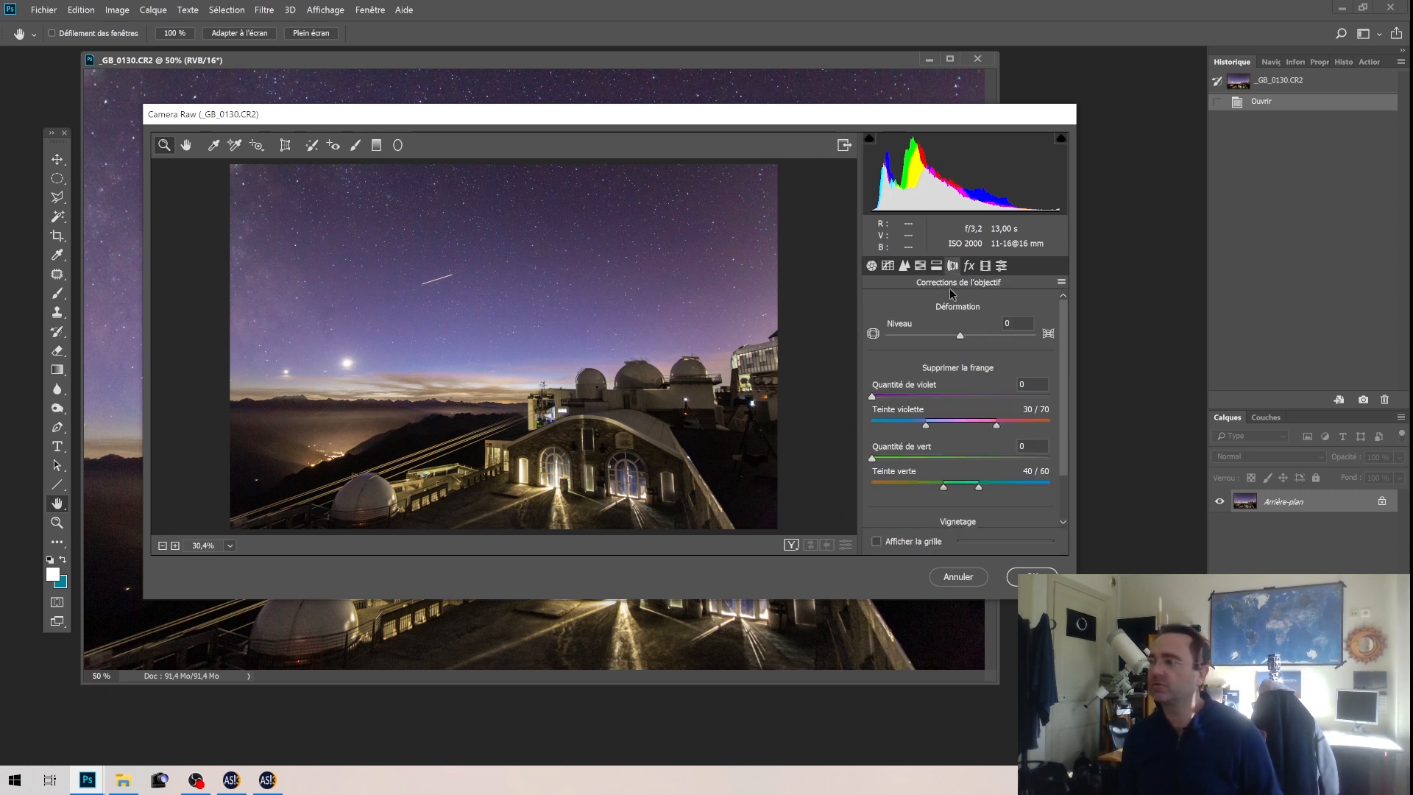
left_click(956, 578)
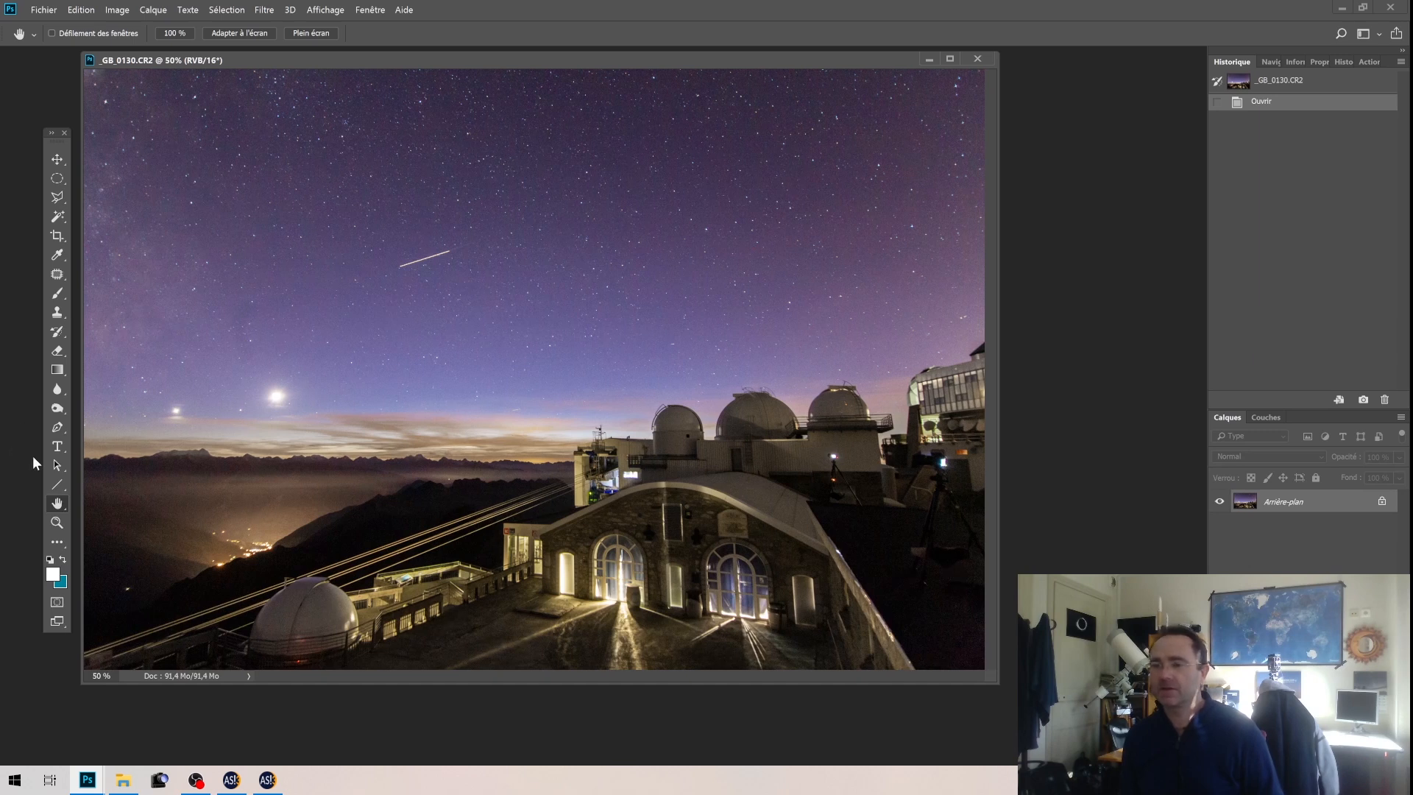
Magnify the bright light trail in the sky to 200%
left_click(56, 522)
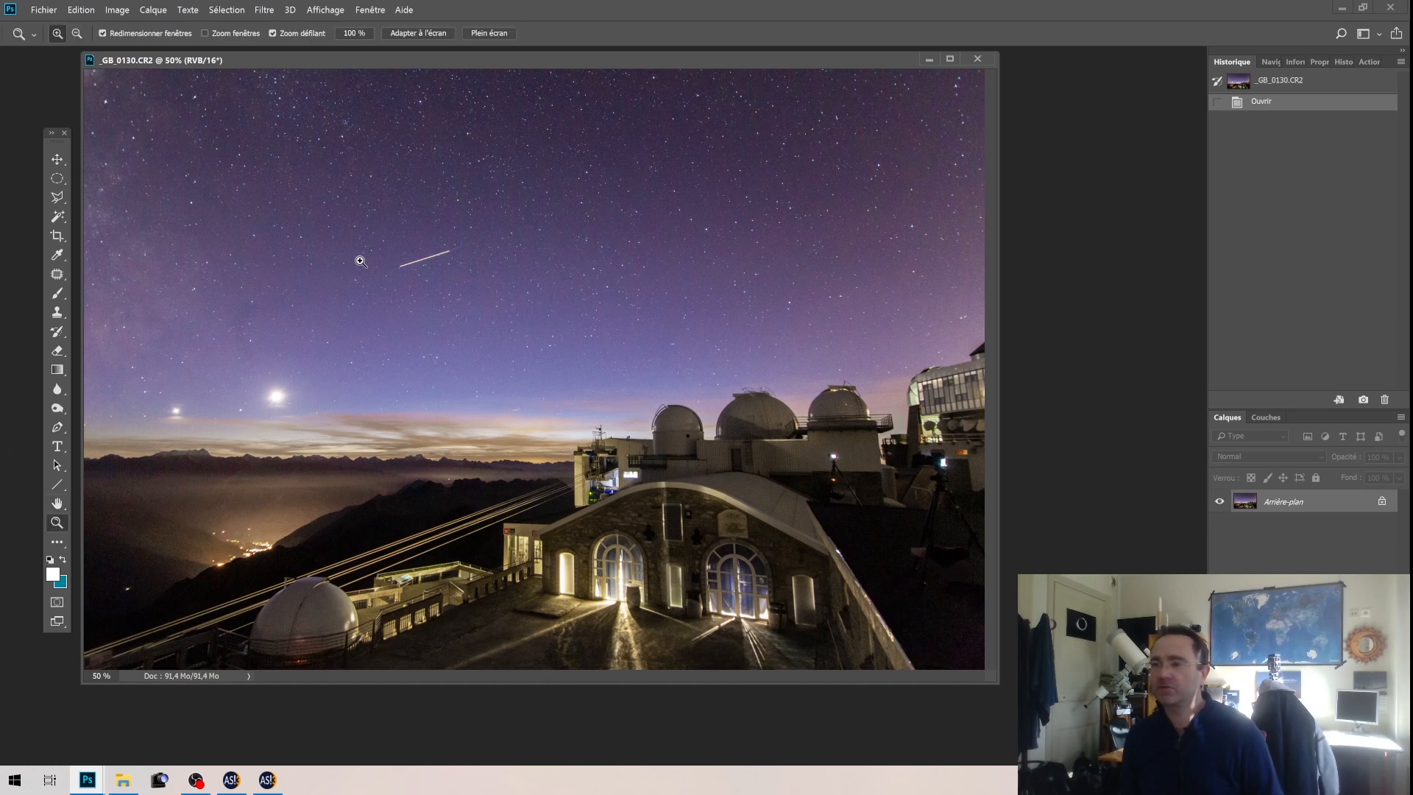
left_click(420, 227)
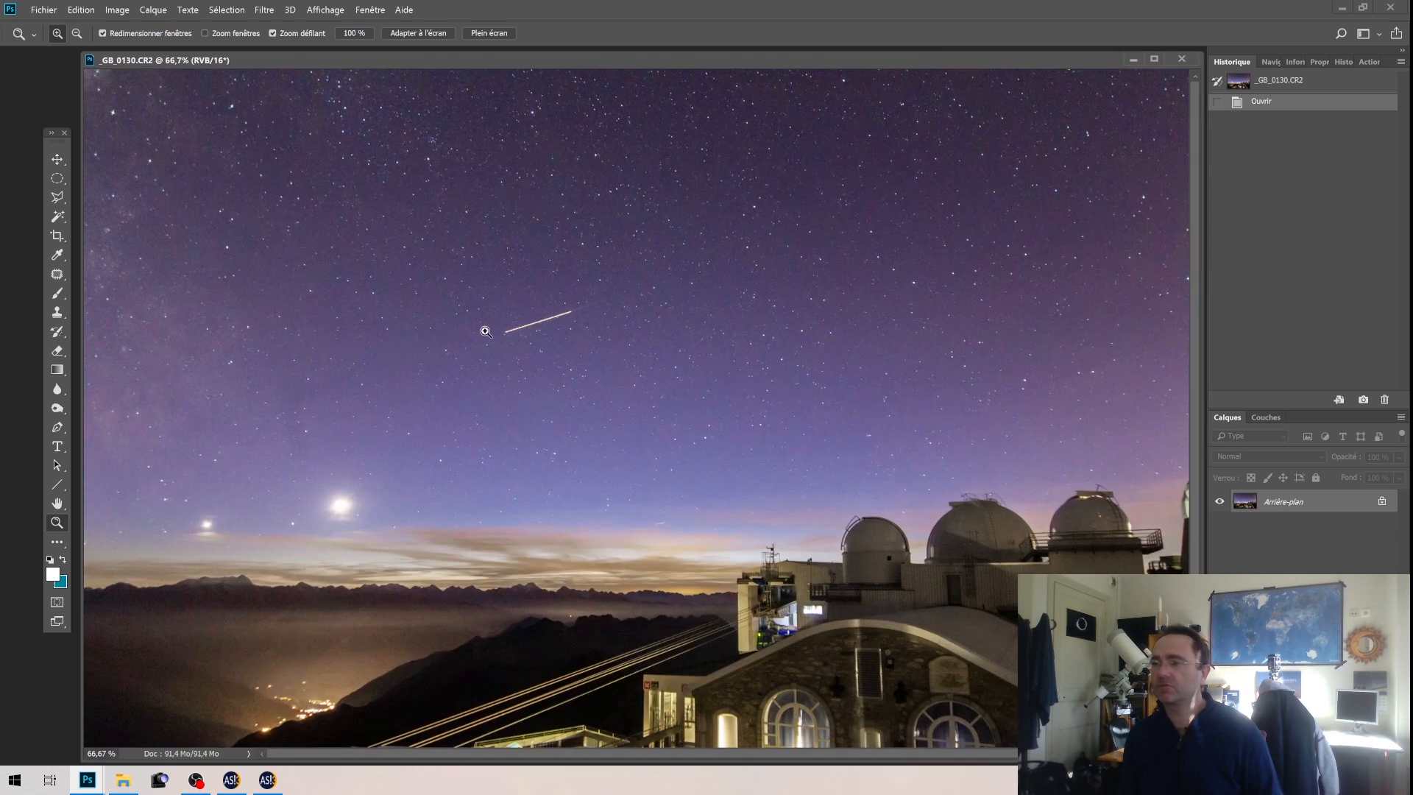
left_click(488, 332)
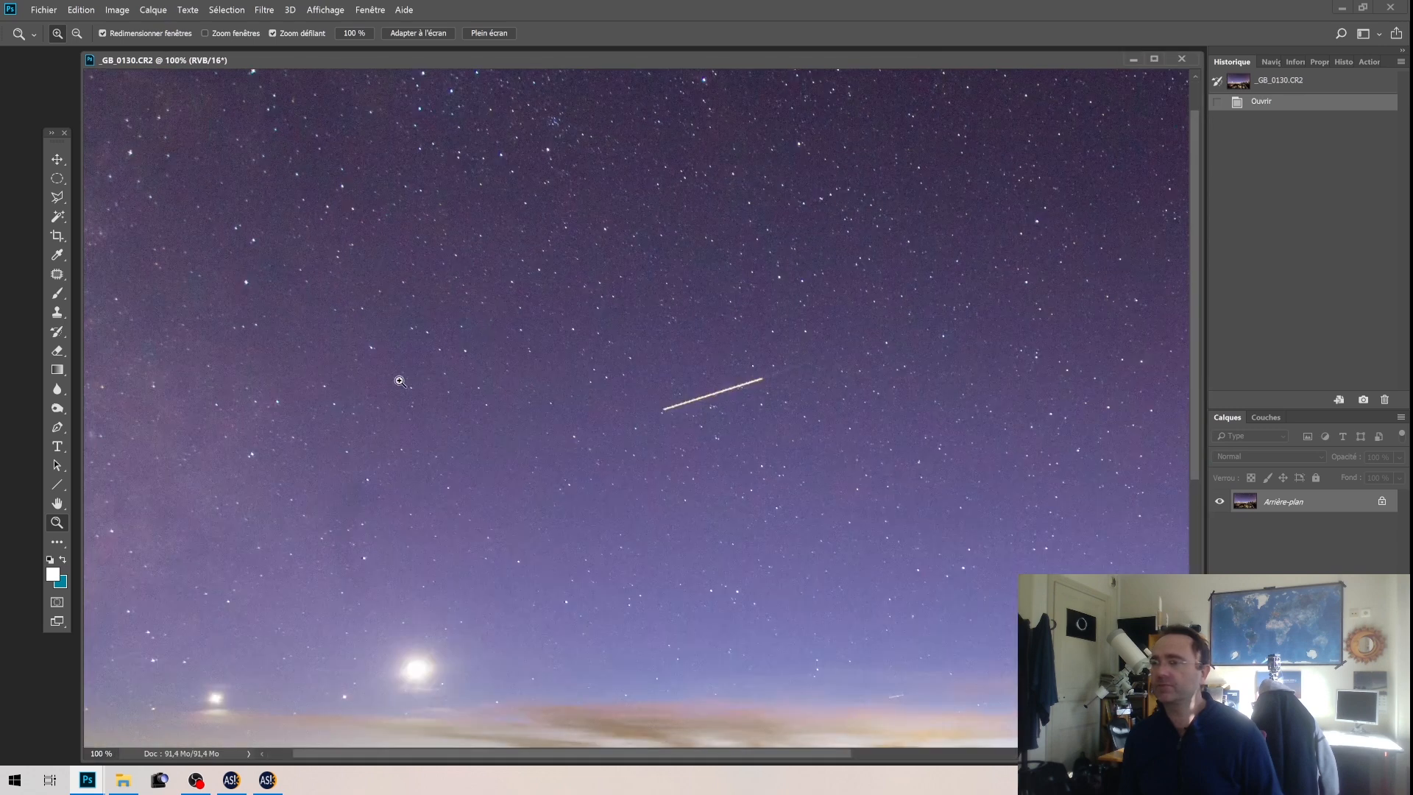
left_click(819, 398)
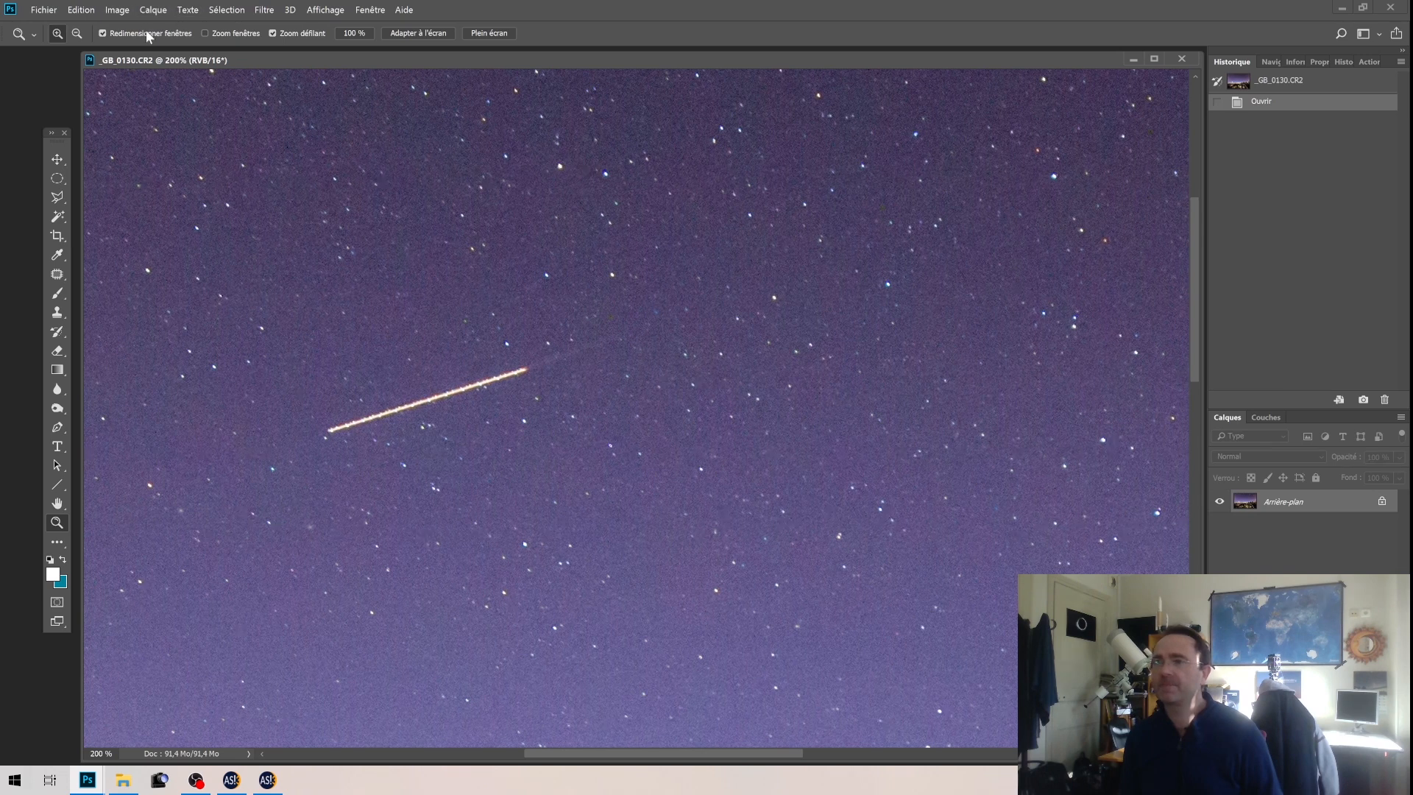
left_click(112, 11)
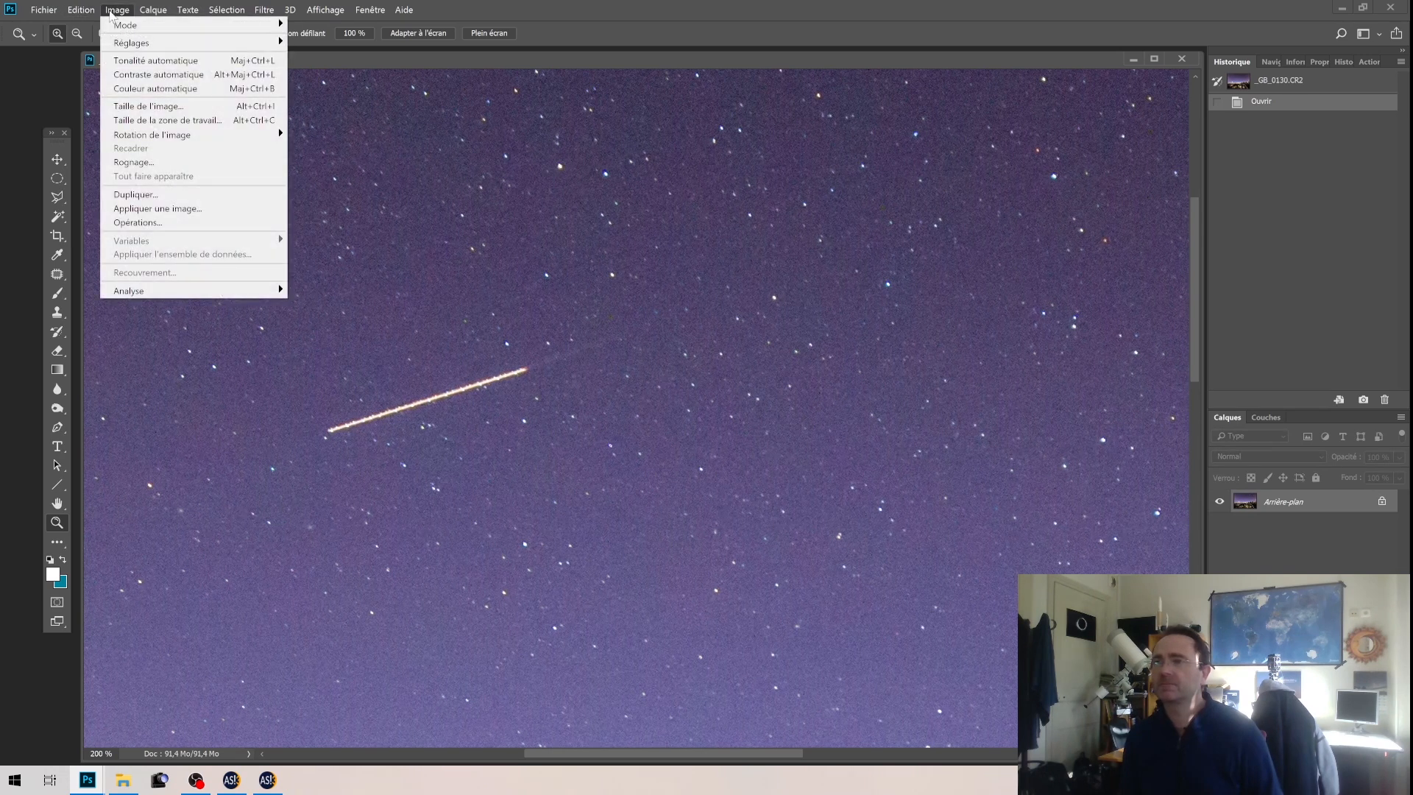
mouse_move(289, 11)
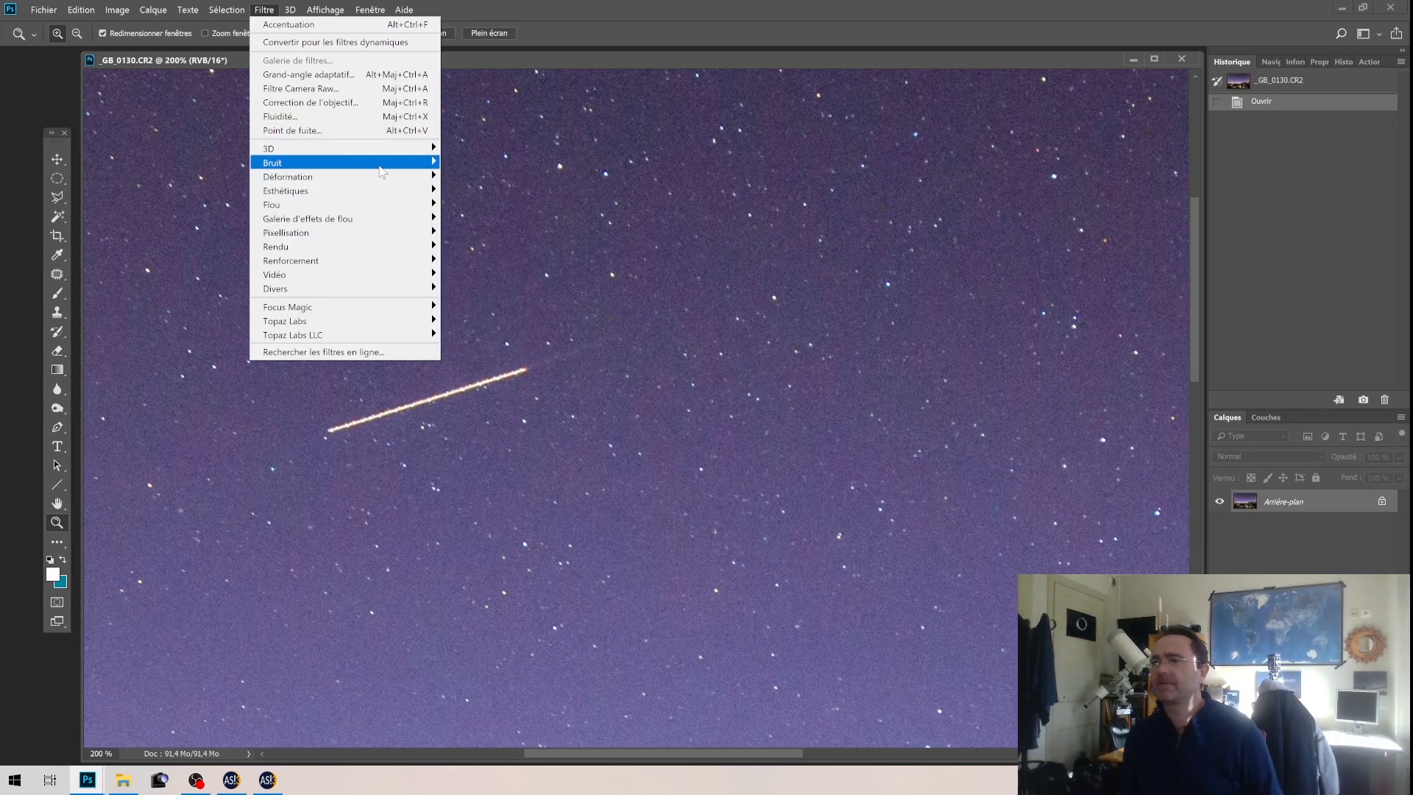
mouse_move(381, 169)
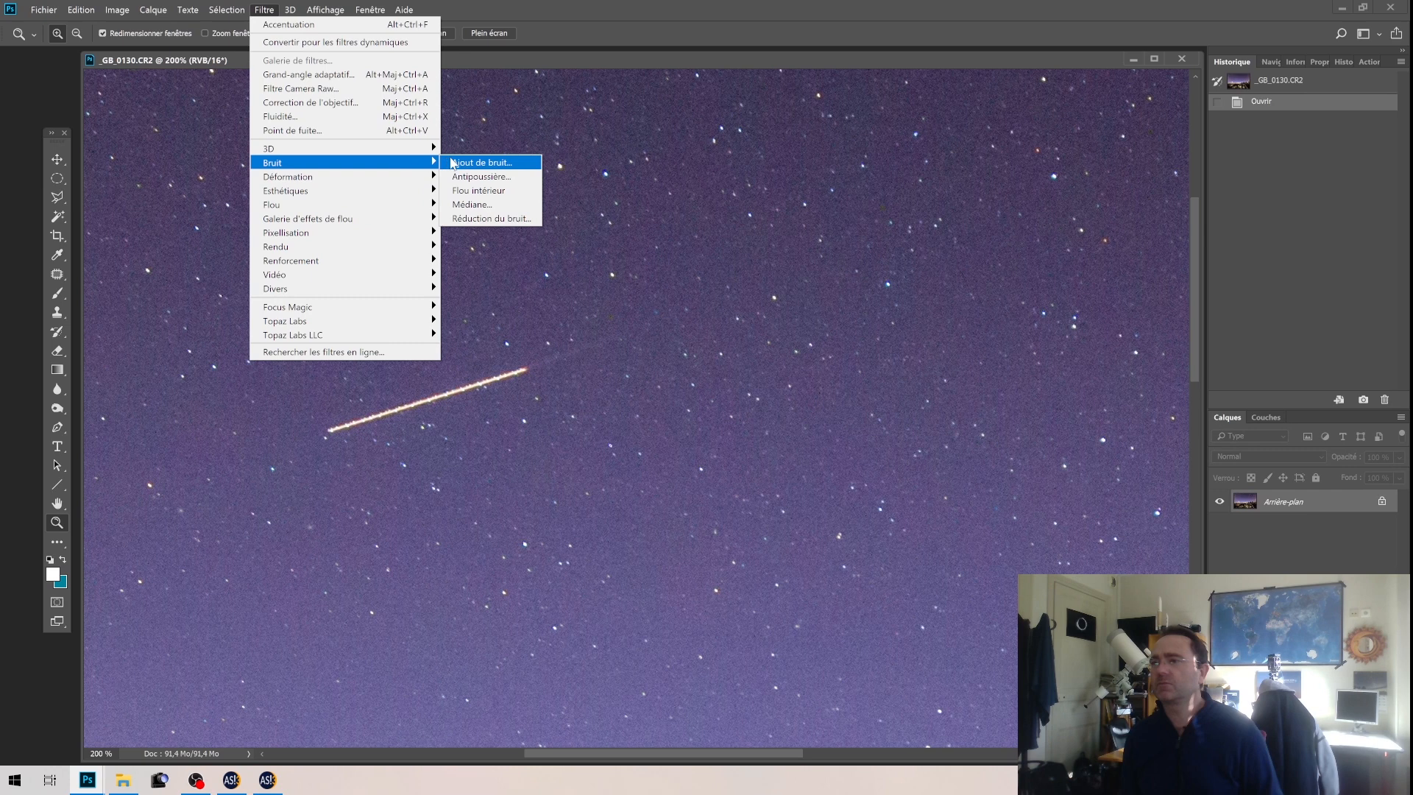
left_click(463, 177)
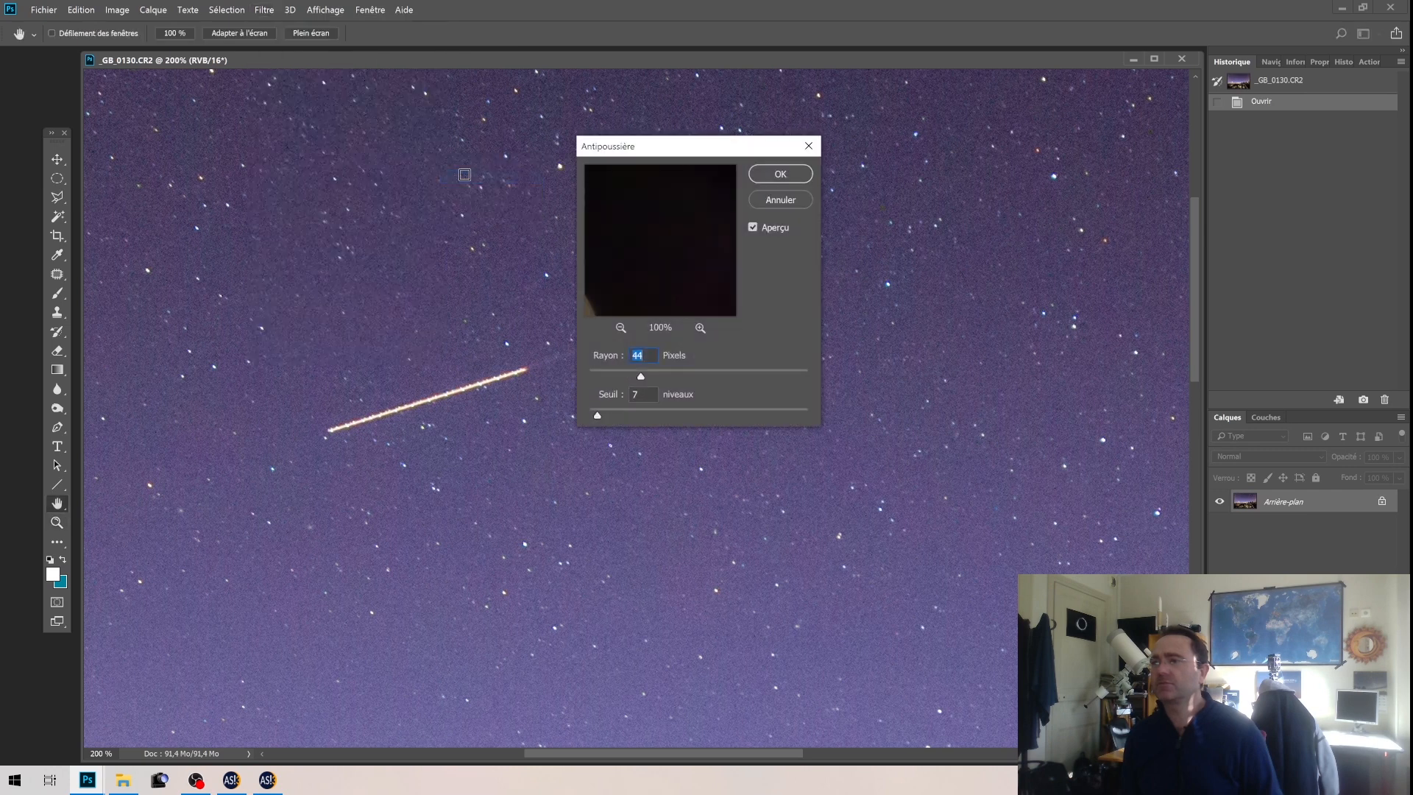
left_click(780, 200)
key("z")
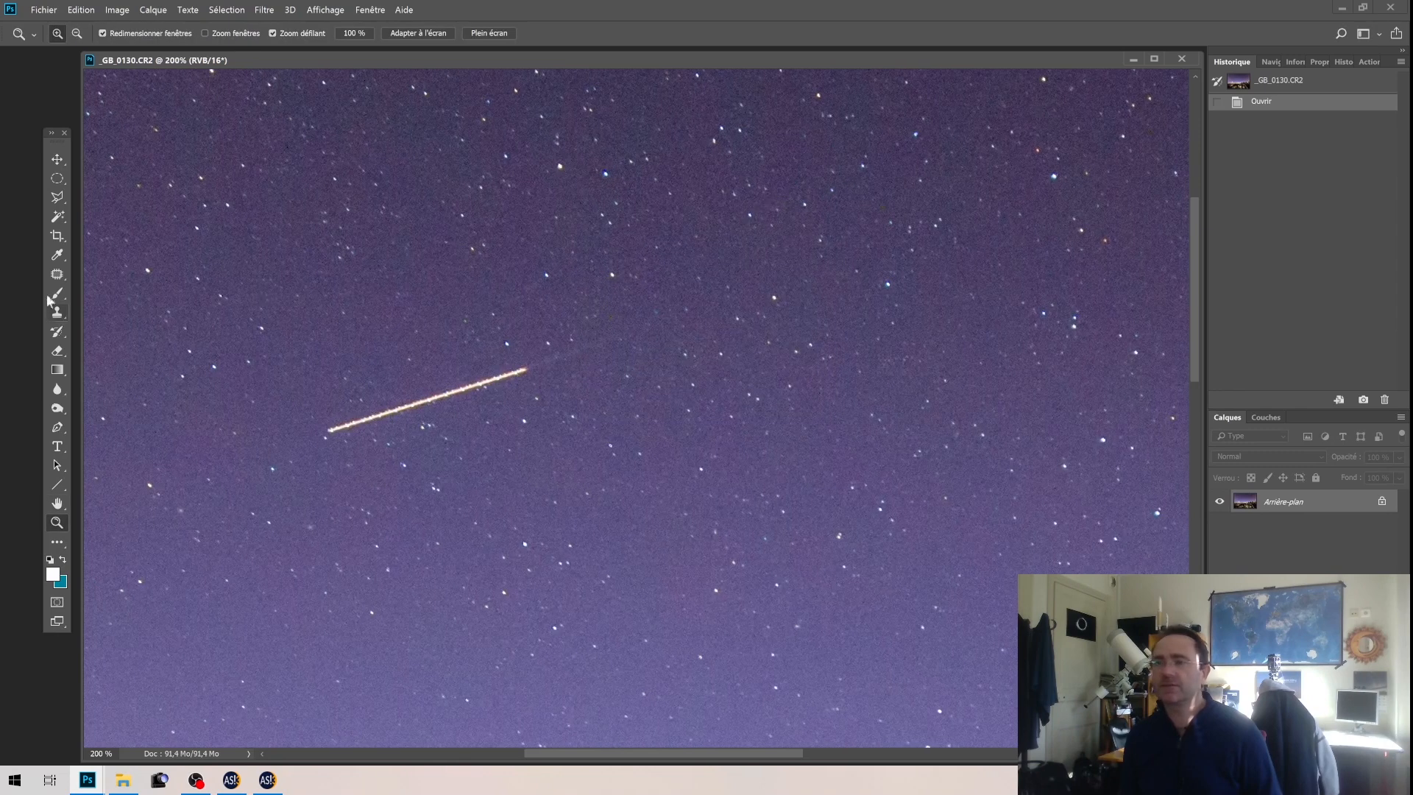
Activate the Spot Healing Brush (Correcteur localisé) with a size of 7 px and a hardness of 61%
left_click(58, 277)
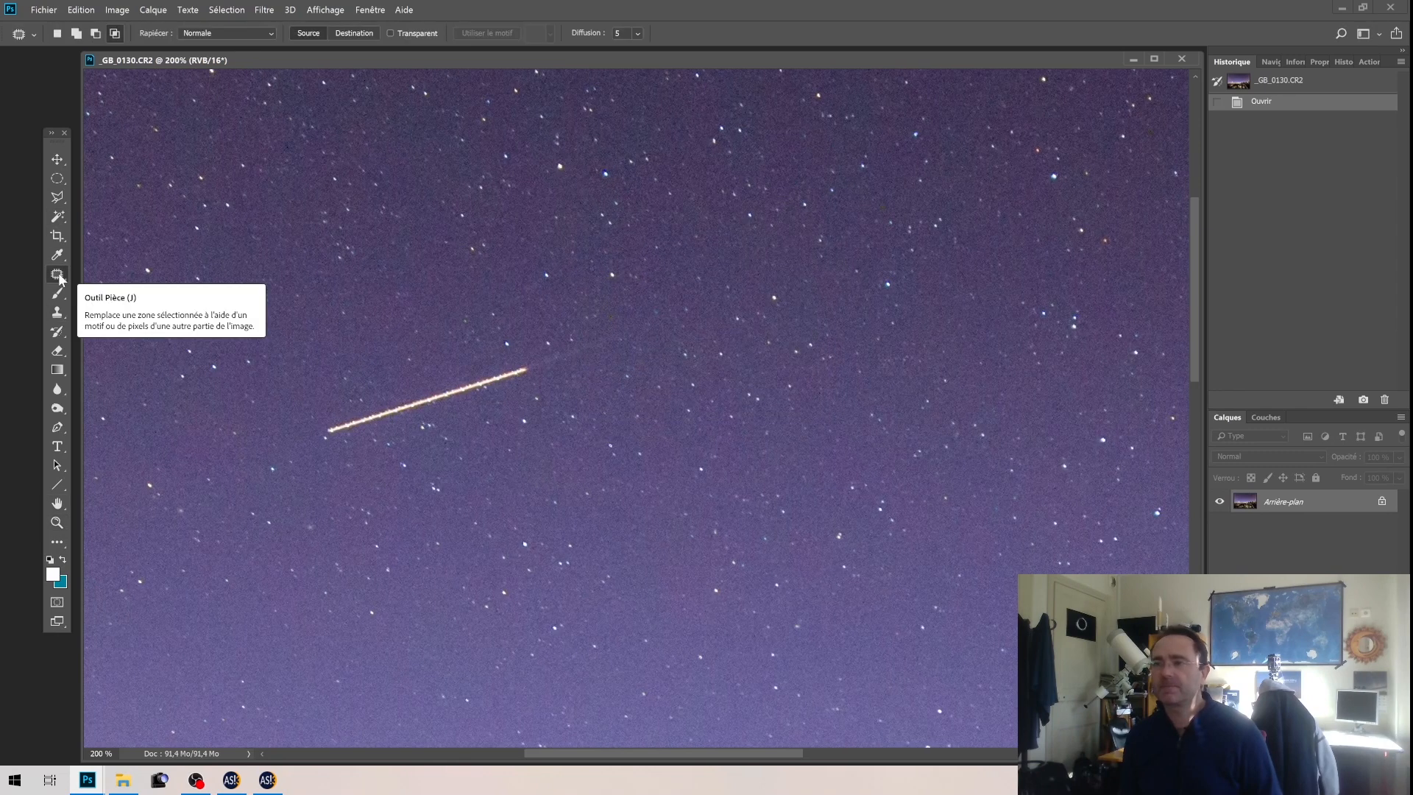
left_click(62, 279)
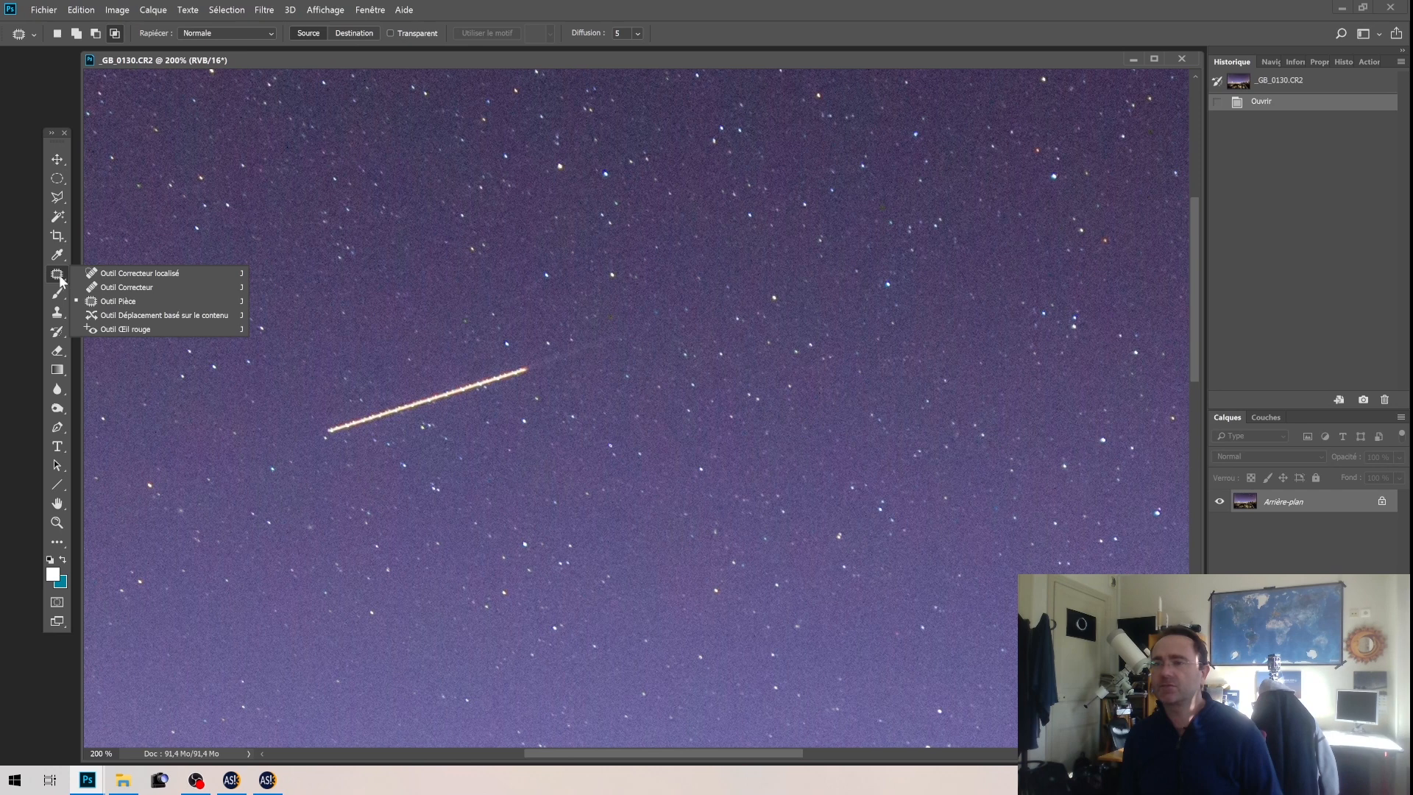
left_click(119, 274)
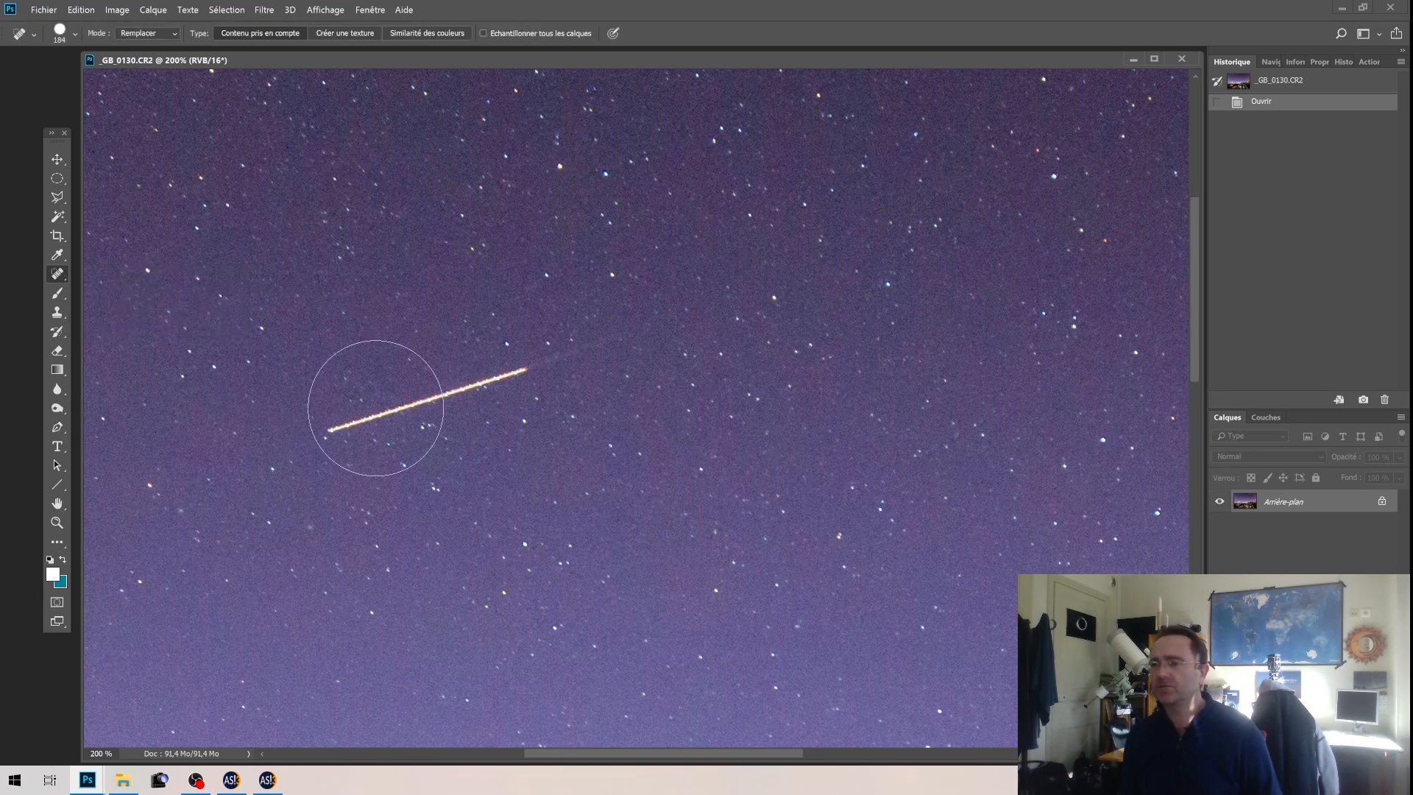
left_click(76, 34)
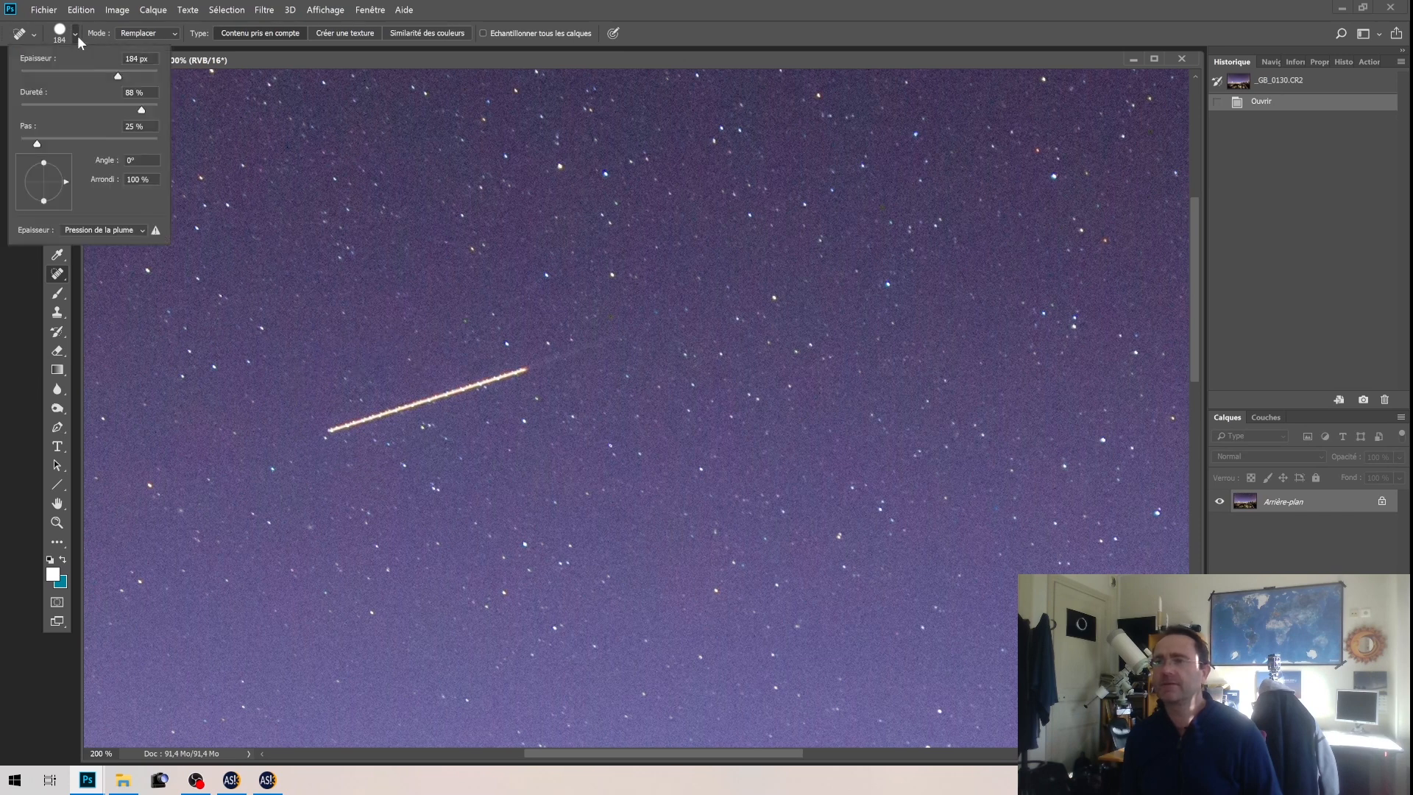
left_click_drag(120, 76, 24, 78)
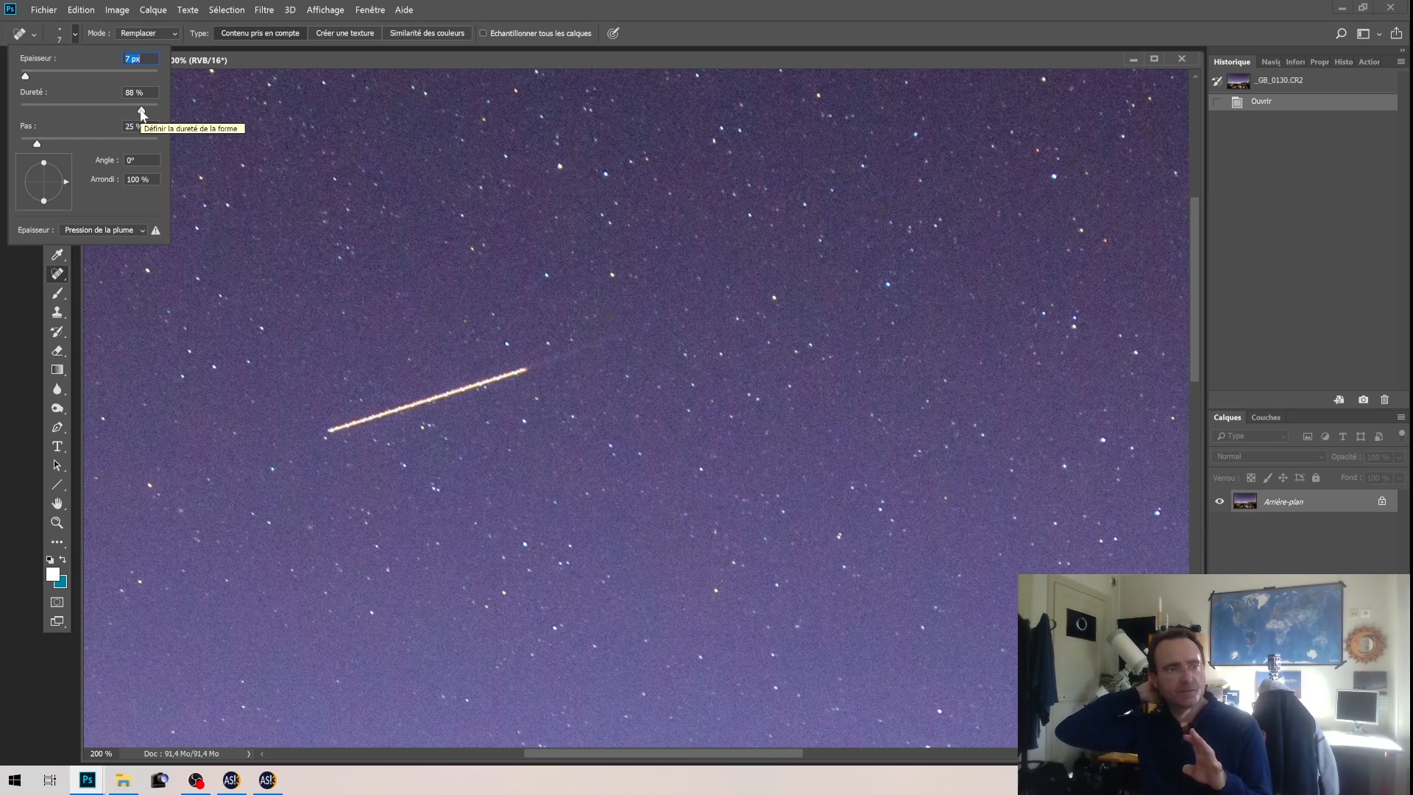
left_click_drag(141, 111, 105, 110)
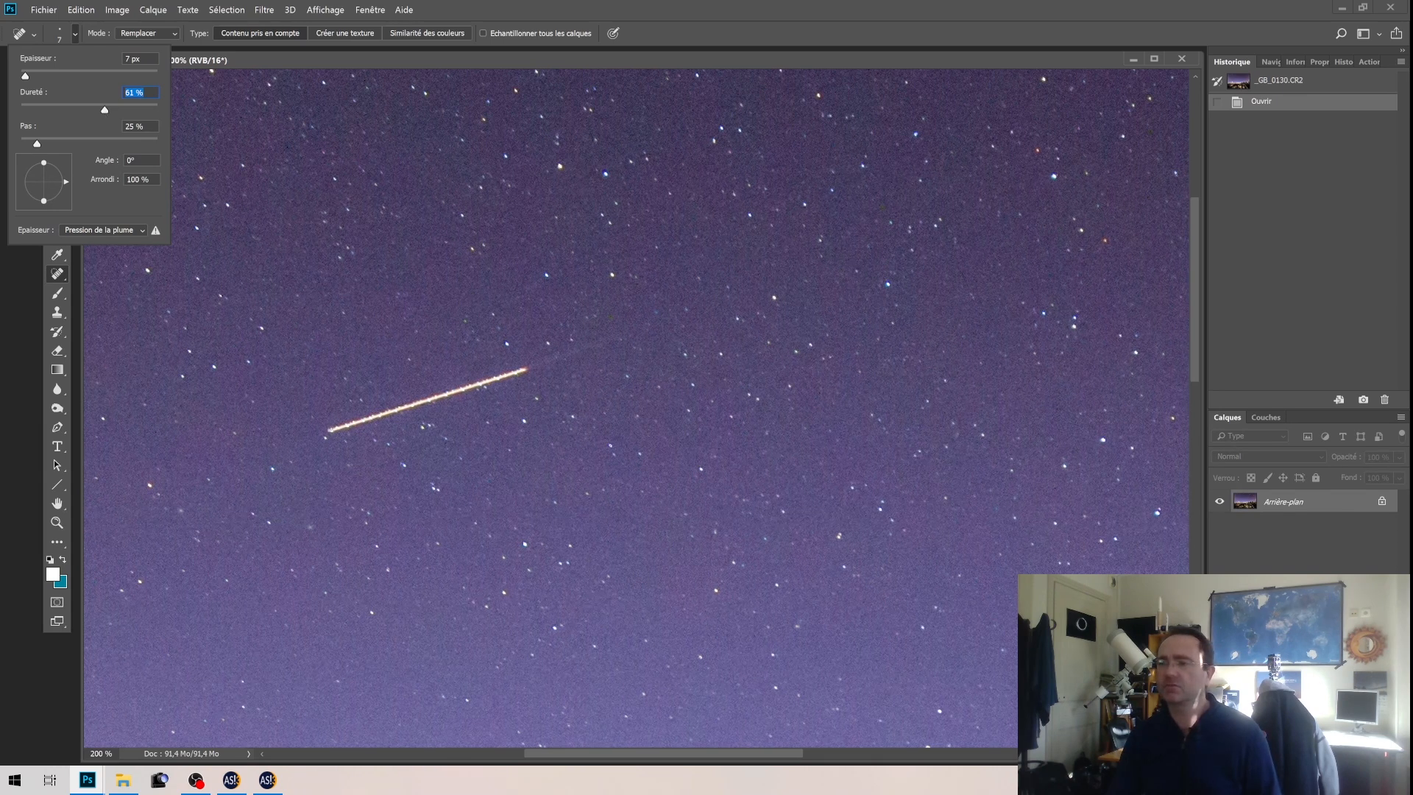
Try twice to paint out the light trail with the Spot Healing Brush, reverting the photo to its opened state after each attempt
left_click(328, 431)
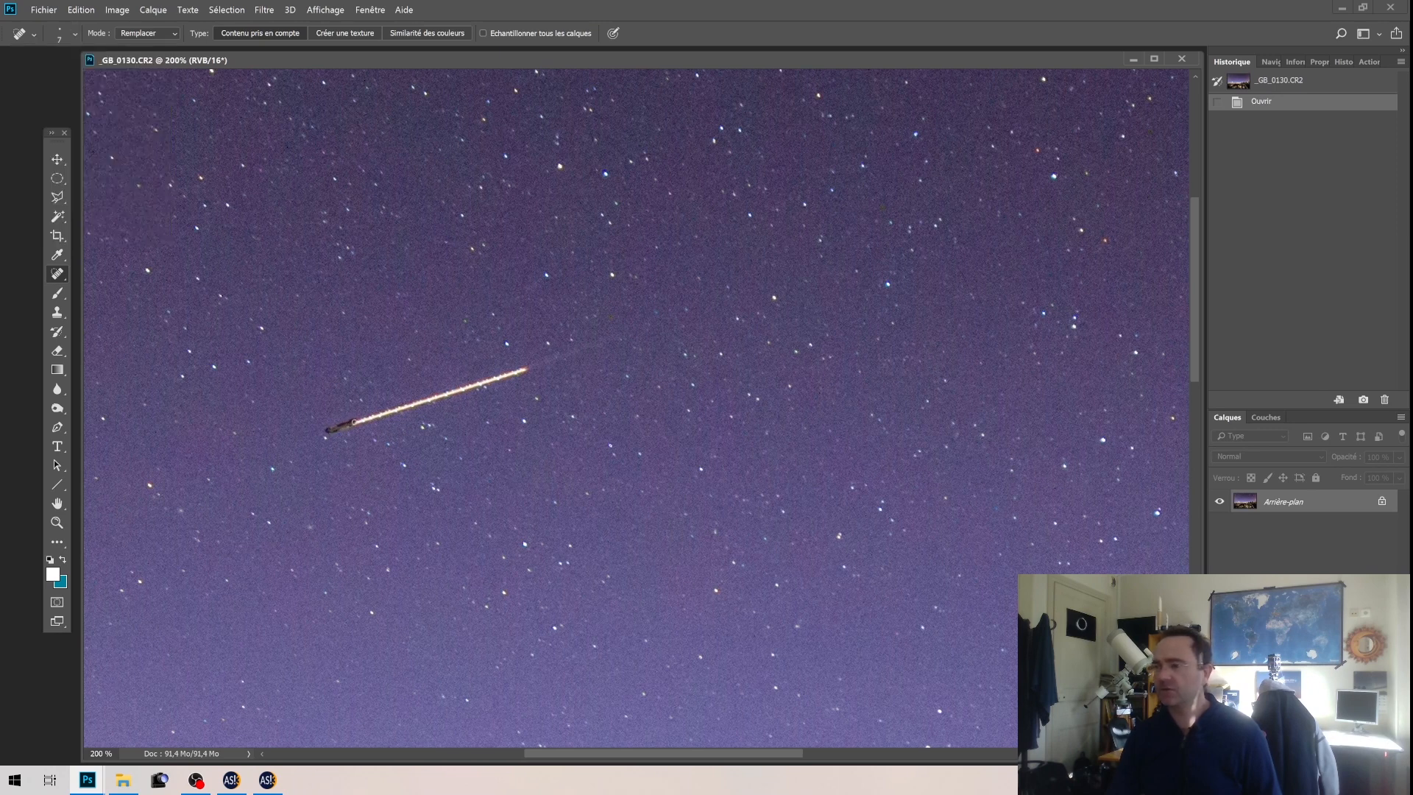
mouse_move(356, 422)
left_mouse_down()
mouse_move(383, 410)
mouse_move(394, 430)
mouse_move(438, 430)
left_mouse_up()
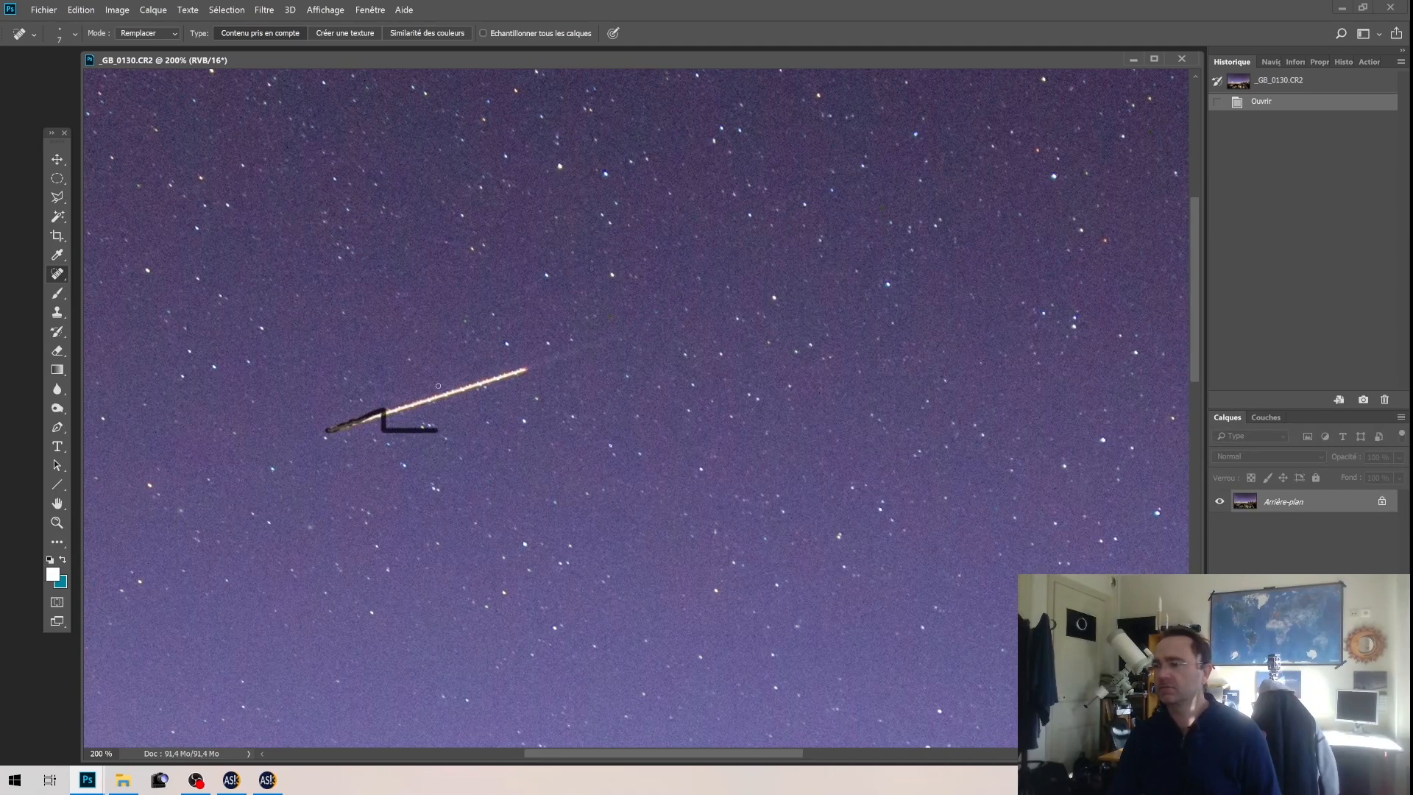
left_click_drag(463, 381, 603, 350)
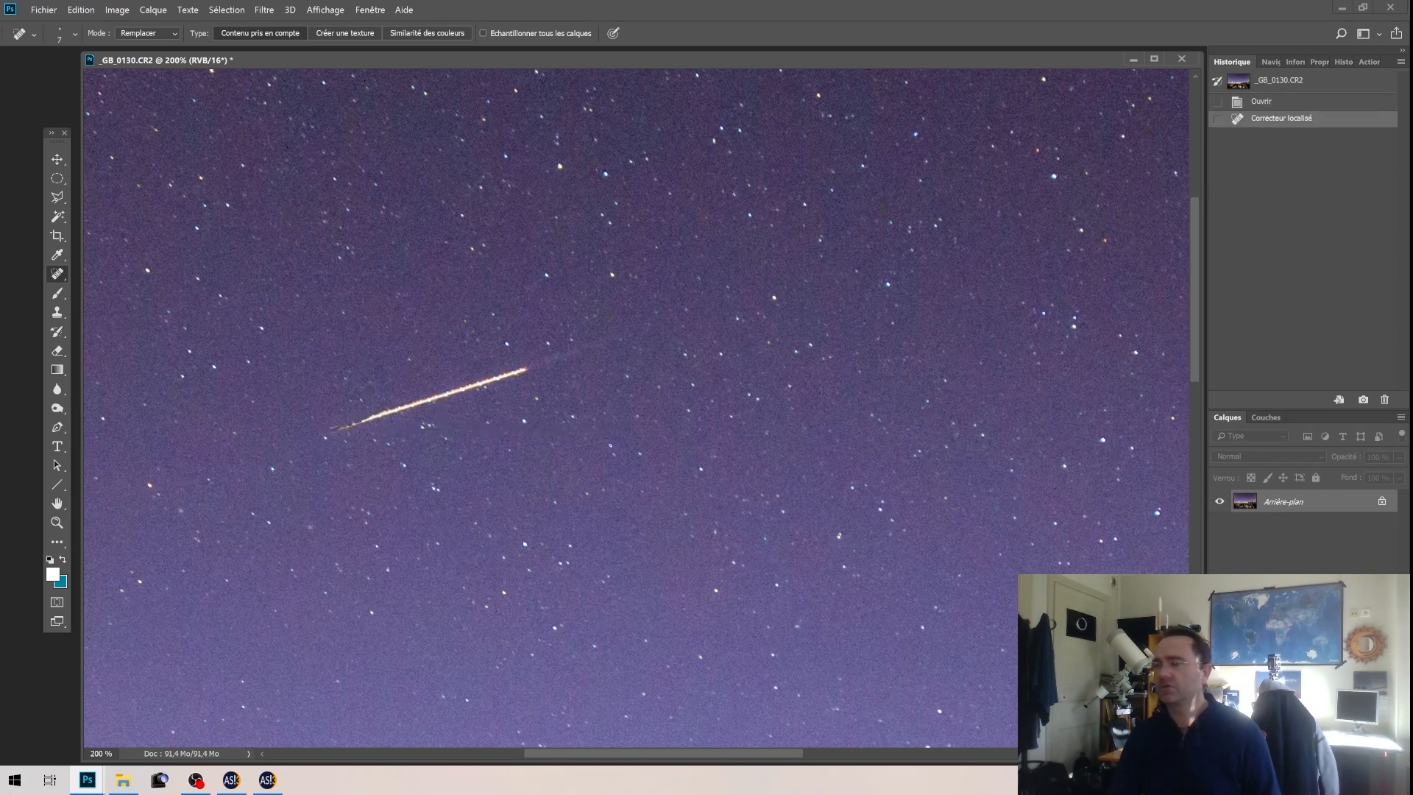
left_click(1279, 103)
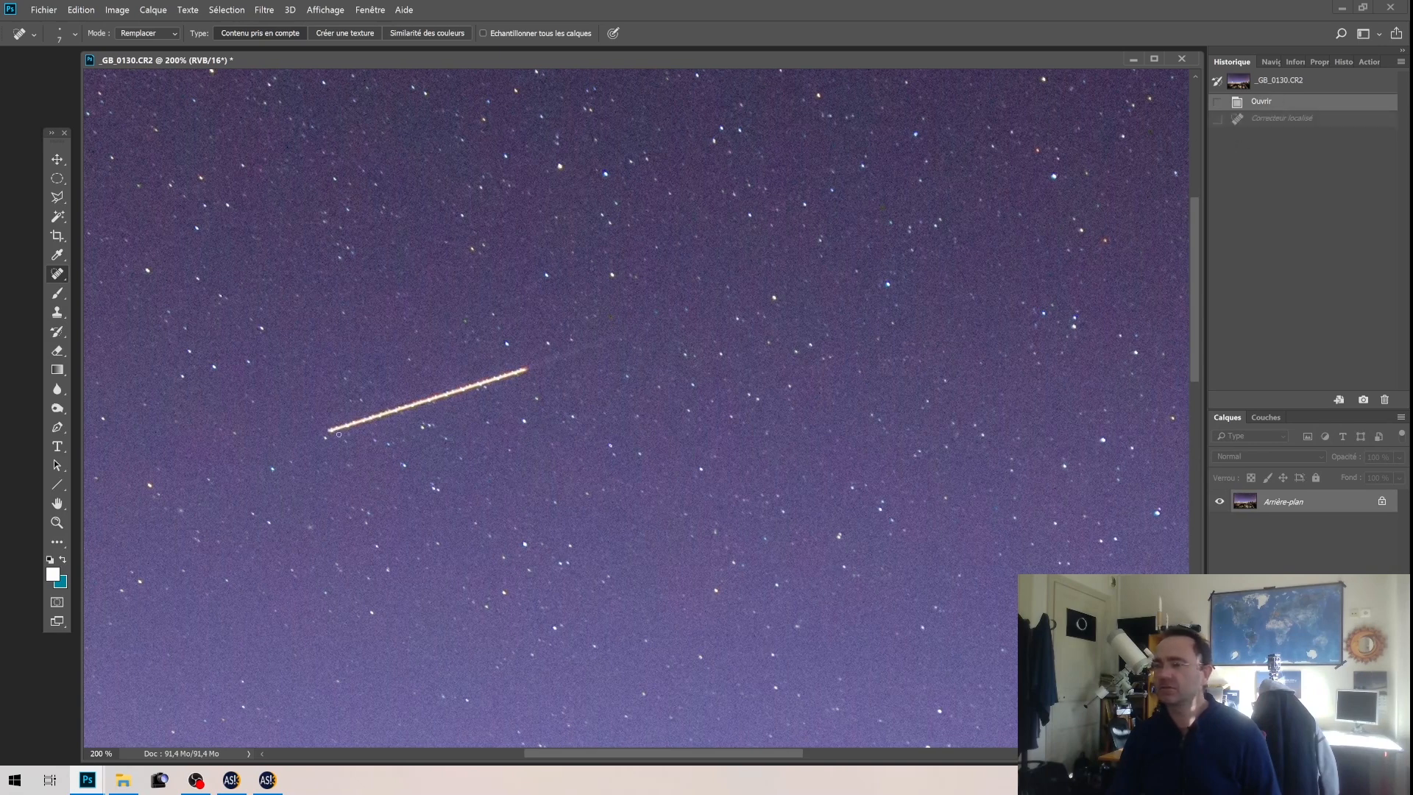
key("ctrl+z")
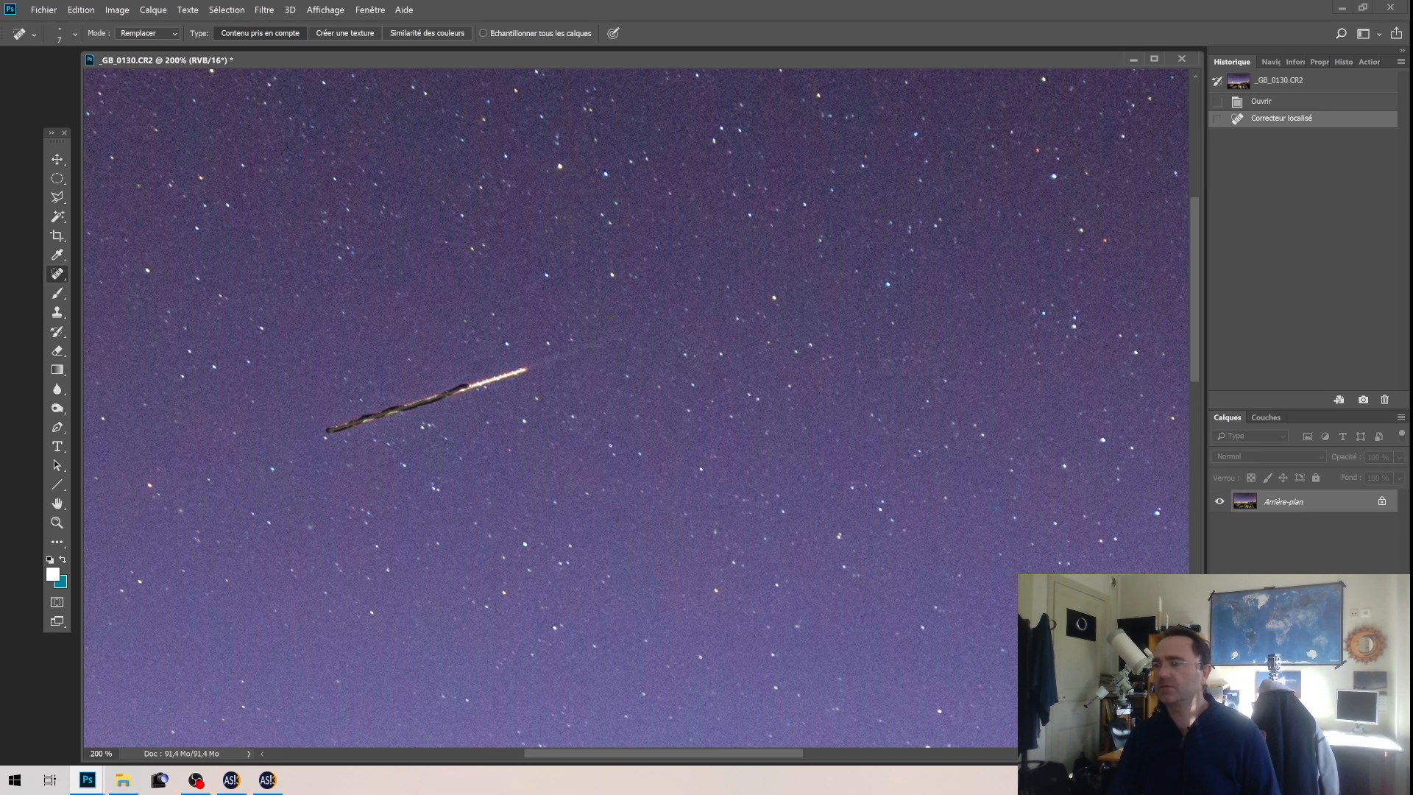
left_click_drag(482, 382, 503, 365)
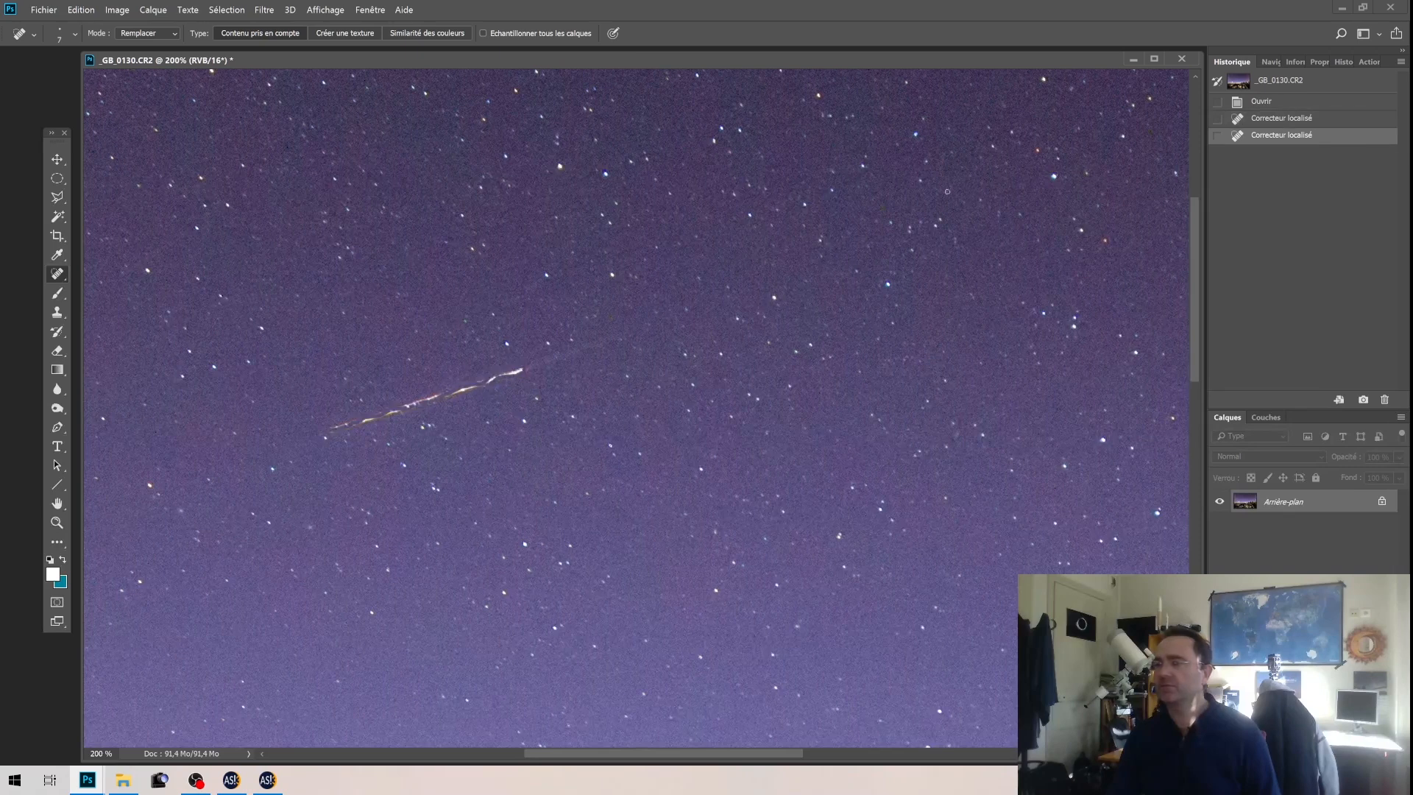
left_click(1237, 119)
left_click(1252, 101)
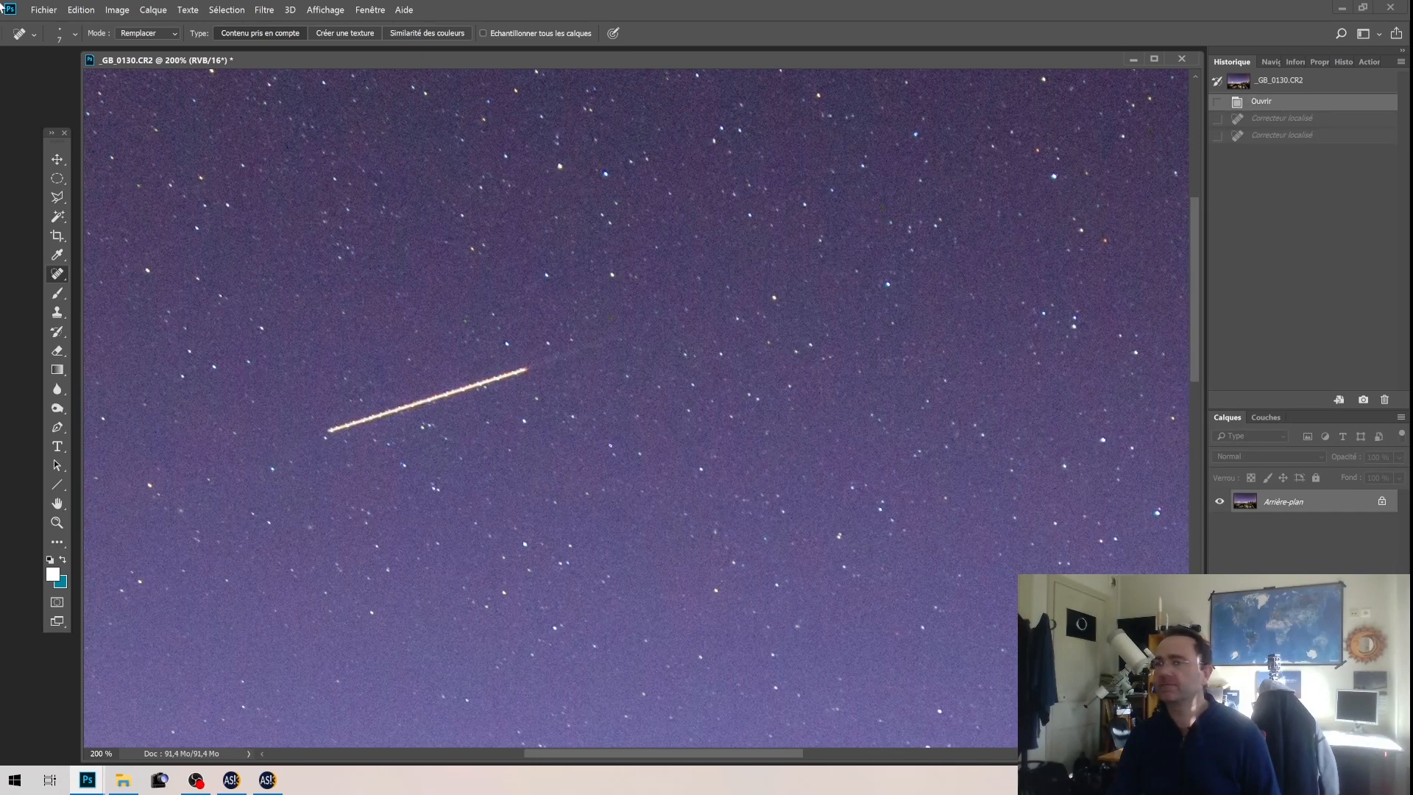
Try to paint out the light trail and its faint extension with a 16 px Spot Healing Brush, and revert the photo to its opened state
left_click(75, 34)
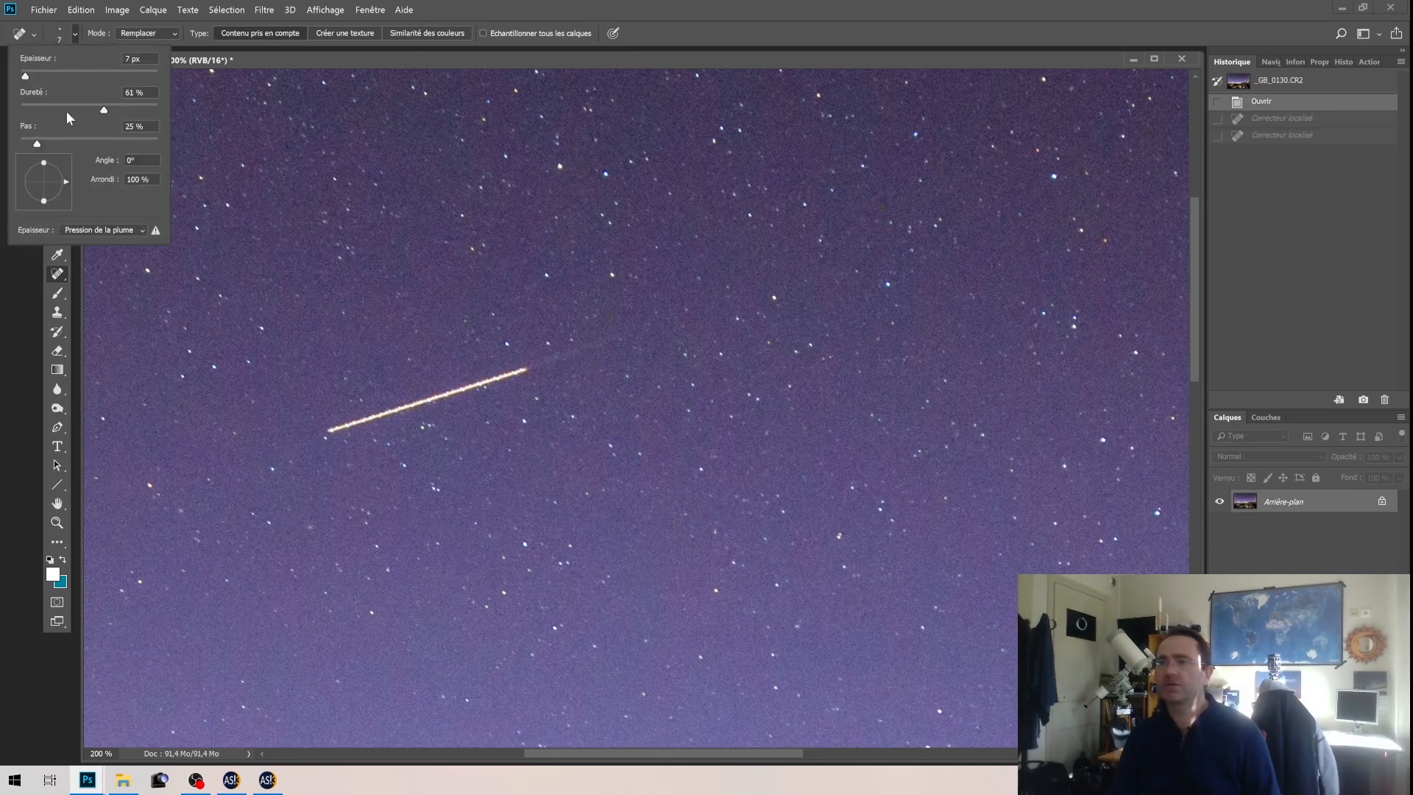
left_click_drag(25, 76, 32, 76)
left_click(331, 430)
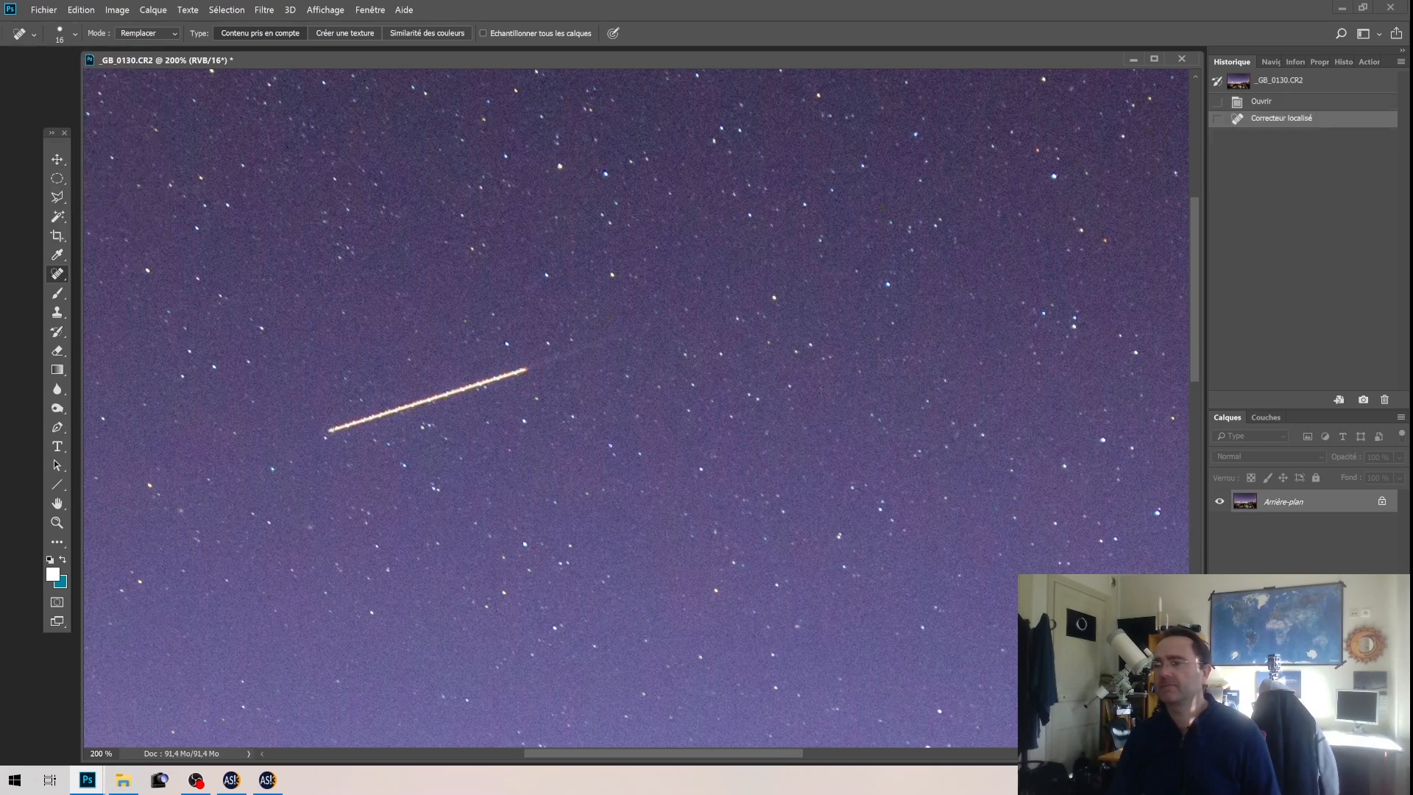
left_click_drag(531, 365, 532, 365)
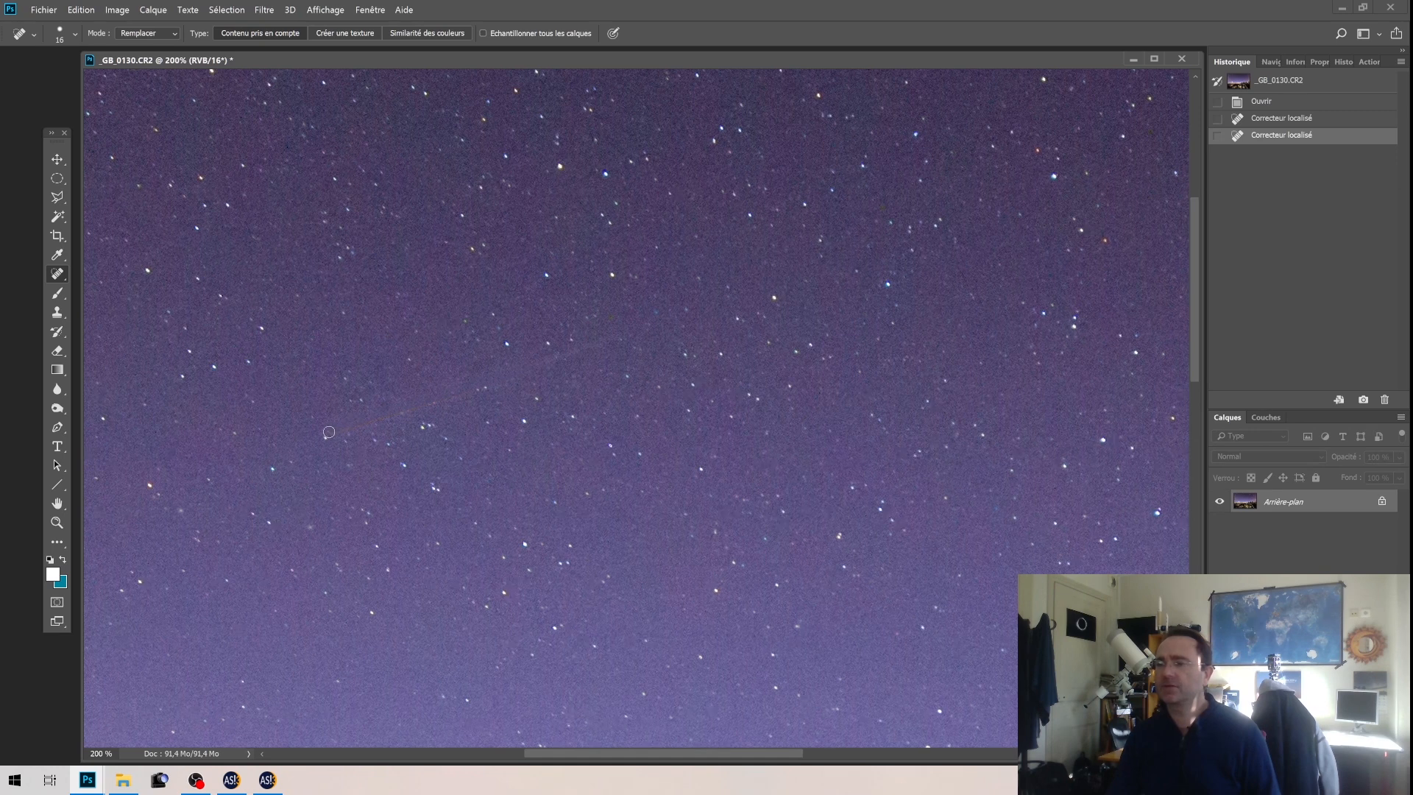
left_click_drag(329, 432, 330, 432)
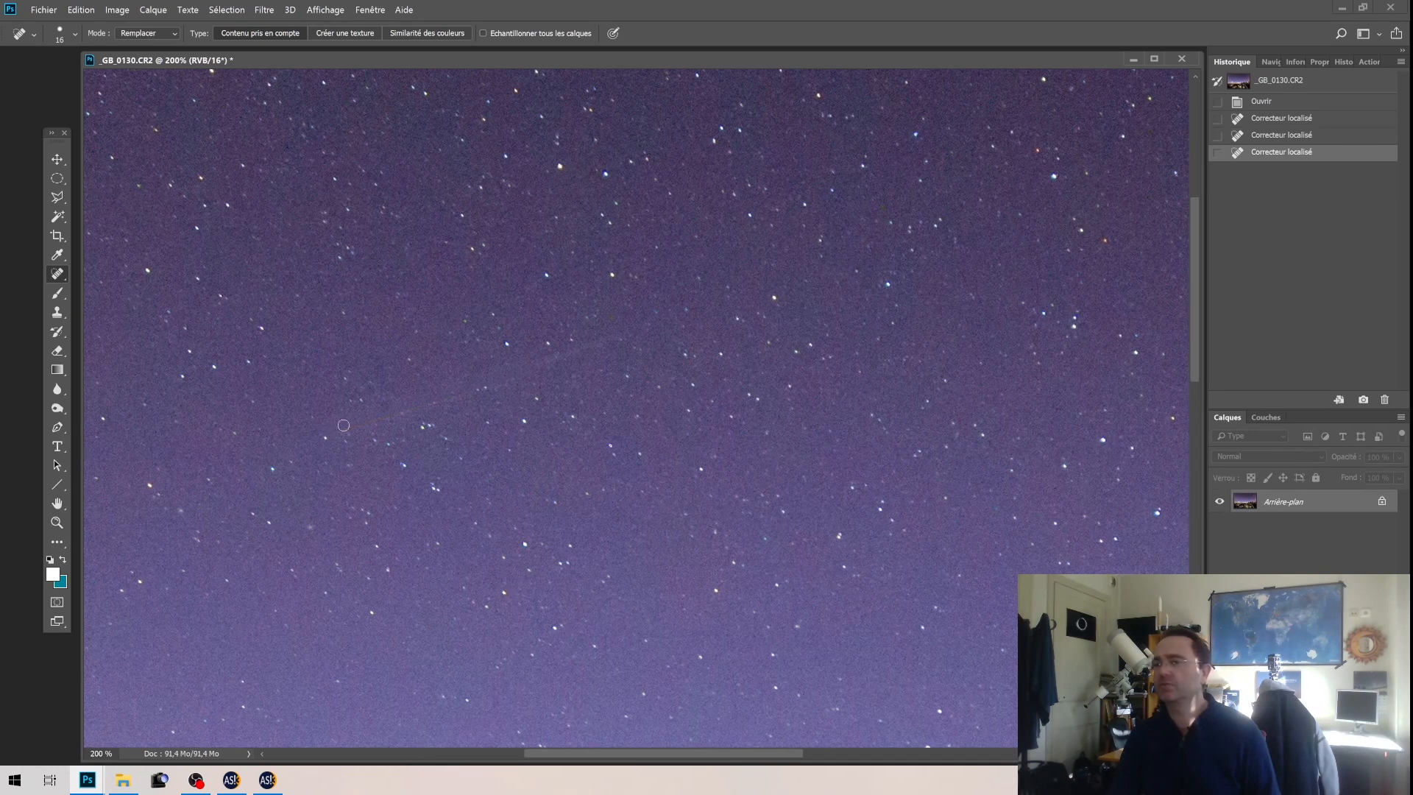
left_click(506, 380, "shift")
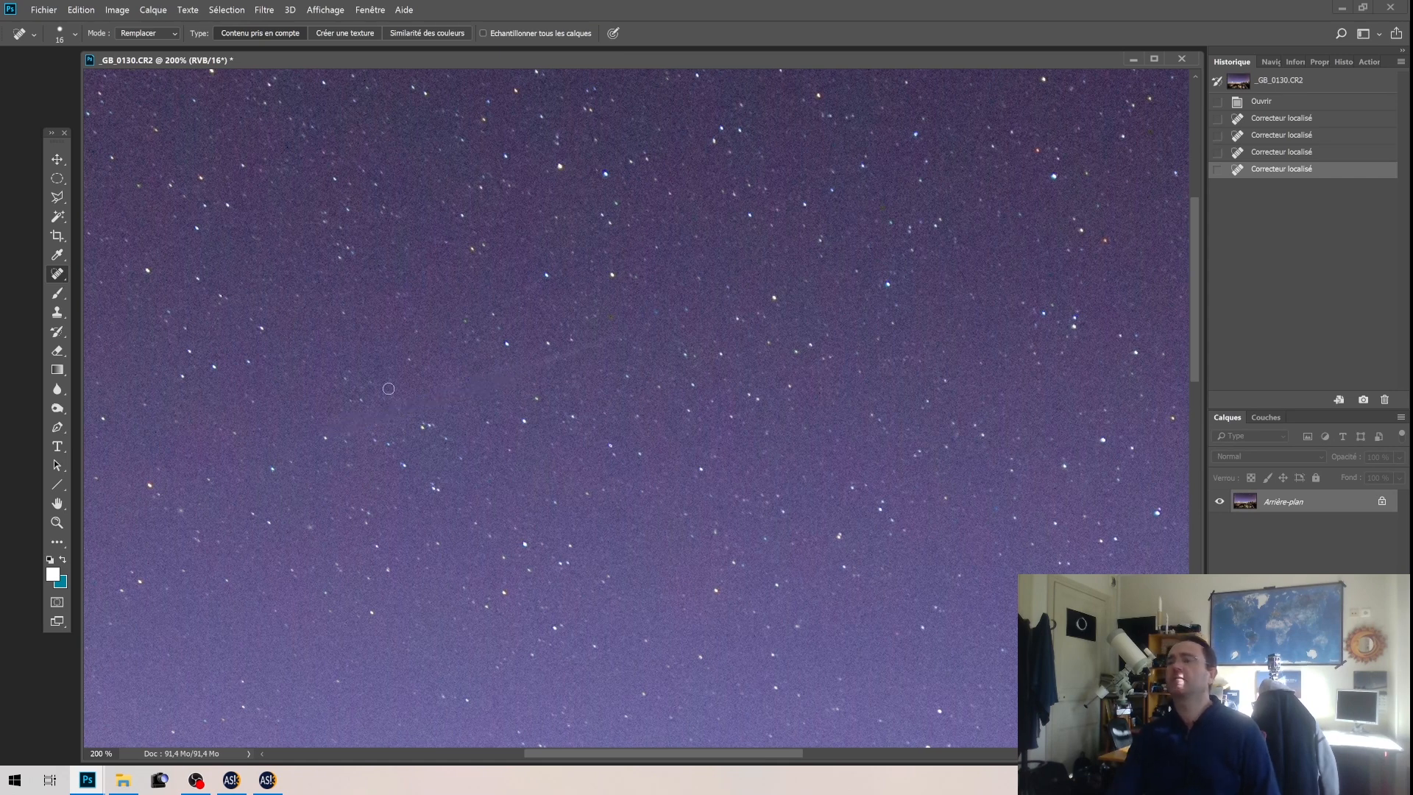
left_click_drag(541, 363, 608, 343)
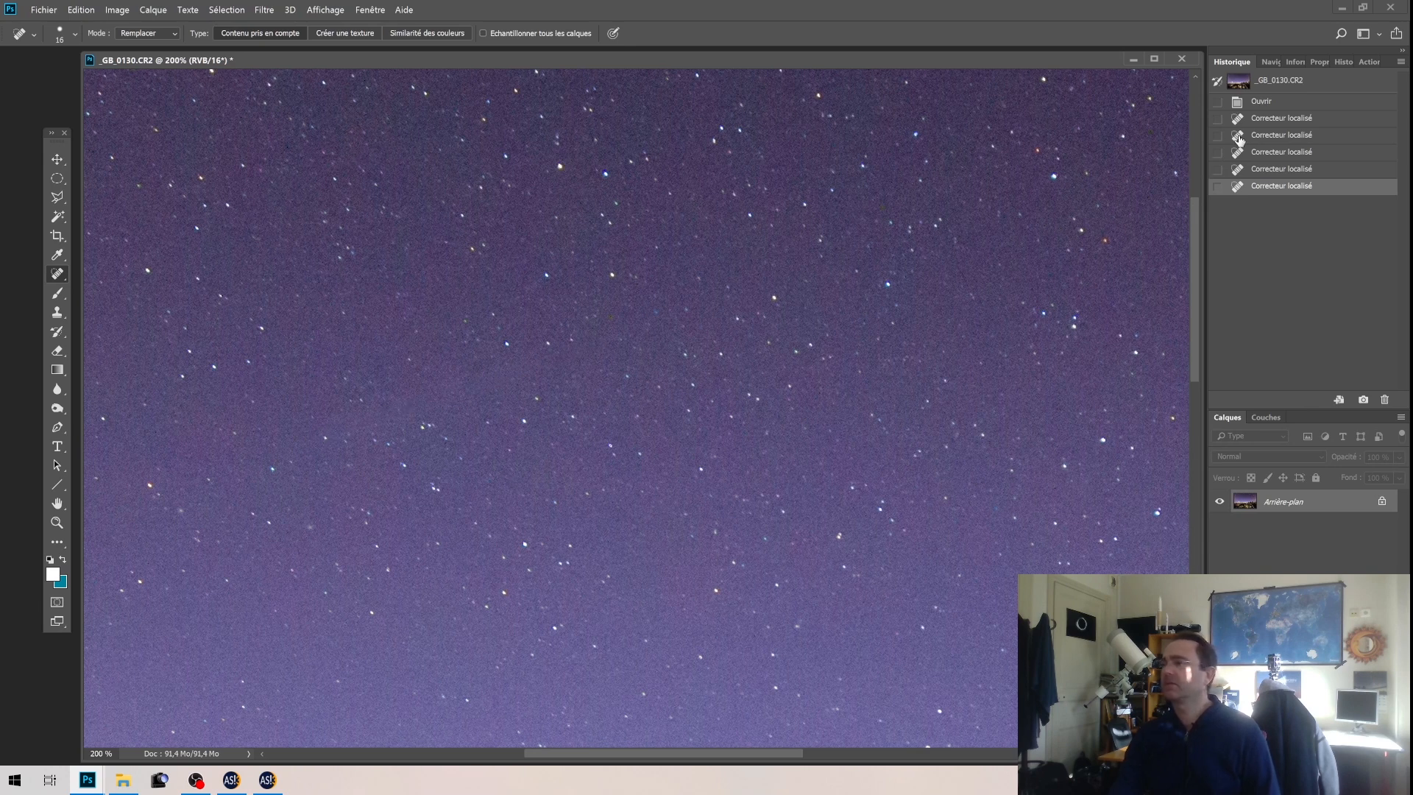
left_click(1272, 105)
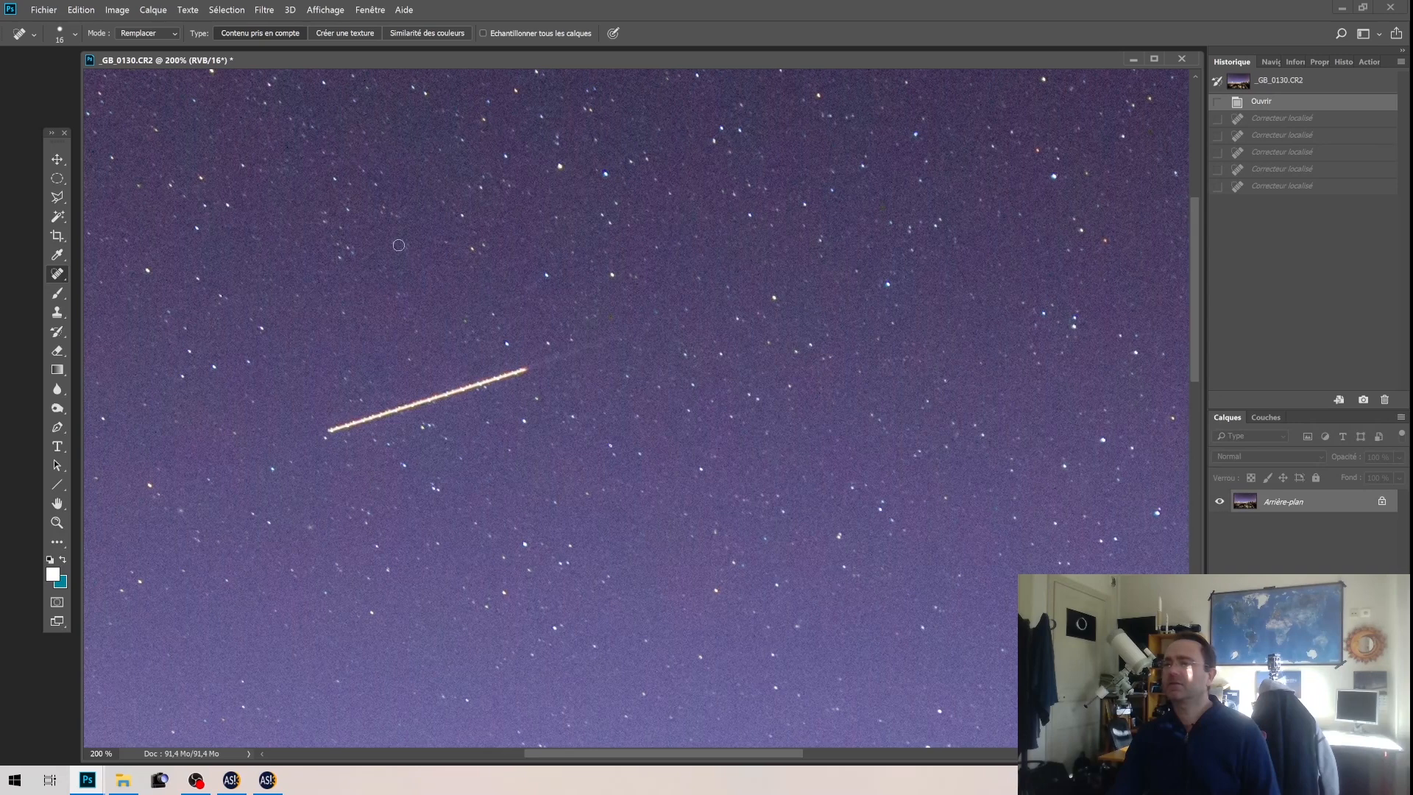
Try to replace the outlined light trail with clean sky from below using the Patch tool (Outil Pièce), and revert to the opened state
right_click(57, 274)
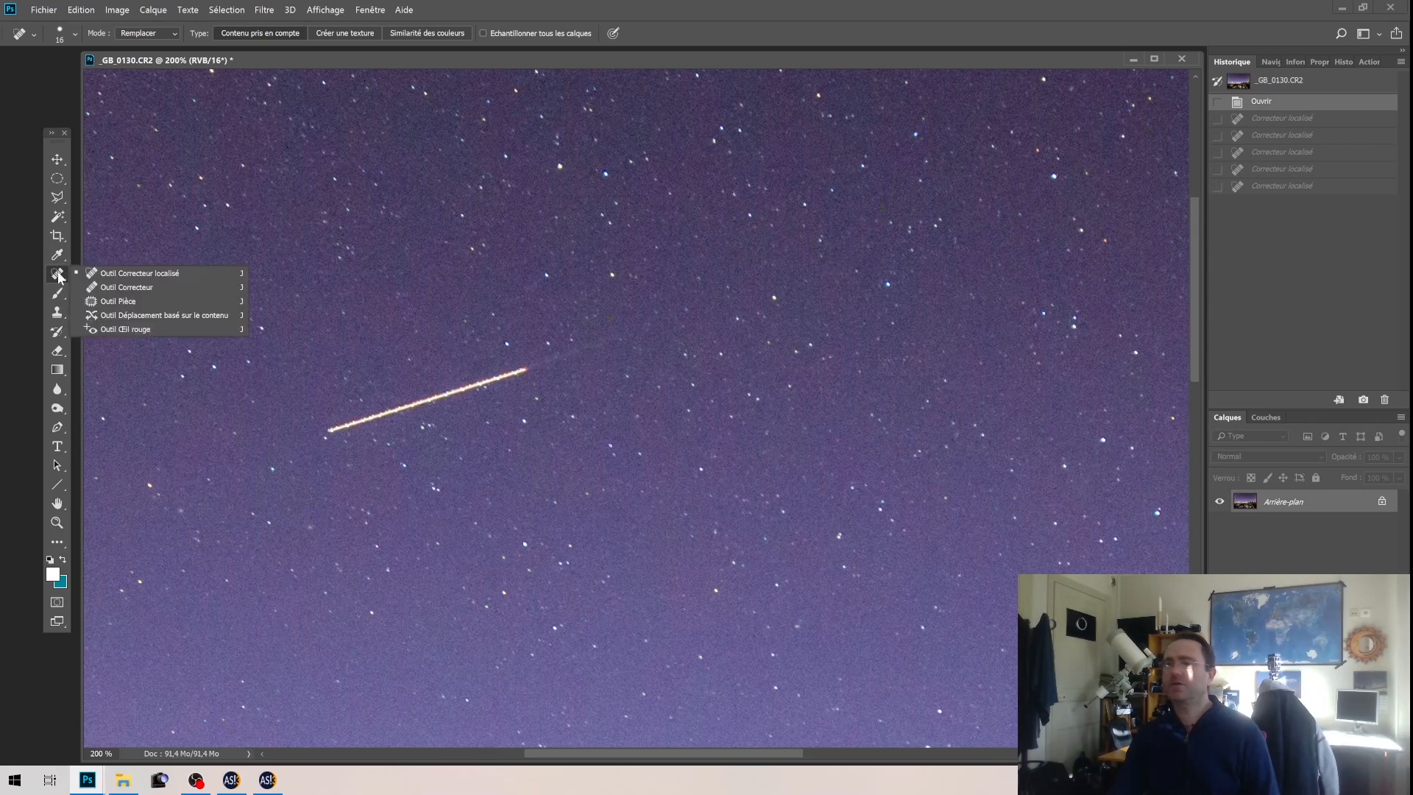
left_click(111, 301)
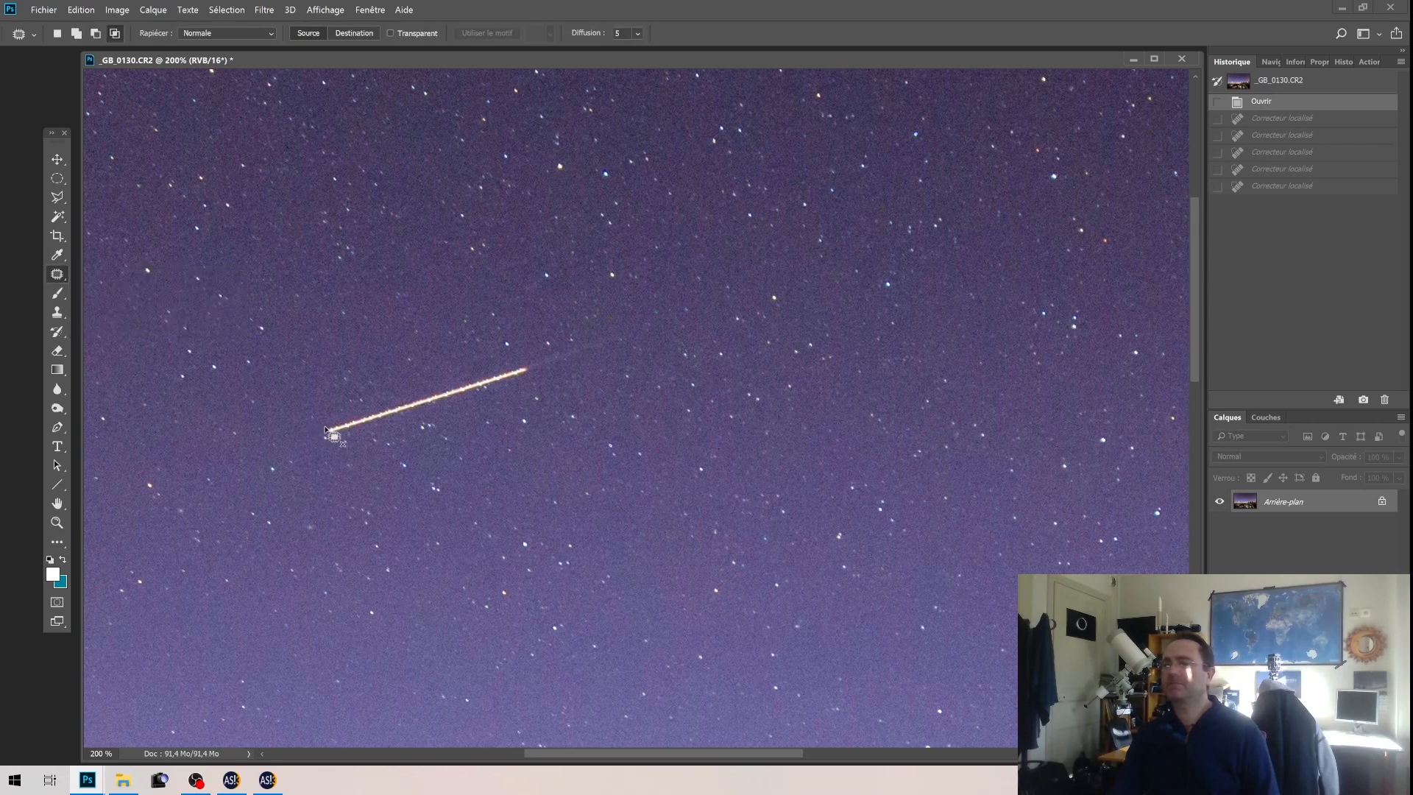
mouse_move(332, 425)
left_mouse_down()
mouse_move(454, 372)
mouse_move(537, 358)
mouse_move(517, 381)
mouse_move(326, 429)
left_mouse_up()
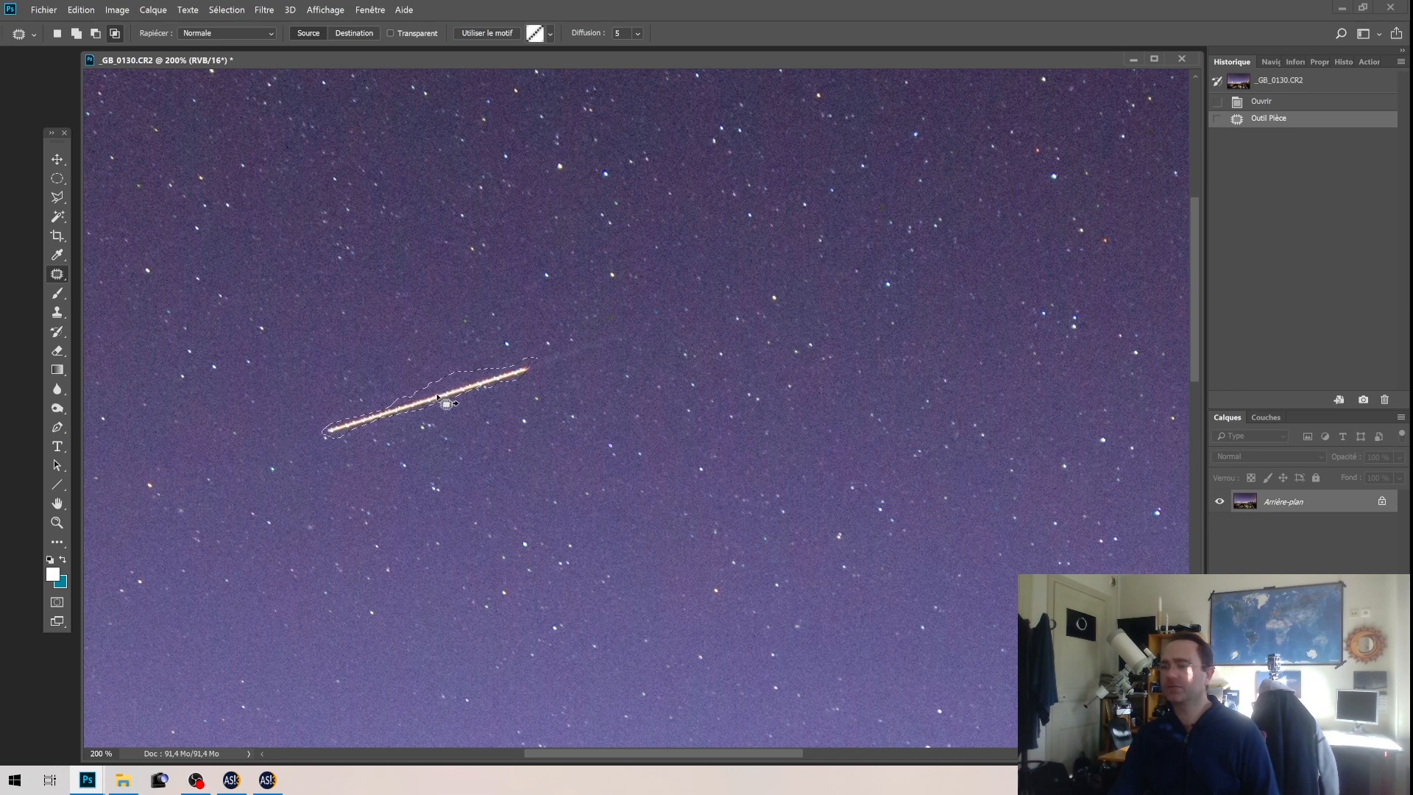
left_click_drag(444, 394, 259, 657)
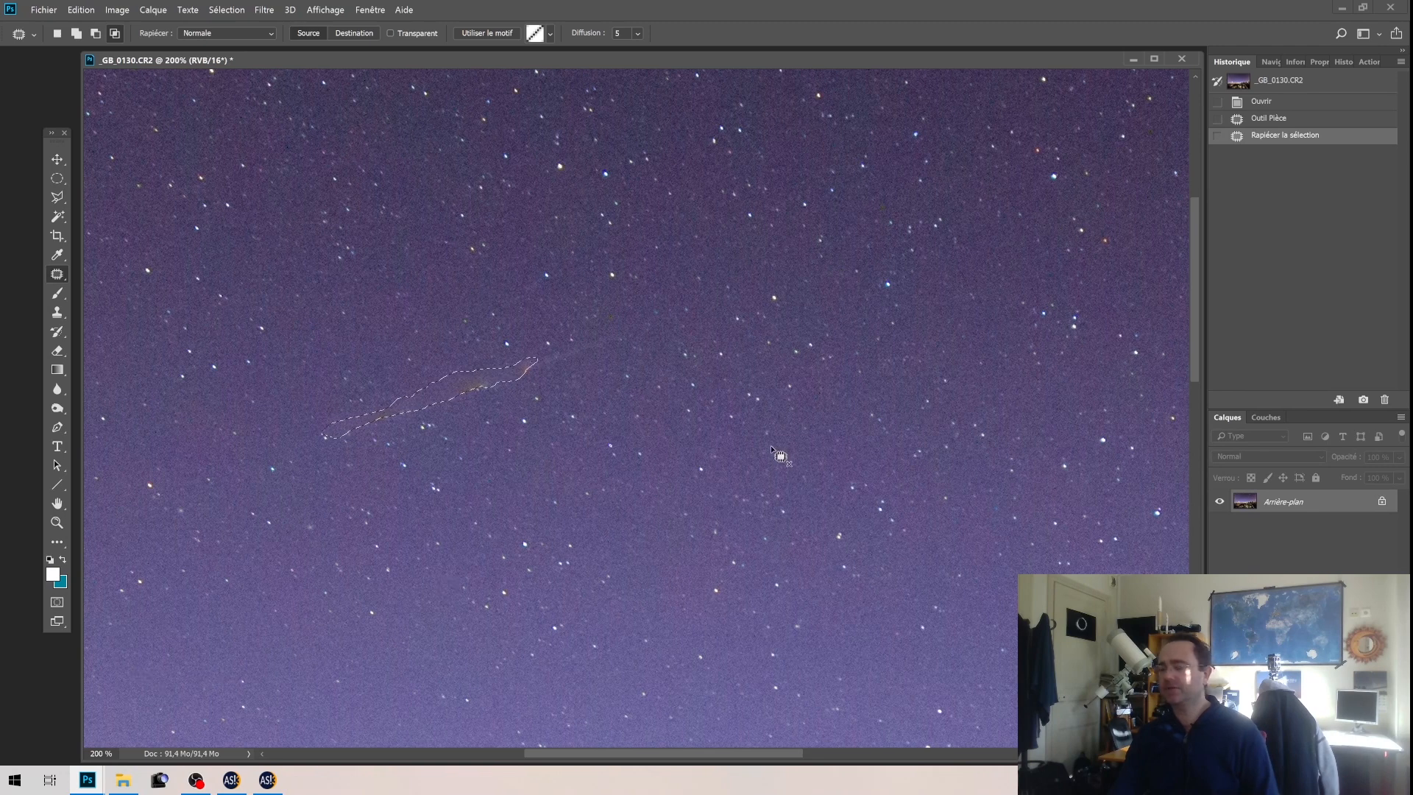
key("ctrl+d")
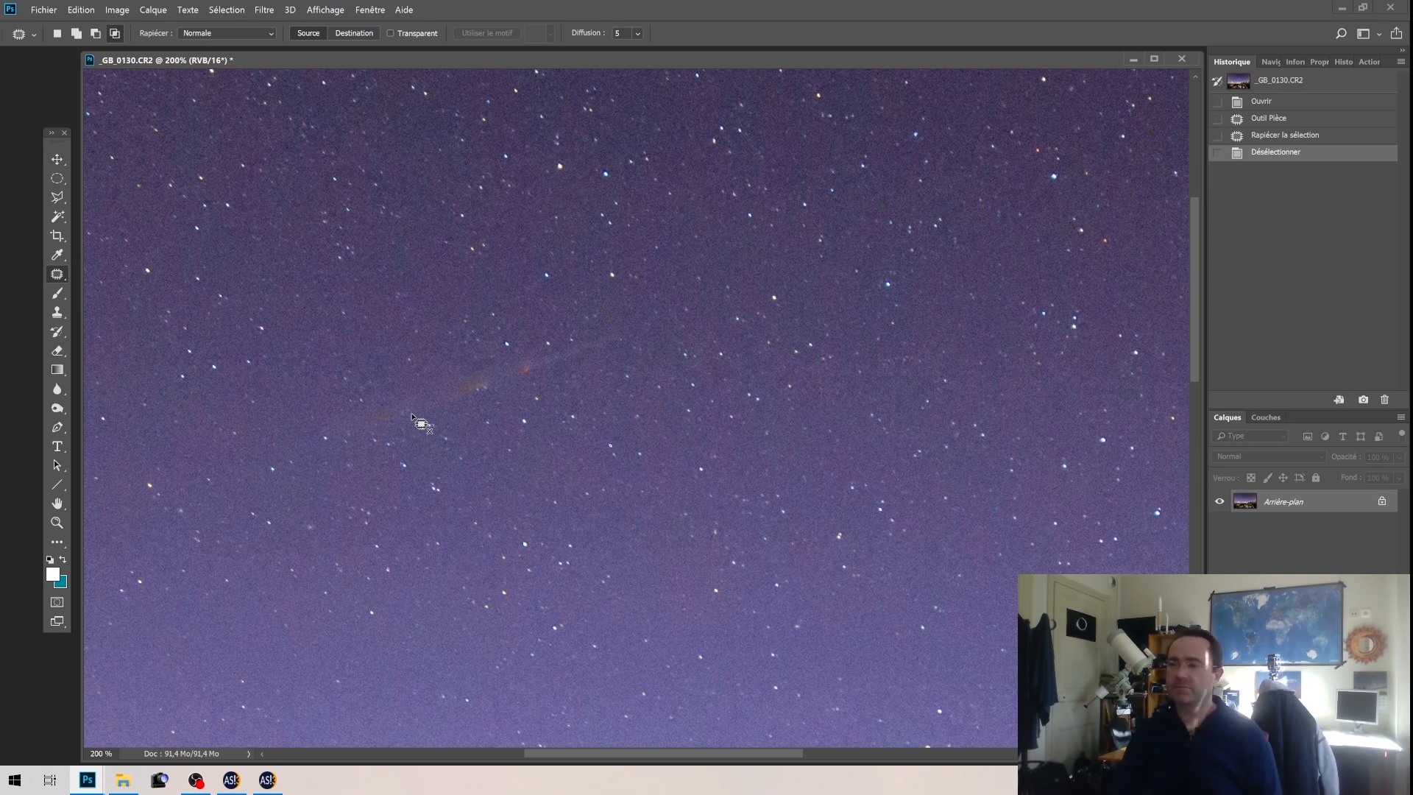
left_click(1302, 104)
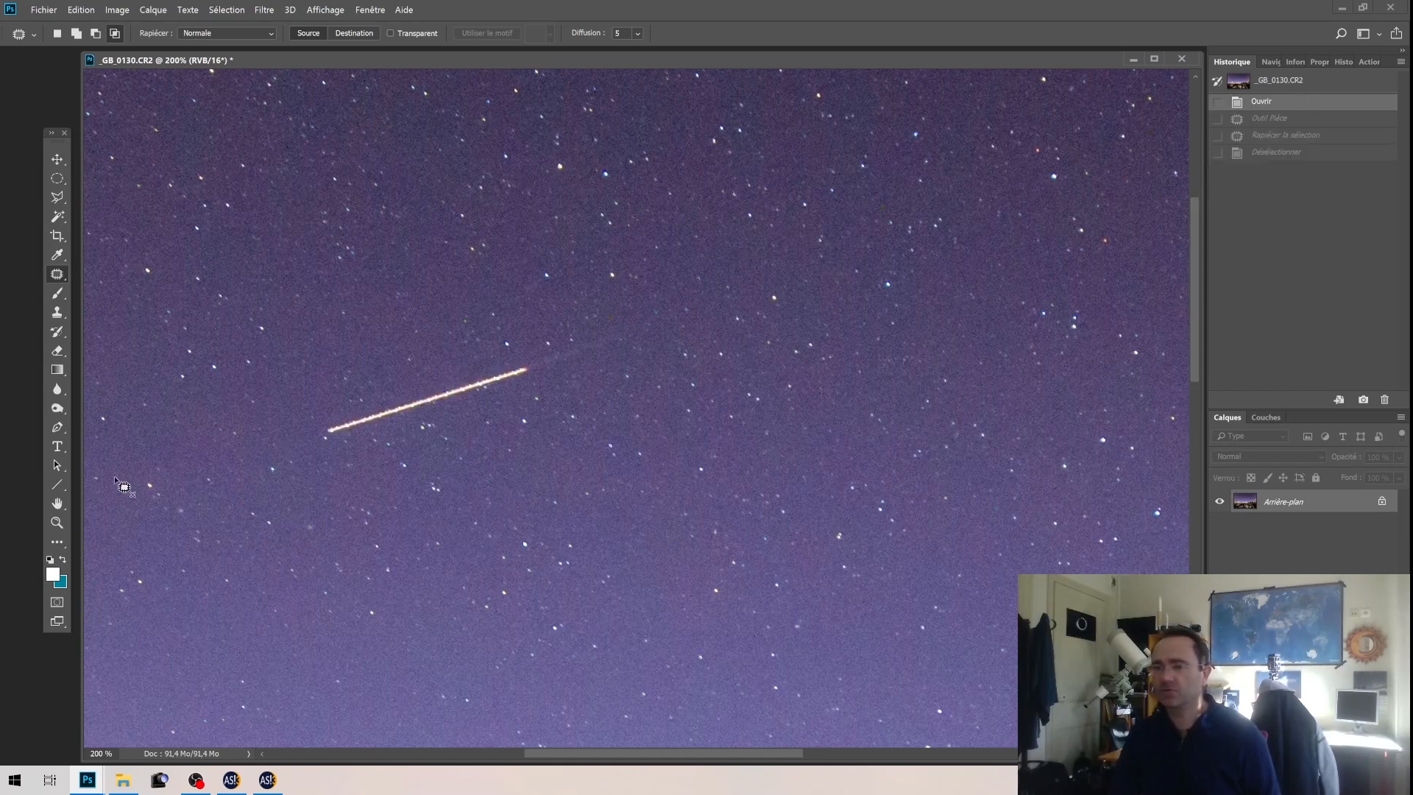
Fit the whole photo to the screen, try the automatic colour correction (Couleur automatique) and revert to the opened state
left_click(56, 504)
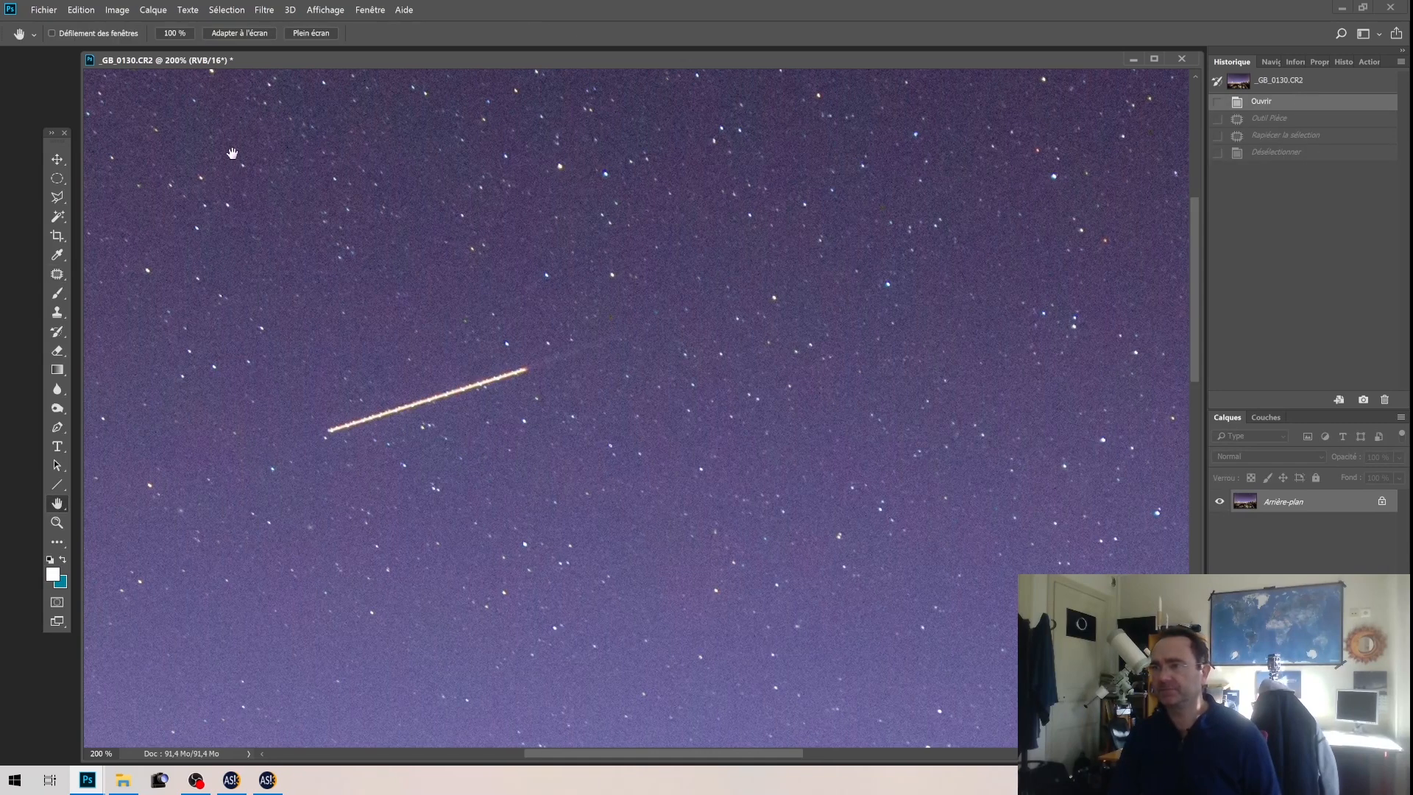
left_click(235, 33)
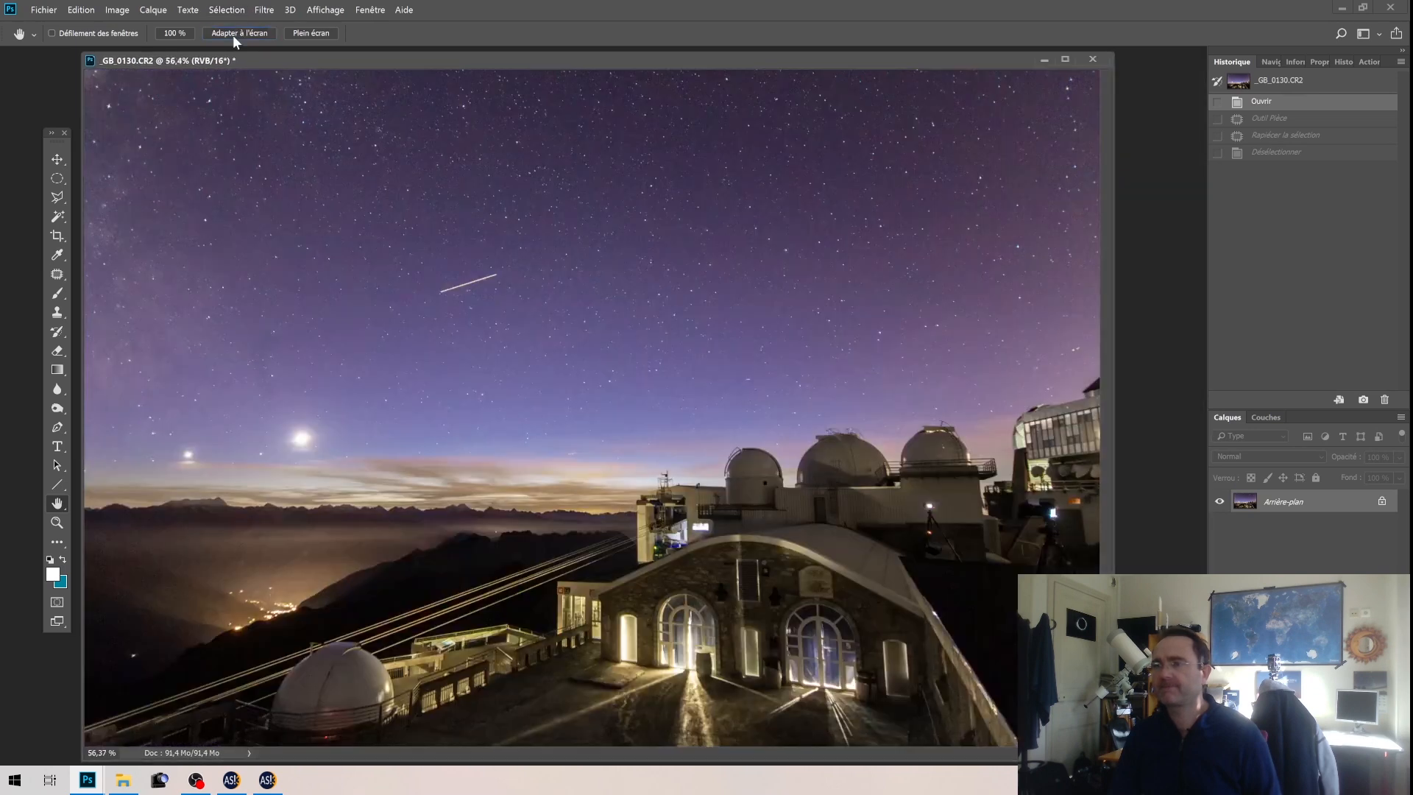
left_click(112, 10)
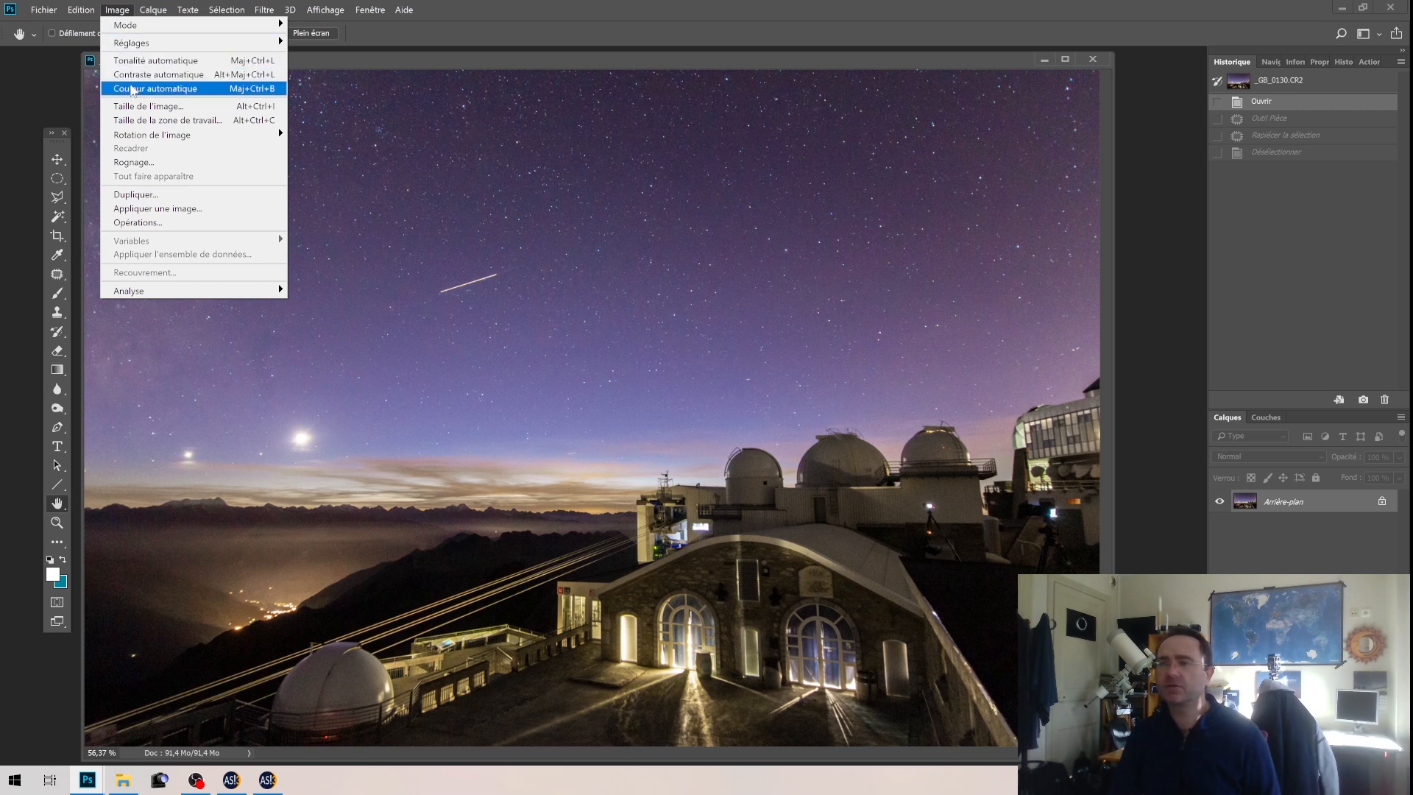
left_click(132, 89)
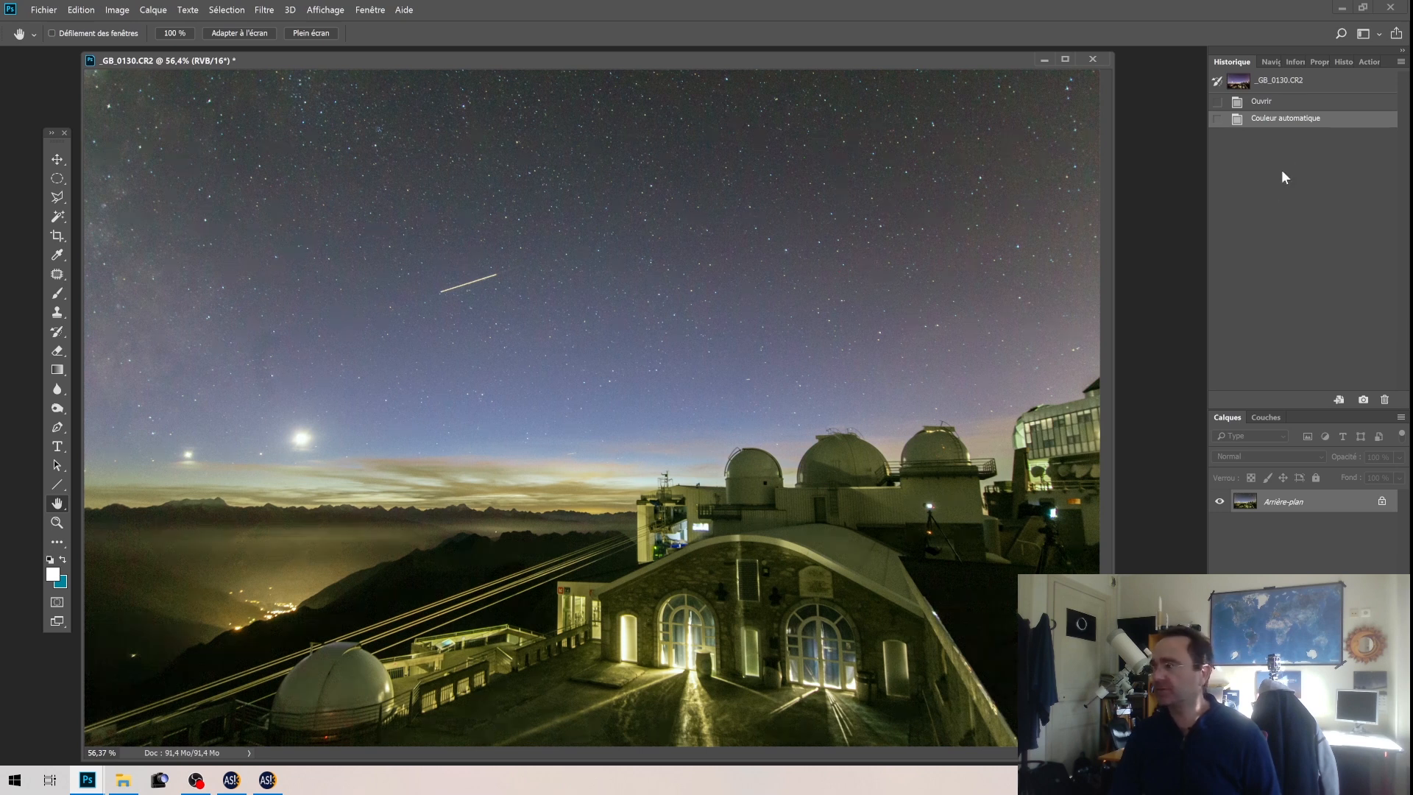
left_click(1283, 104)
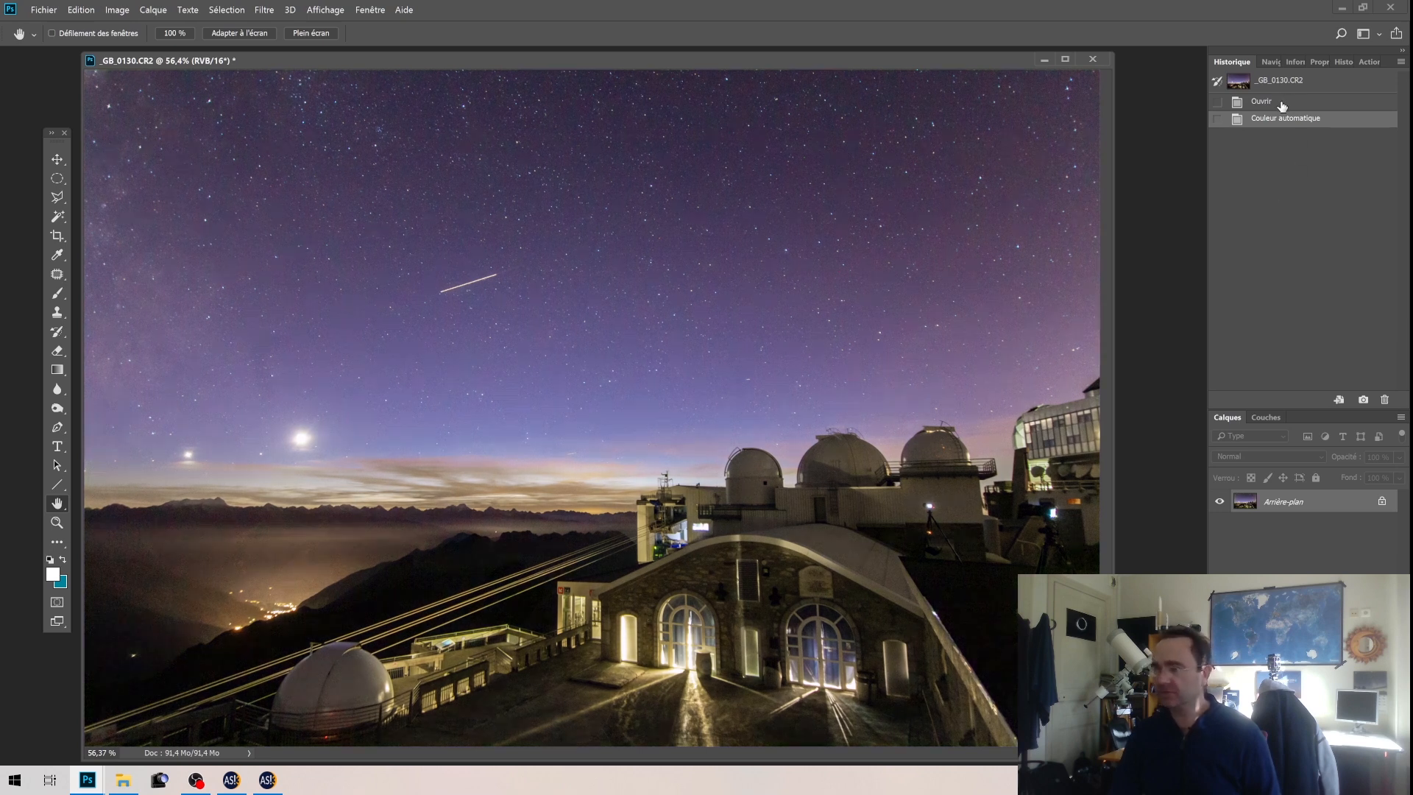
Examine the resampling methods available in the Image Size settings (Taille de l'image), and close them without resizing the photo
left_click(116, 9)
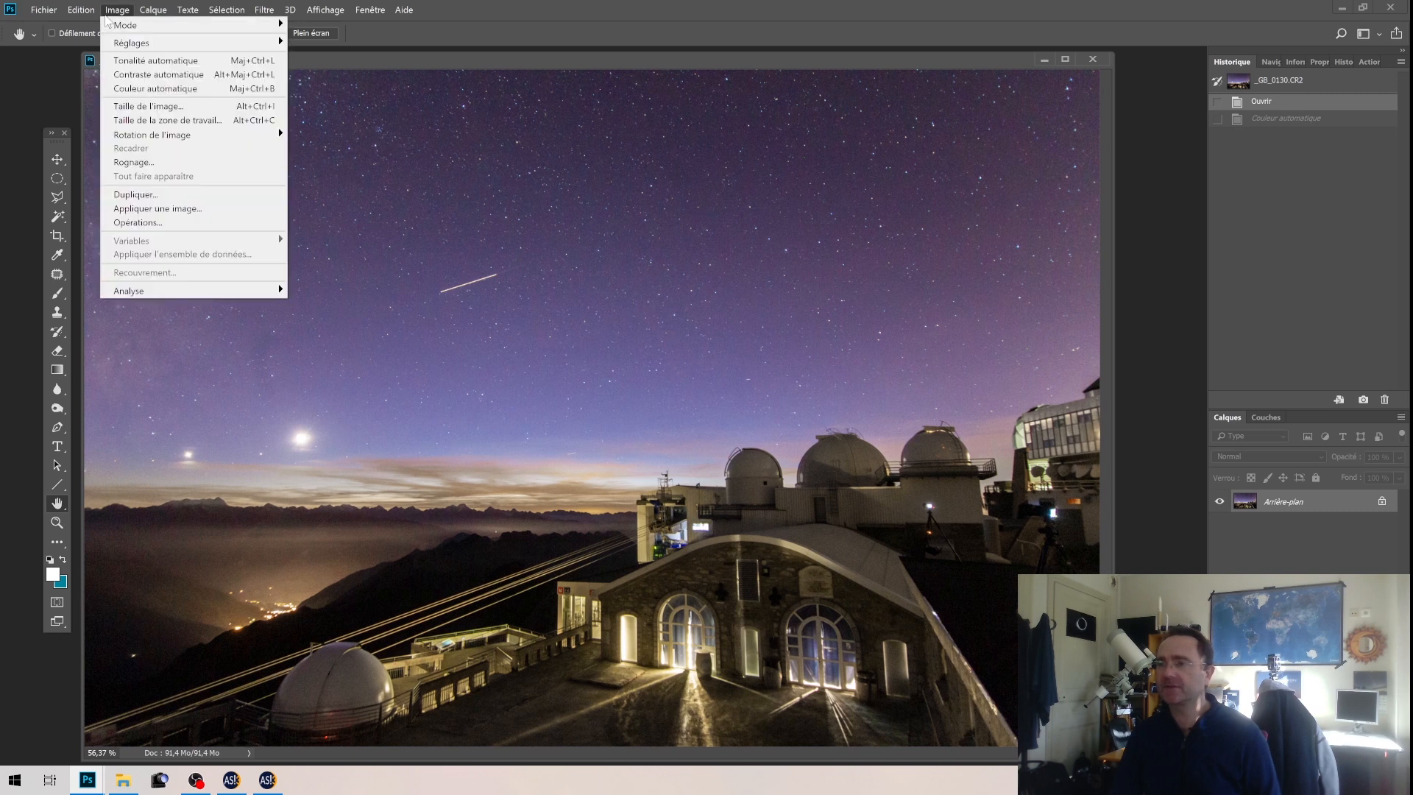
mouse_move(81, 10)
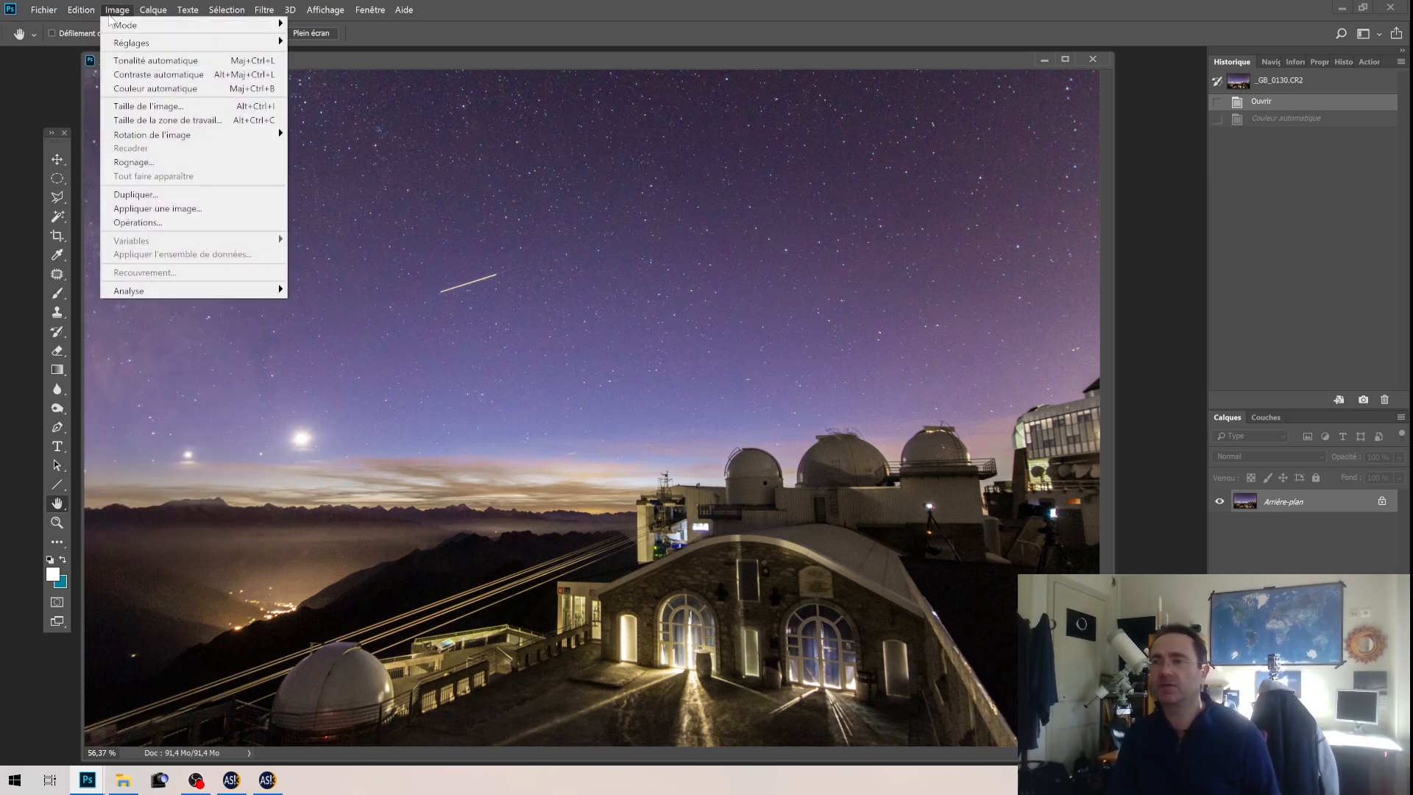
left_click(83, 9)
left_click(116, 10)
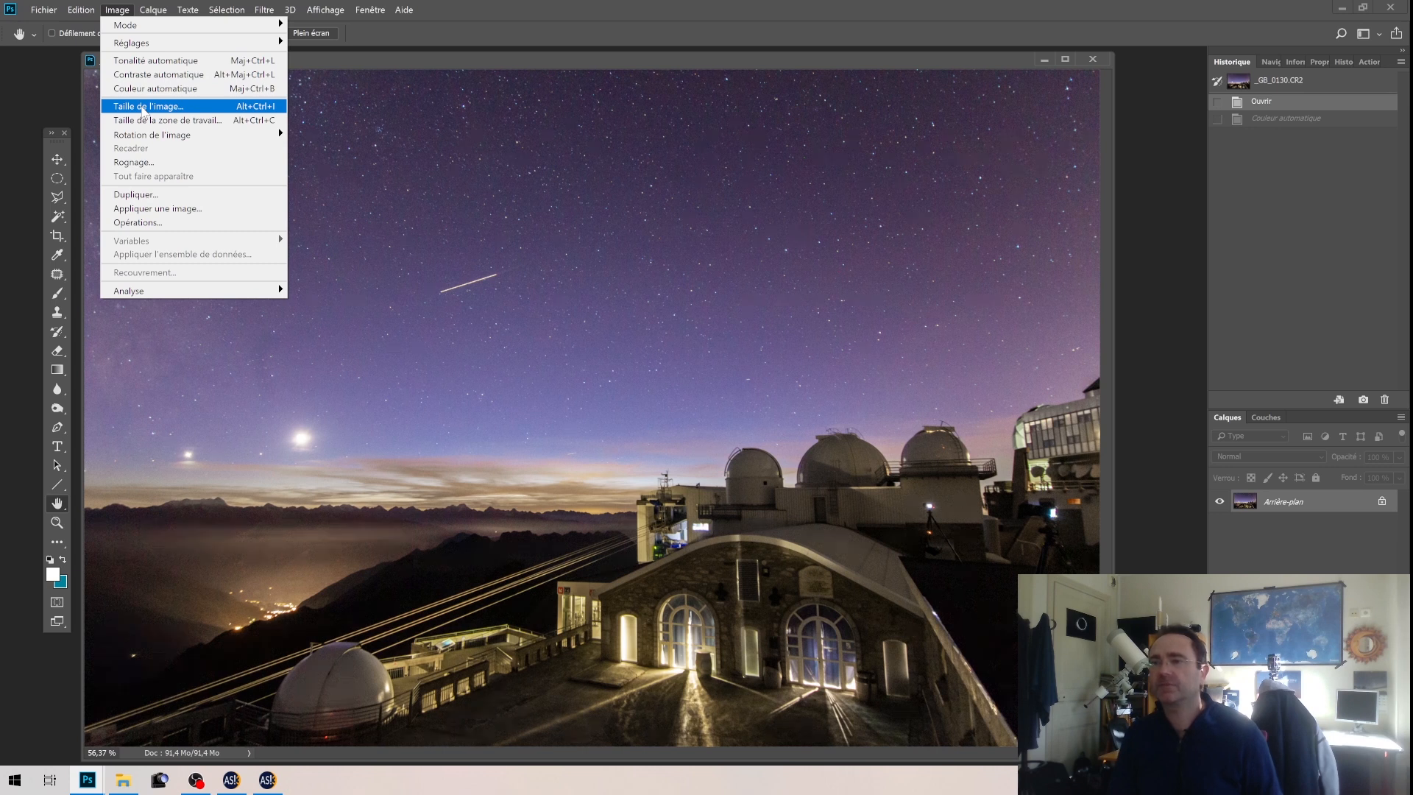
left_click(143, 107)
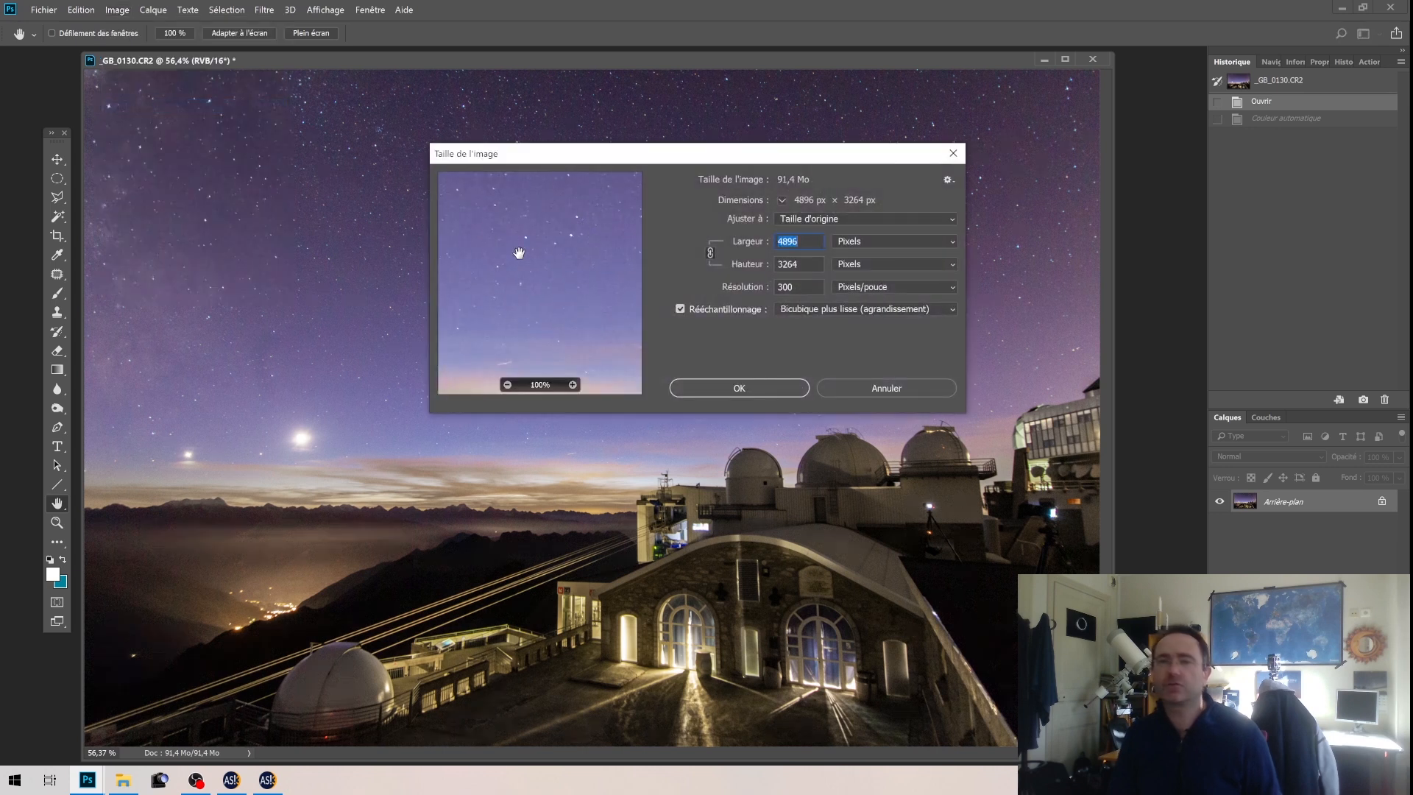
left_click(838, 308)
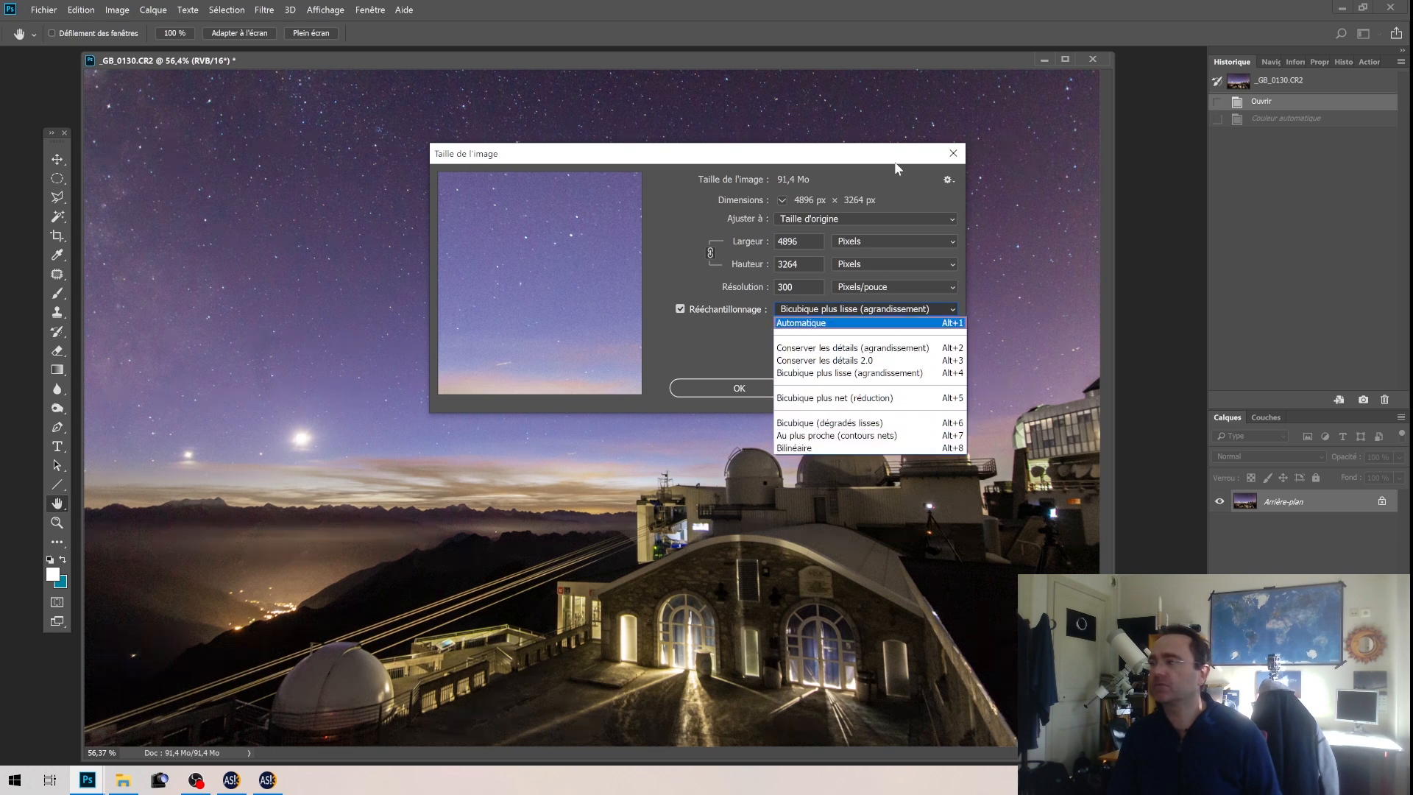
left_click(954, 154)
left_click(953, 154)
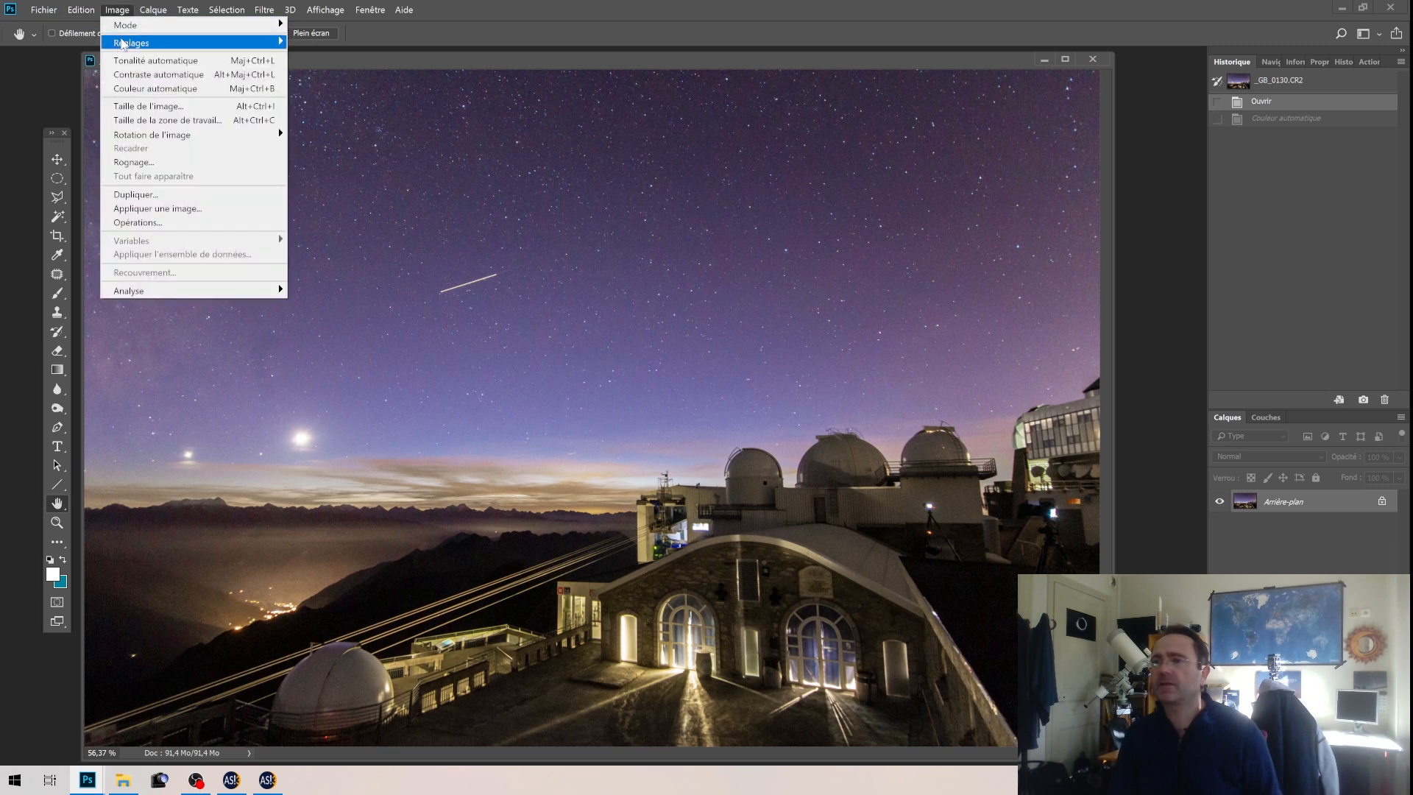
View the Brightness/Contrast adjustment (Luminosité/Contraste) for the photo and cancel it without changing any value
mouse_move(126, 47)
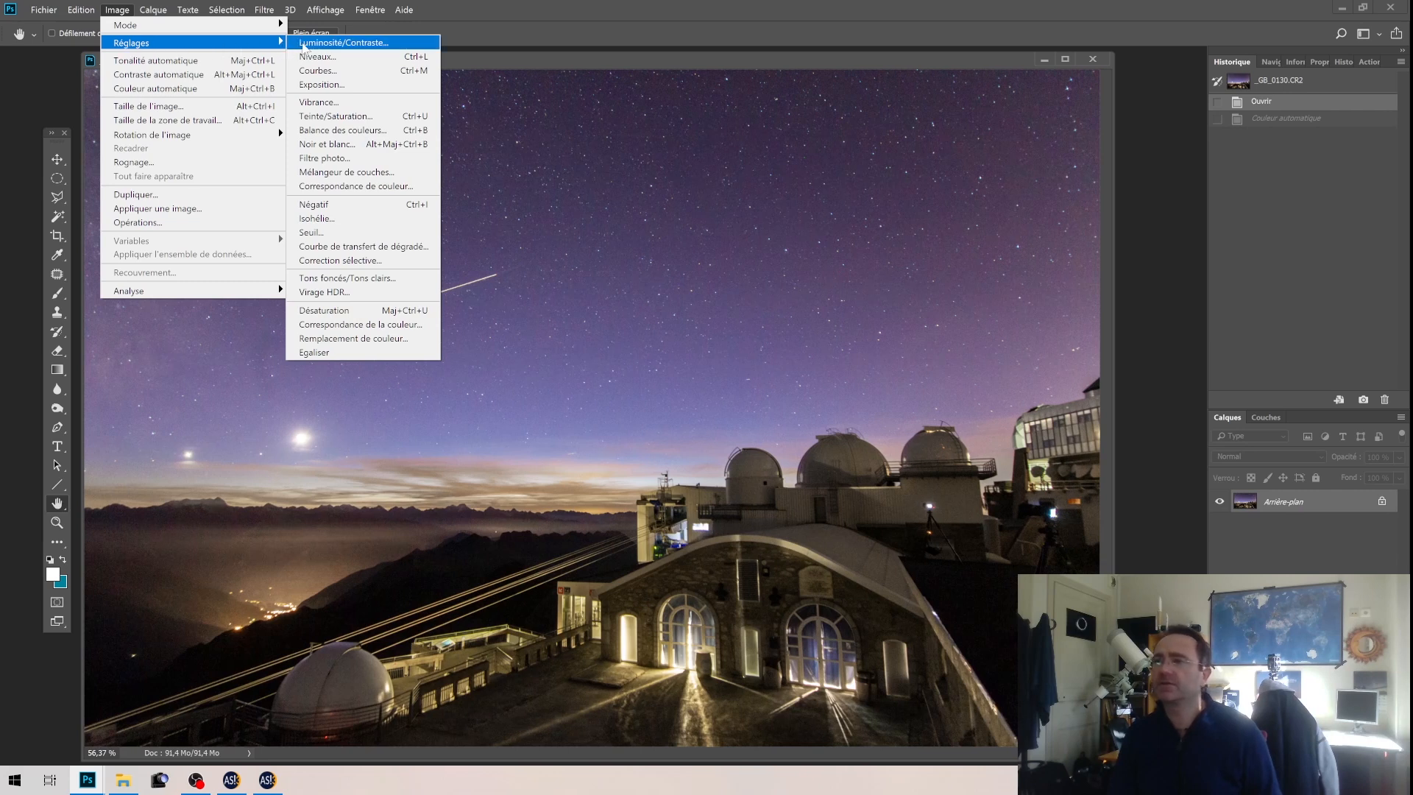
left_click(343, 43)
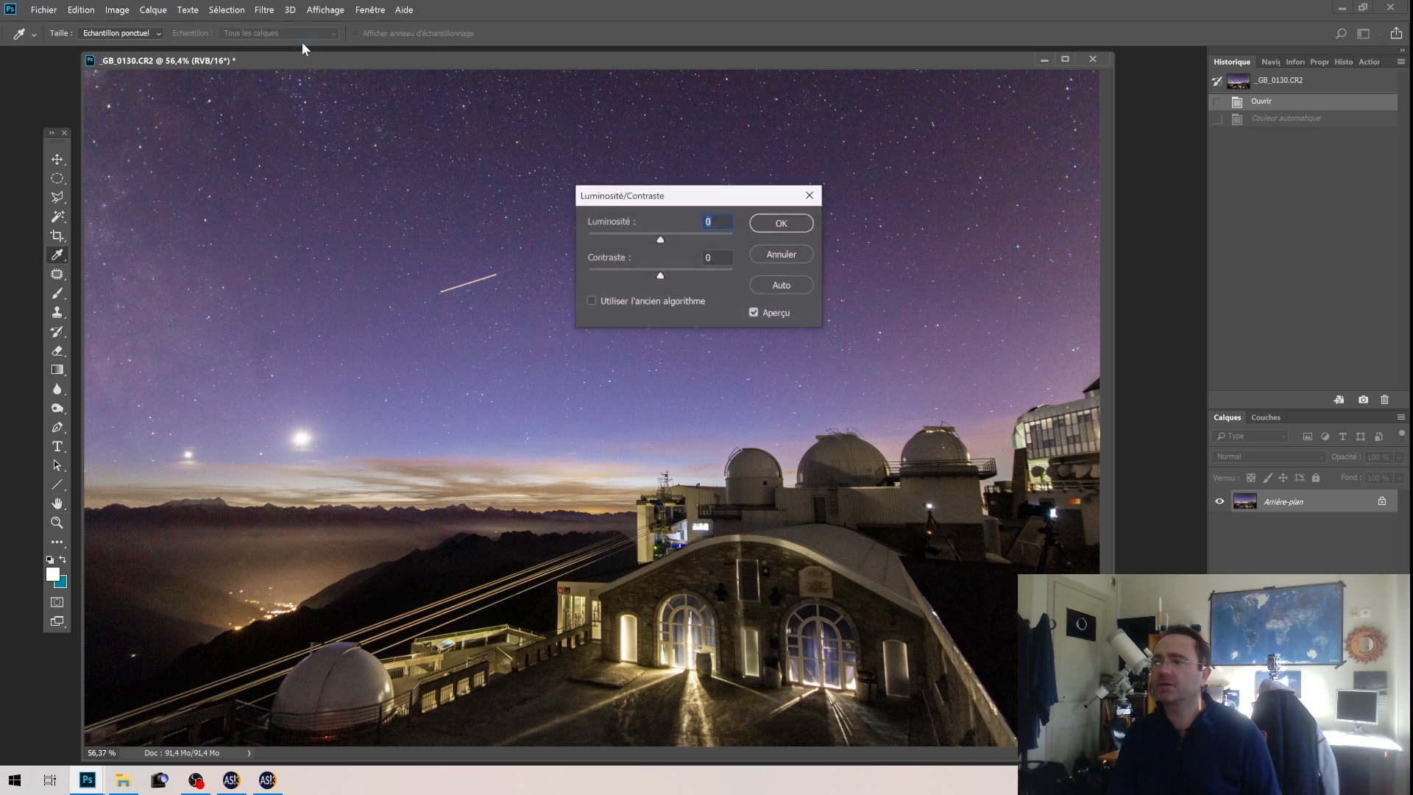
left_click(794, 255)
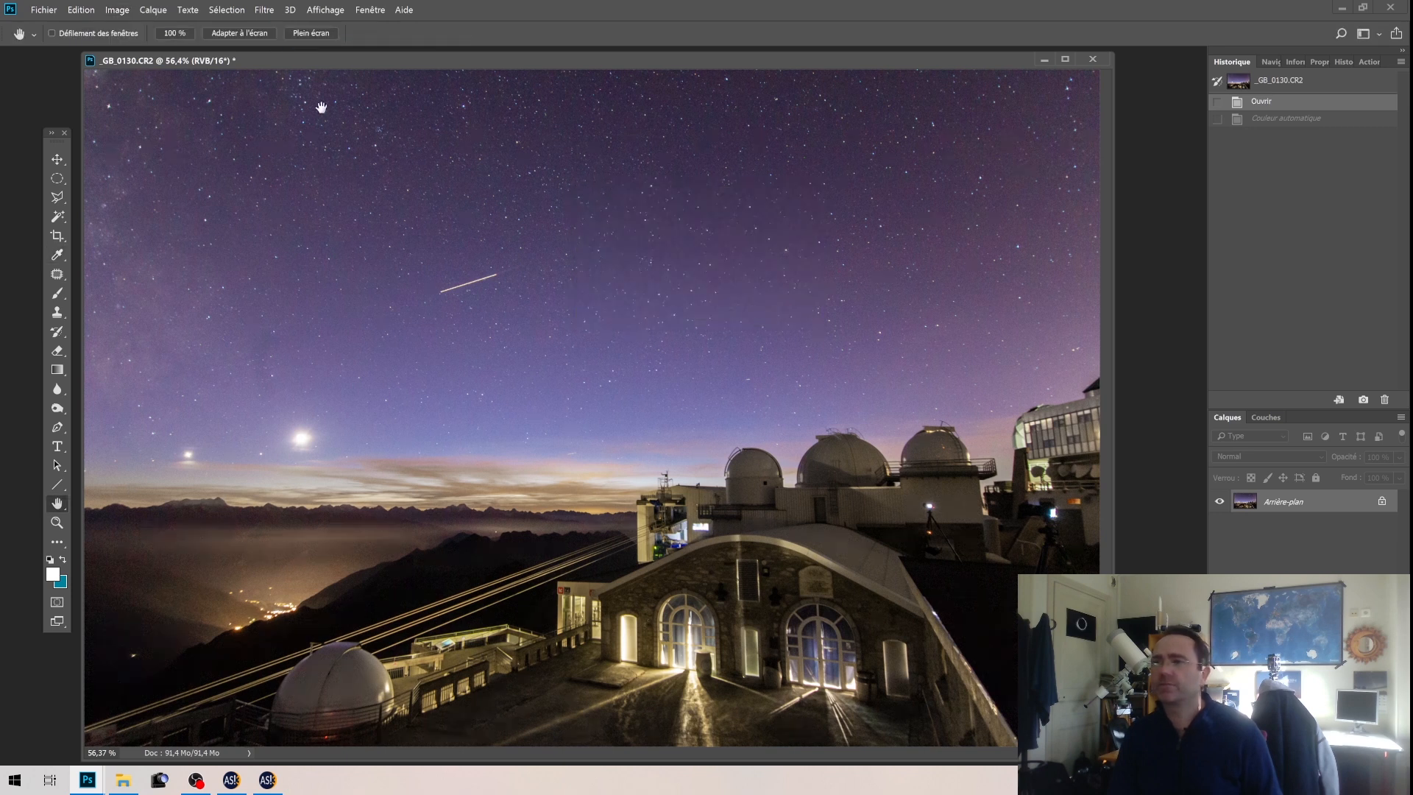
Open the Levels adjustment (Niveaux) for the photo and try its white and black input points, keeping them at 255 and 0
left_click(126, 11)
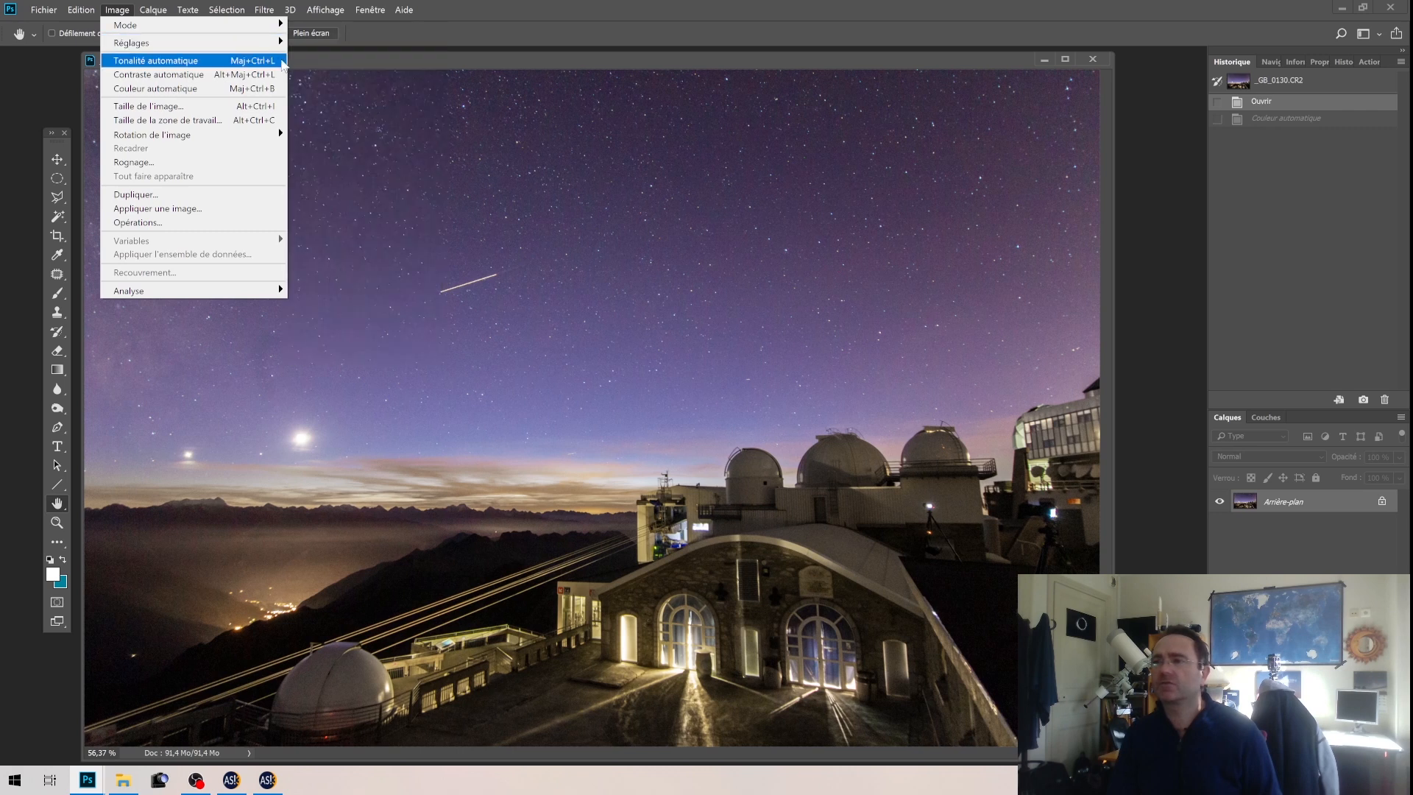
mouse_move(276, 44)
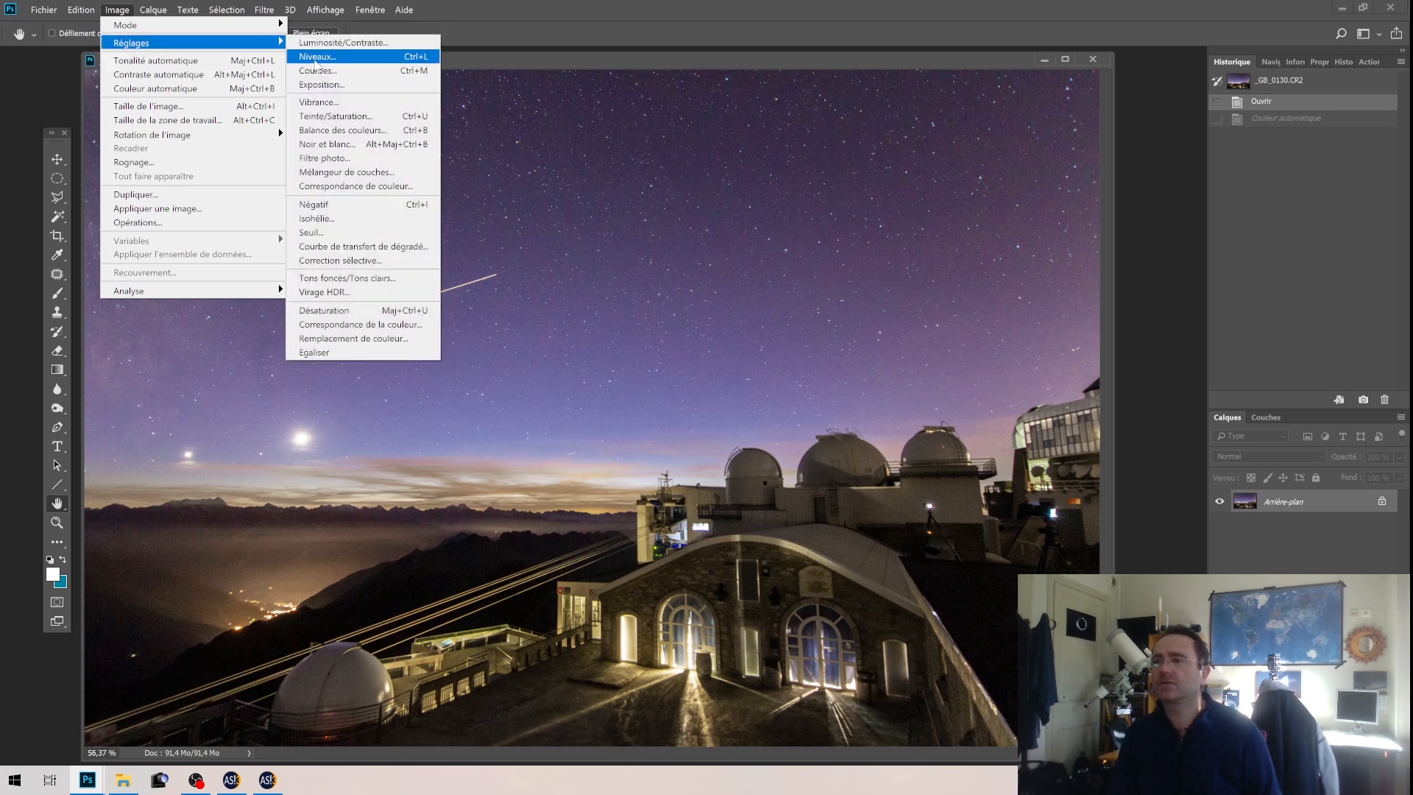
left_click(315, 57)
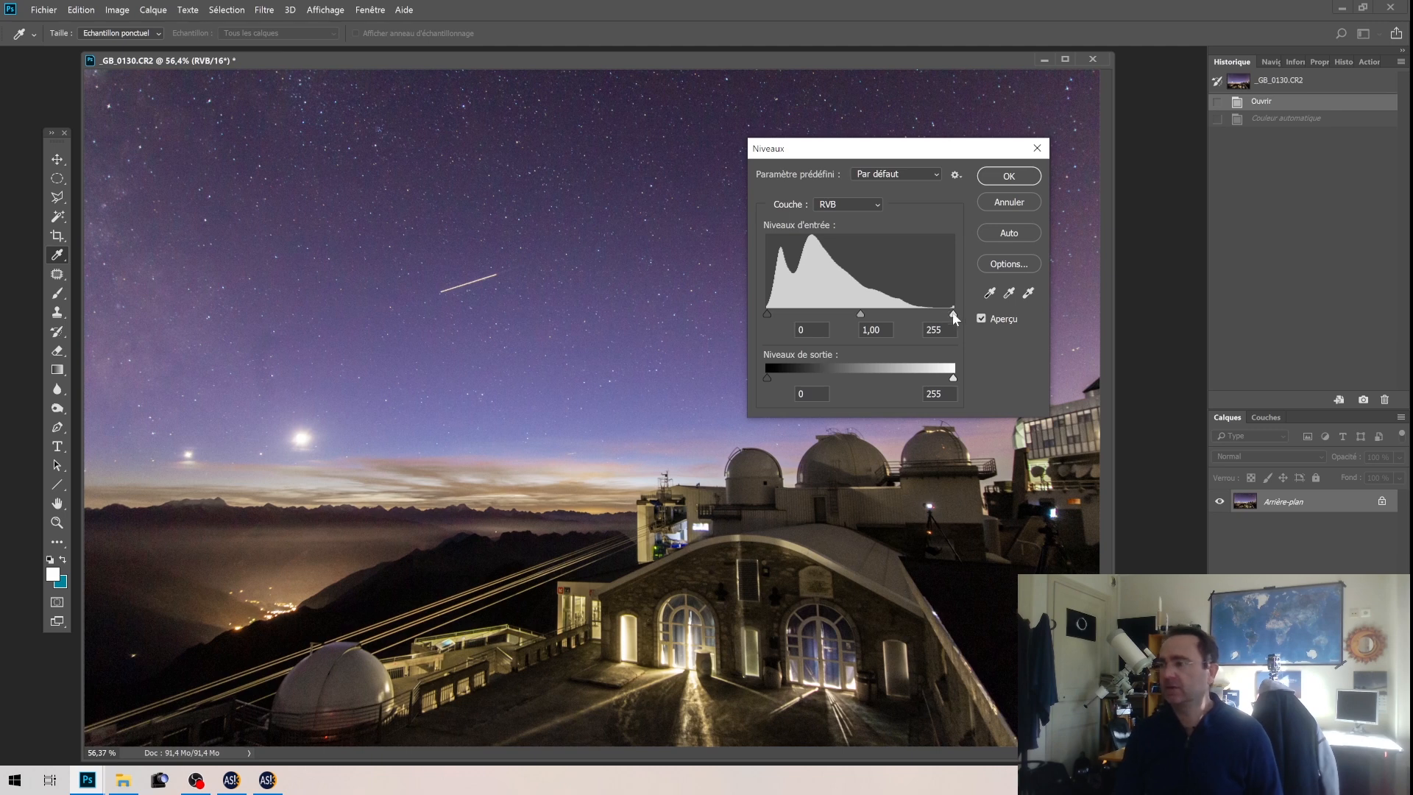
left_click_drag(954, 315, 1053, 294)
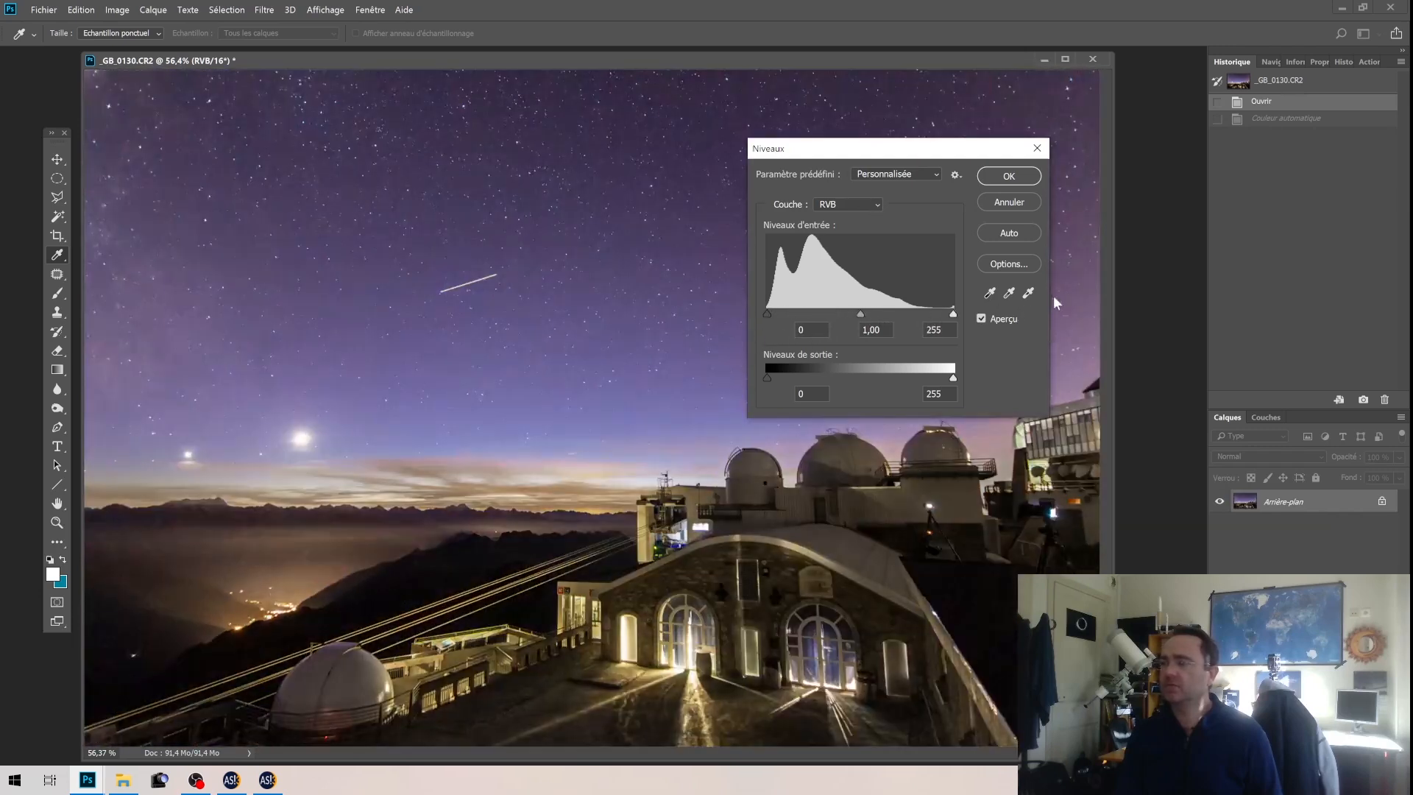
left_click_drag(951, 314, 1032, 308)
left_click_drag(770, 313, 668, 330)
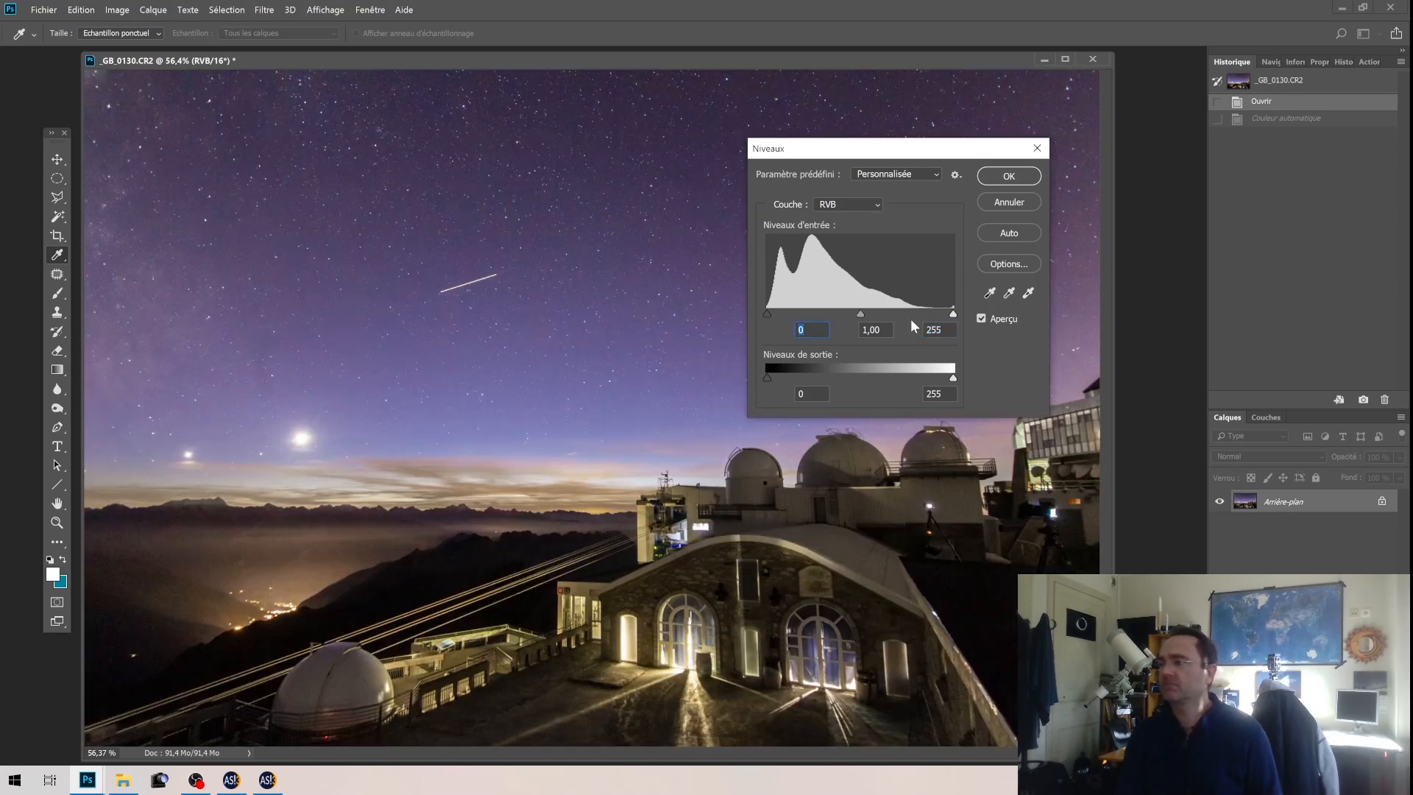
left_click_drag(954, 311, 1000, 306)
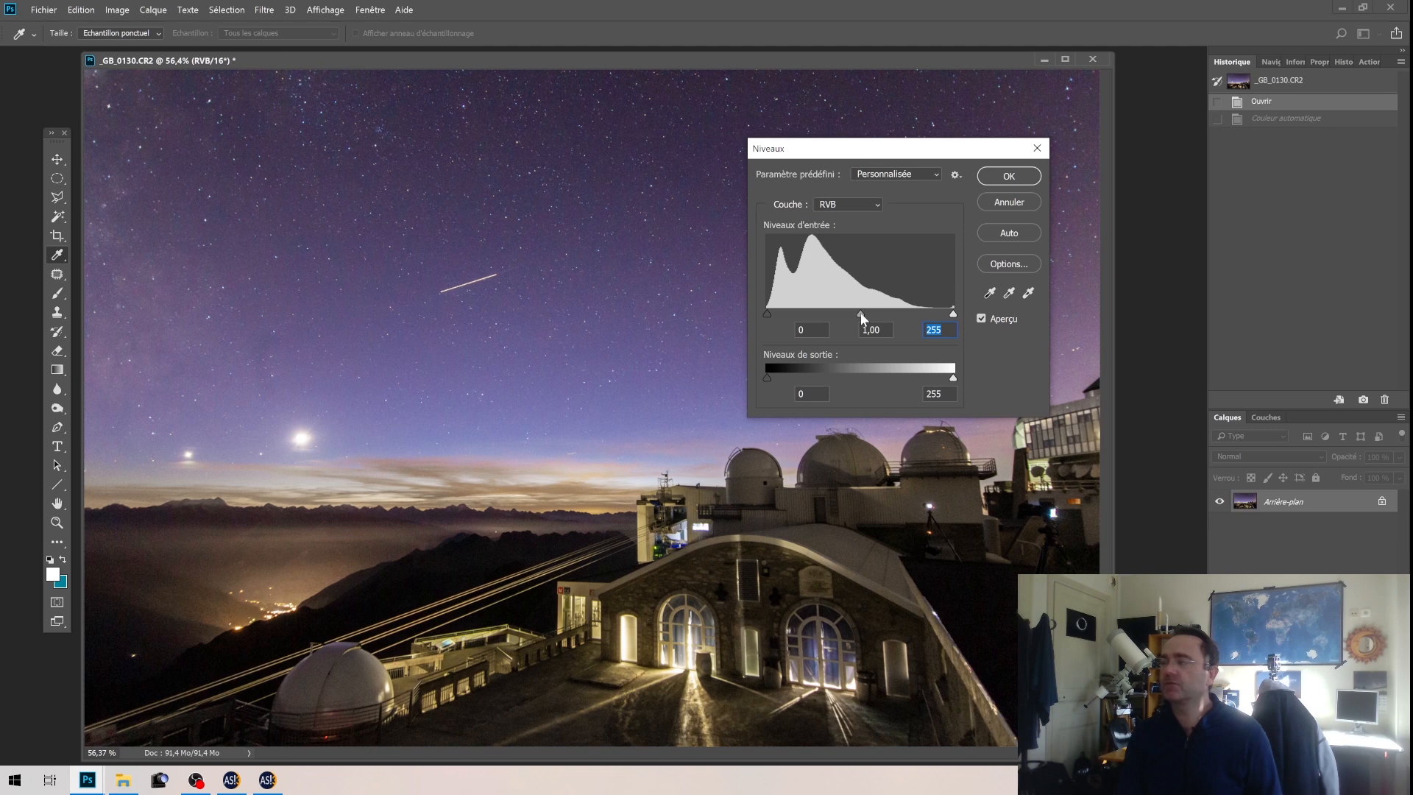
Try brightening the midtones to 1,22 and darkening them in Levels, reset the midtone value to 1 and apply the adjustment
mouse_move(860, 312)
left_mouse_down()
mouse_move(912, 312)
mouse_move(792, 320)
mouse_move(922, 314)
mouse_move(812, 330)
mouse_move(847, 319)
left_mouse_up()
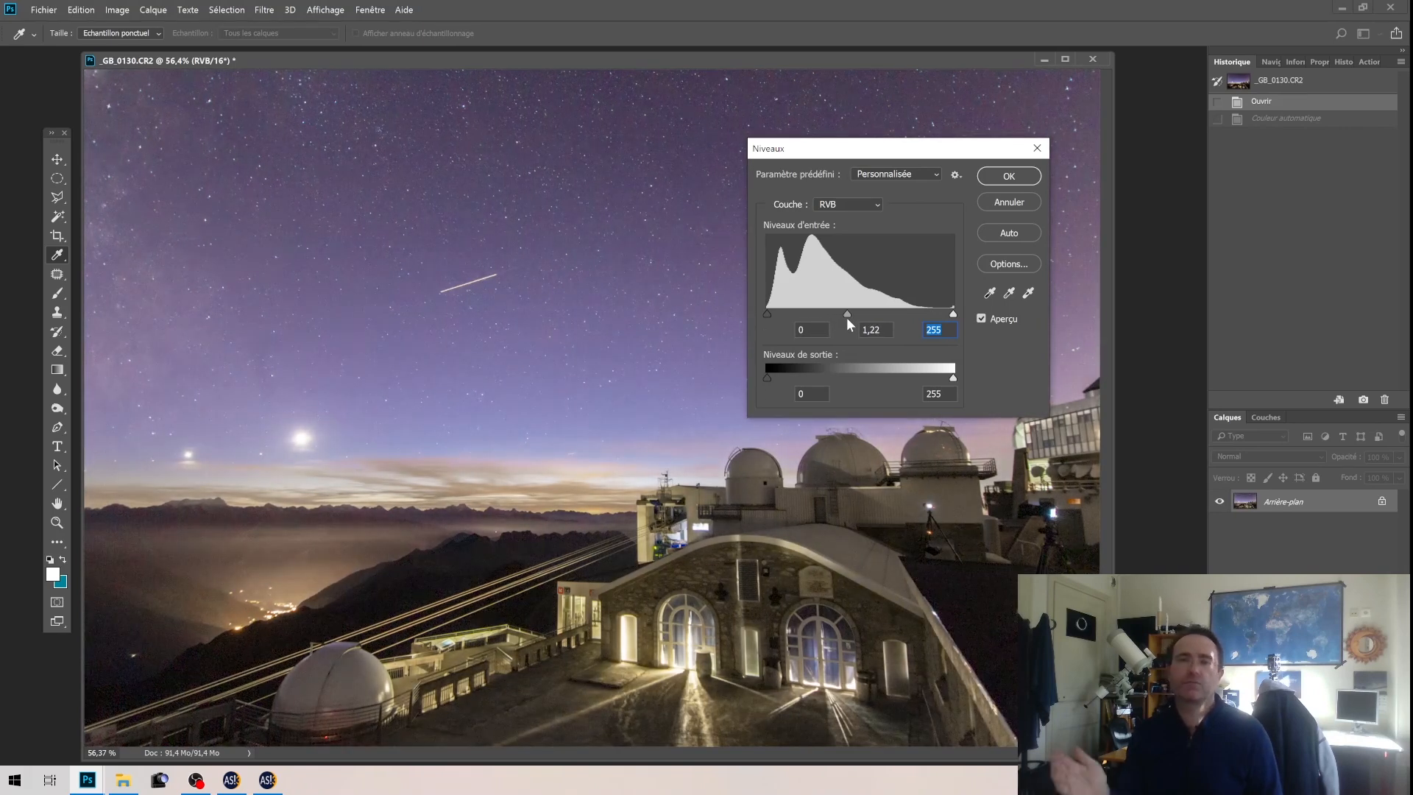
mouse_move(850, 317)
left_mouse_down()
mouse_move(934, 308)
mouse_move(797, 329)
mouse_move(906, 315)
mouse_move(864, 329)
left_mouse_up()
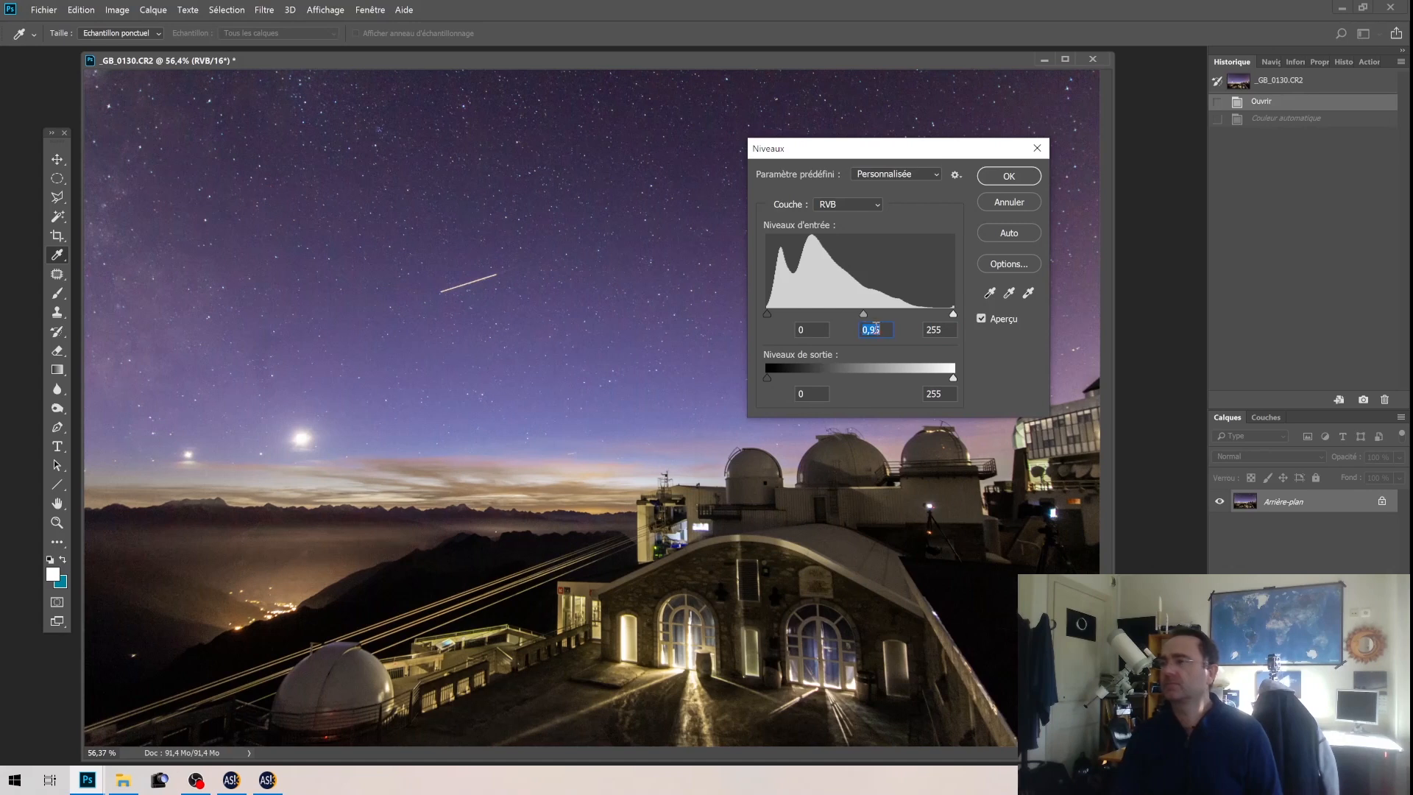
type("1")
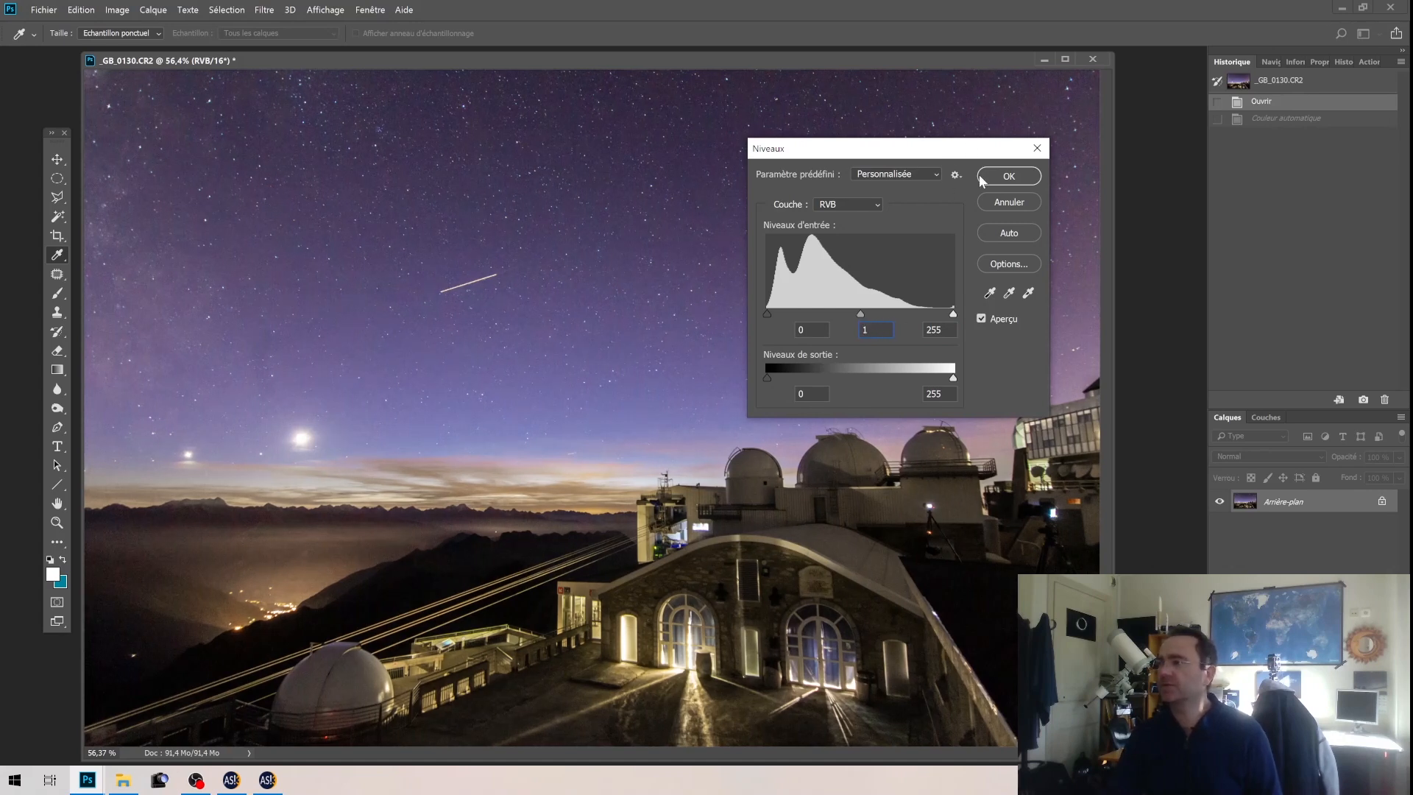
left_click(1008, 176)
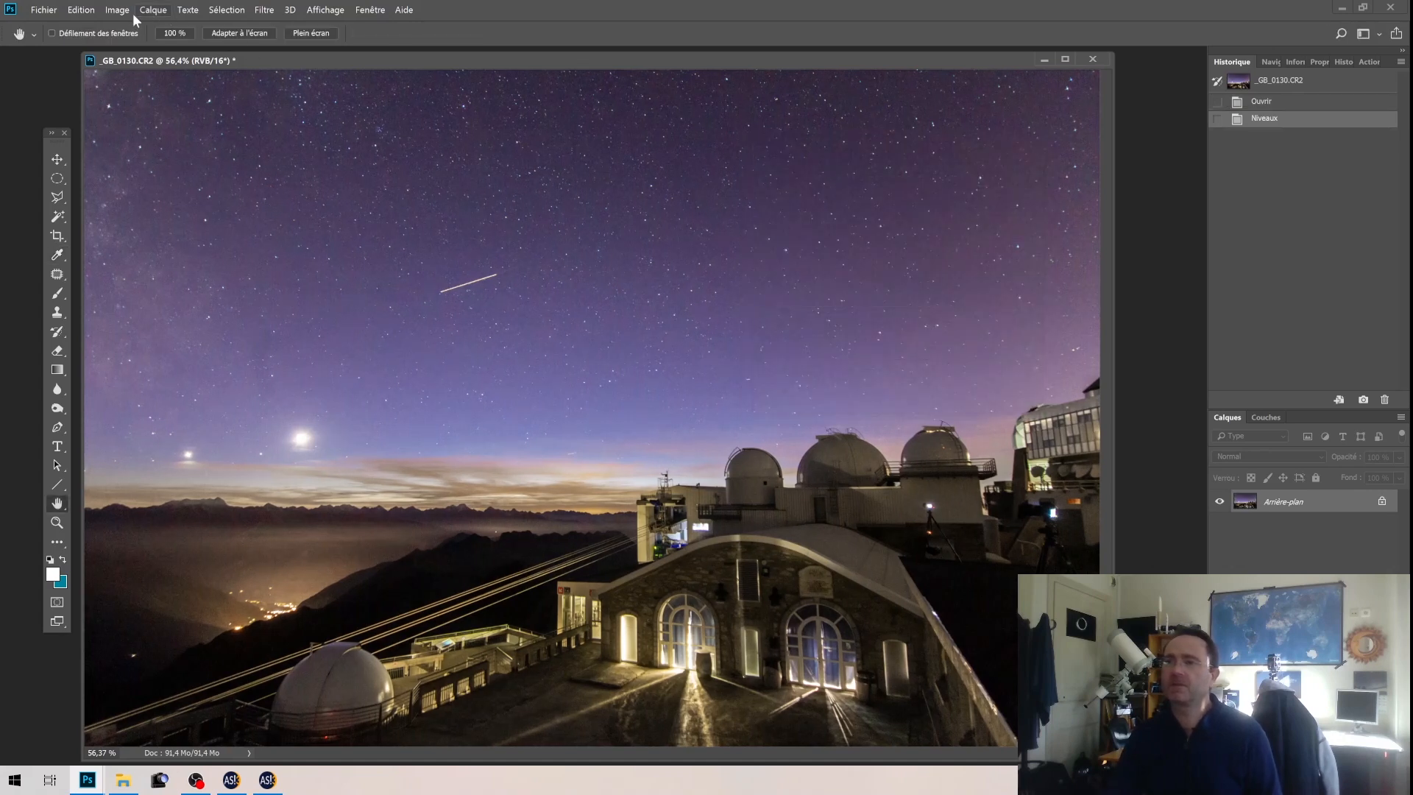
left_click(126, 12)
mouse_move(148, 44)
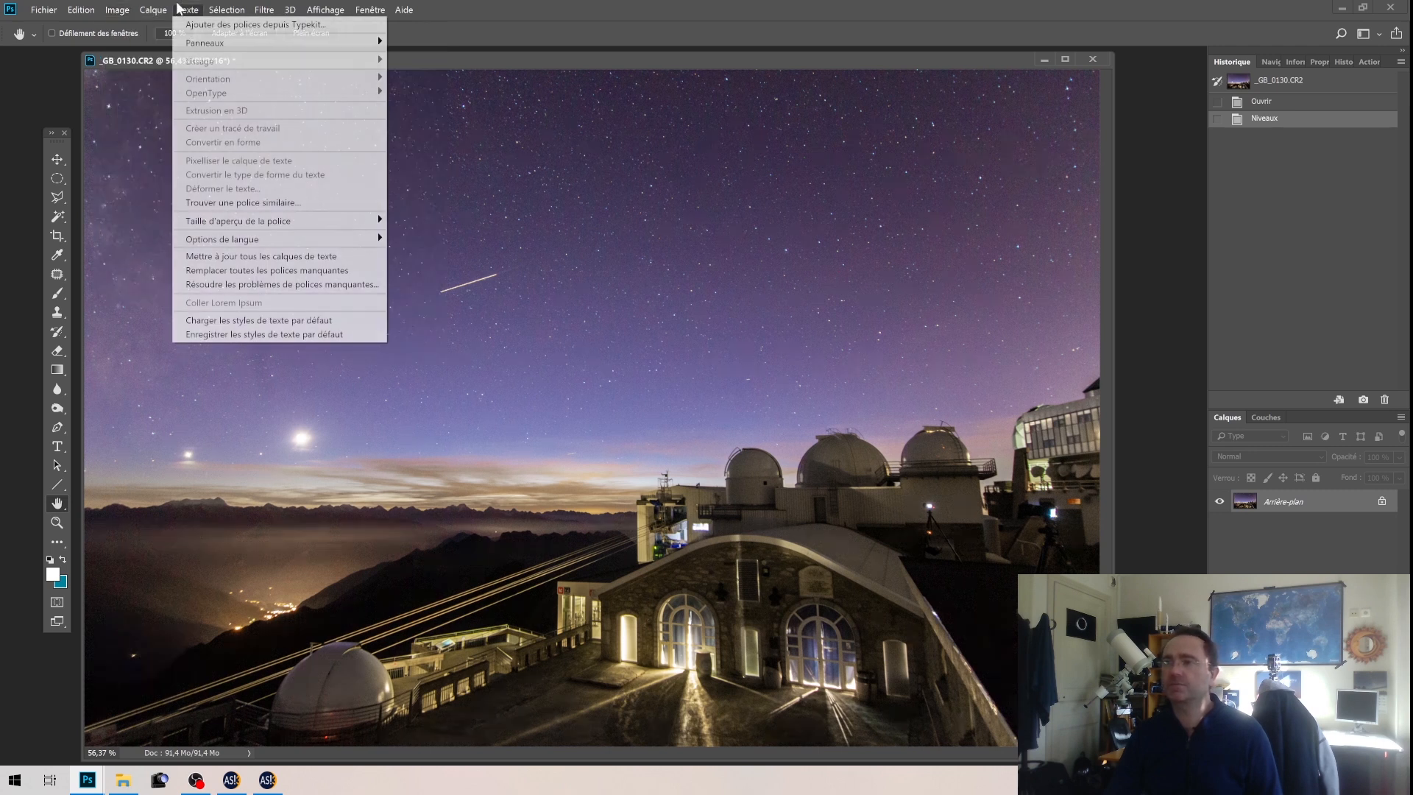
mouse_move(159, 13)
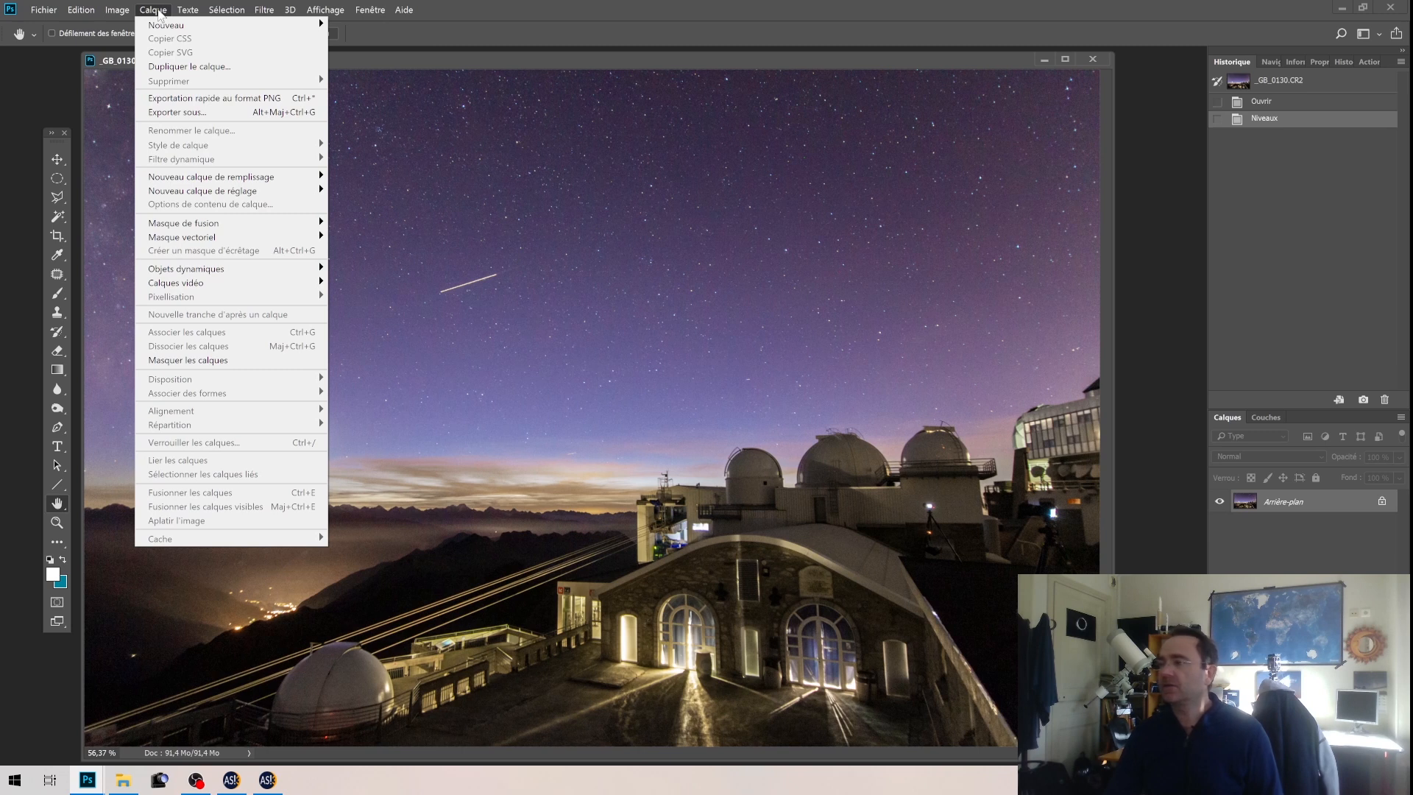
left_click(435, 60)
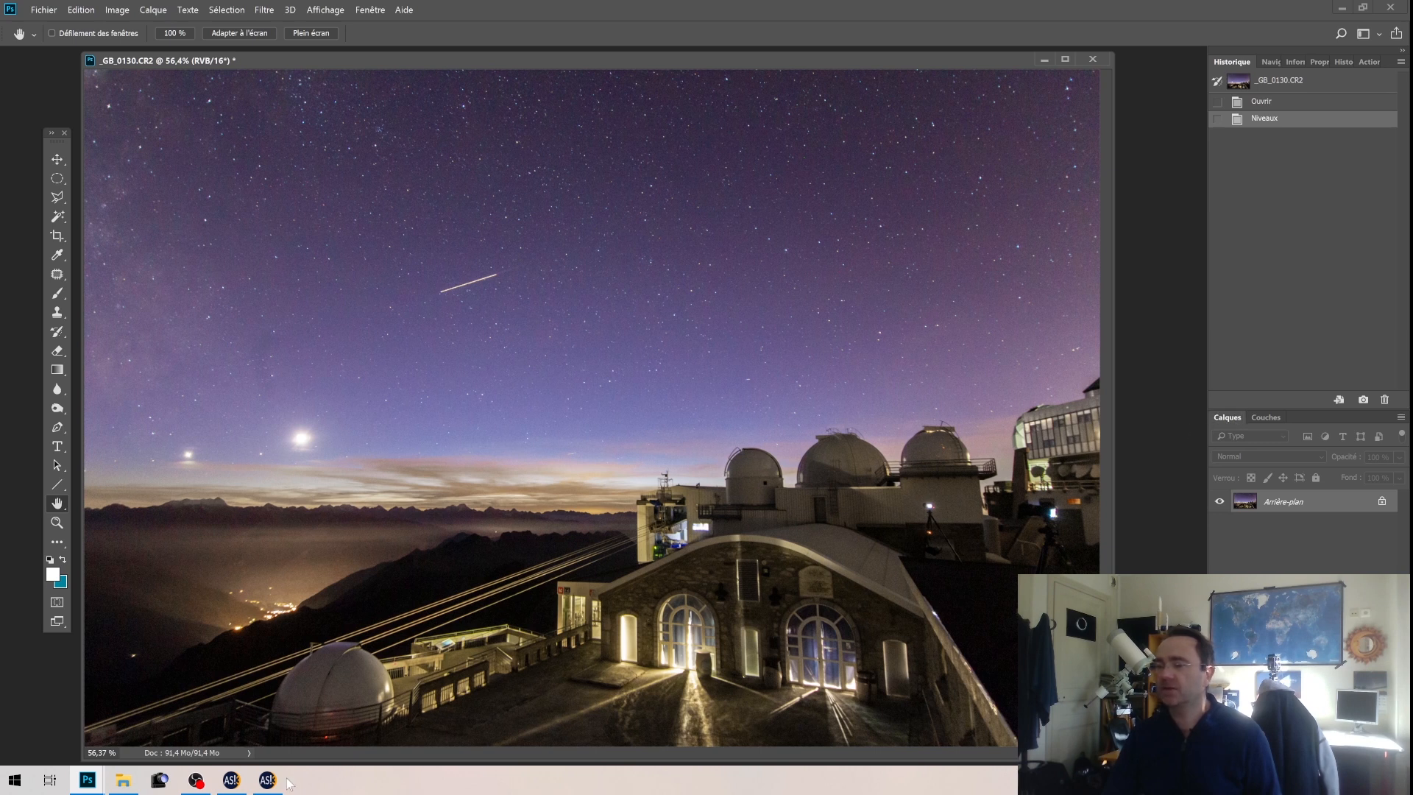
left_click(193, 784)
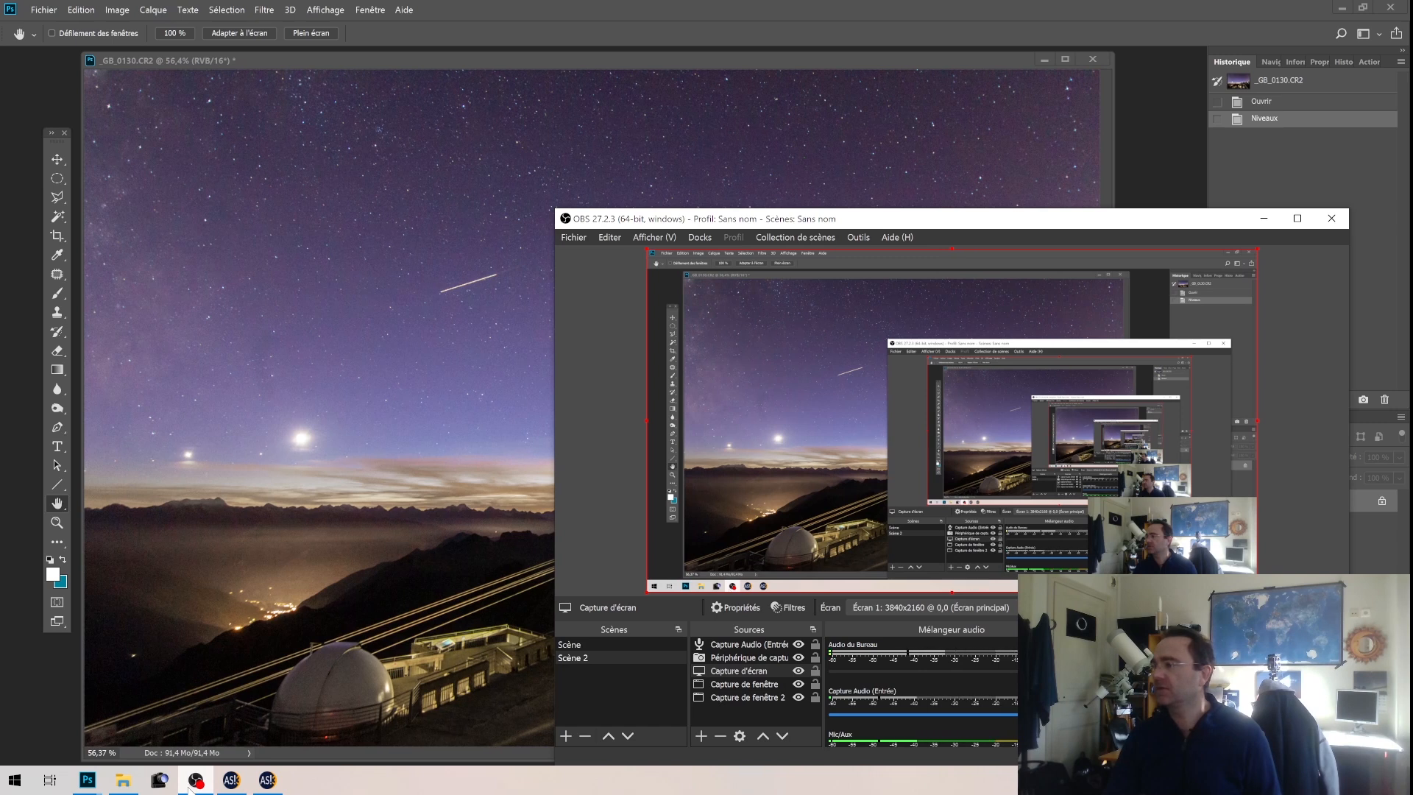
left_click(193, 785)
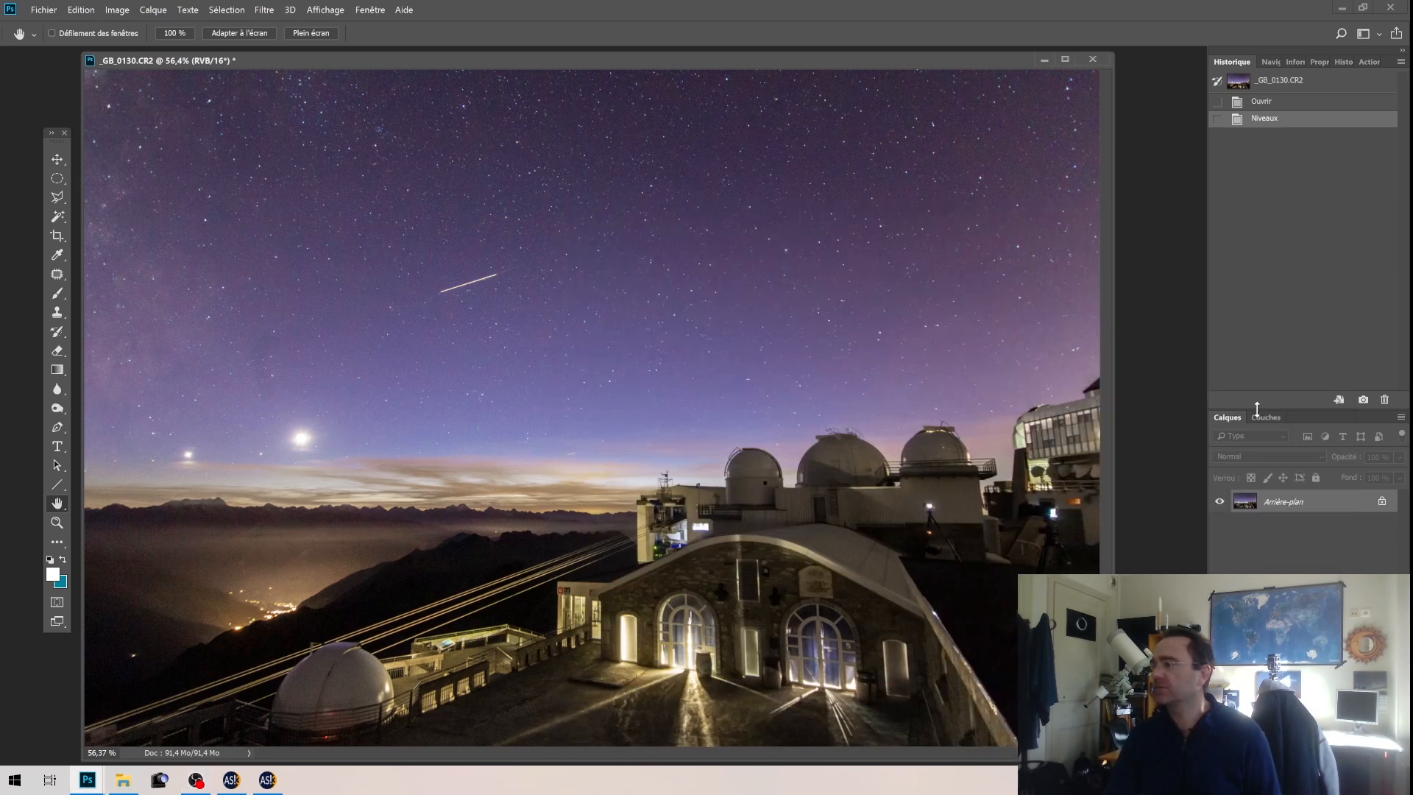
Float the Calques panel over the photo, group the Couches panel with it and show Calques
left_click_drag(1226, 417, 948, 126)
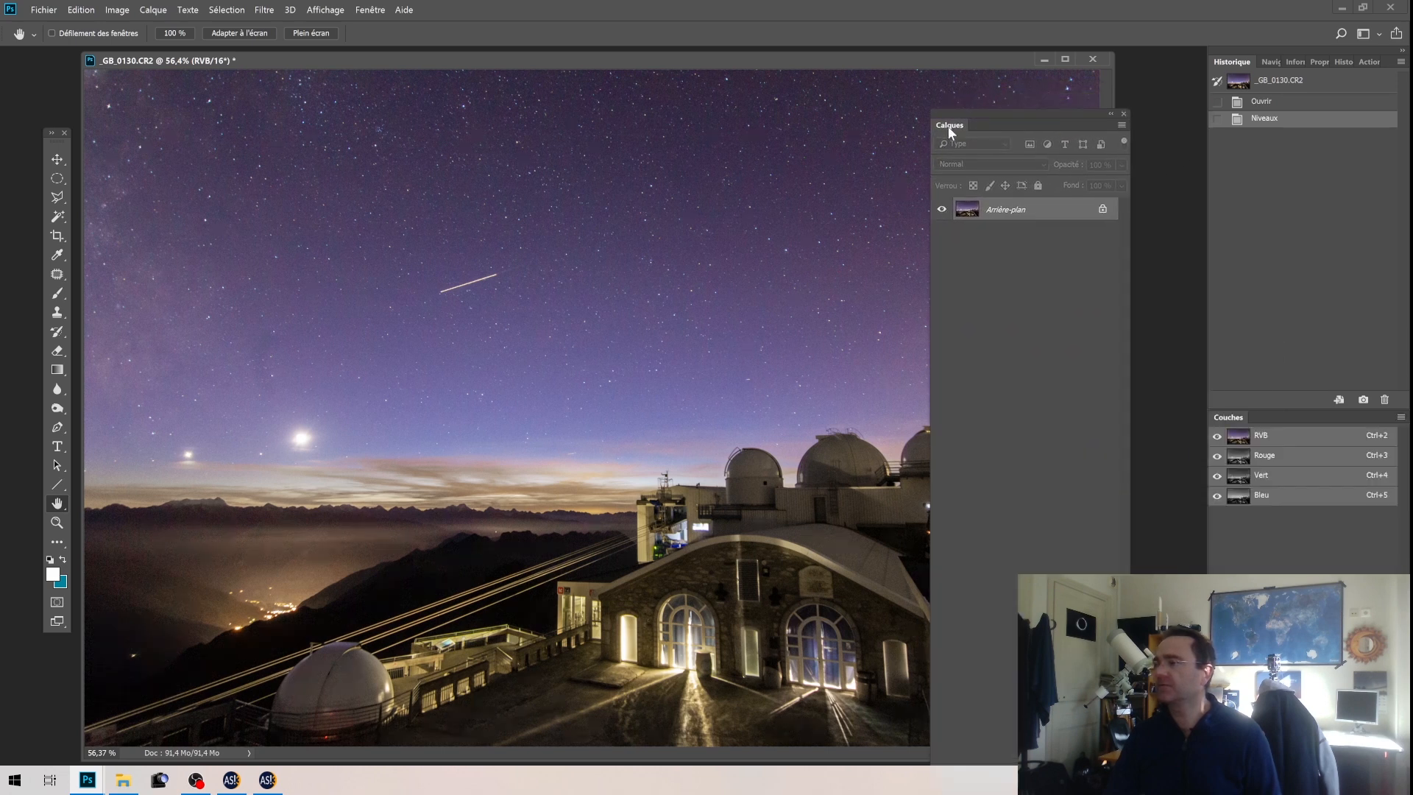
left_click_drag(1224, 415, 982, 128)
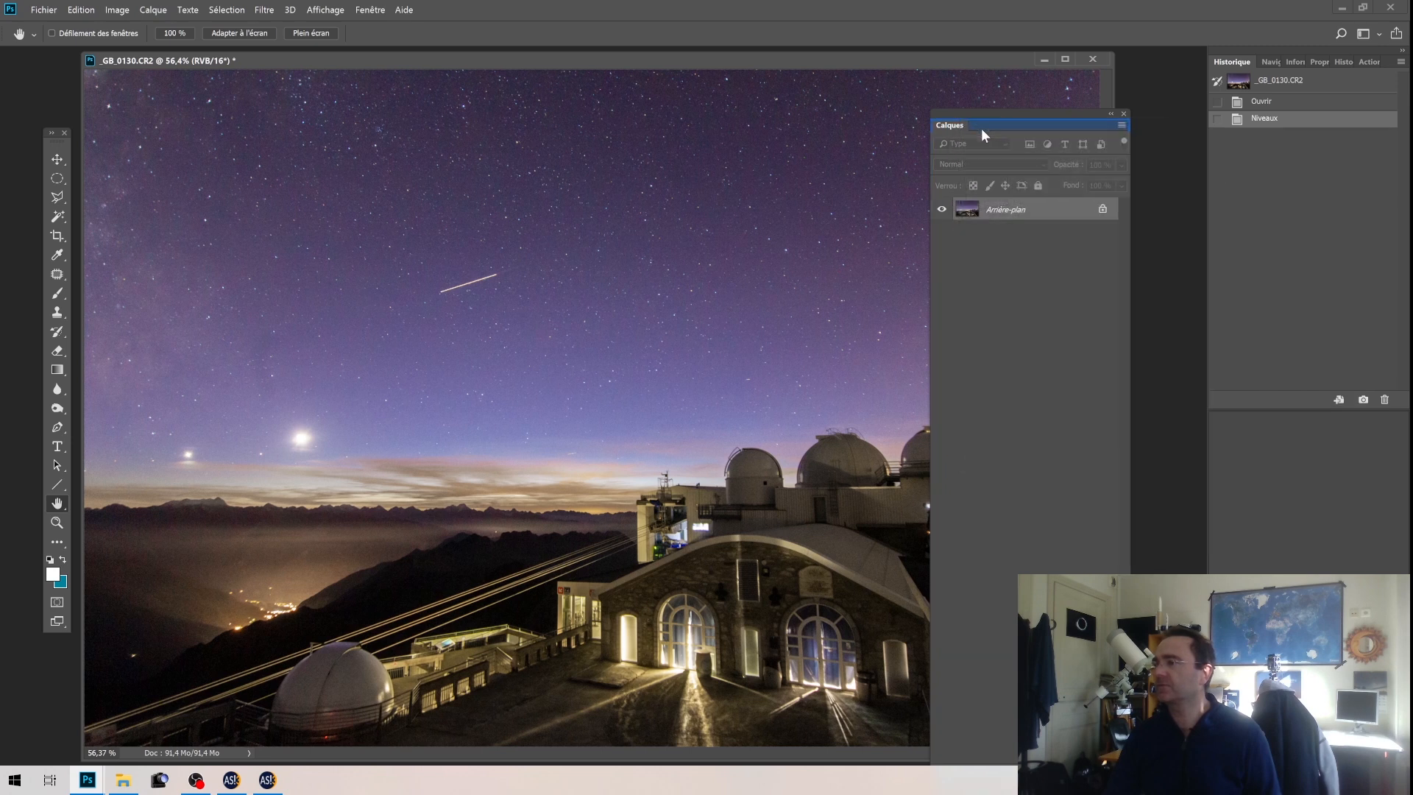
left_click(949, 125)
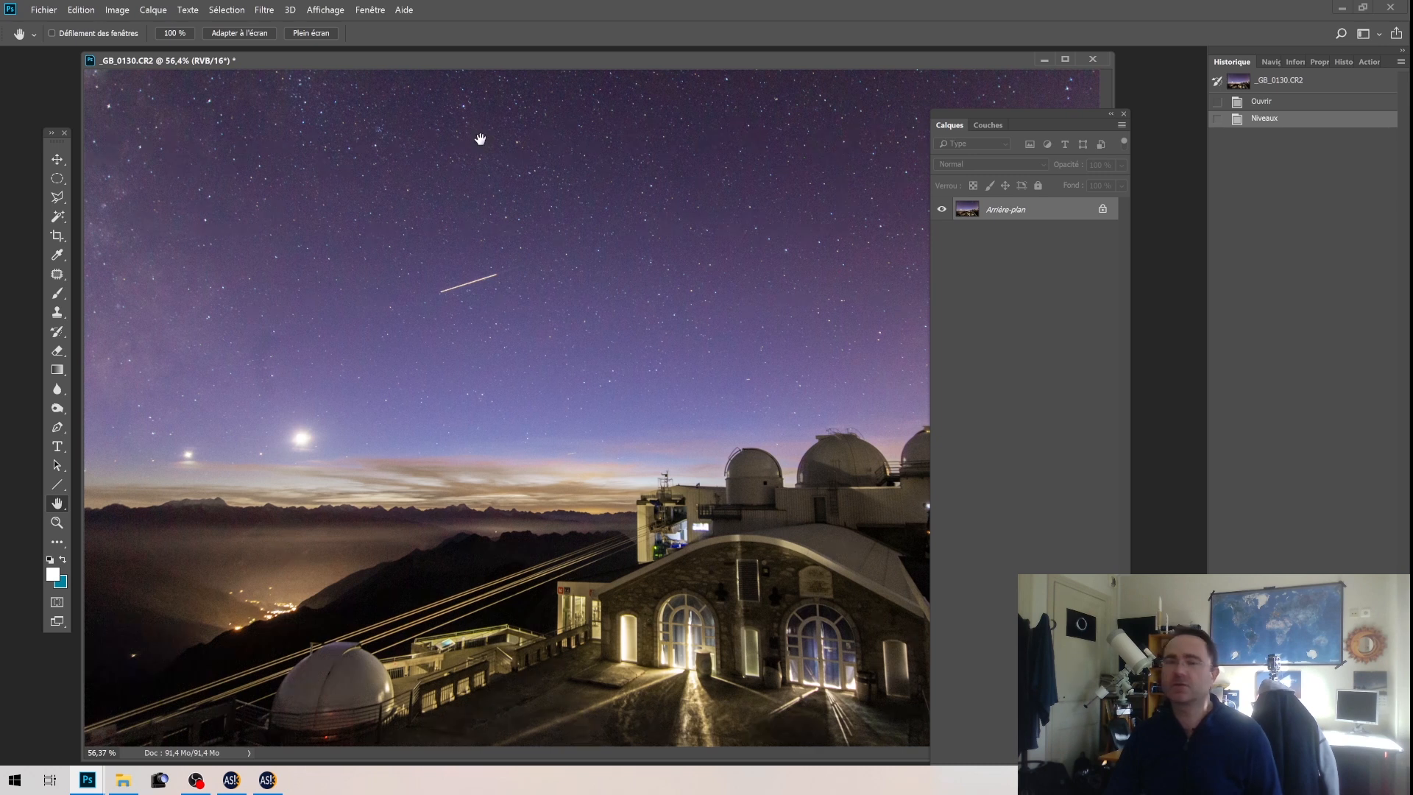
Float the Historique panel over the photo, switch between the Ouvrir and Niveaux states, and dock the panel above Actions
left_click(368, 9)
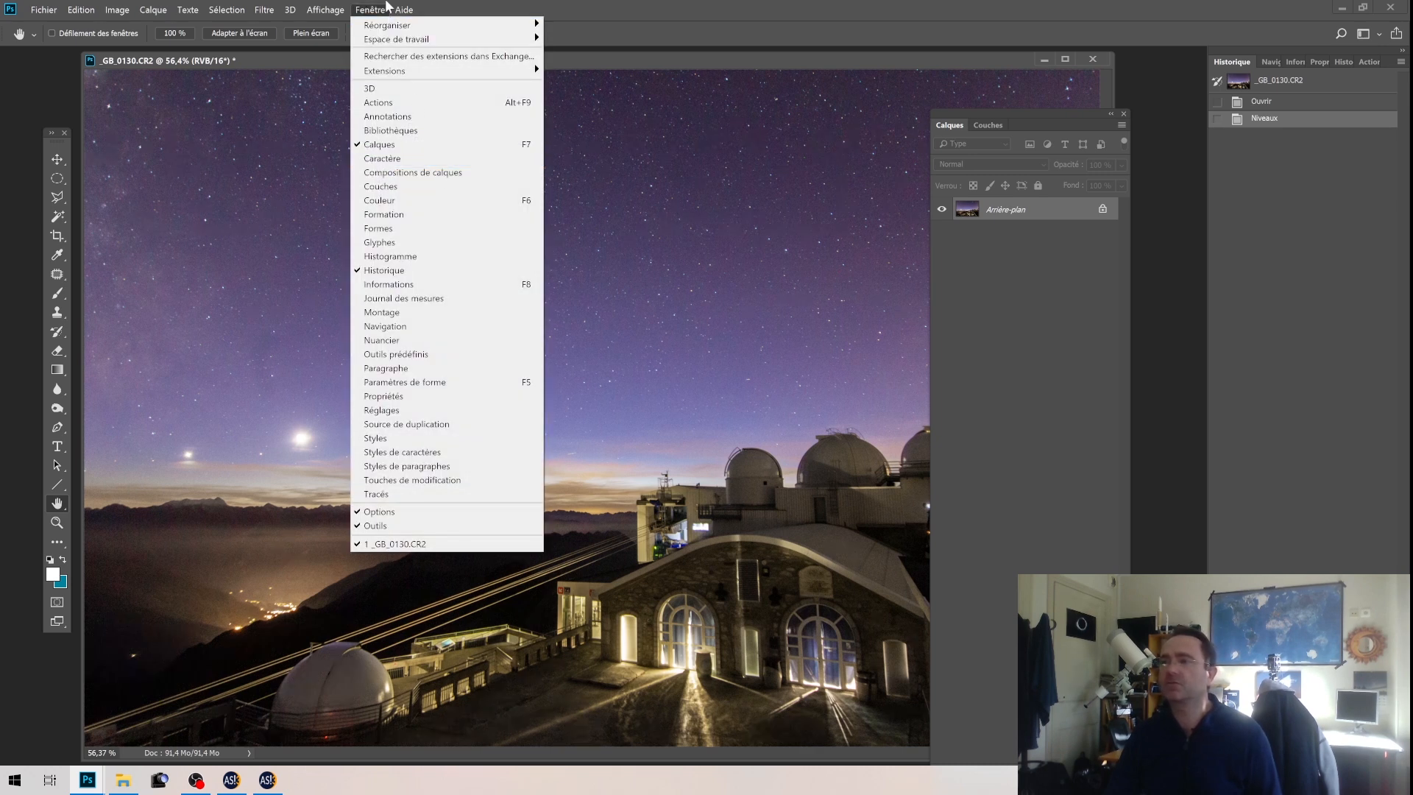
left_click(376, 10)
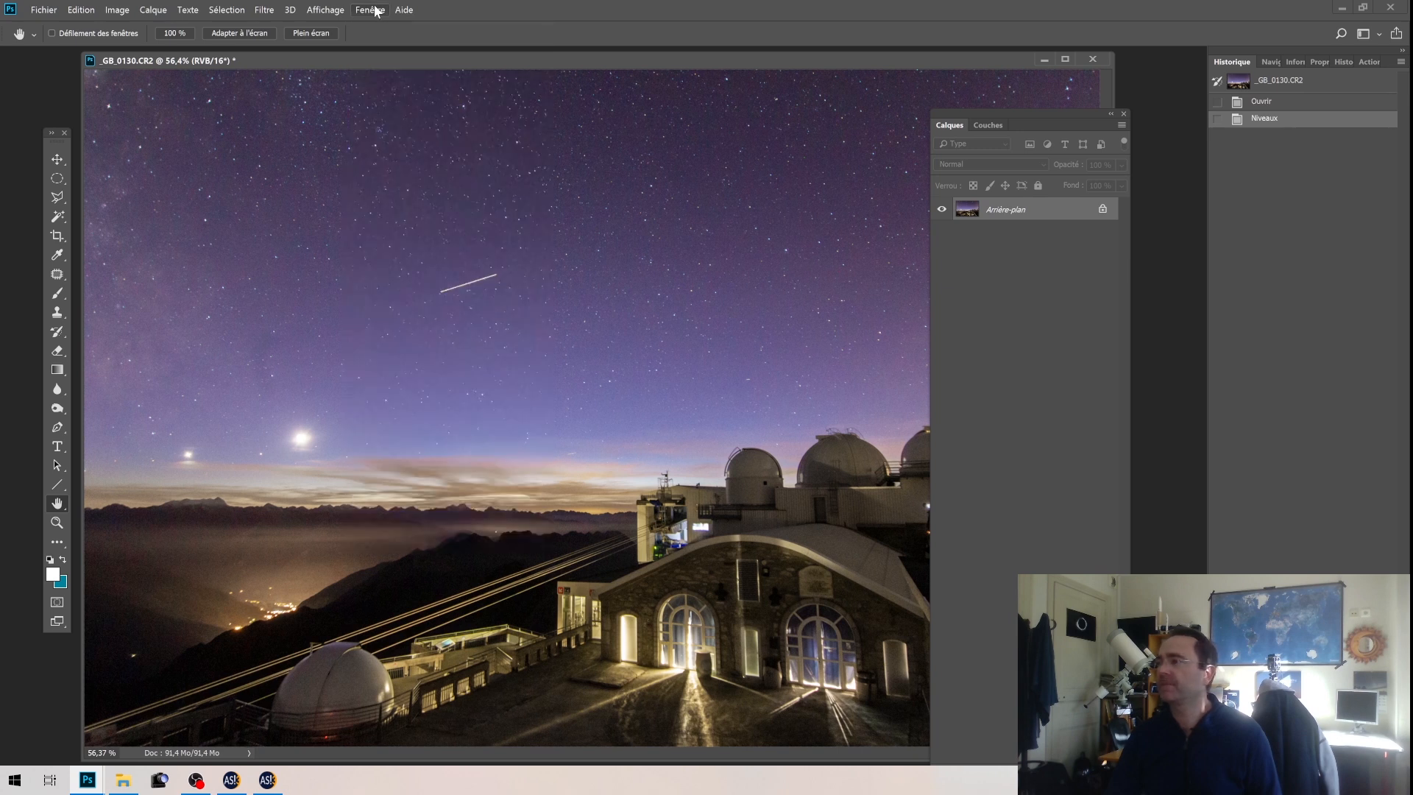
left_click(364, 10)
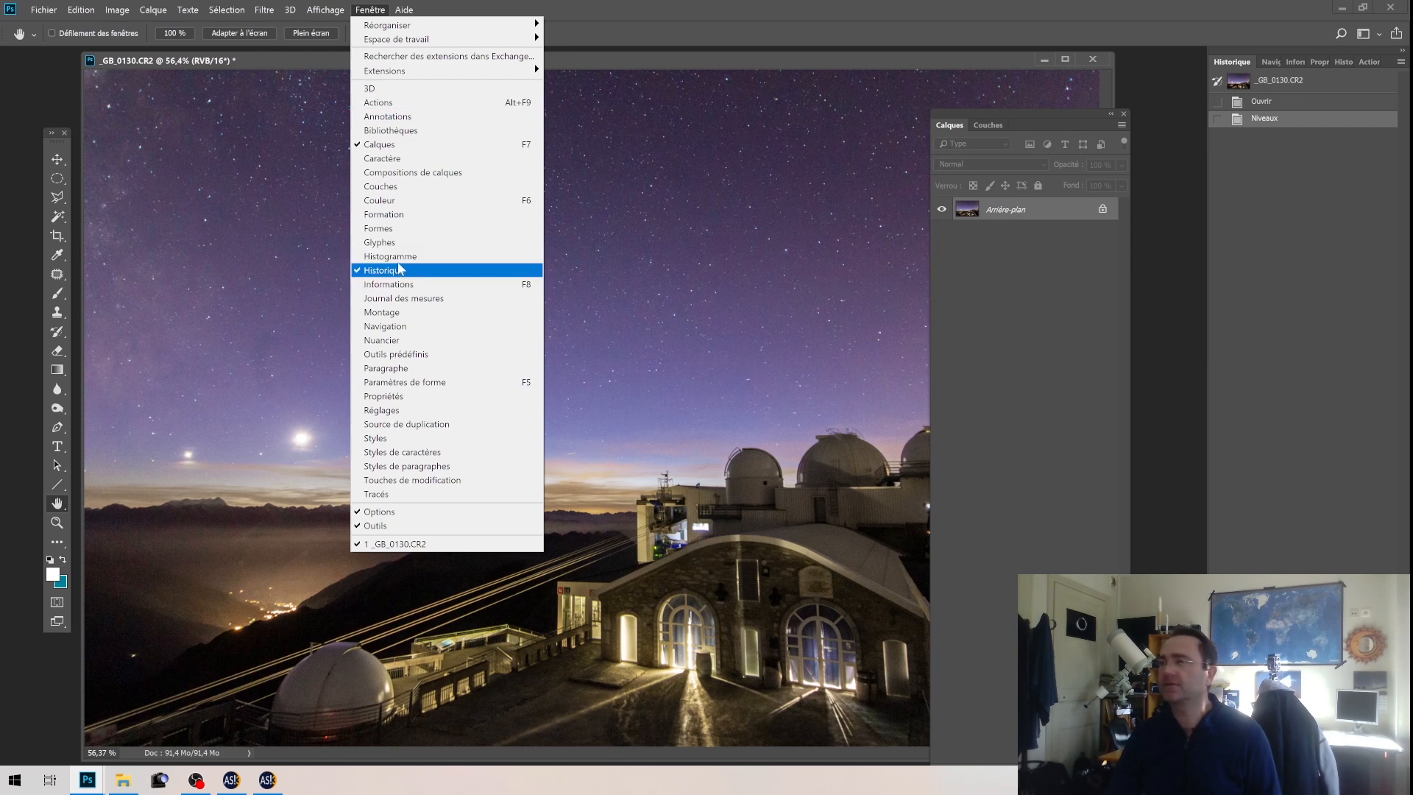
left_click(1241, 64)
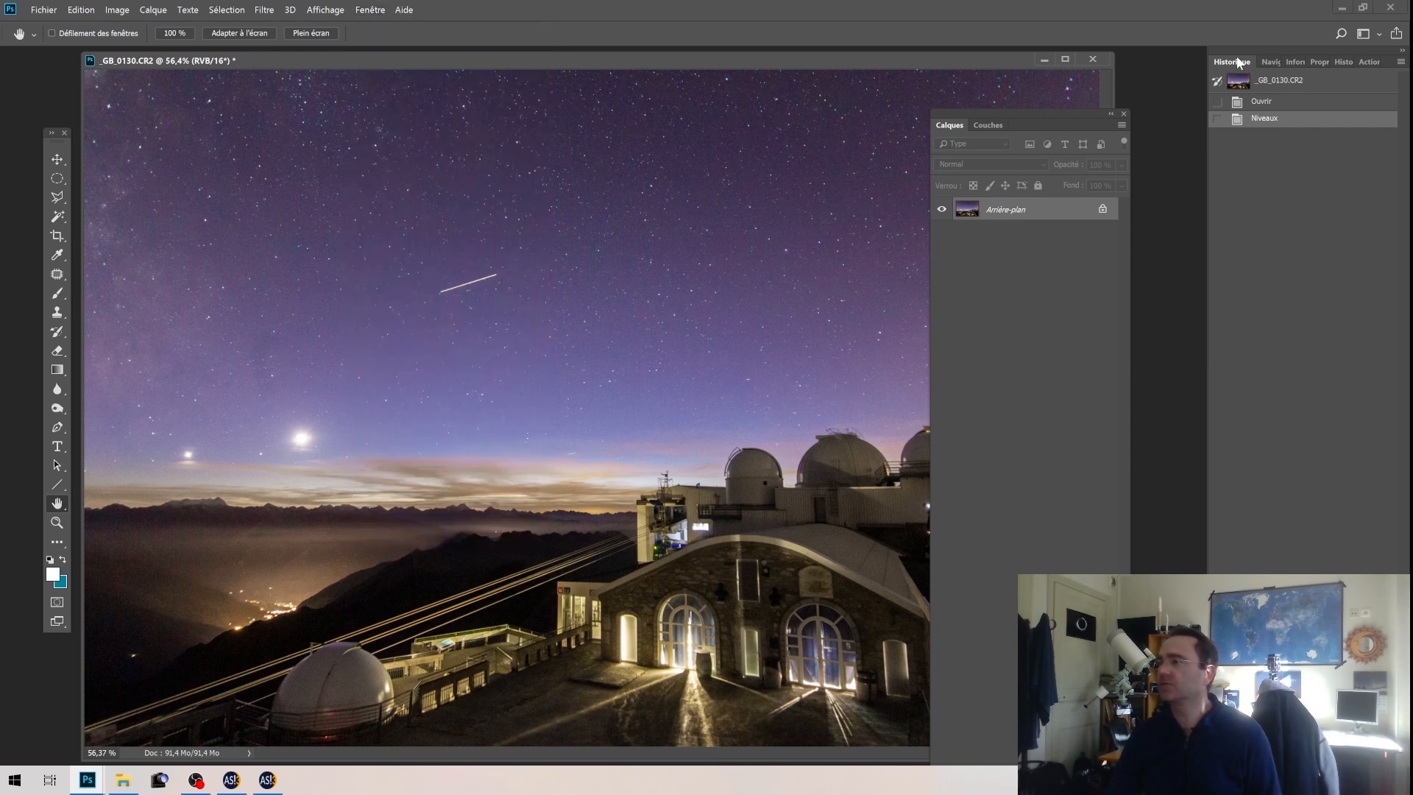
left_click_drag(1225, 62, 473, 225)
left_click(473, 235)
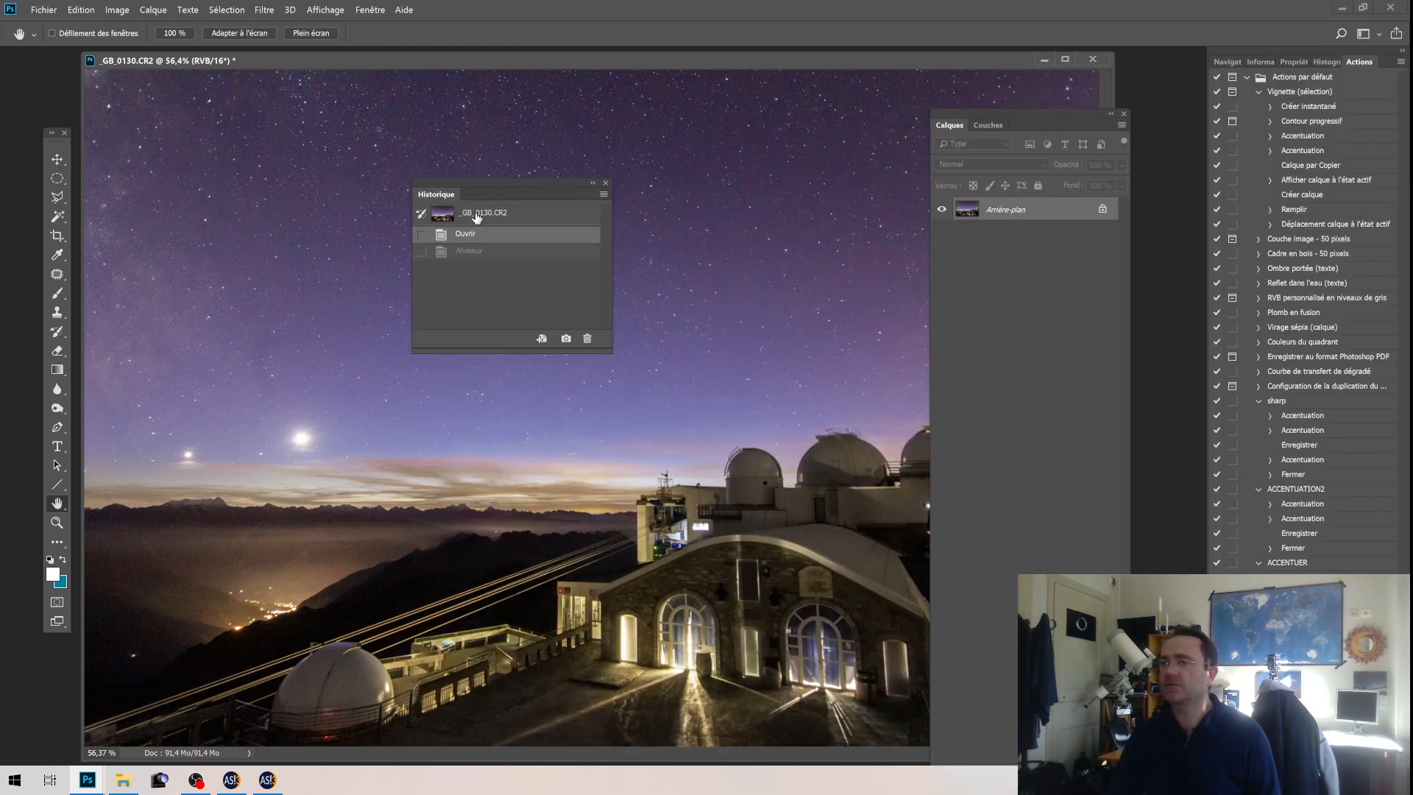
left_click(480, 251)
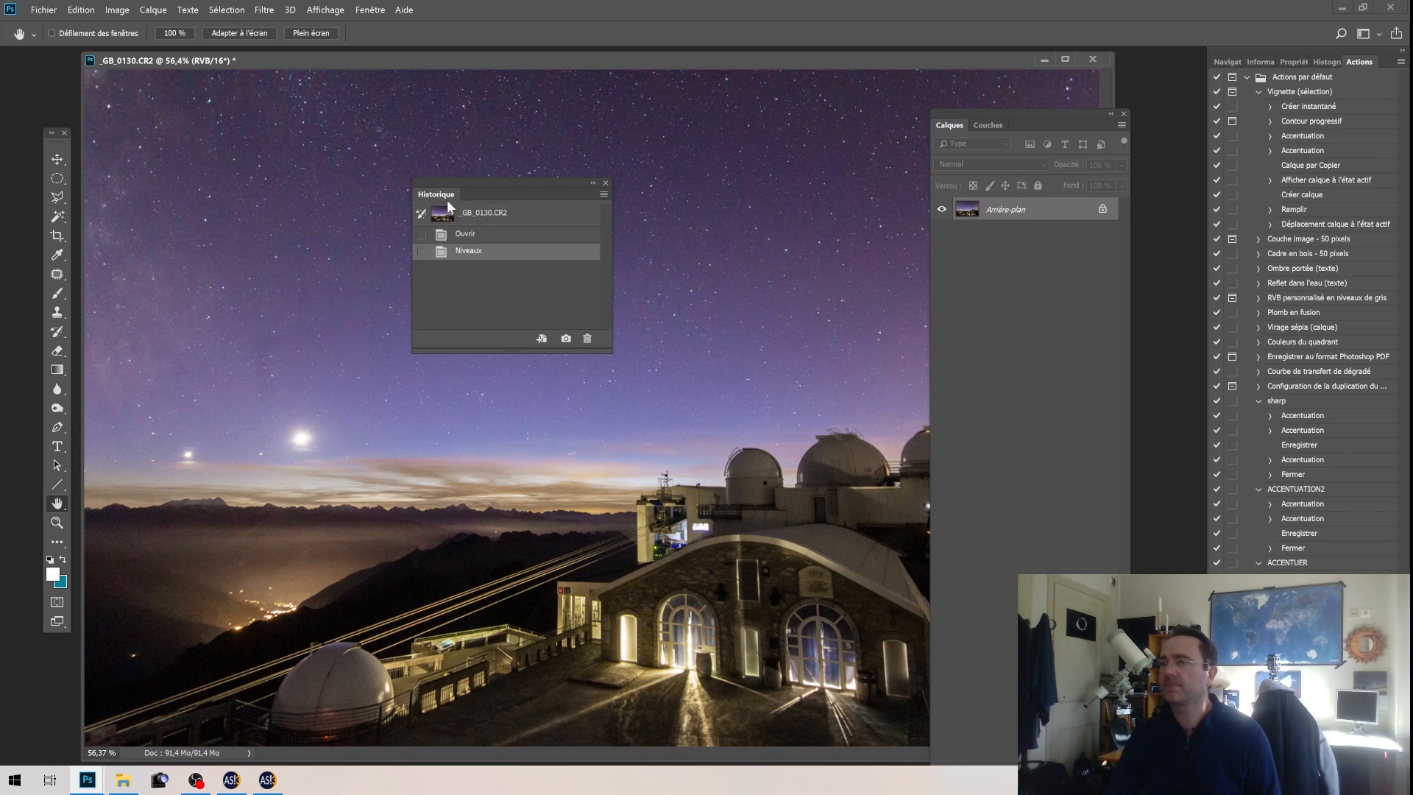
left_click_drag(436, 195, 1225, 56)
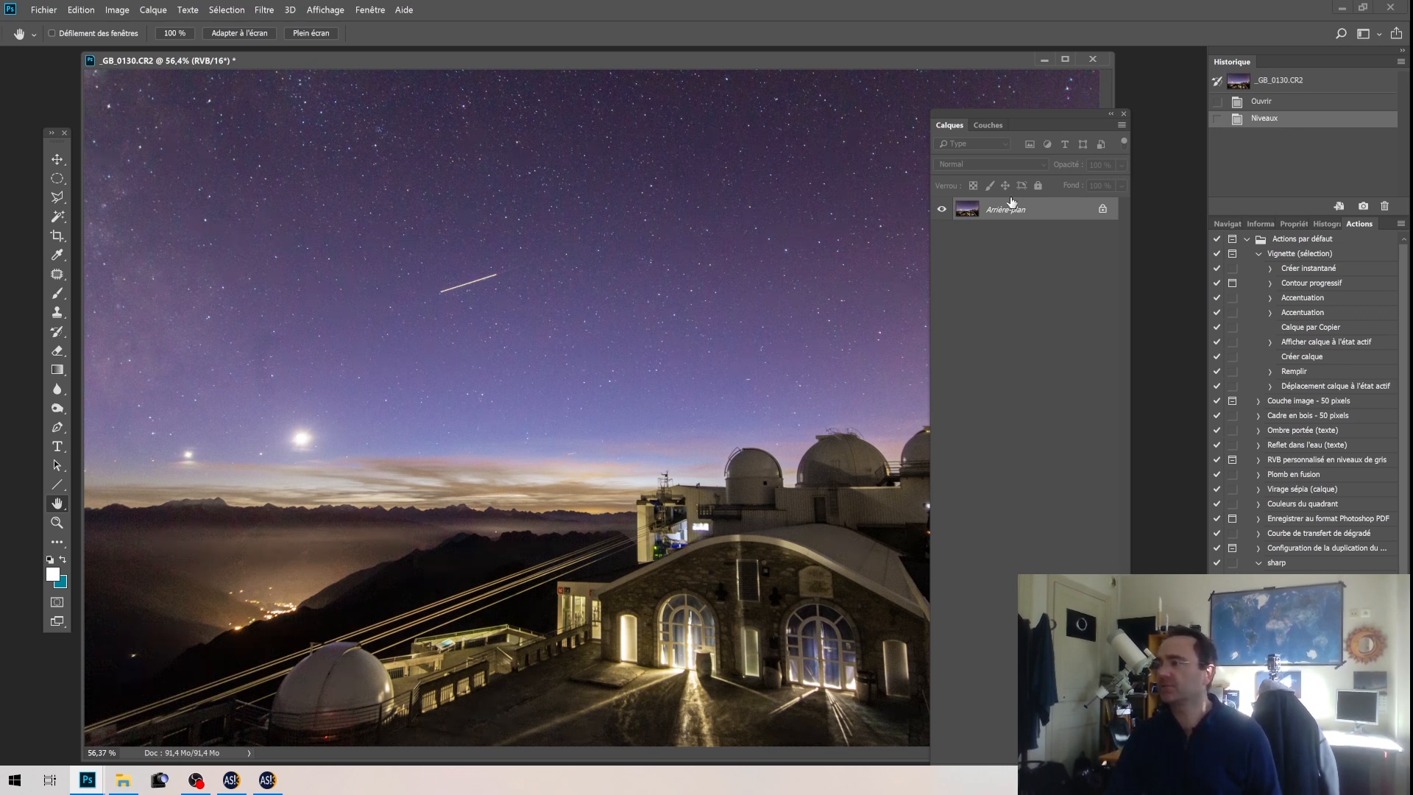
Reposition and shorten the floating Calques panel, and duplicate the Arrière-plan layer
left_click_drag(1014, 111, 964, 52)
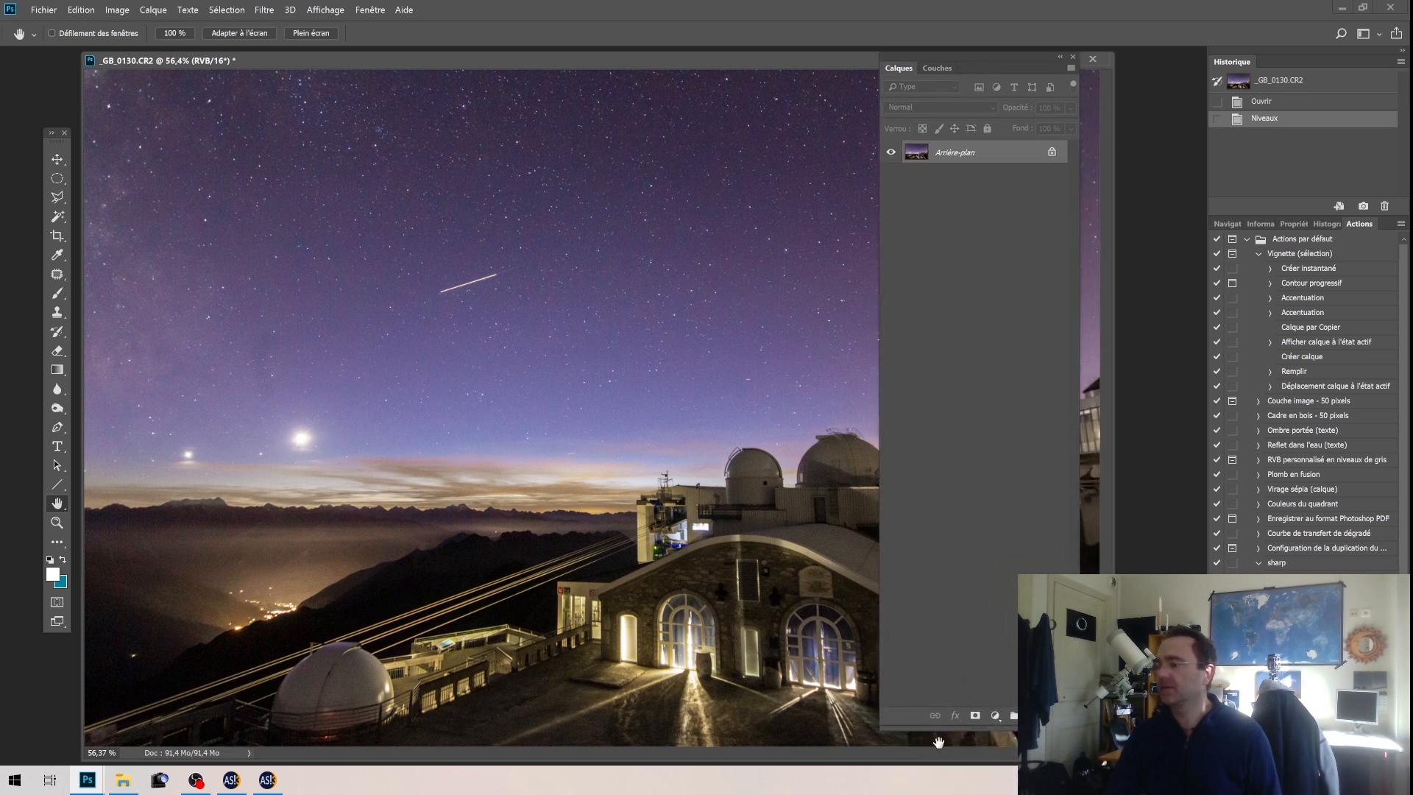
left_click_drag(970, 727, 981, 393)
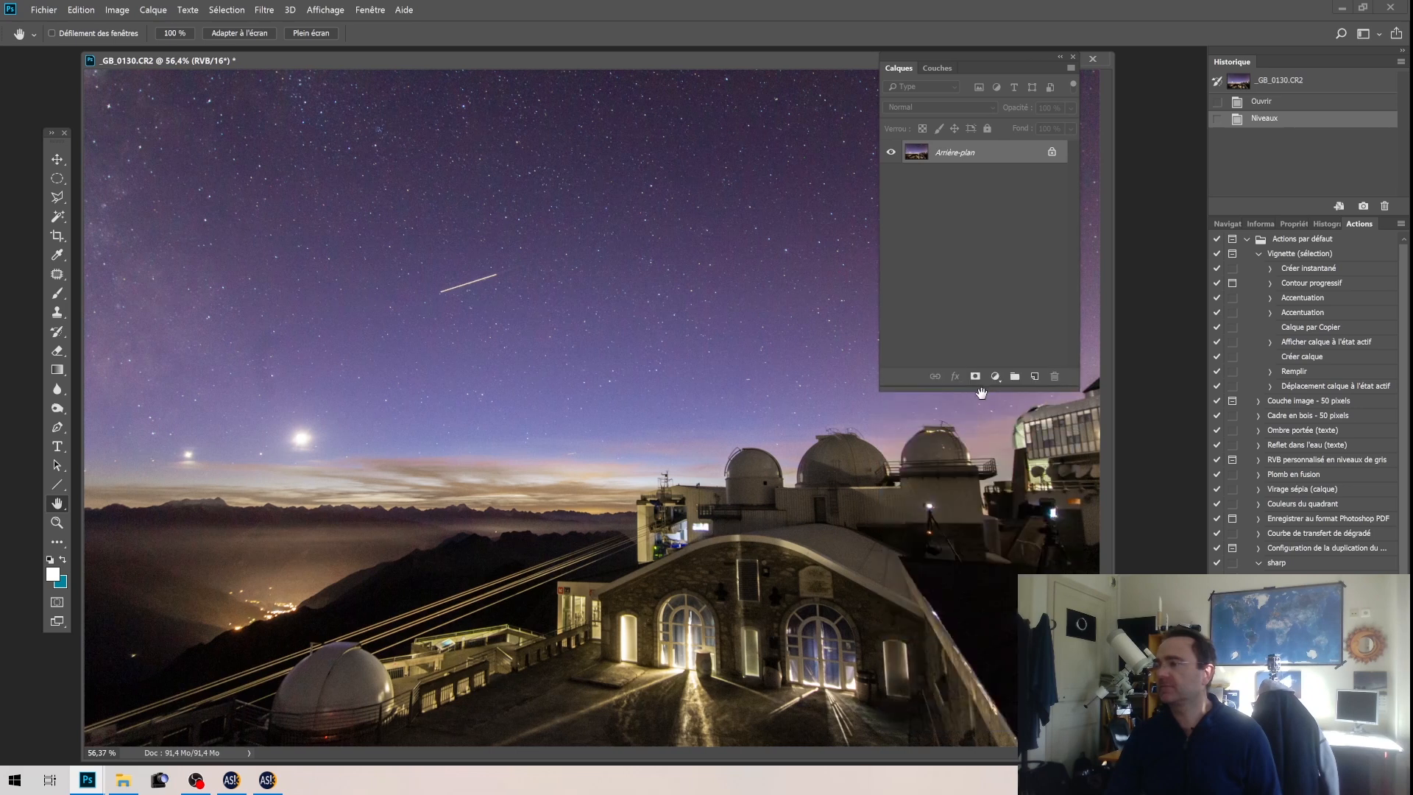
left_click_drag(964, 152, 1035, 377)
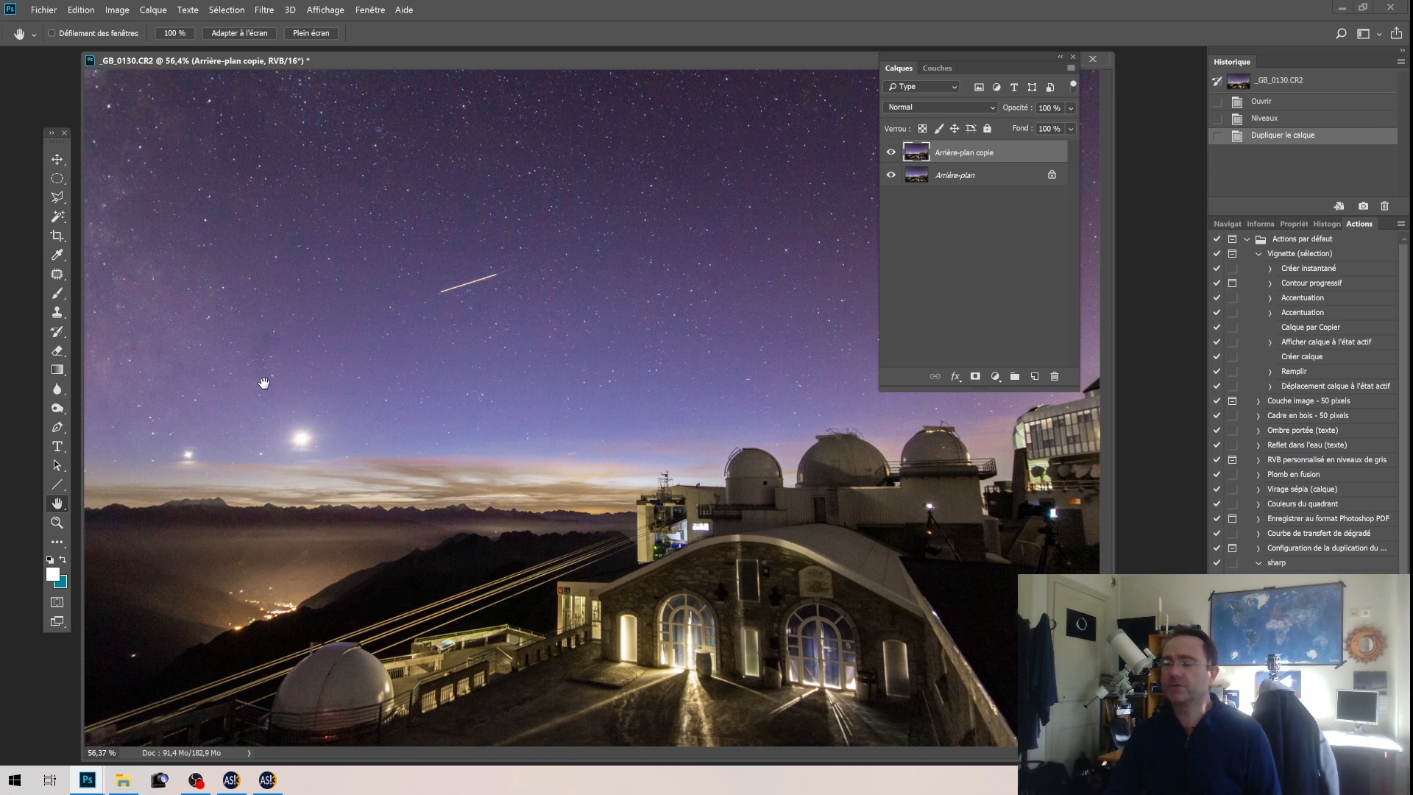
Open the Réduction du bruit filter for the Arrière-plan copie layer and preview the building's lit doorway at 200 %
left_click(262, 9)
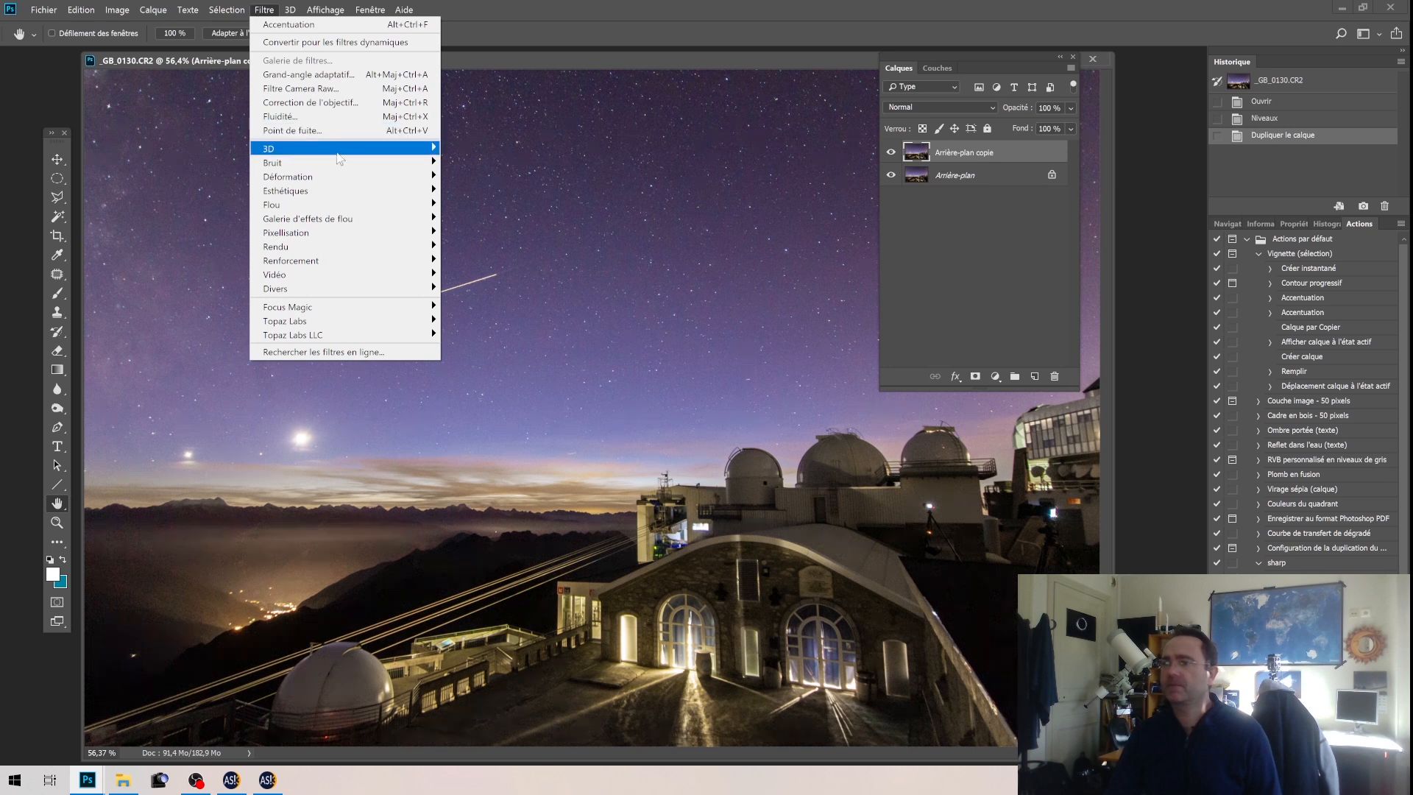
mouse_move(339, 163)
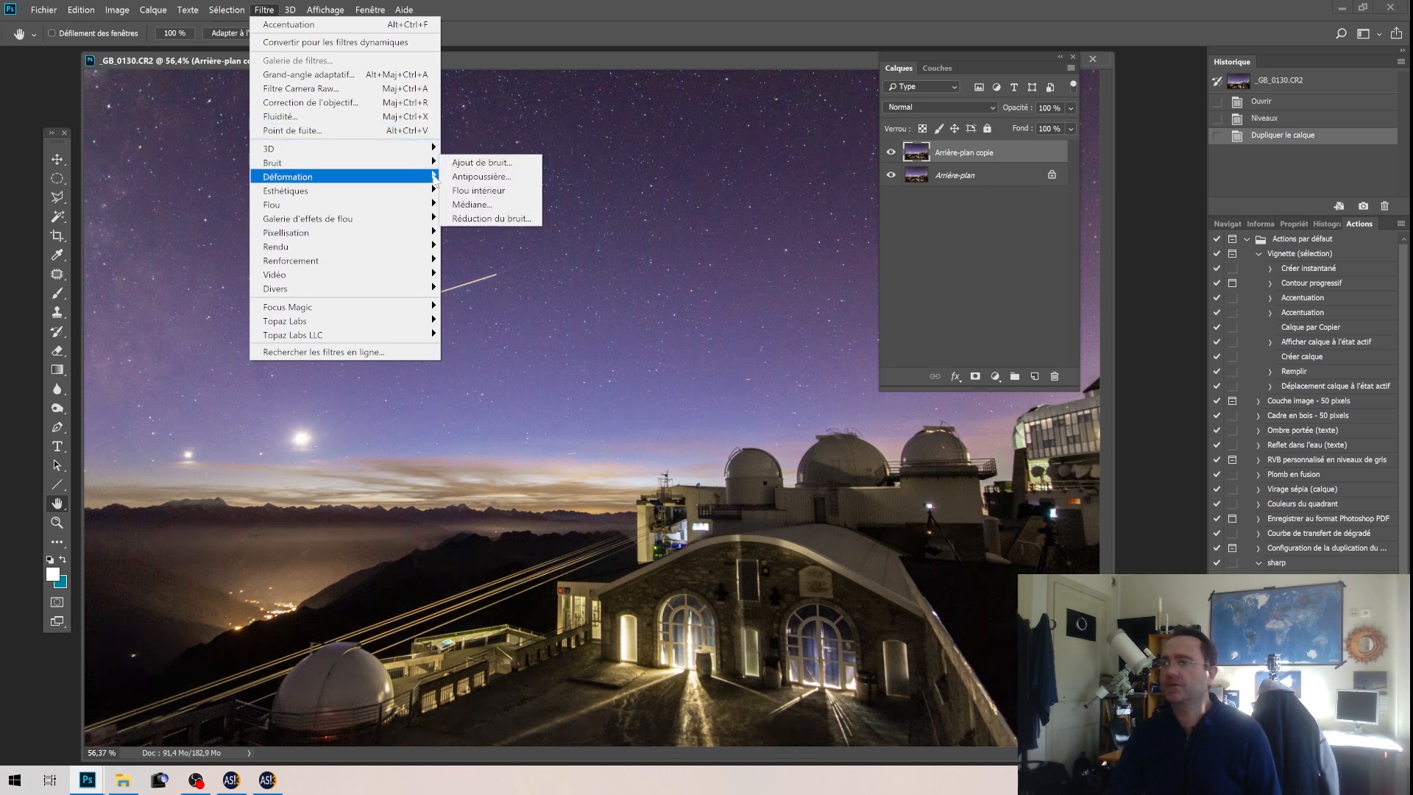
left_click(515, 221)
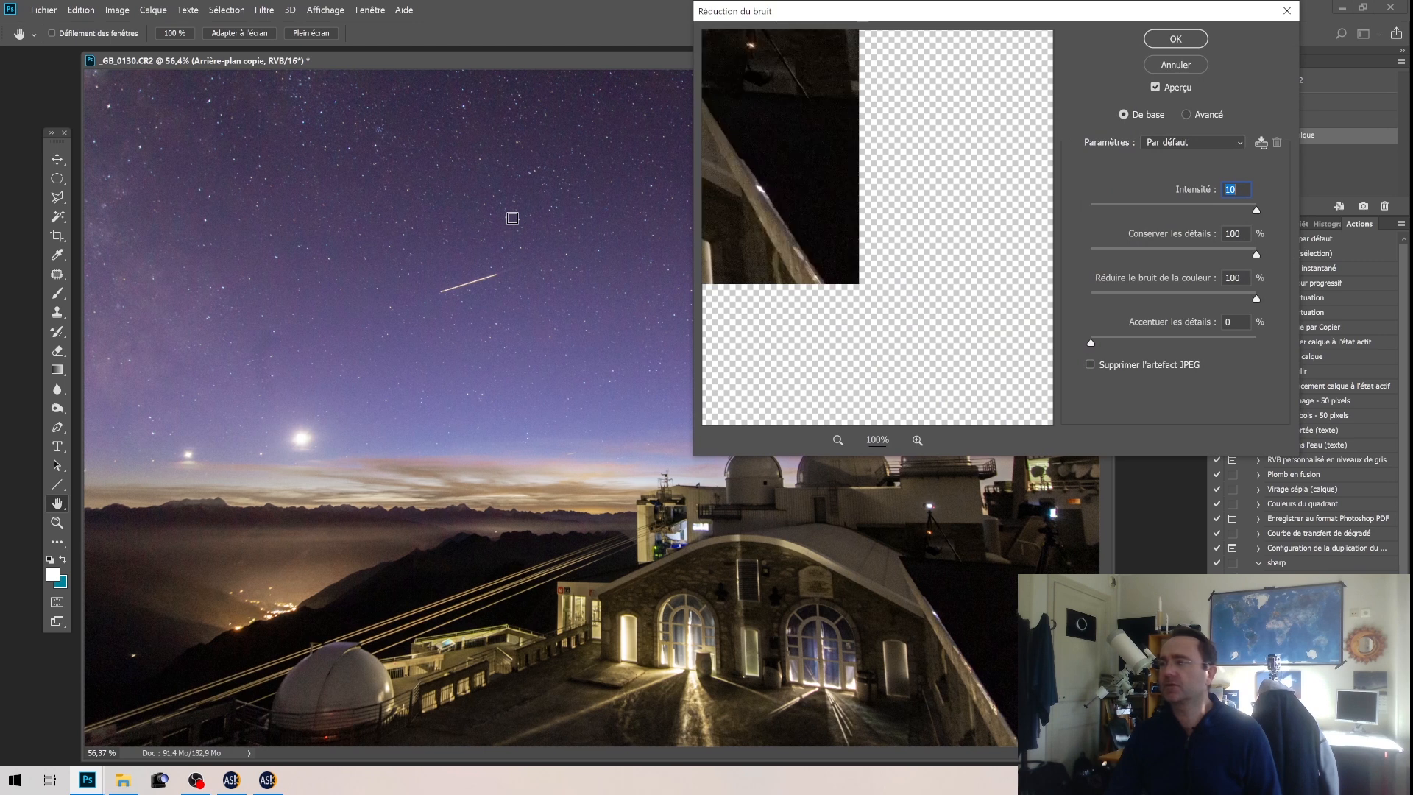
left_click_drag(836, 379, 1261, 141)
left_click_drag(746, 352, 939, 418)
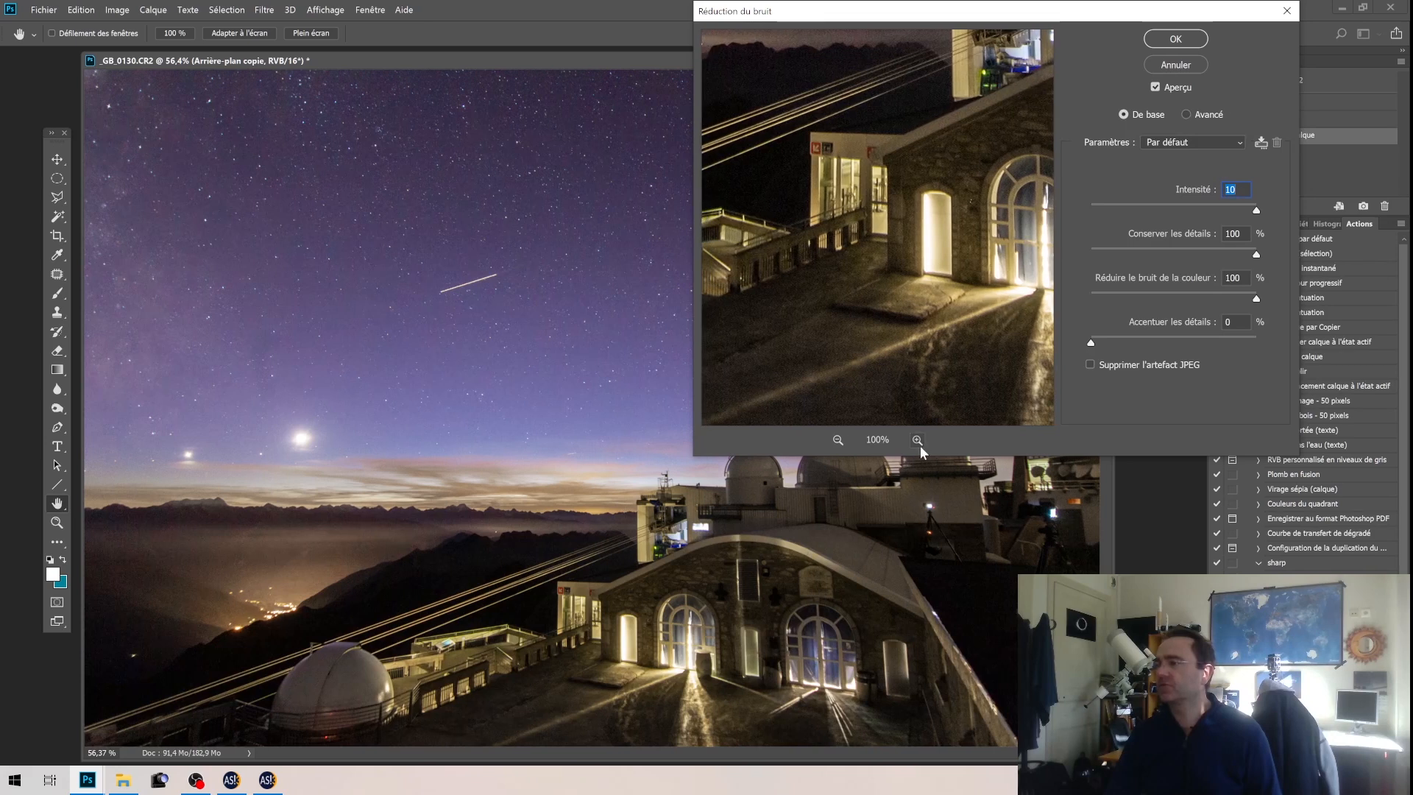
left_click(917, 440)
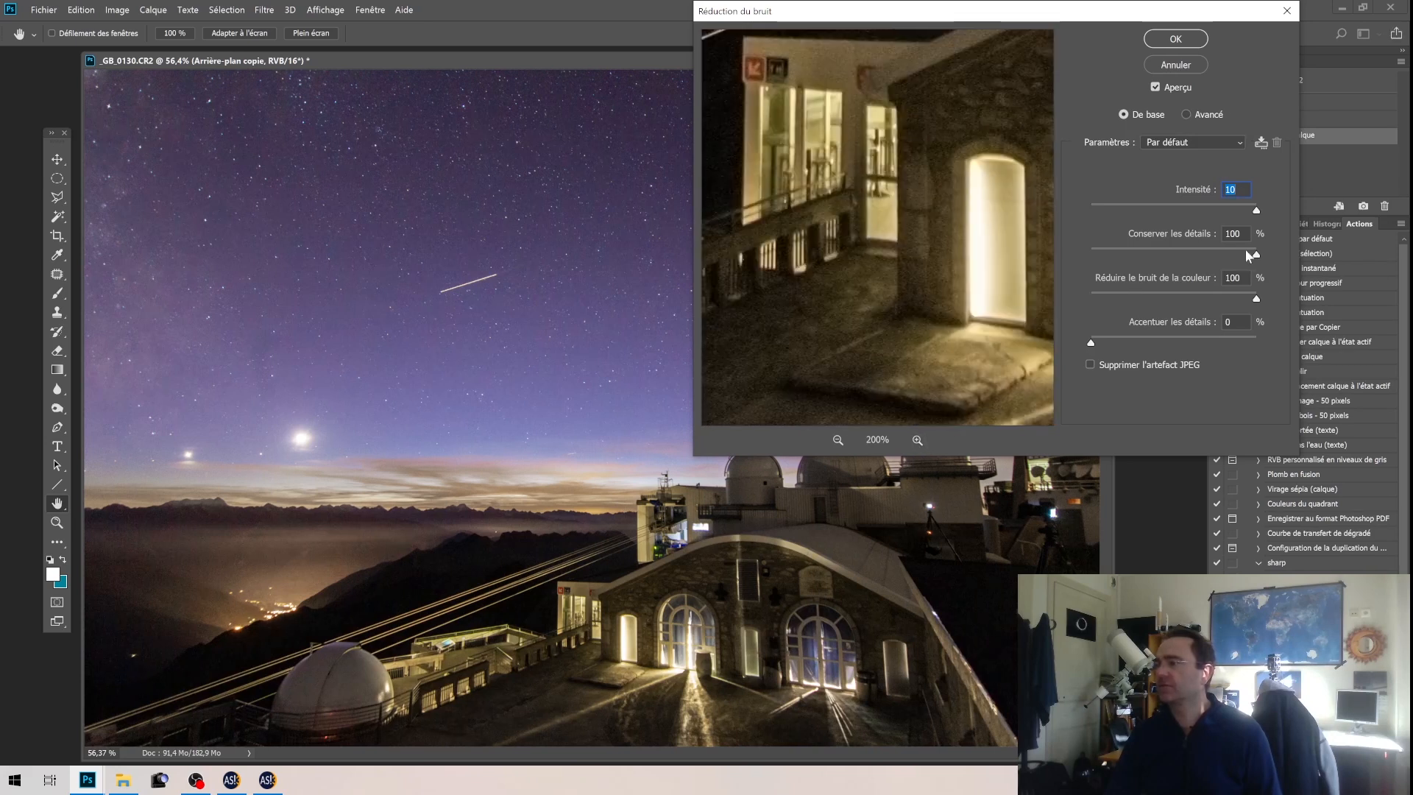
Set Conserver les détails to 66 % and try colour noise reduction at 58 % and 49 % on the mountain area
left_click_drag(1254, 253, 1201, 253)
left_click_drag(1254, 297, 1137, 301)
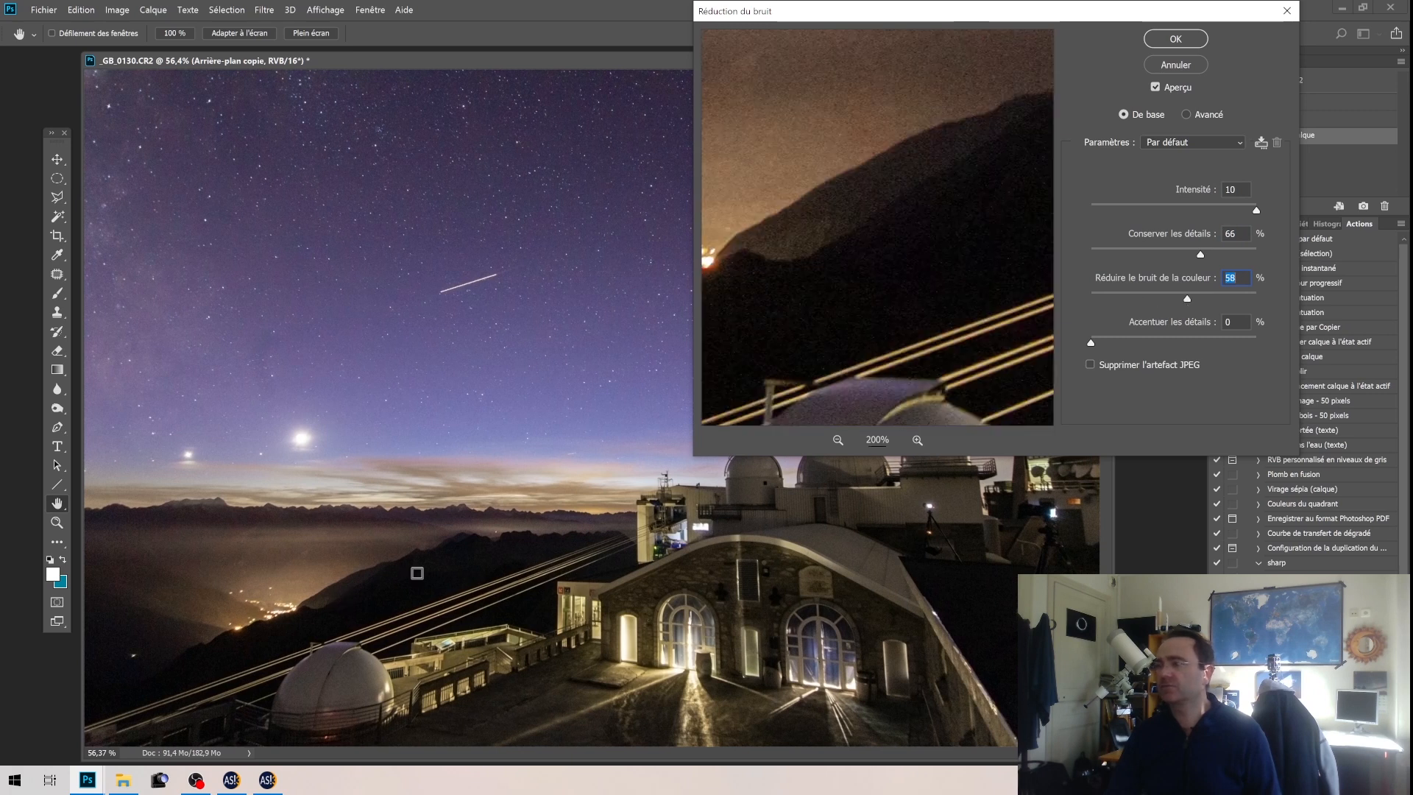
left_click_drag(961, 188, 1095, 334)
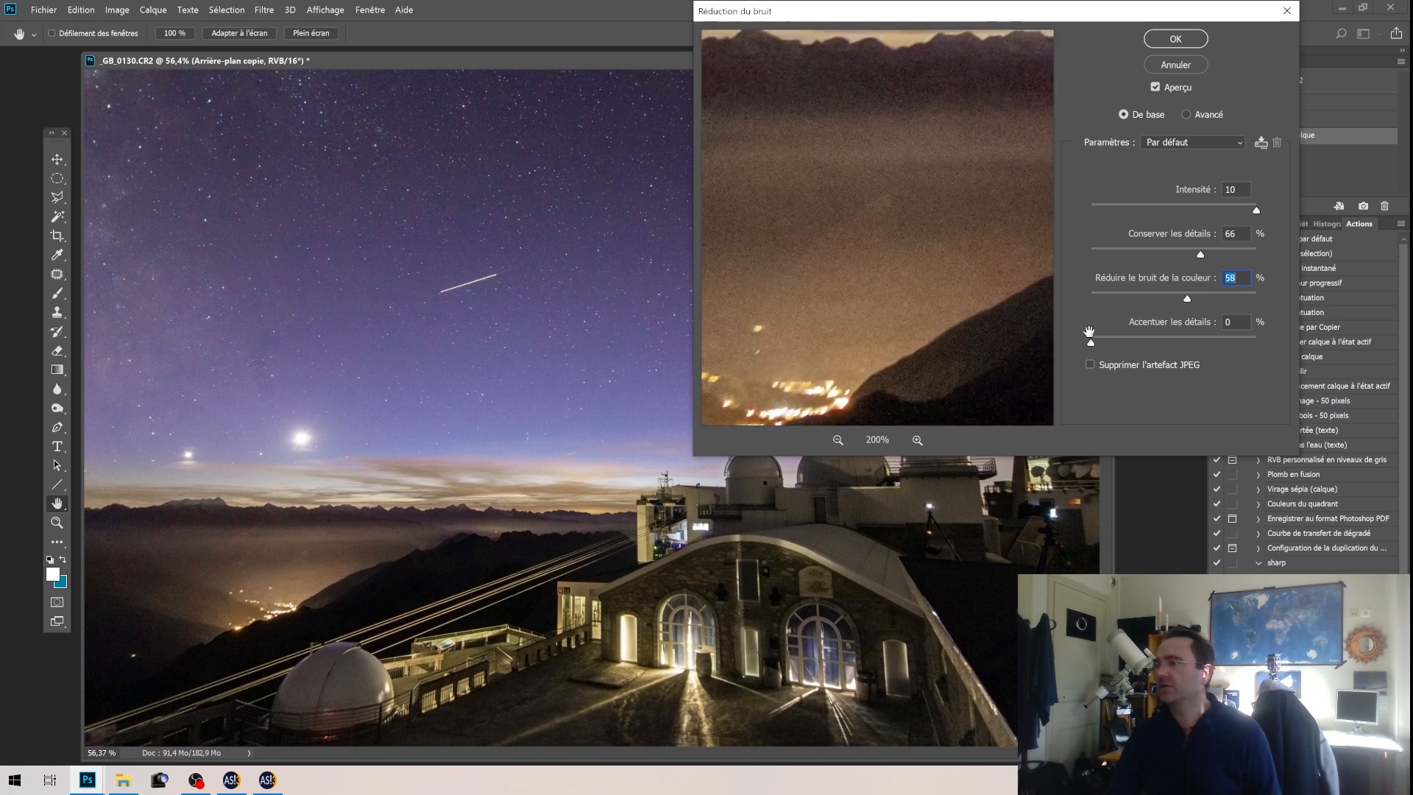
left_click(1173, 297)
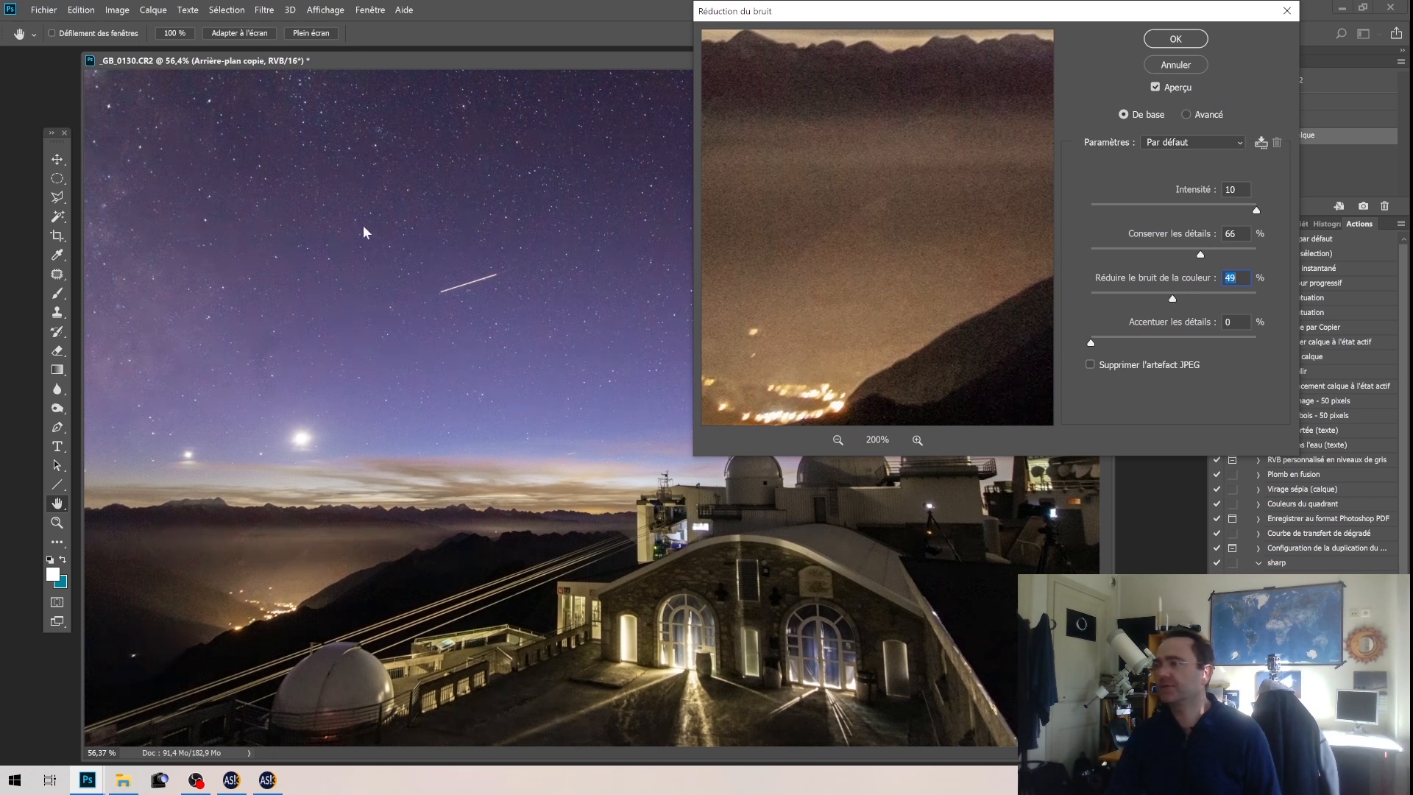
Try colour noise reduction at 67 % and 71 %, checking the preview over the stars, terrace railings and light streak
left_click(293, 228)
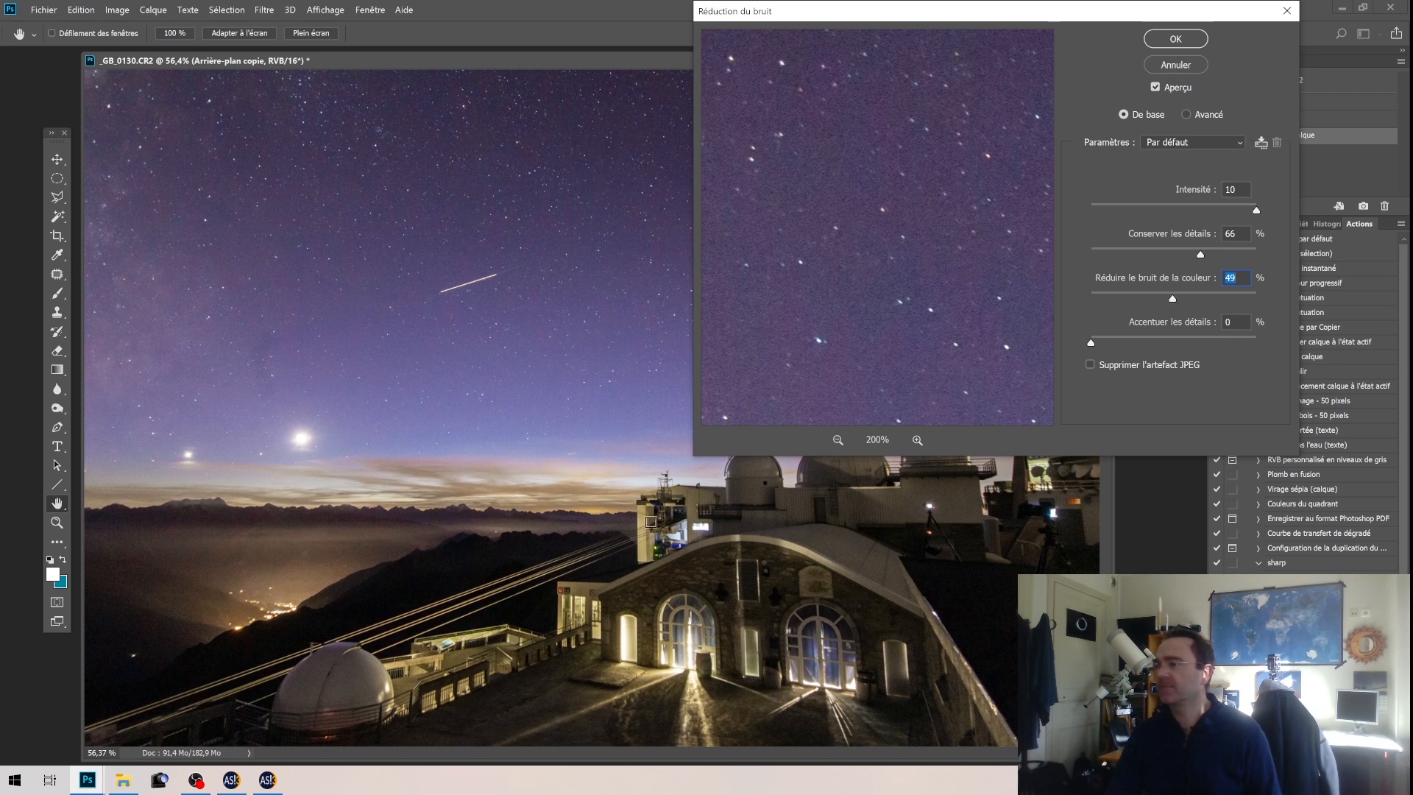
left_click(421, 658)
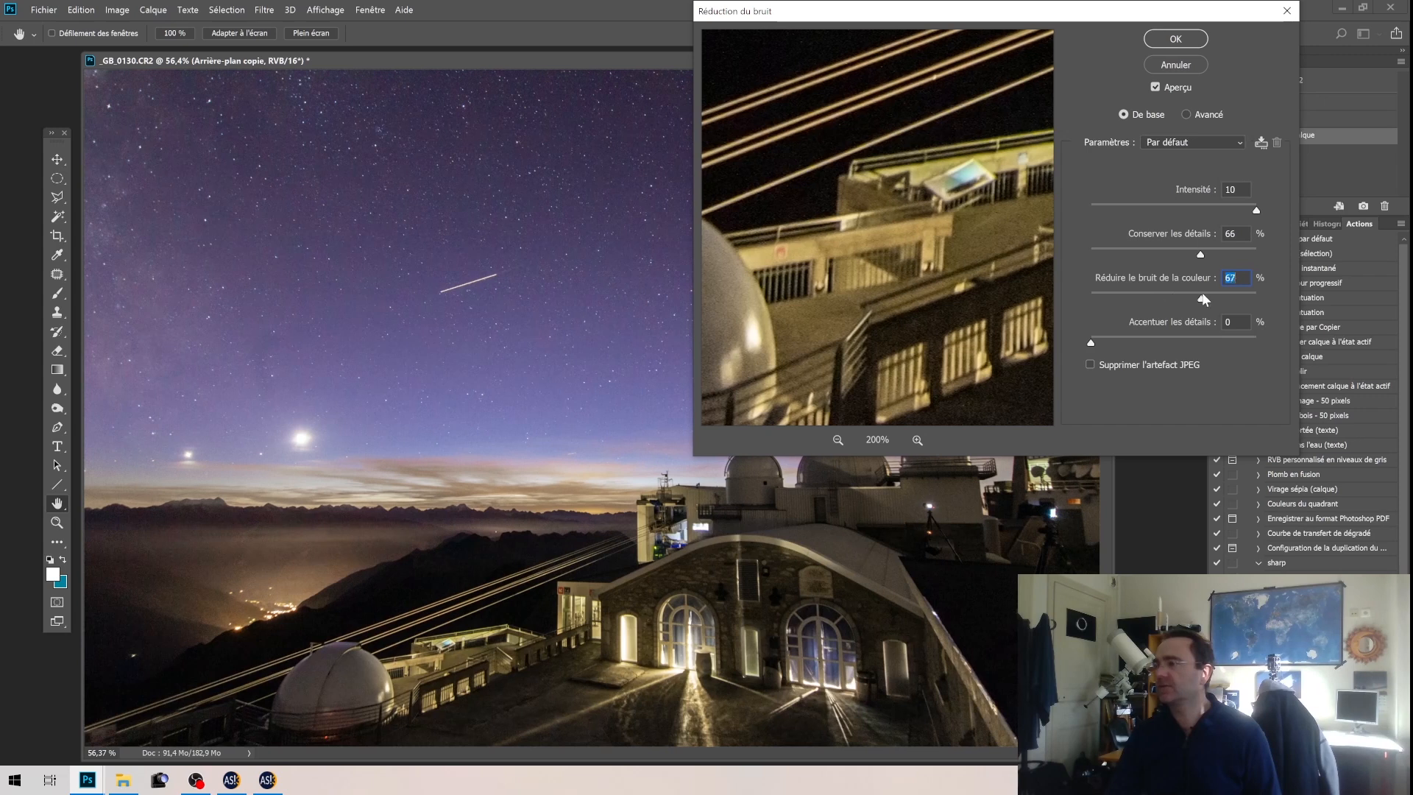
left_click(354, 214)
left_click_drag(996, 262, 784, 98)
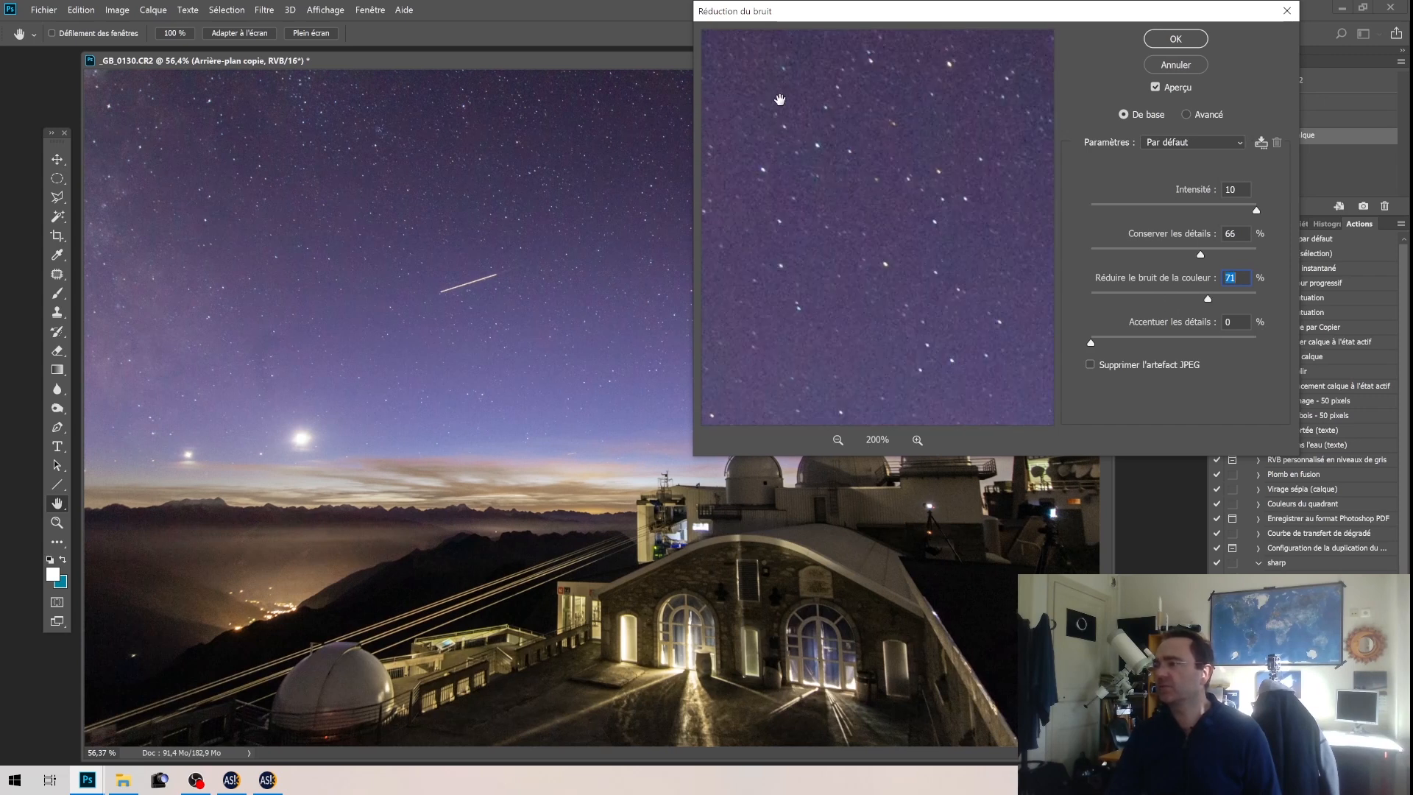
left_click_drag(903, 270, 819, 209)
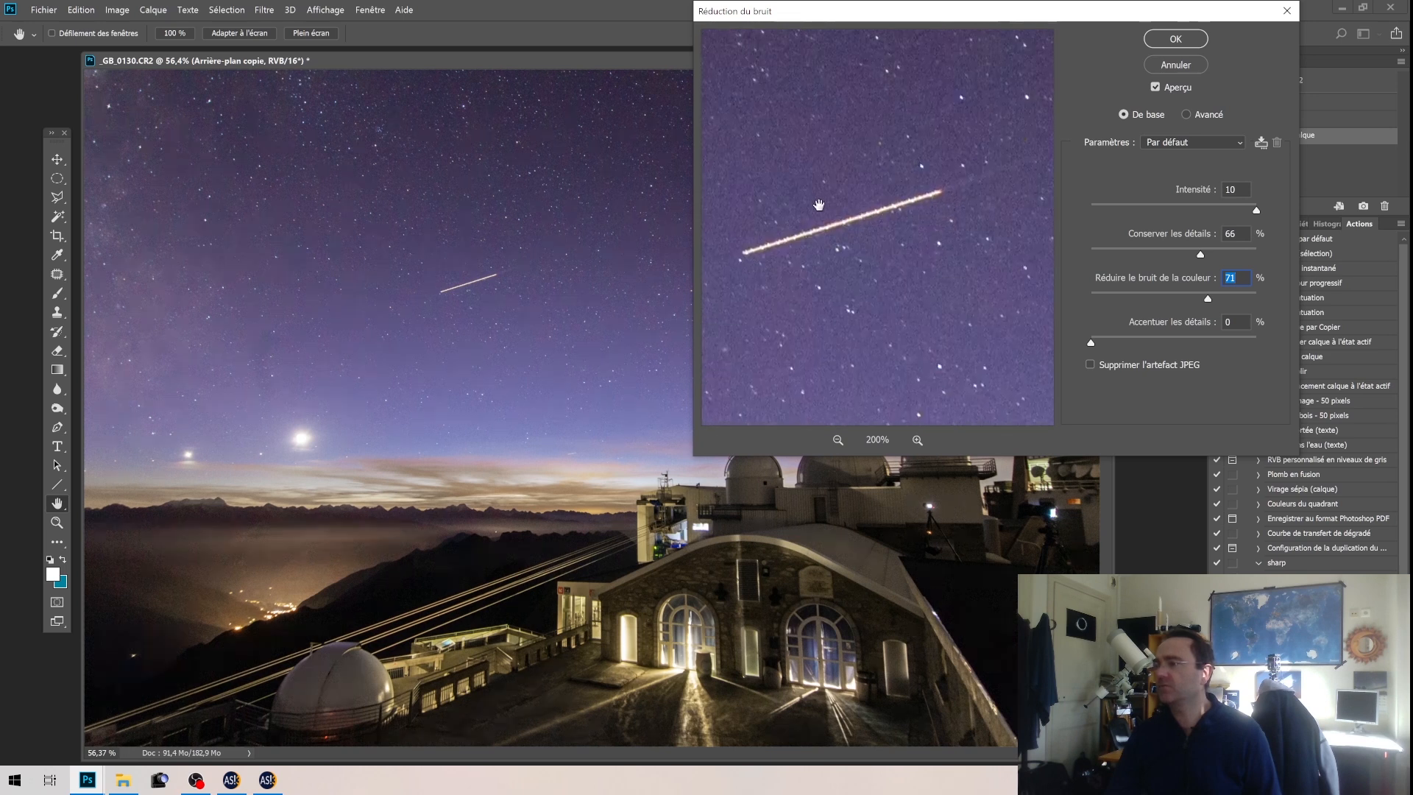
Set Réduire le bruit de la couleur to 64 %, readjust the detail preservation and apply the noise reduction
left_click_drag(1202, 302, 1049, 294)
left_click_drag(1218, 295, 1198, 300)
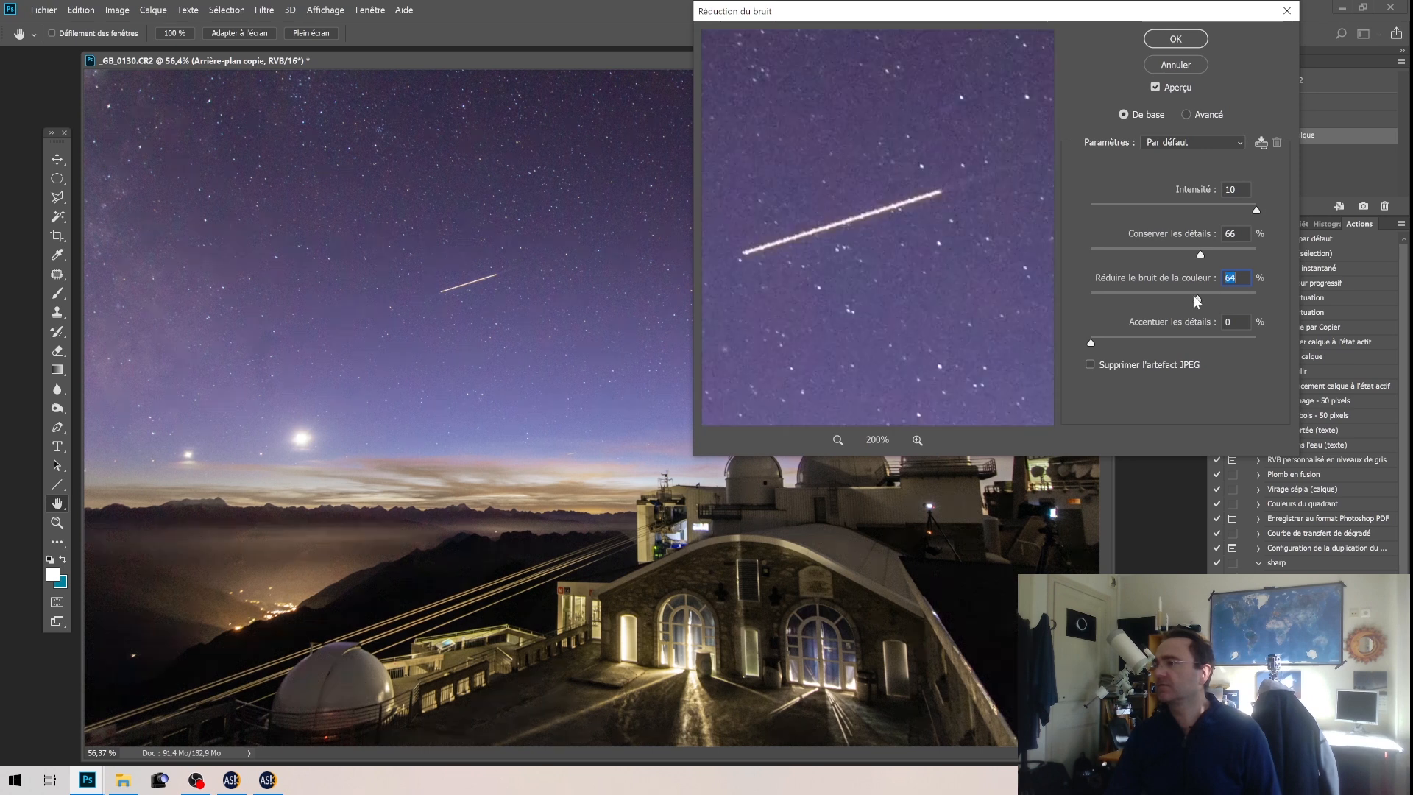
left_click_drag(1219, 253, 1161, 265)
left_click(1176, 40)
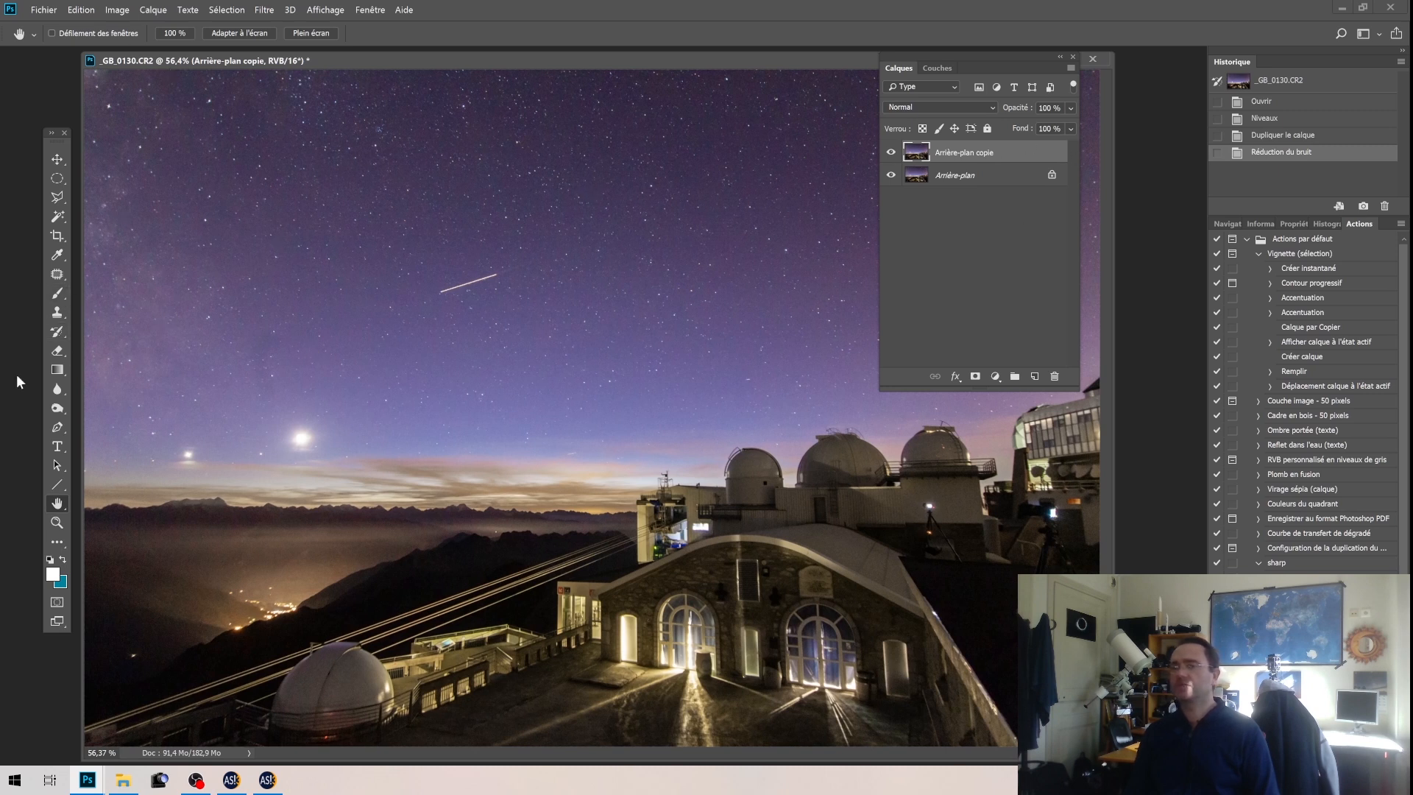
Compare the photo with and without Arrière-plan copie, and erase a spot in the sky's upper-left corner with a 182 px eraser
left_click(56, 350)
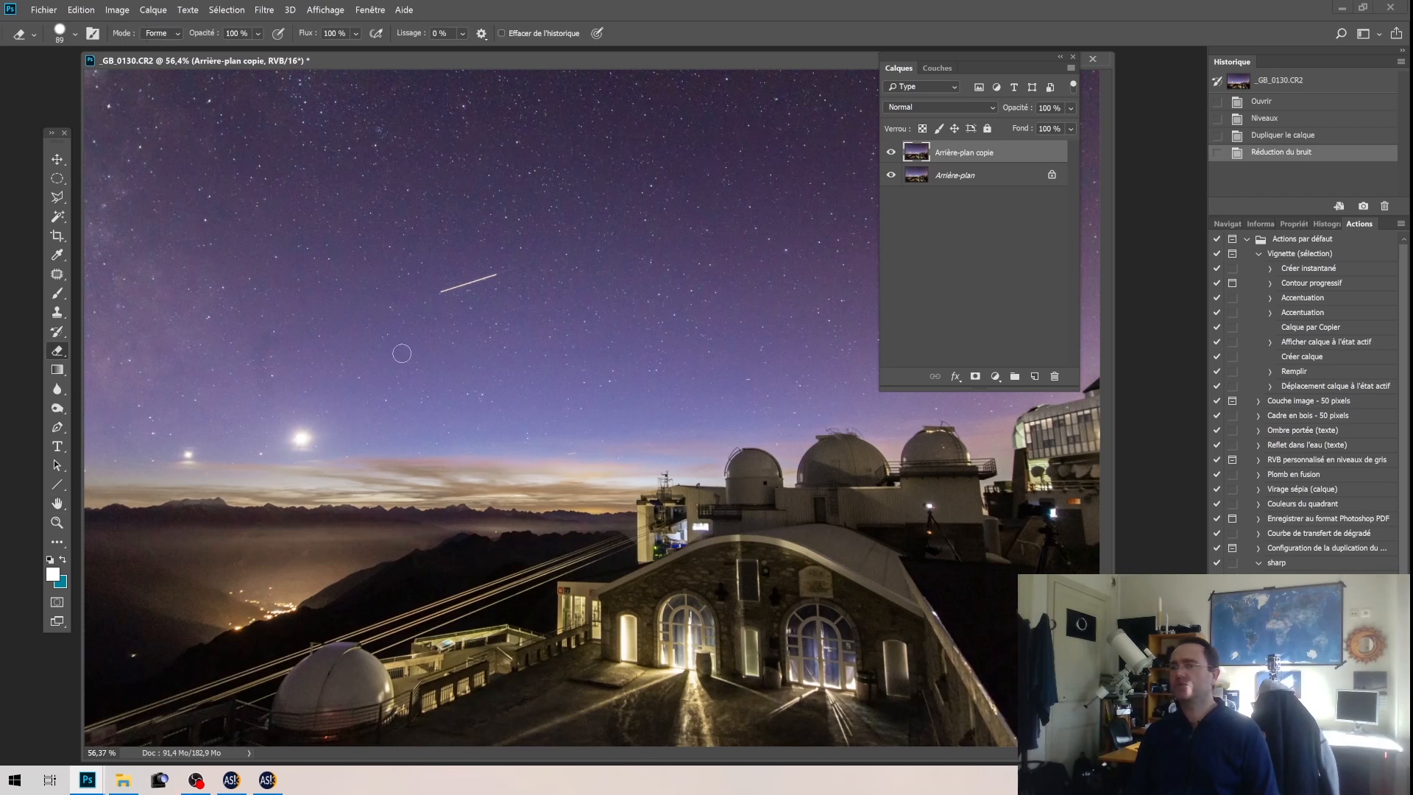
left_click(890, 155)
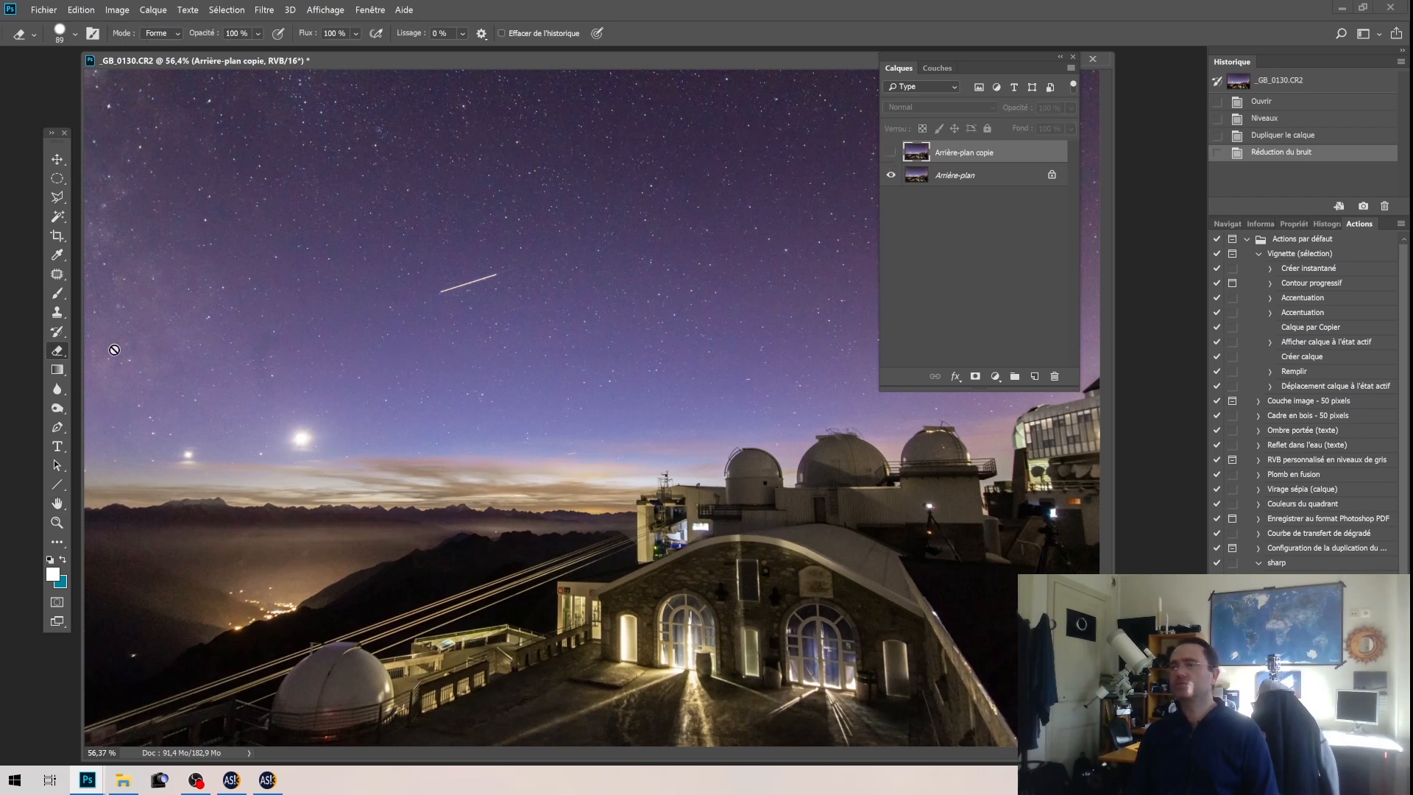
left_click(891, 153)
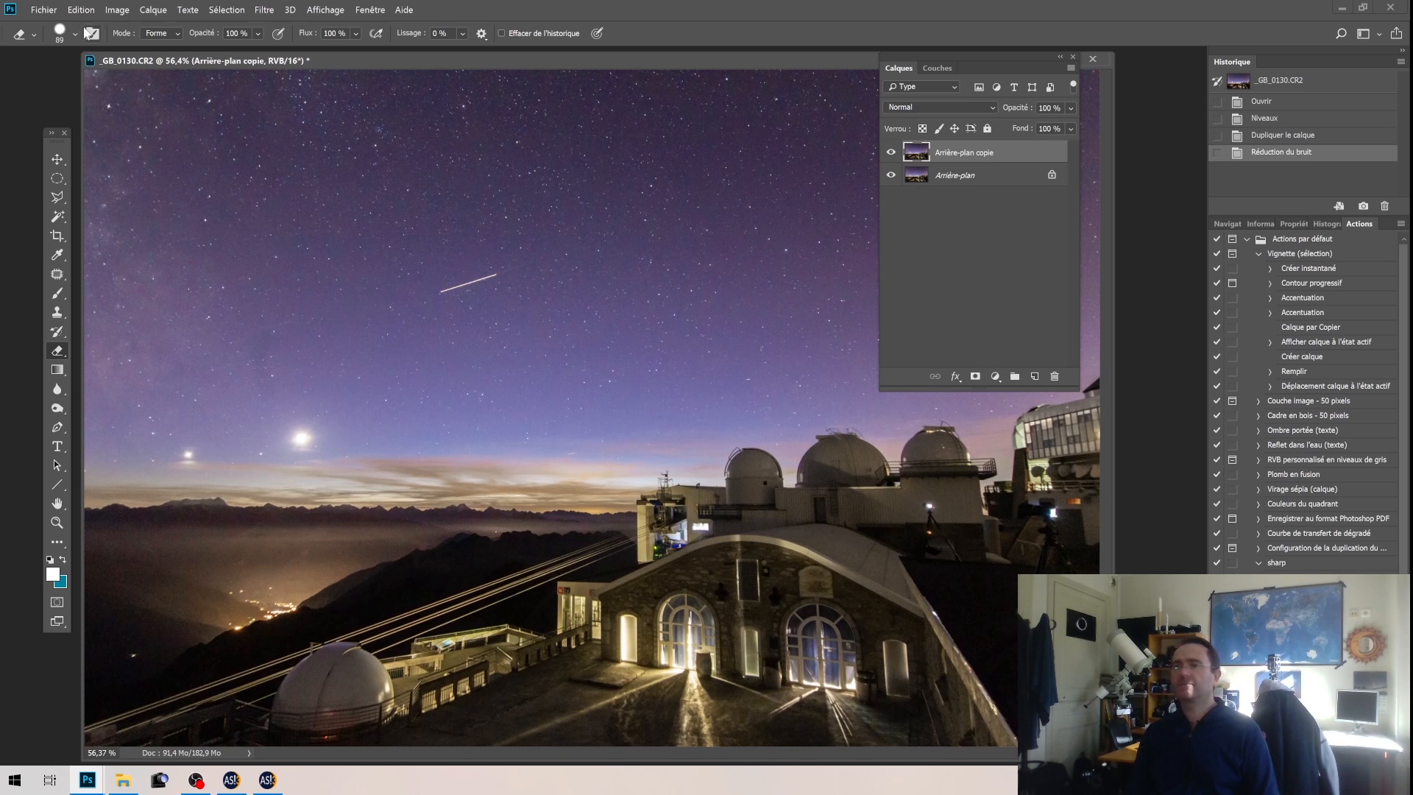
left_click(73, 35)
left_click_drag(131, 84, 153, 85)
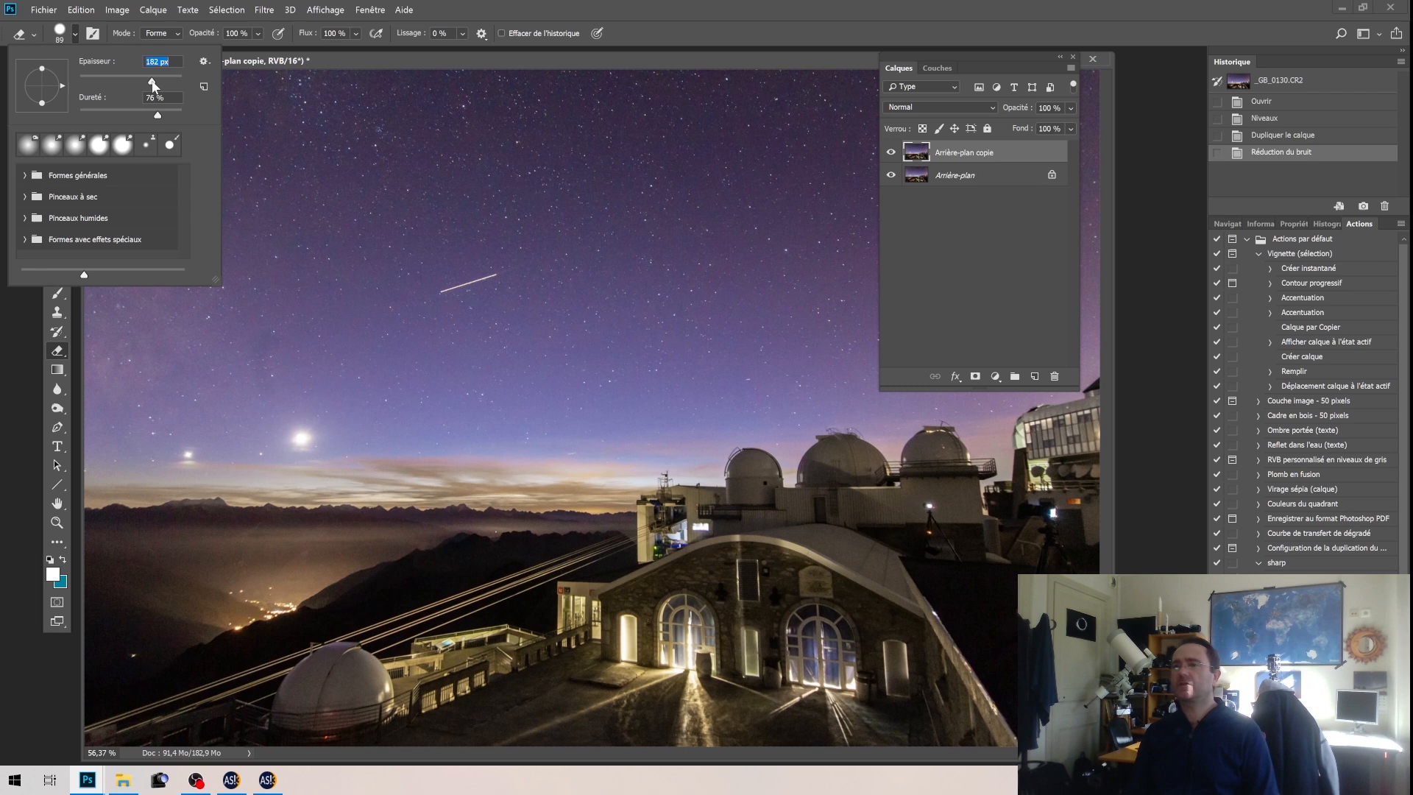
key("Return")
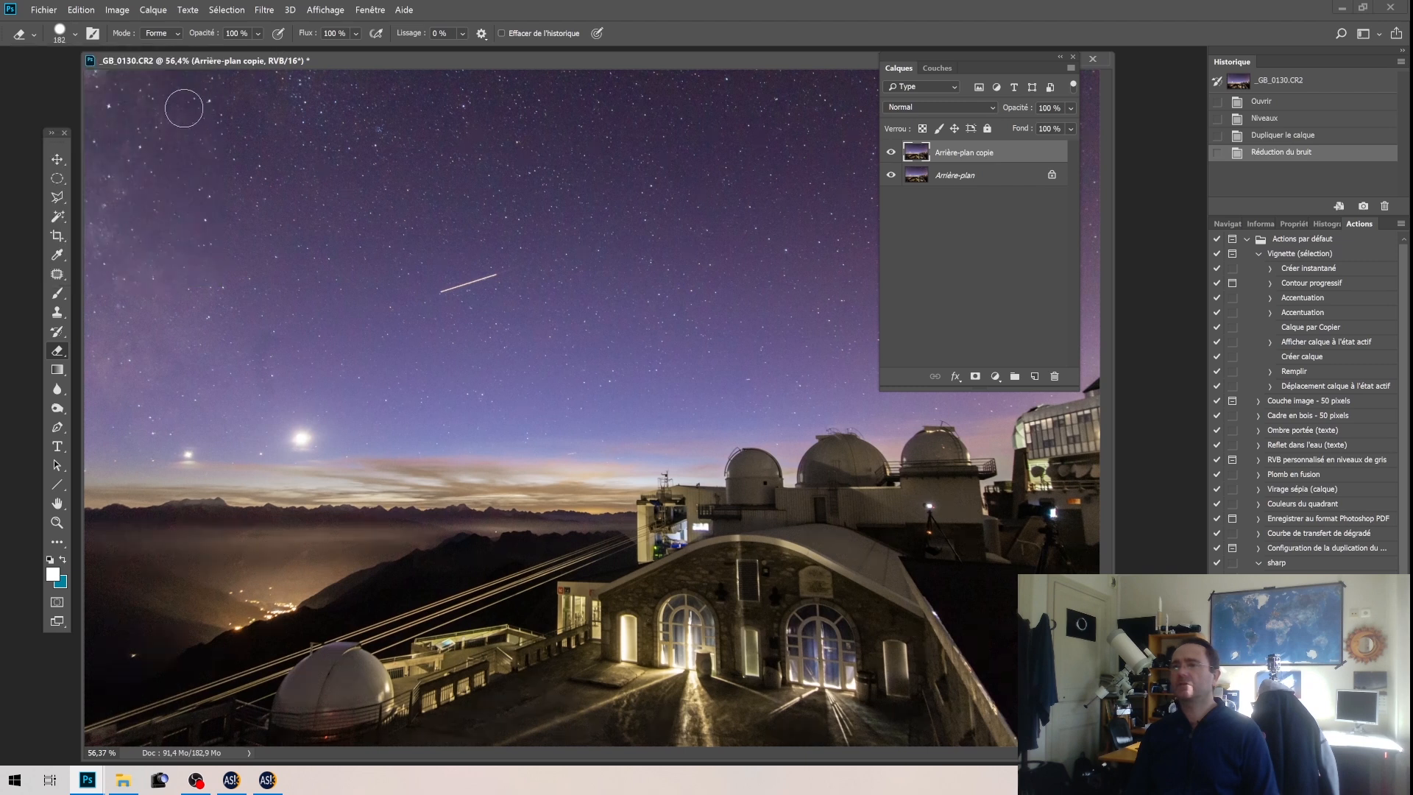
left_click(103, 92)
Enlarge the eraser to 355 px, hide the Arrière-plan layer and erase a broad strip across the upper sky
left_click(76, 34)
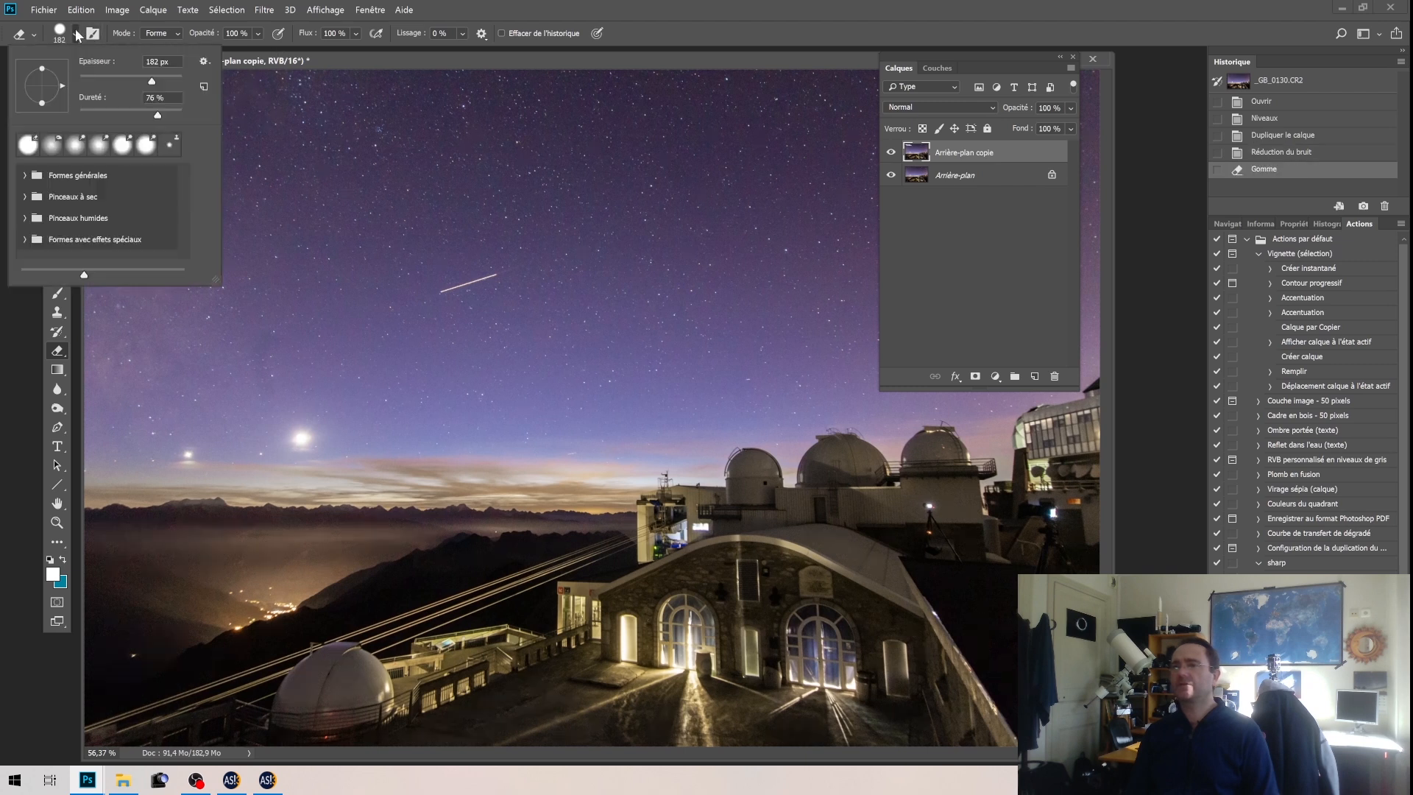
left_click_drag(151, 83, 165, 85)
left_click(892, 175)
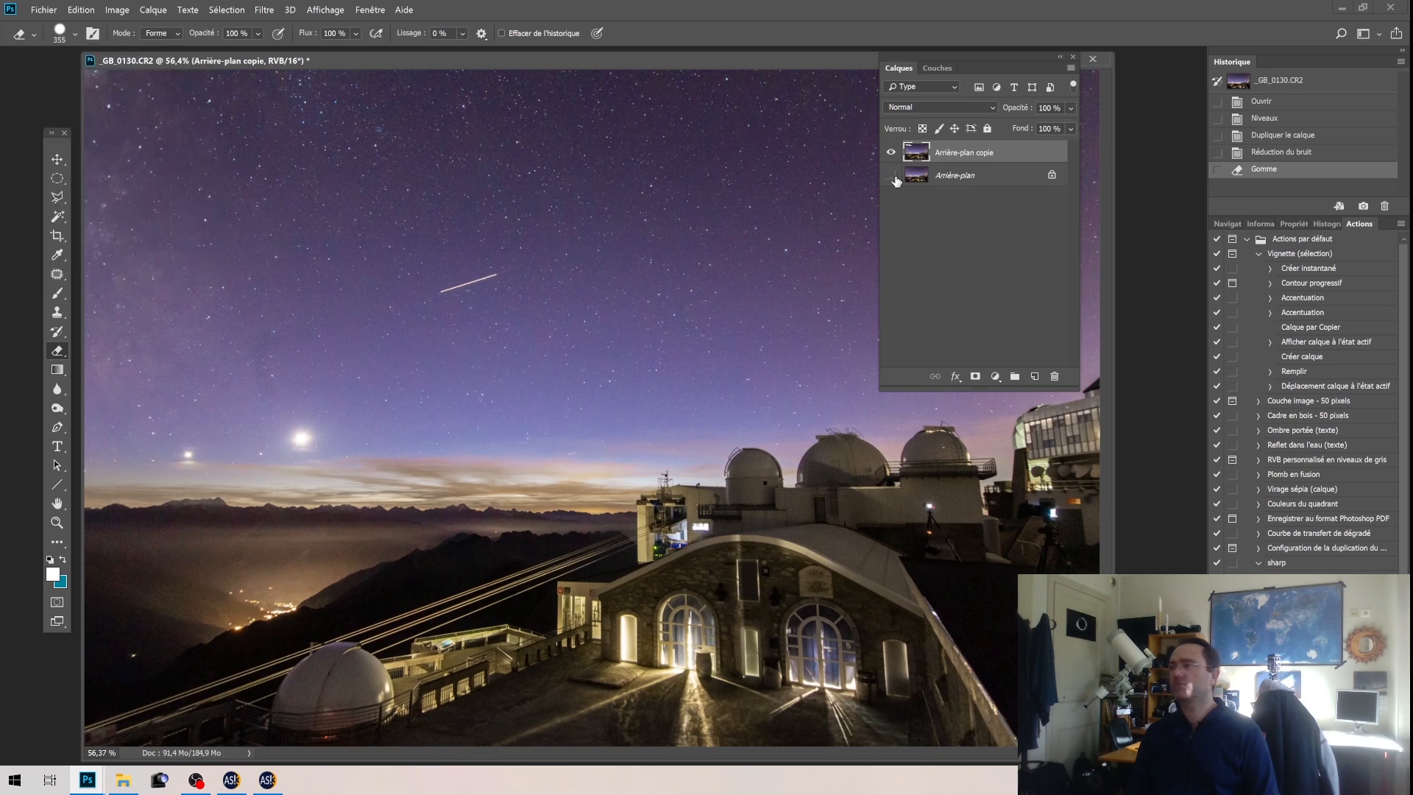
mouse_move(239, 201)
left_mouse_down()
mouse_move(325, 120)
mouse_move(473, 157)
mouse_move(280, 164)
left_mouse_up()
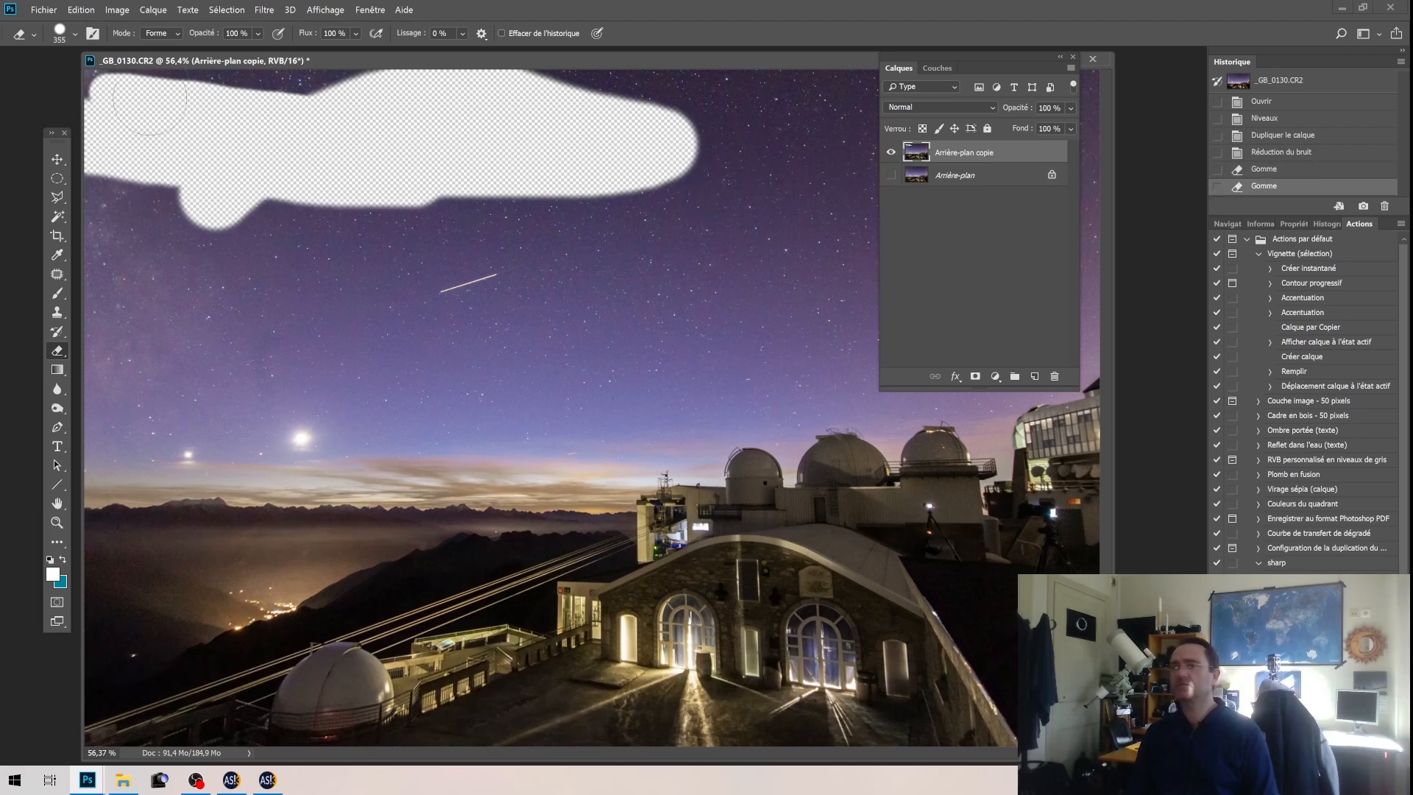
Erase most of the remaining sky on Arrière-plan copie with a soft 1763 px eraser and show the Arrière-plan layer again
left_click(77, 35)
mouse_move(155, 112)
left_mouse_down()
mouse_move(116, 114)
mouse_move(175, 83)
left_mouse_up()
mouse_move(275, 234)
left_mouse_down()
mouse_move(337, 240)
mouse_move(161, 261)
mouse_move(150, 120)
mouse_move(1005, 118)
mouse_move(982, 265)
mouse_move(803, 309)
mouse_move(604, 310)
mouse_move(442, 354)
mouse_move(579, 221)
mouse_move(181, 277)
mouse_move(606, 251)
left_mouse_up()
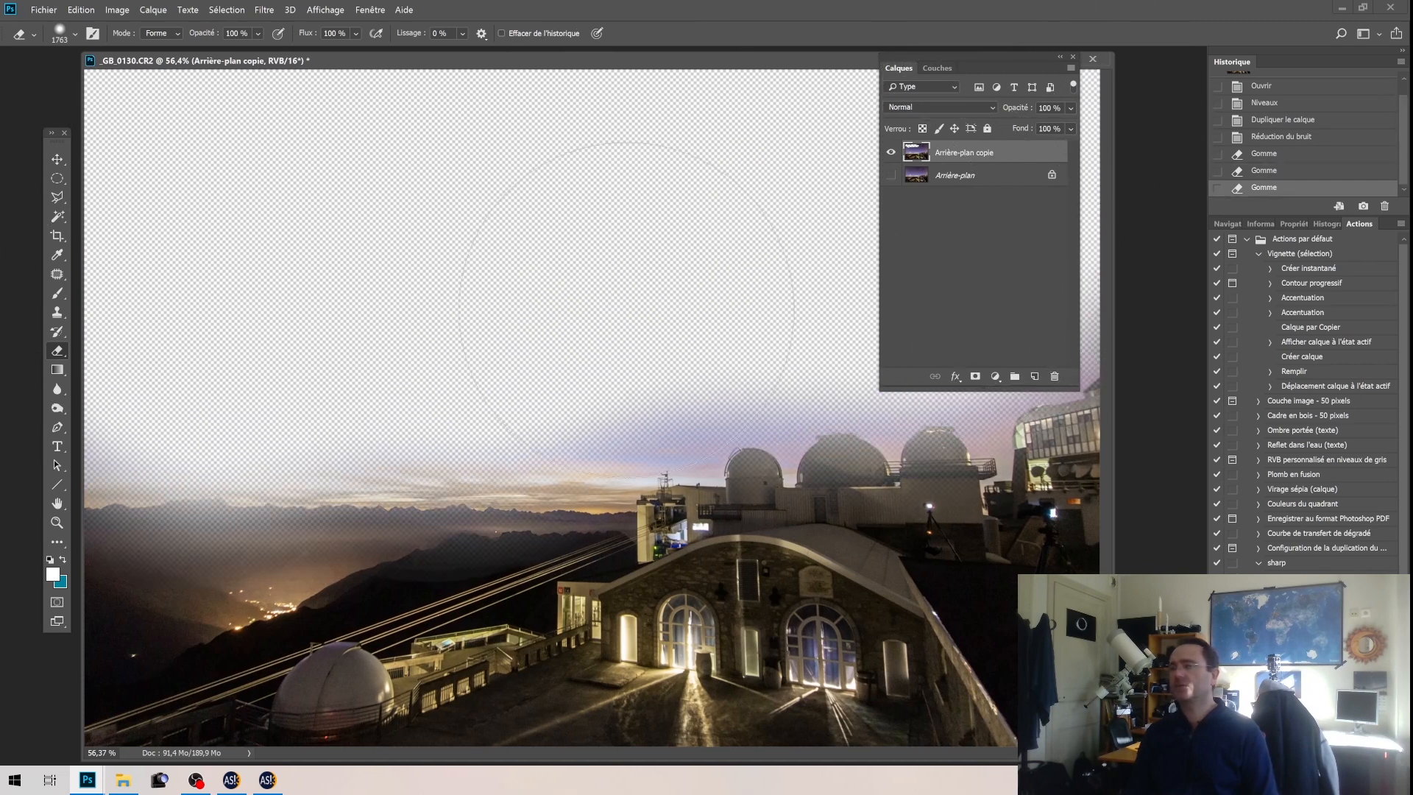
left_click(891, 175)
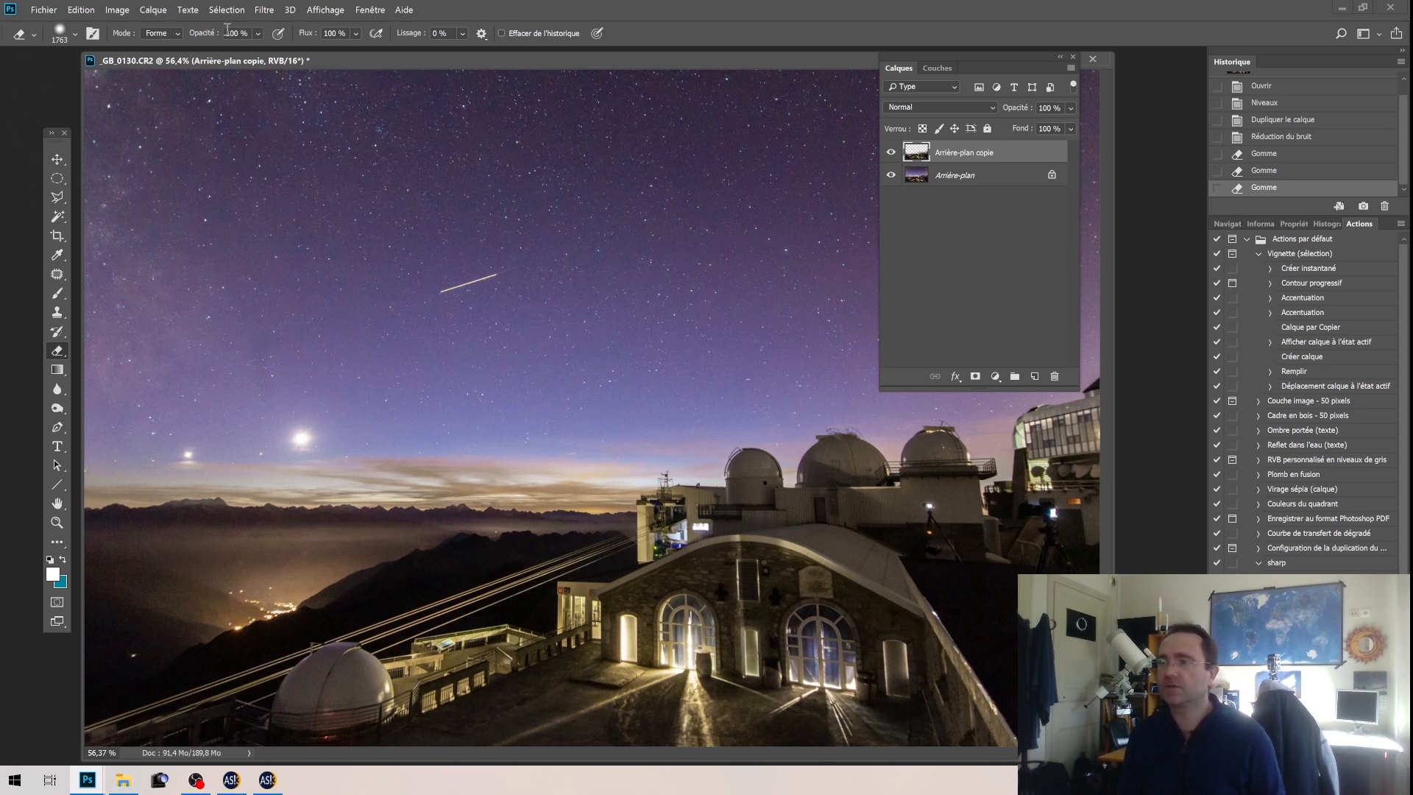
left_click(318, 13)
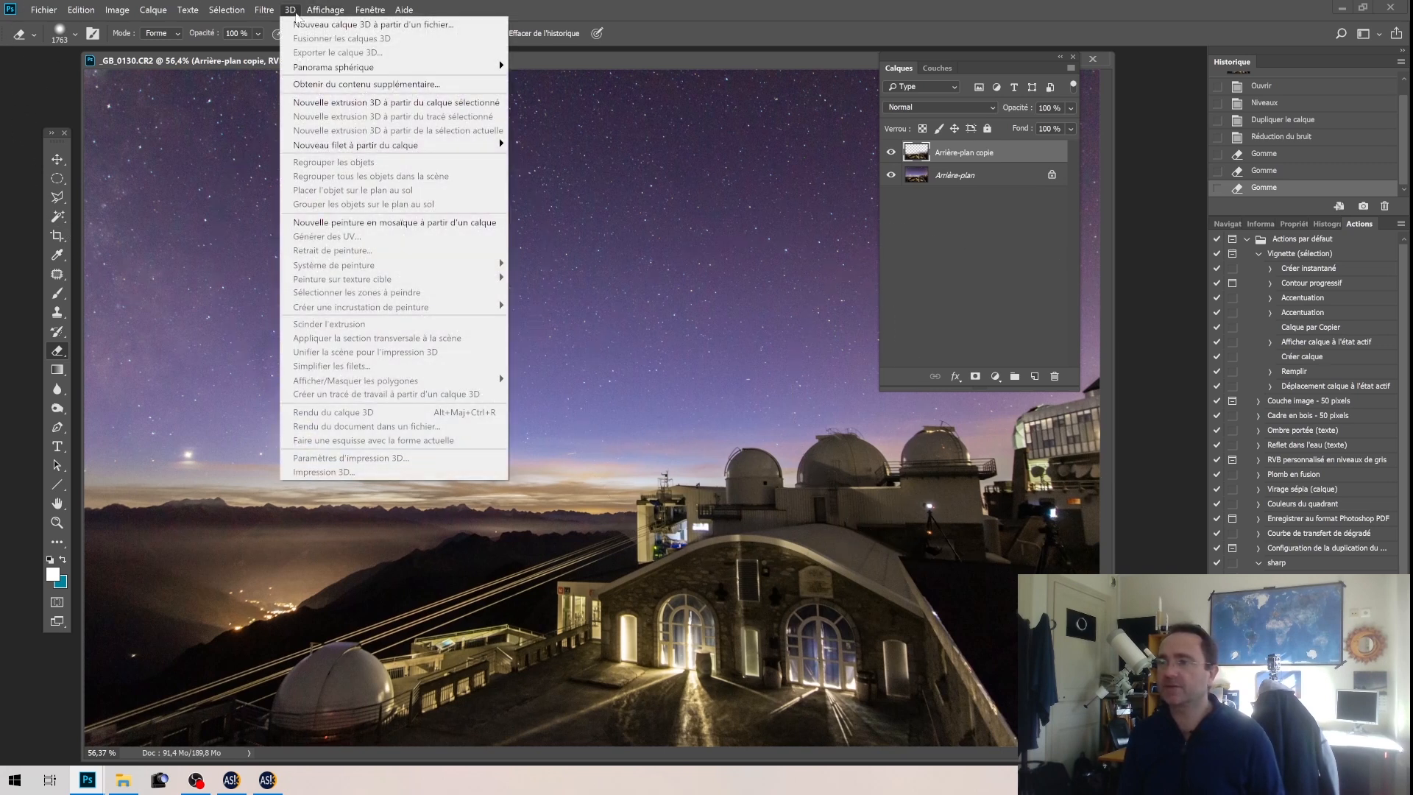
mouse_move(266, 13)
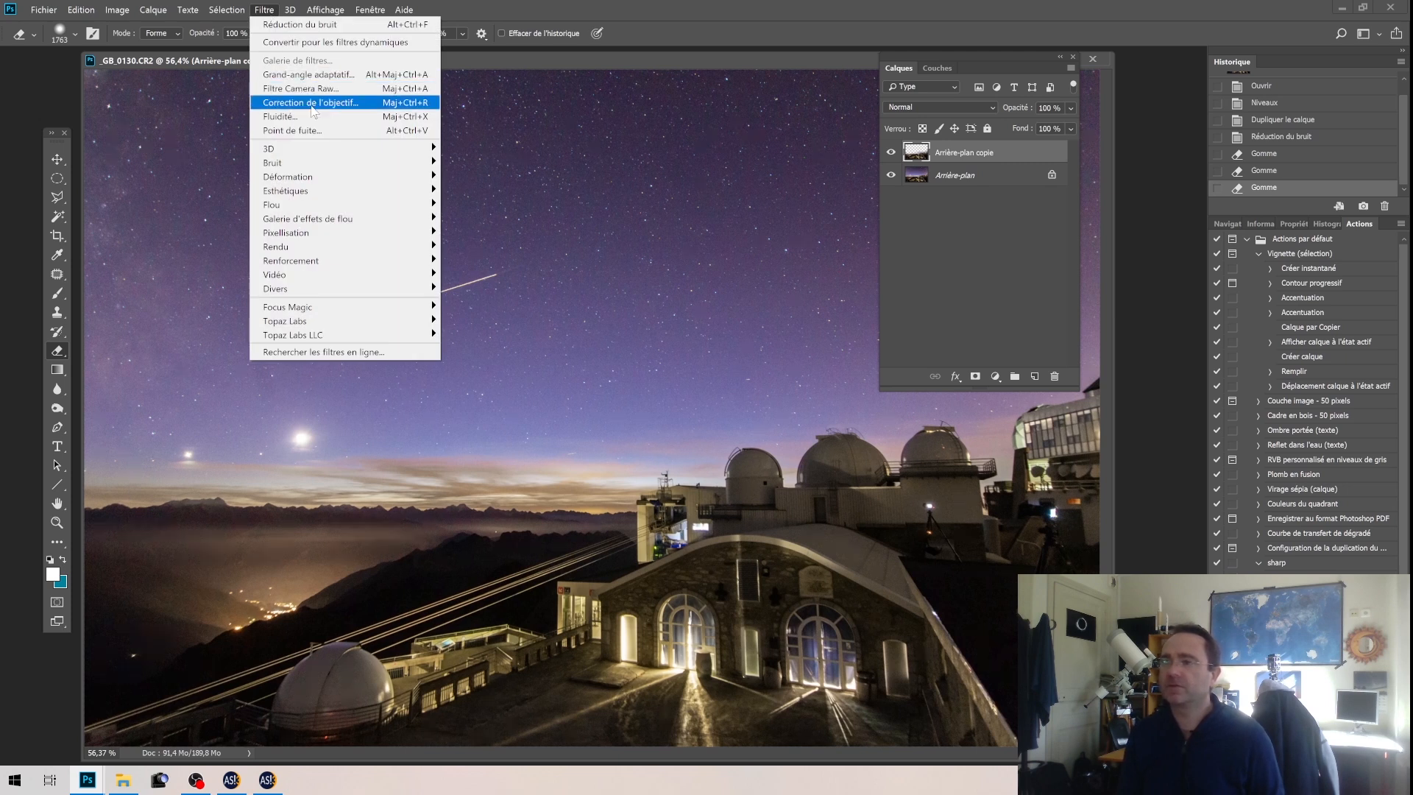
mouse_move(304, 170)
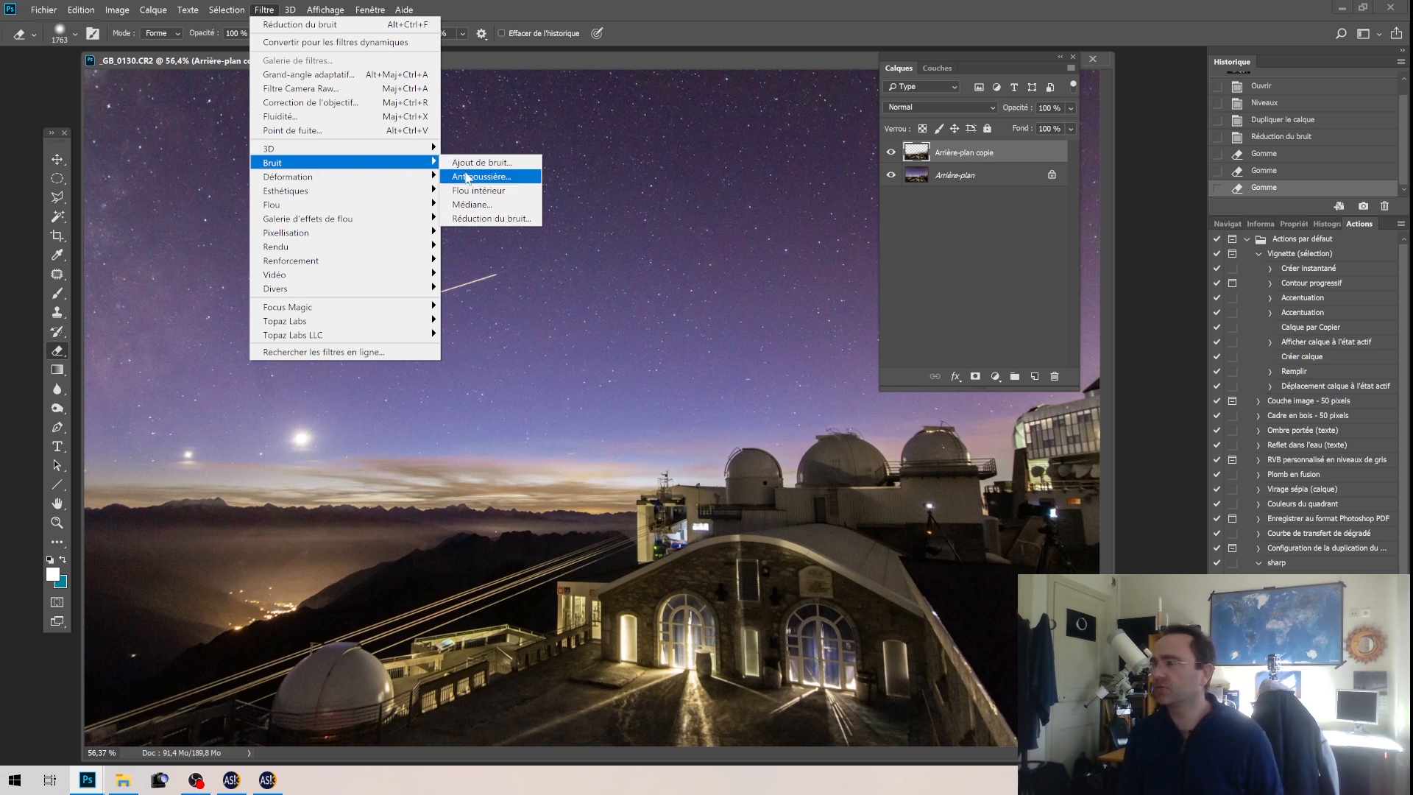
left_click(466, 177)
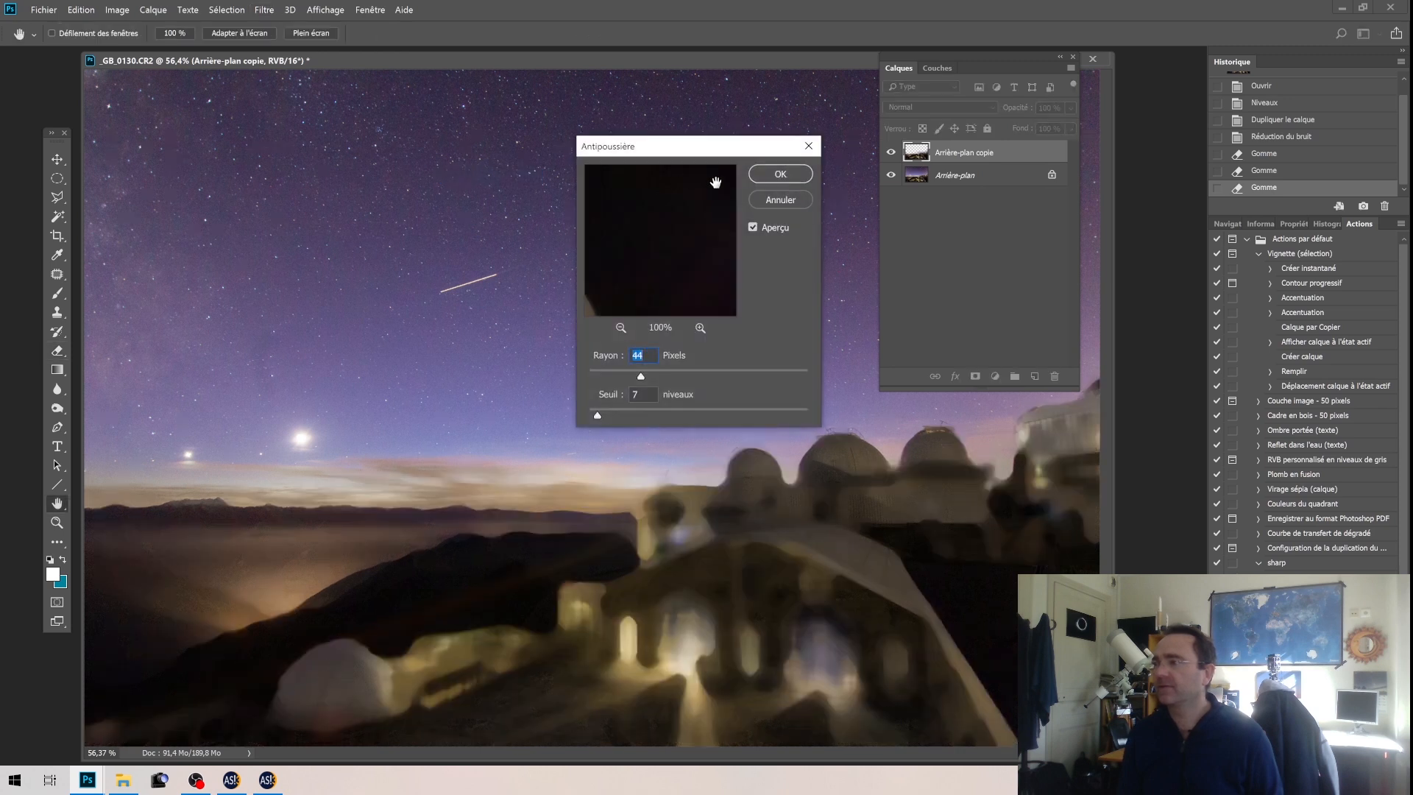
left_click(808, 145)
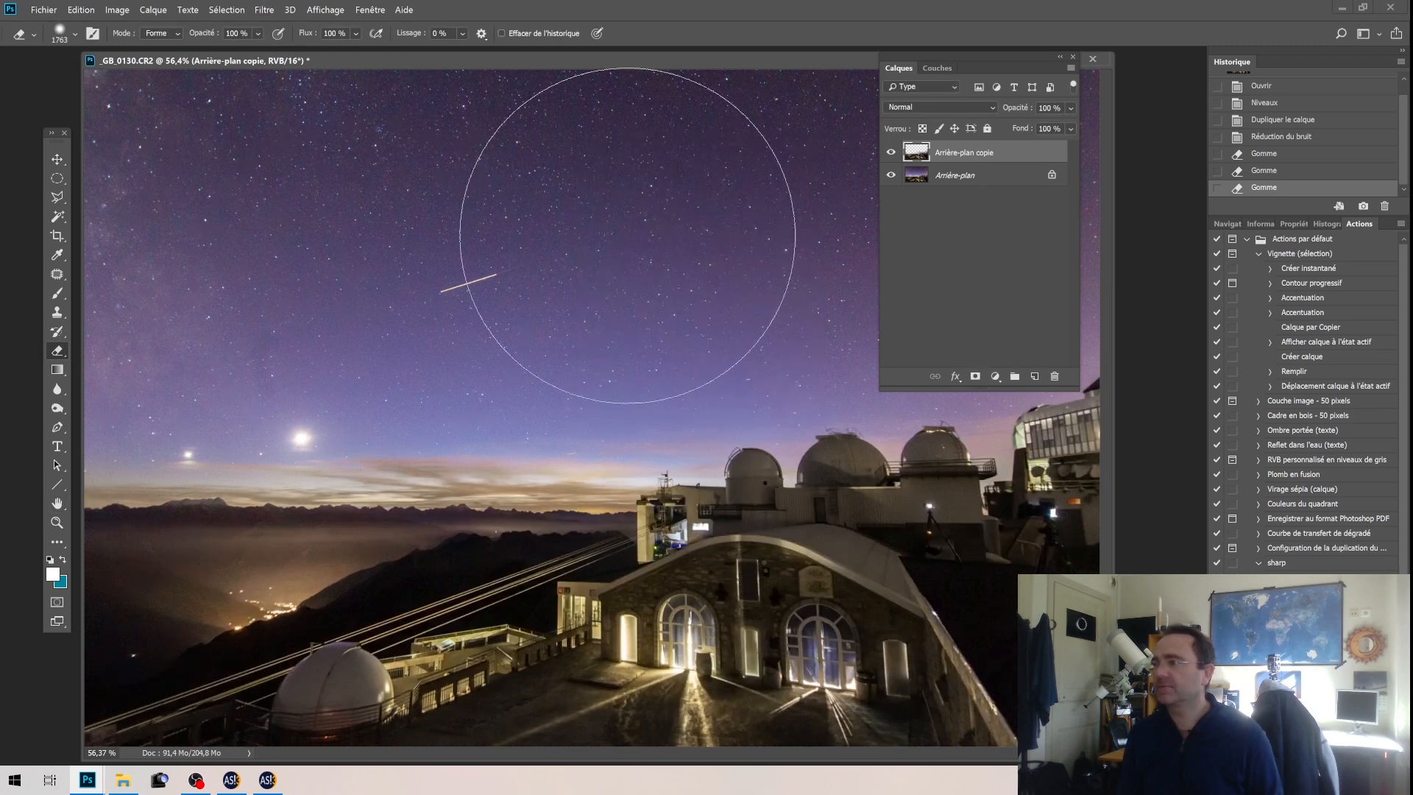
Merge the visible layers into the Arrière-plan layer
left_click(937, 179)
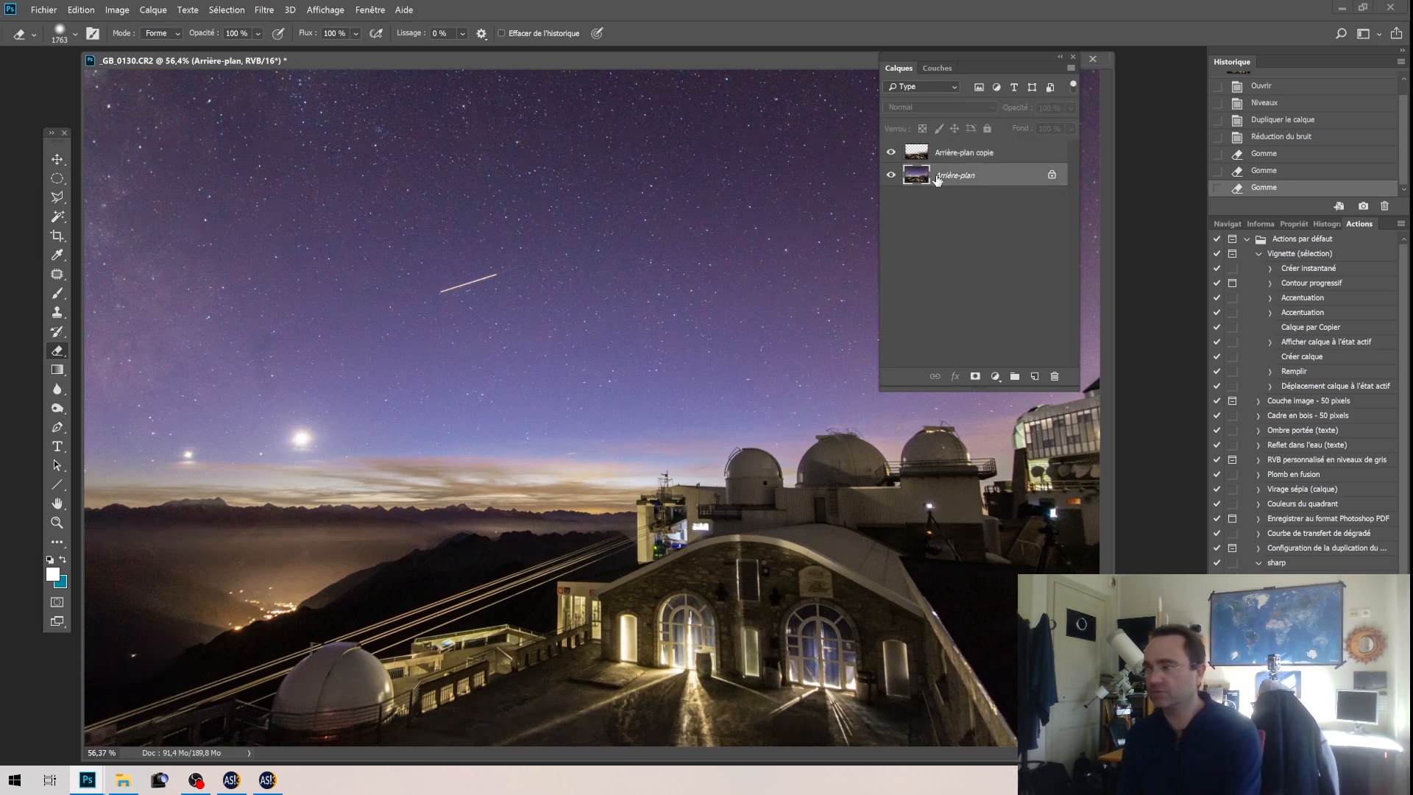
key("ctrl+shift+e")
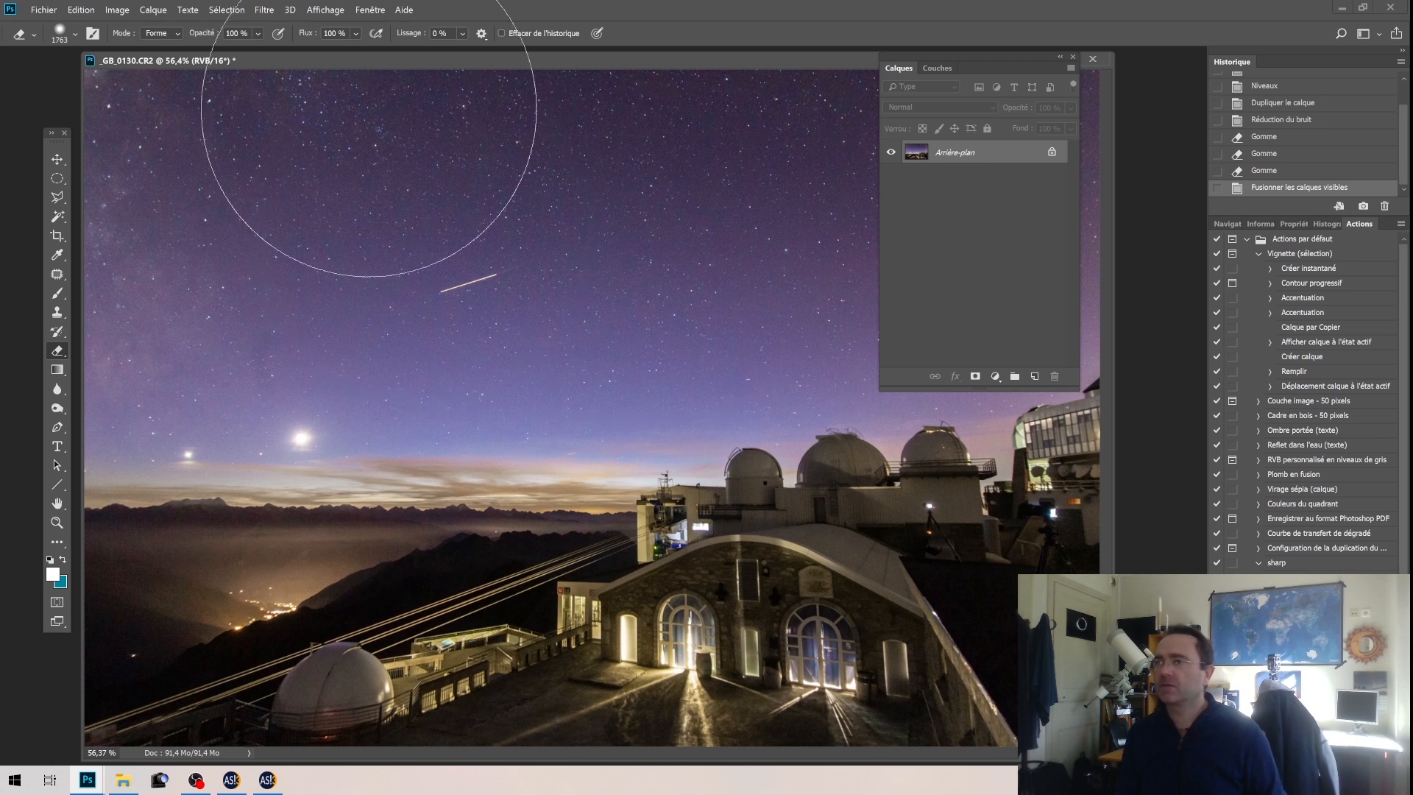
Try the Antipoussière filter on the whole photo with a 4-pixel radius and threshold levels of 126, 63 and 54
left_click(265, 10)
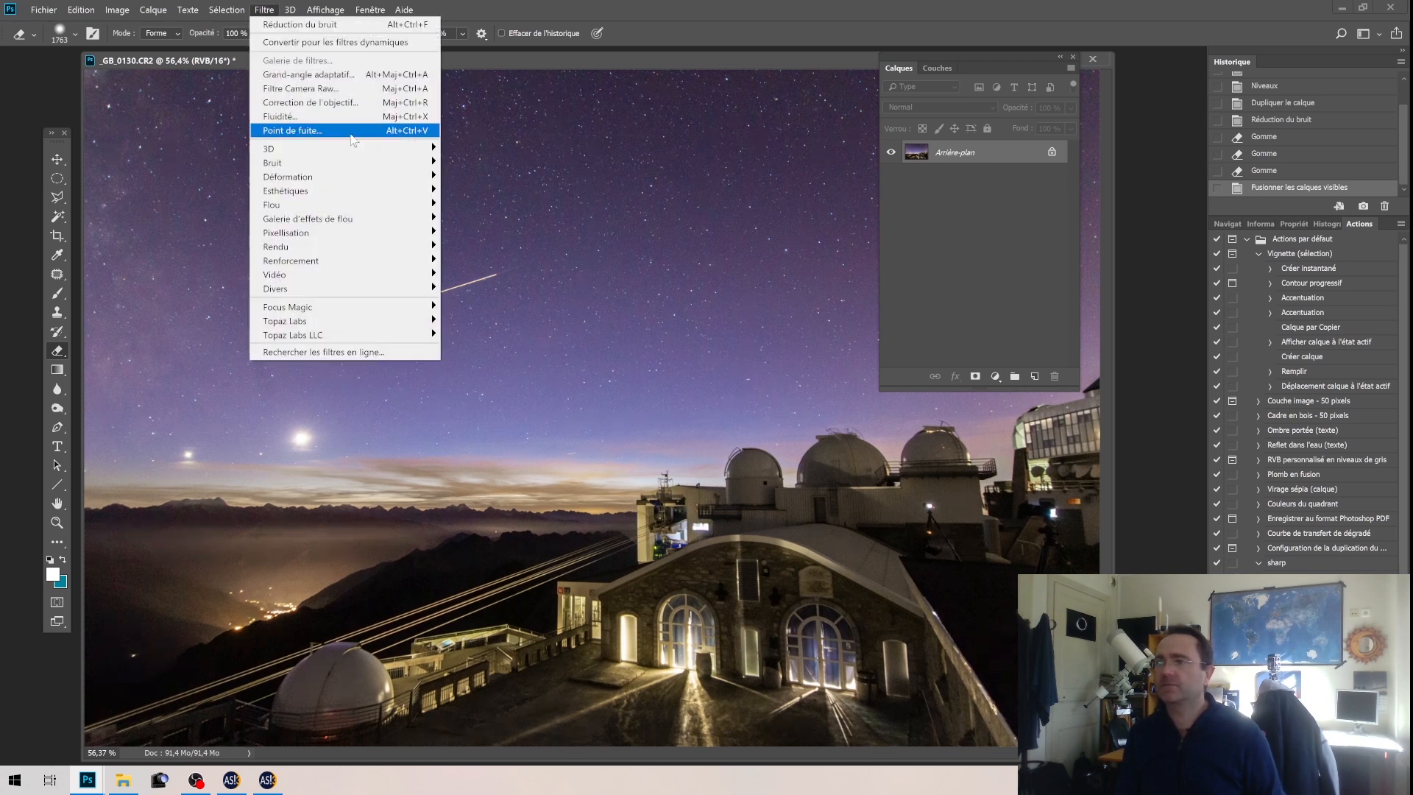
mouse_move(354, 162)
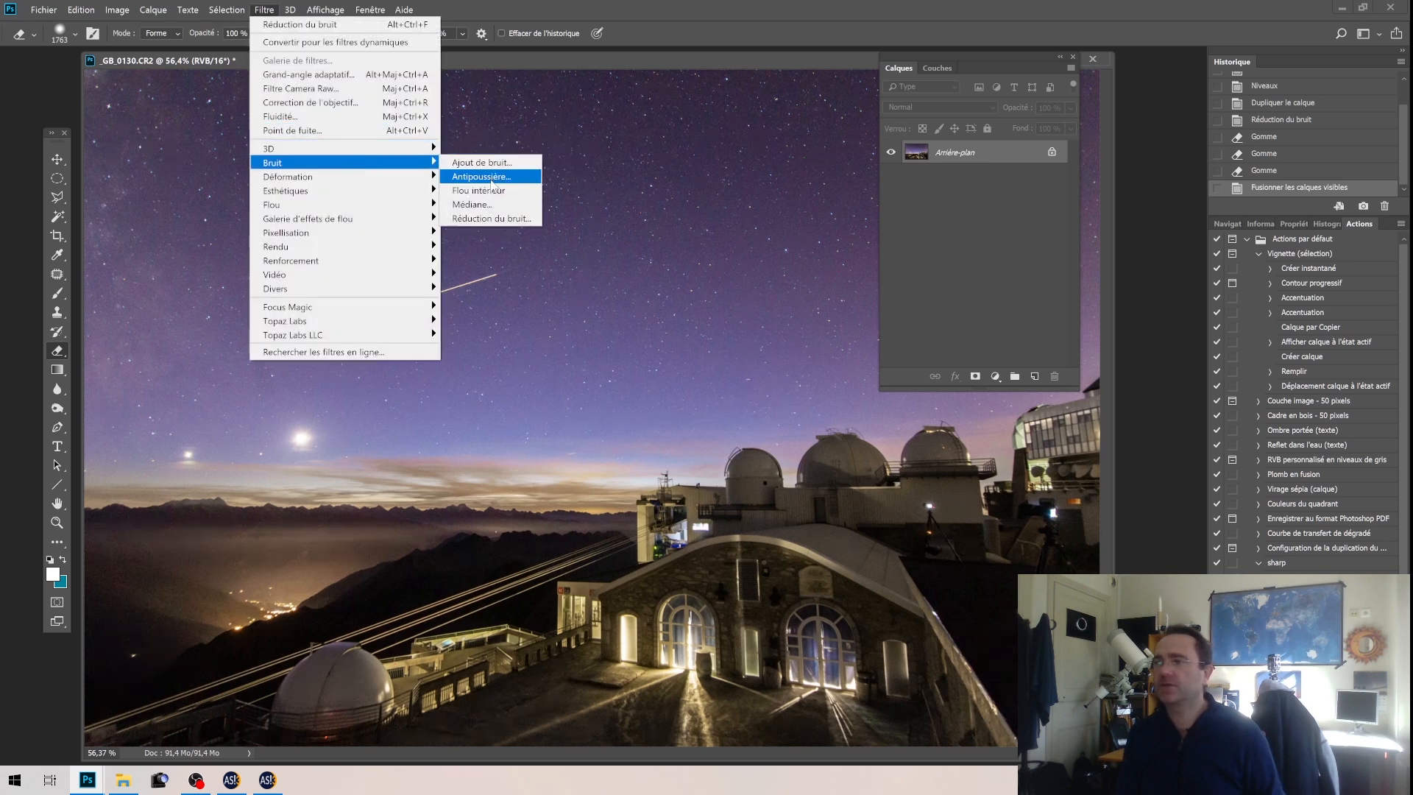
left_click(489, 178)
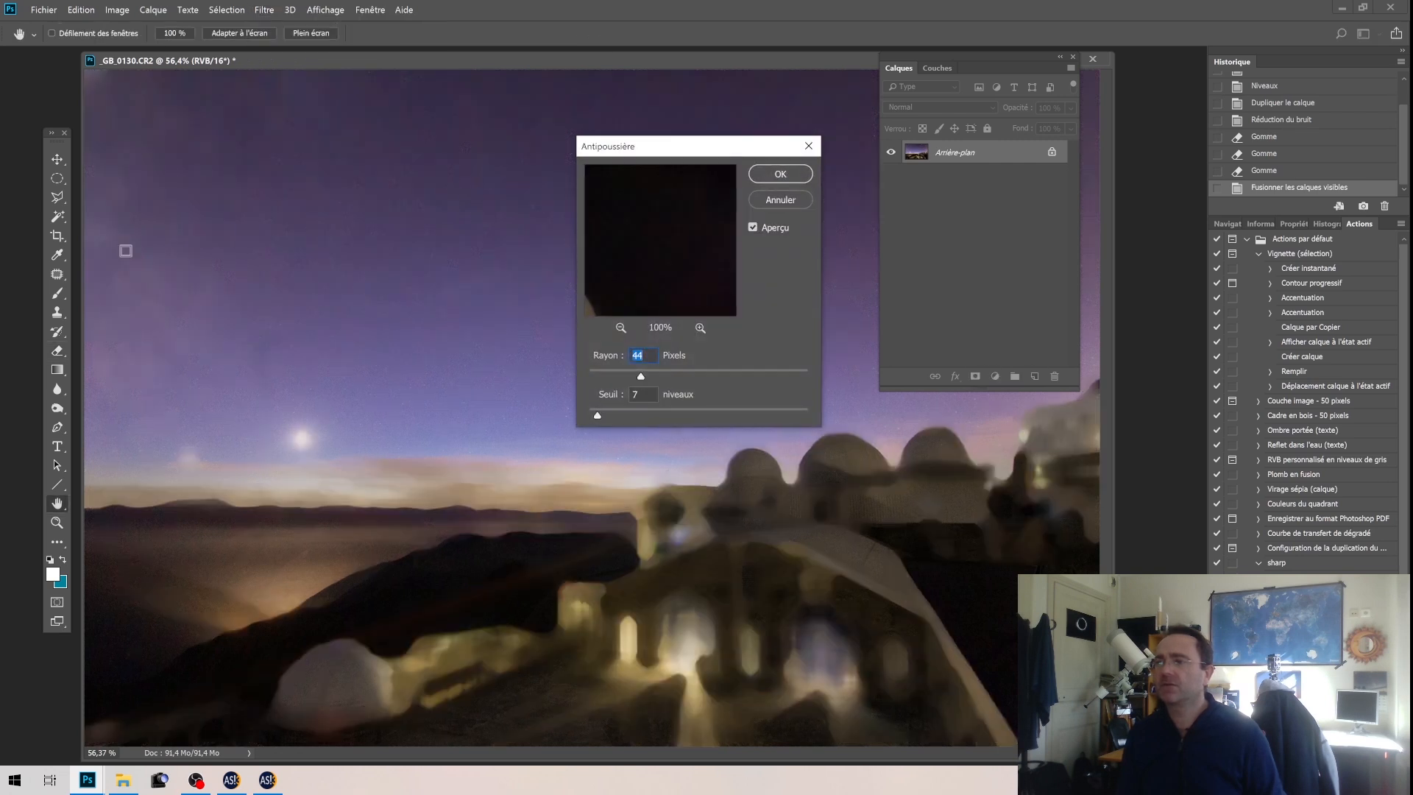
left_click_drag(641, 377, 602, 379)
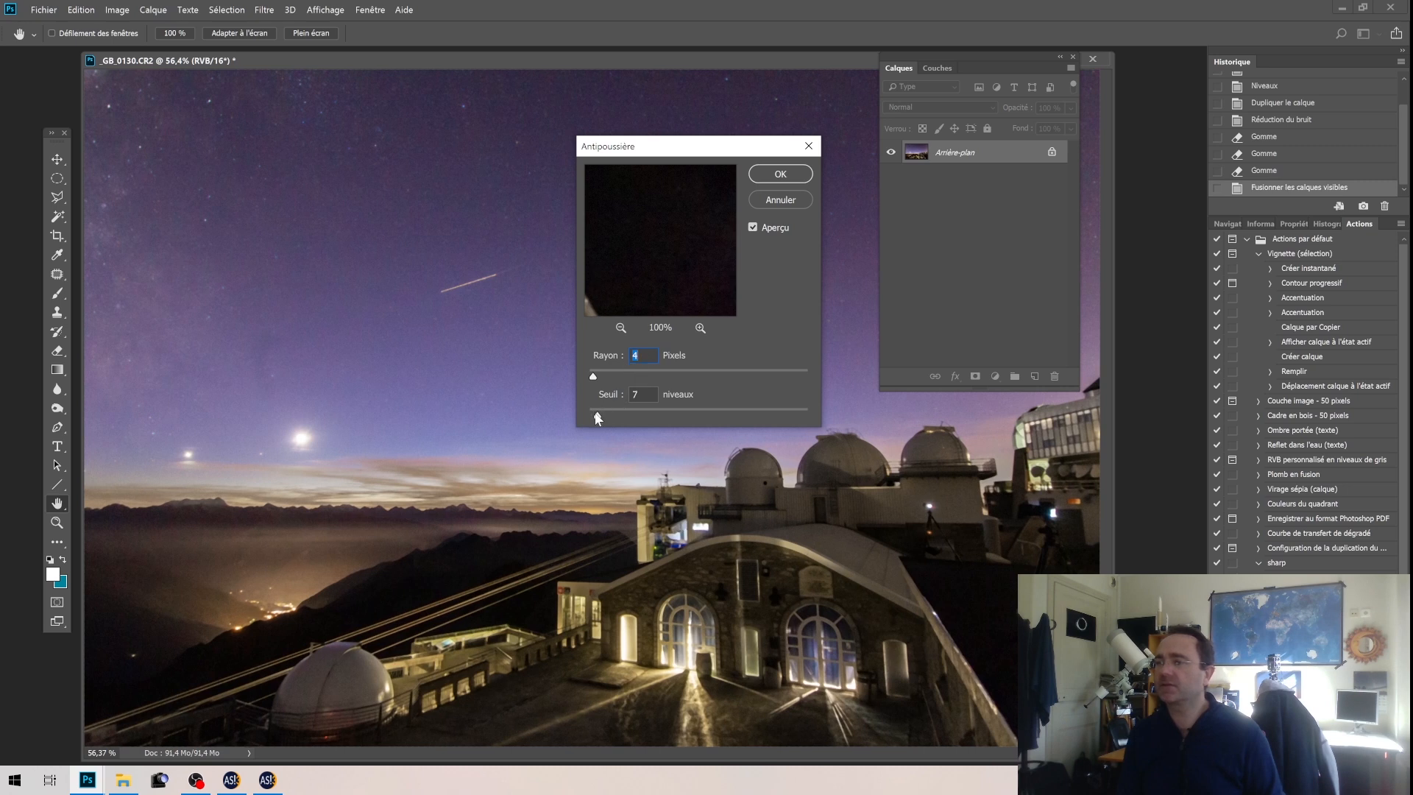
left_click_drag(598, 418, 678, 416)
left_click_drag(591, 414, 740, 401)
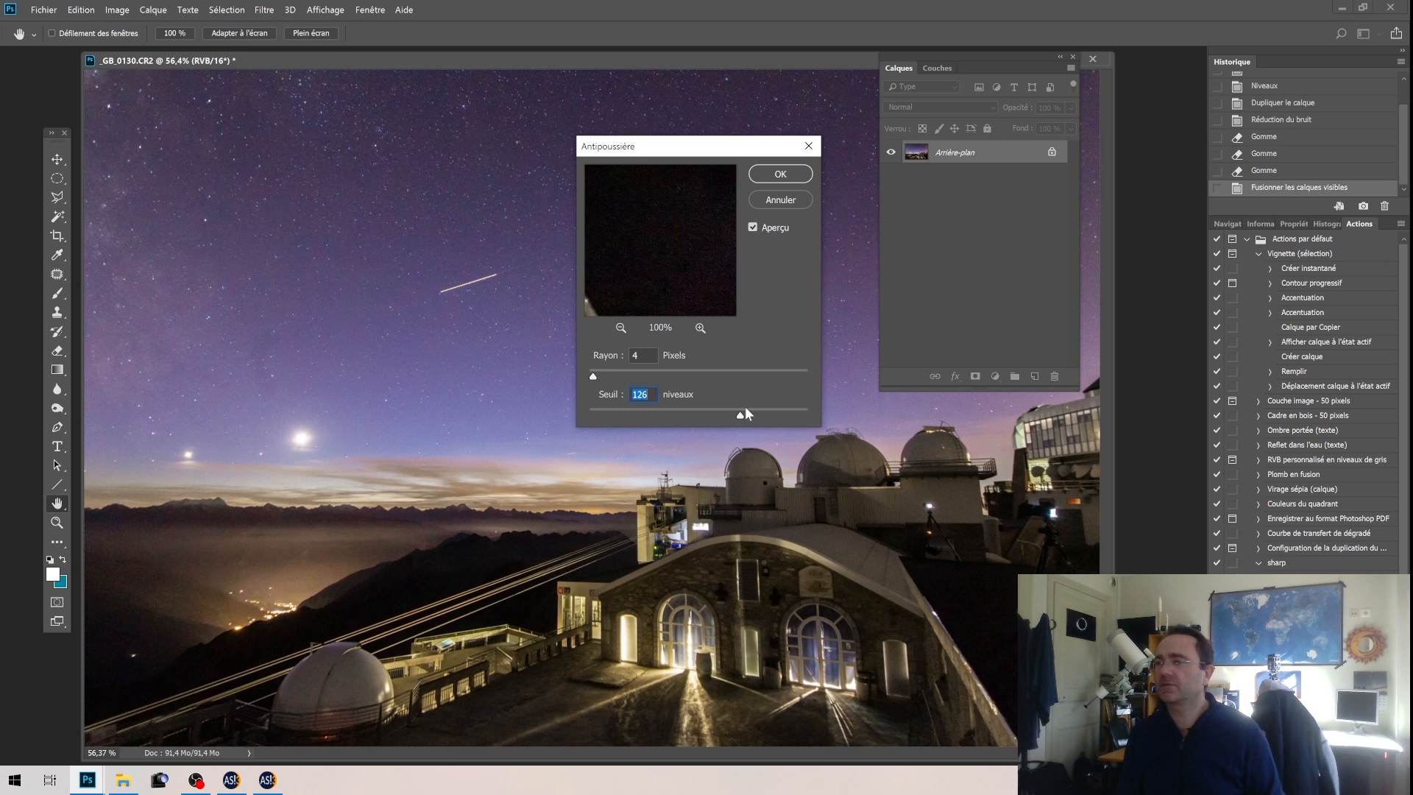
left_click_drag(740, 416, 666, 412)
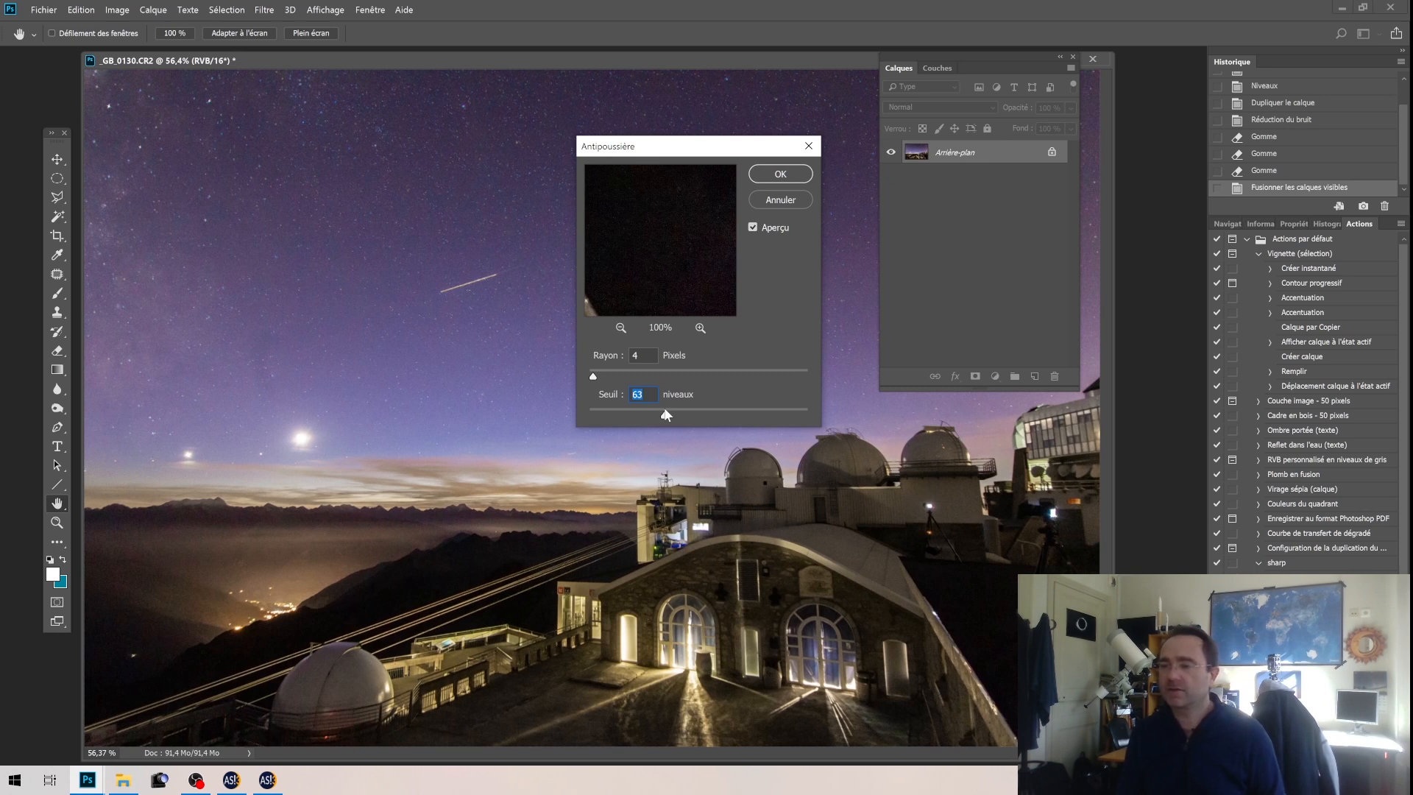
left_click_drag(660, 415, 623, 416)
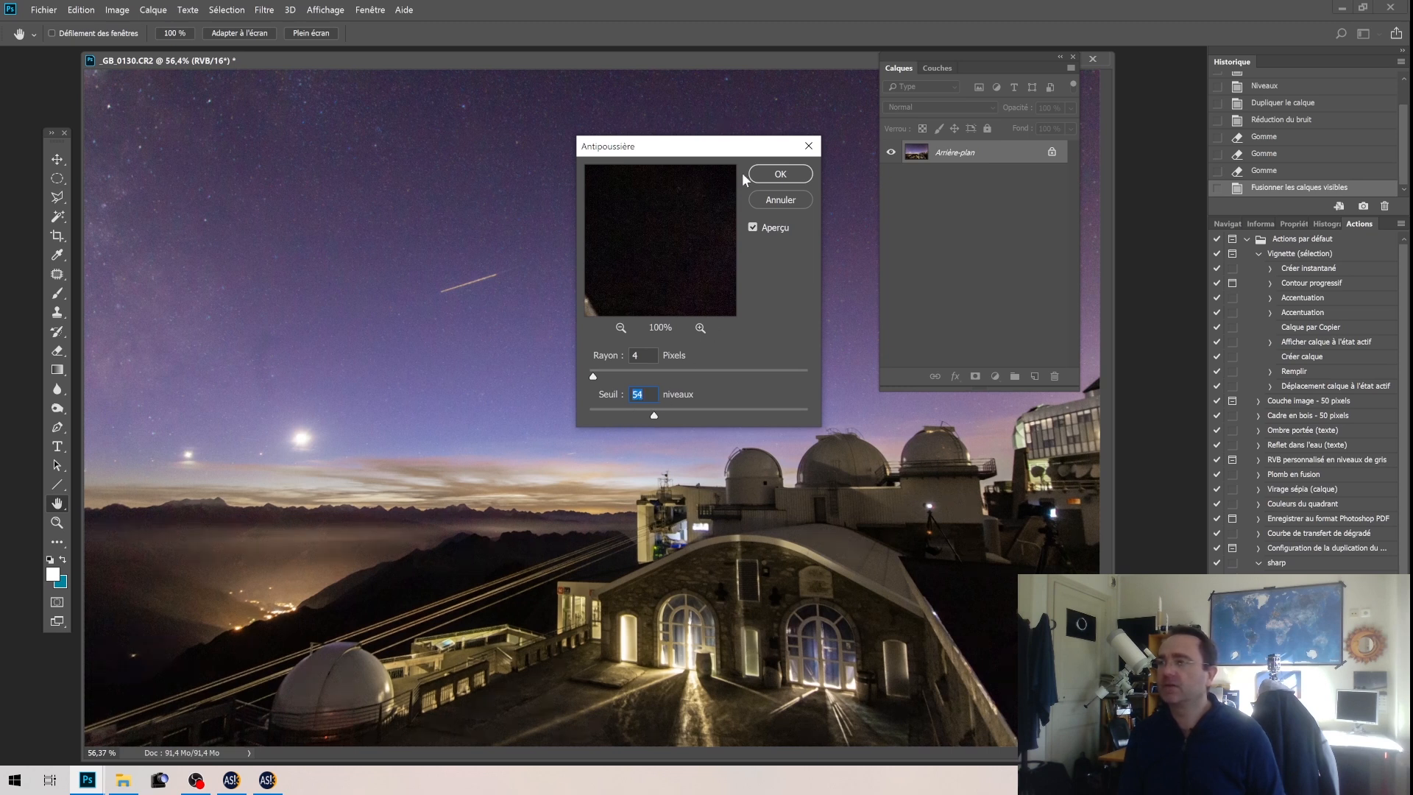
left_click(764, 199)
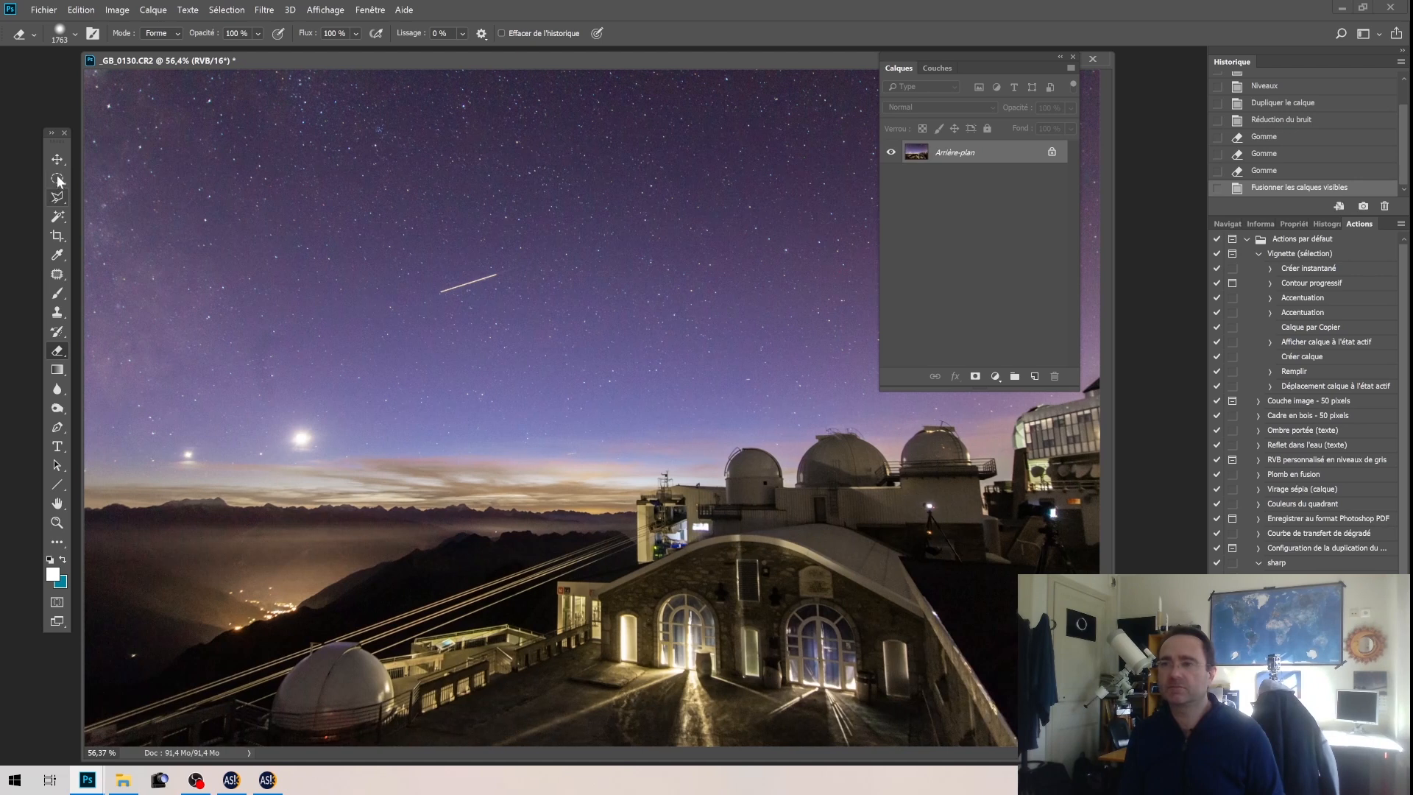
Outline the bright diagonal light trail in the sky with a tight four-sided Polygonal Lasso selection
left_click(56, 199)
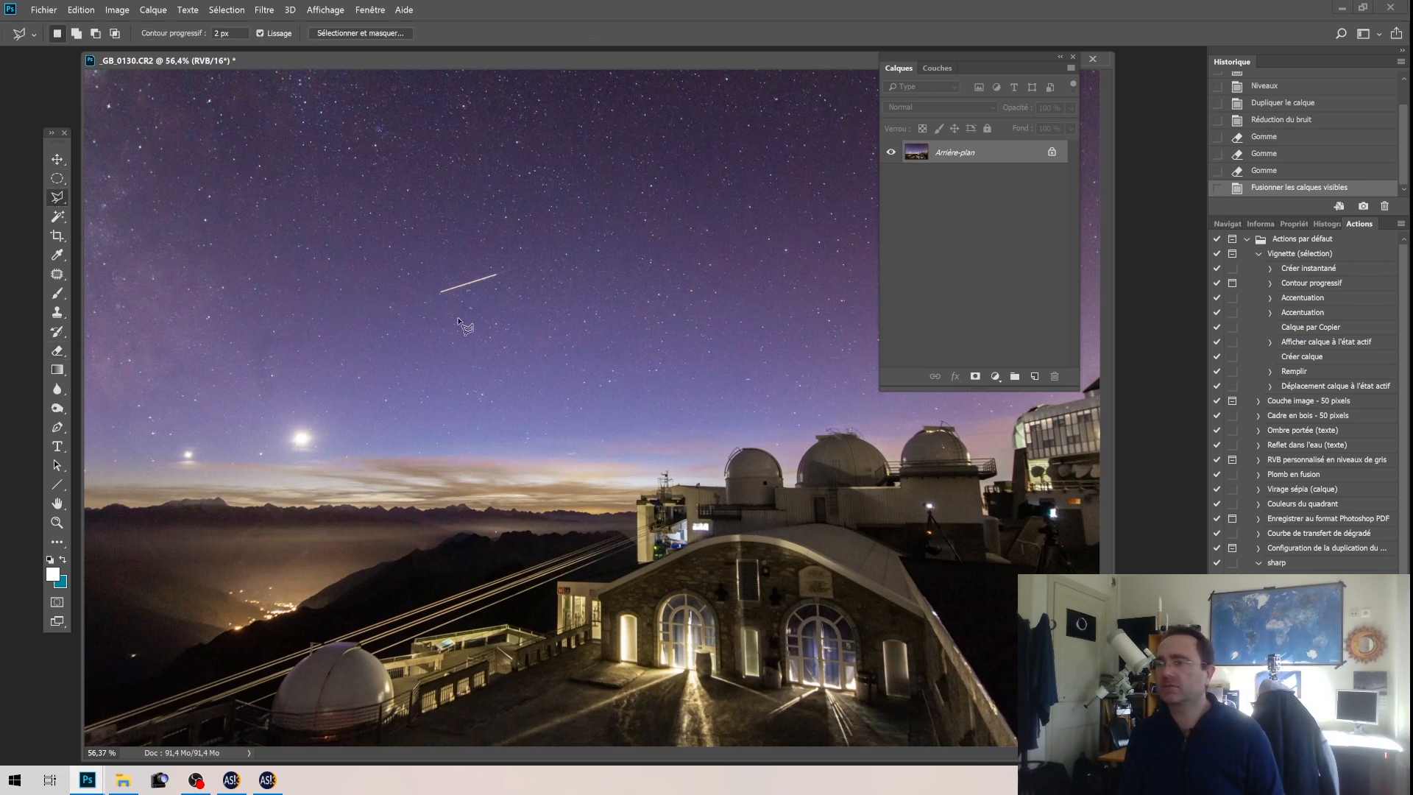
left_click(439, 287)
left_click(499, 271)
left_click(500, 280)
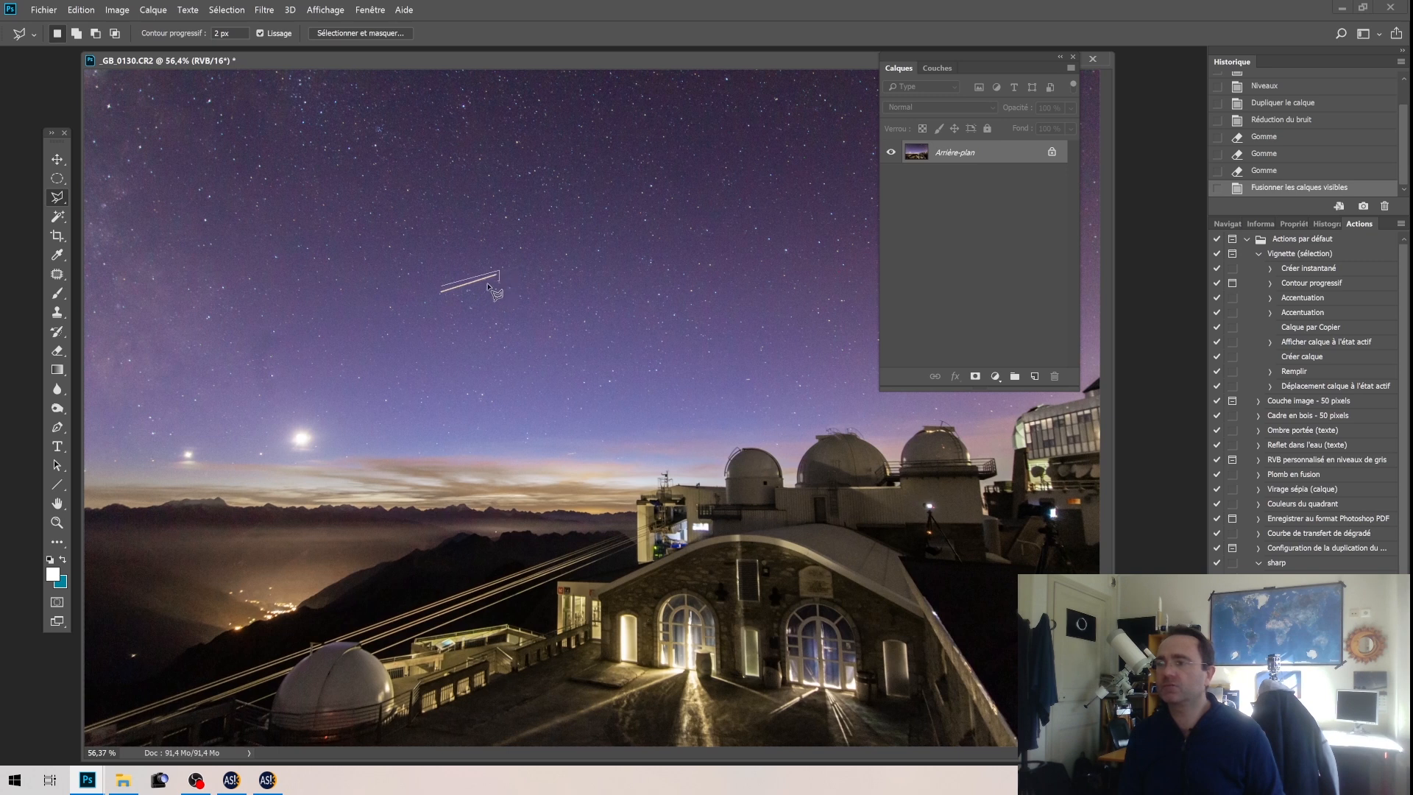
left_click(432, 292)
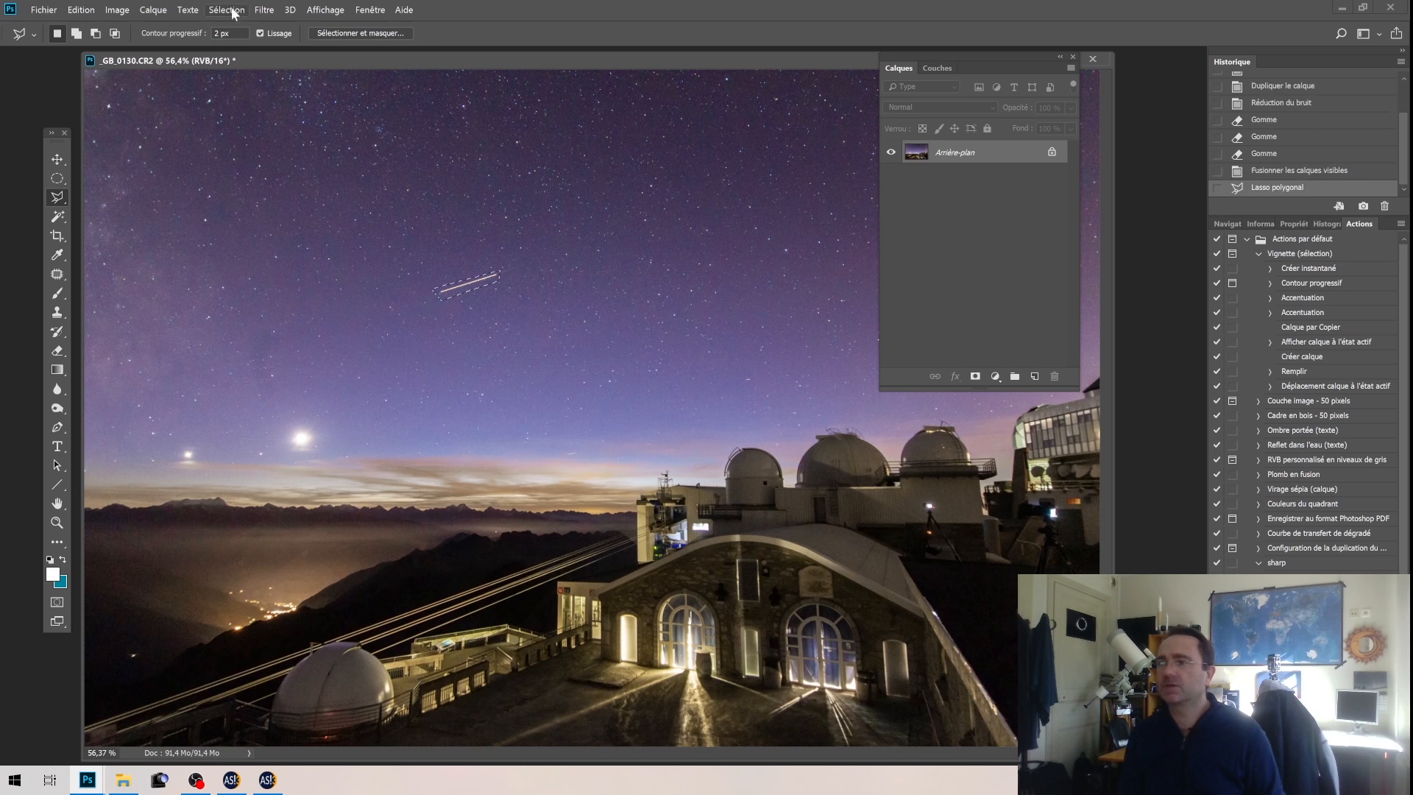
Apply the Antipoussière filter to the selected light trail with a radius of 44 pixels and a threshold of 7 levels
left_click(262, 9)
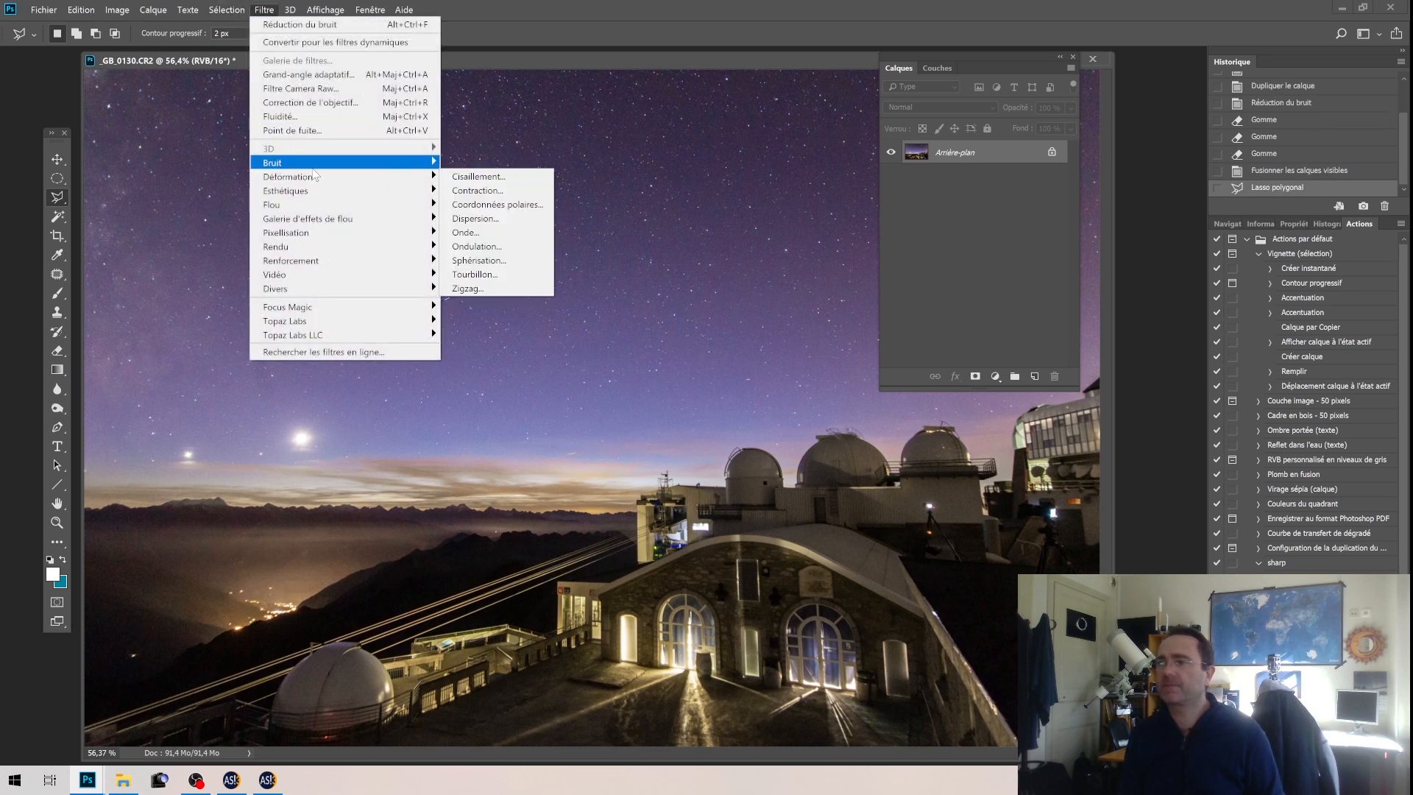
mouse_move(316, 165)
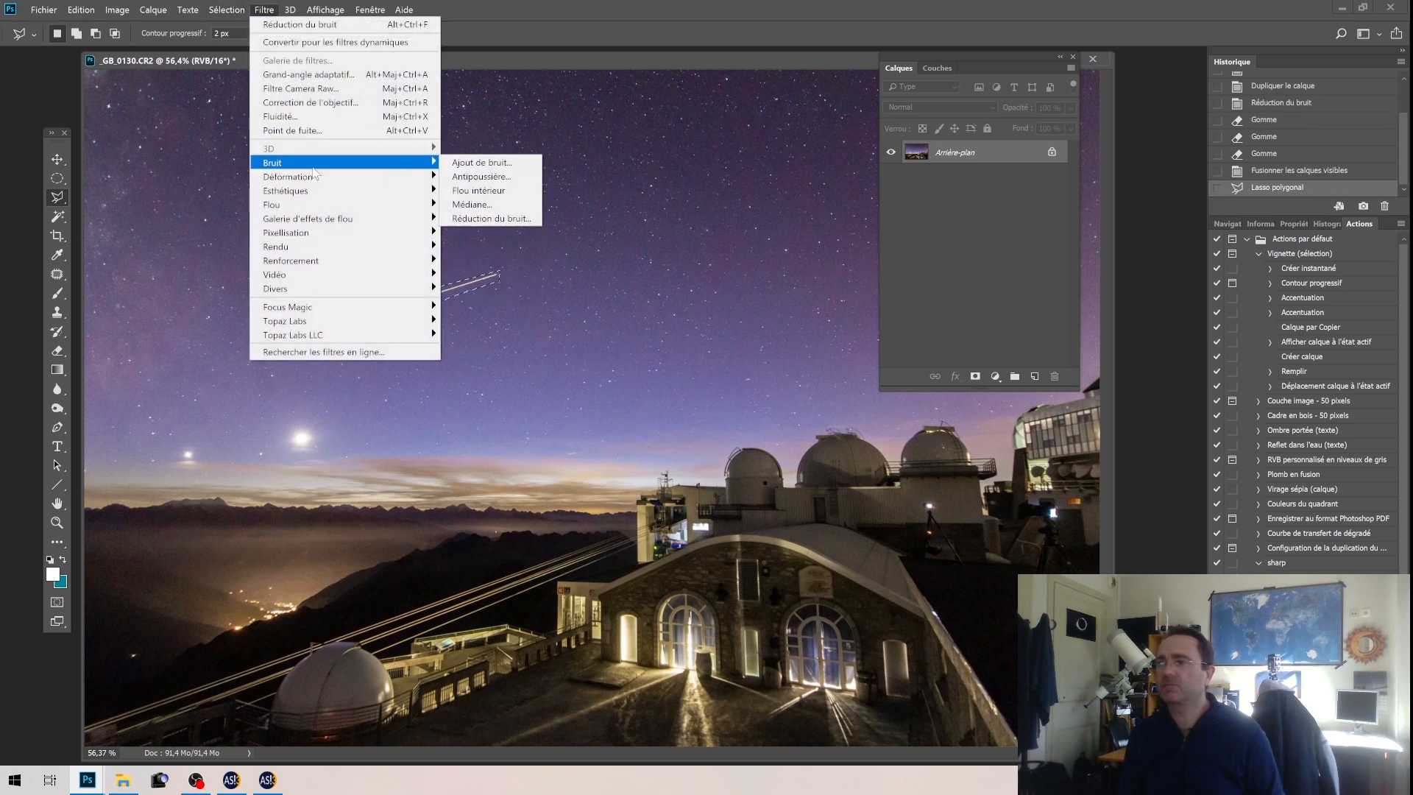
left_click(475, 176)
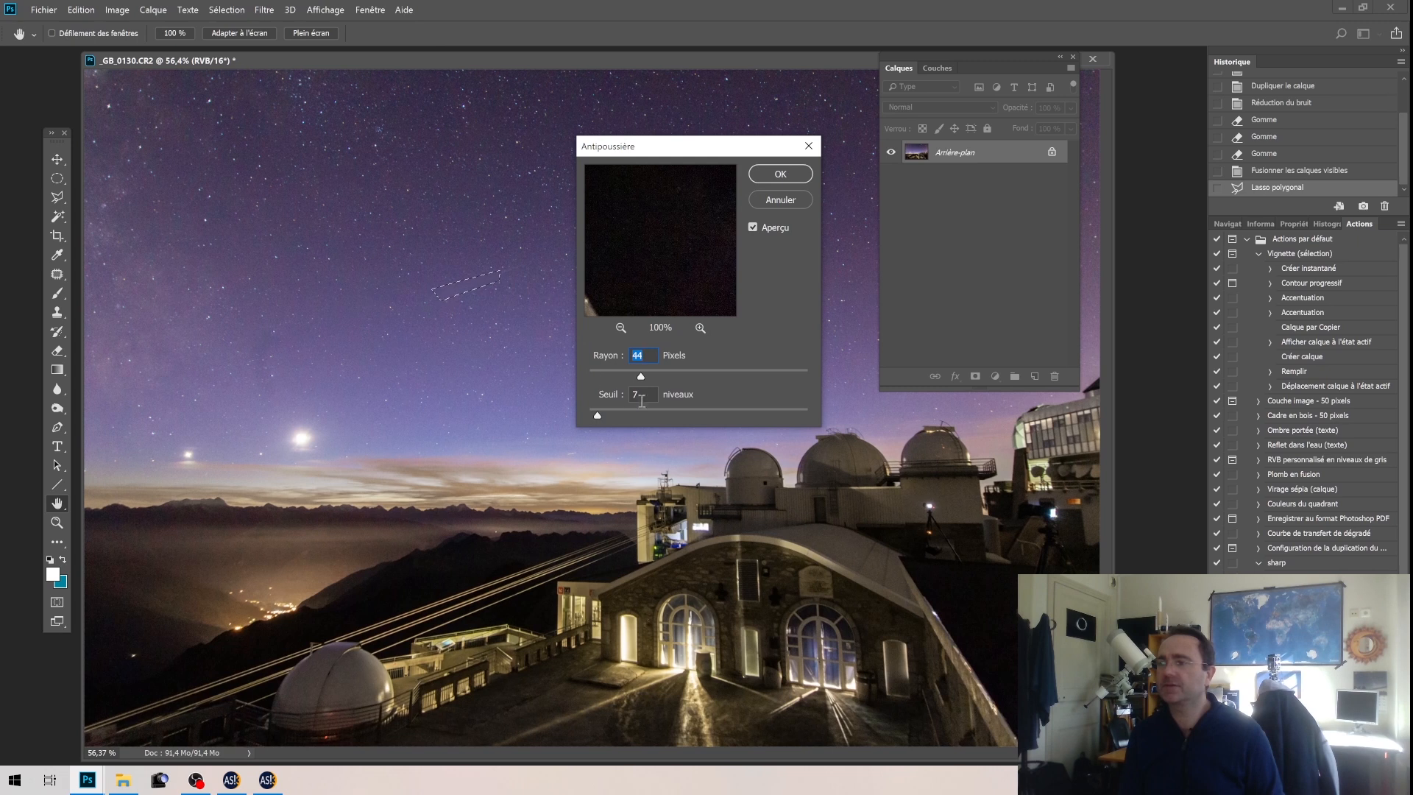
left_click(775, 174)
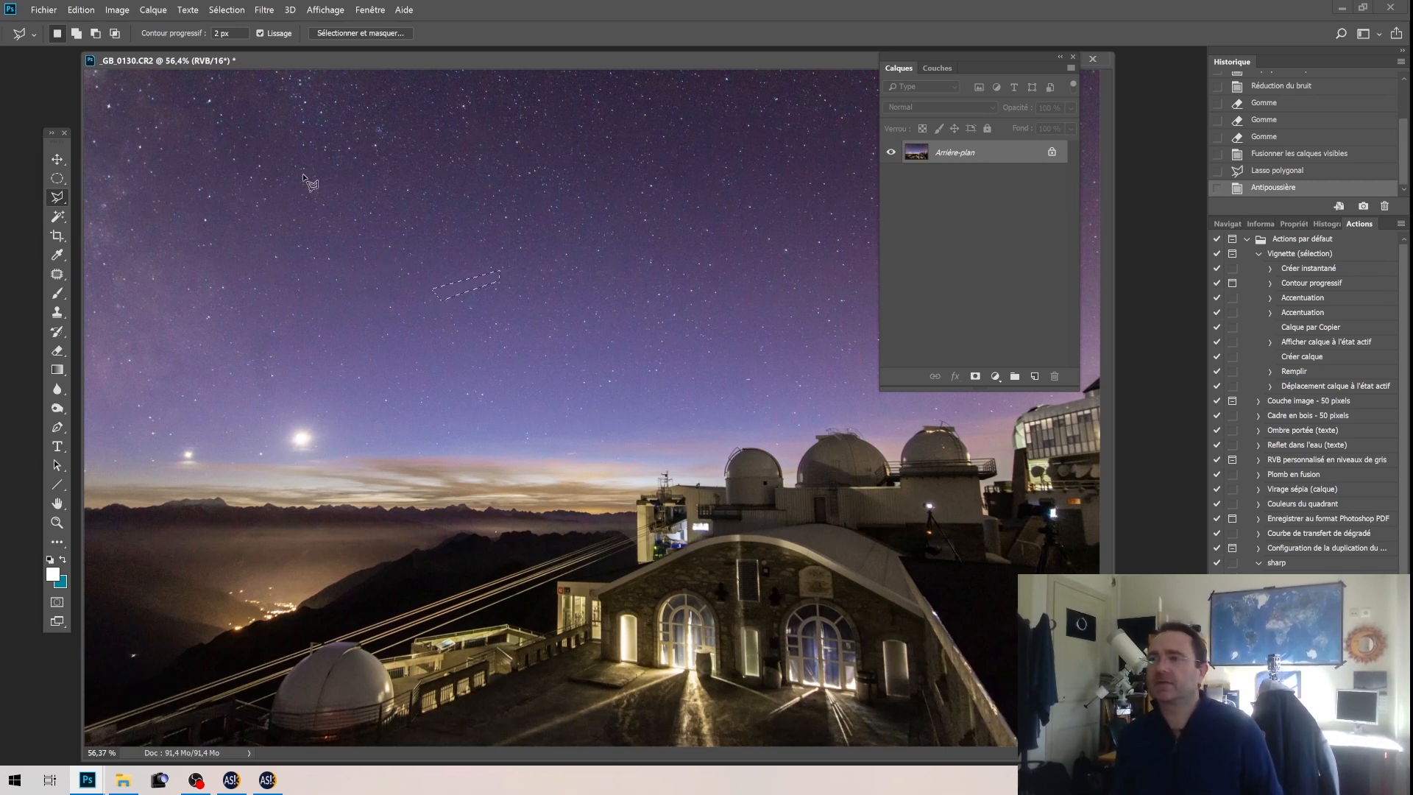
left_click(262, 10)
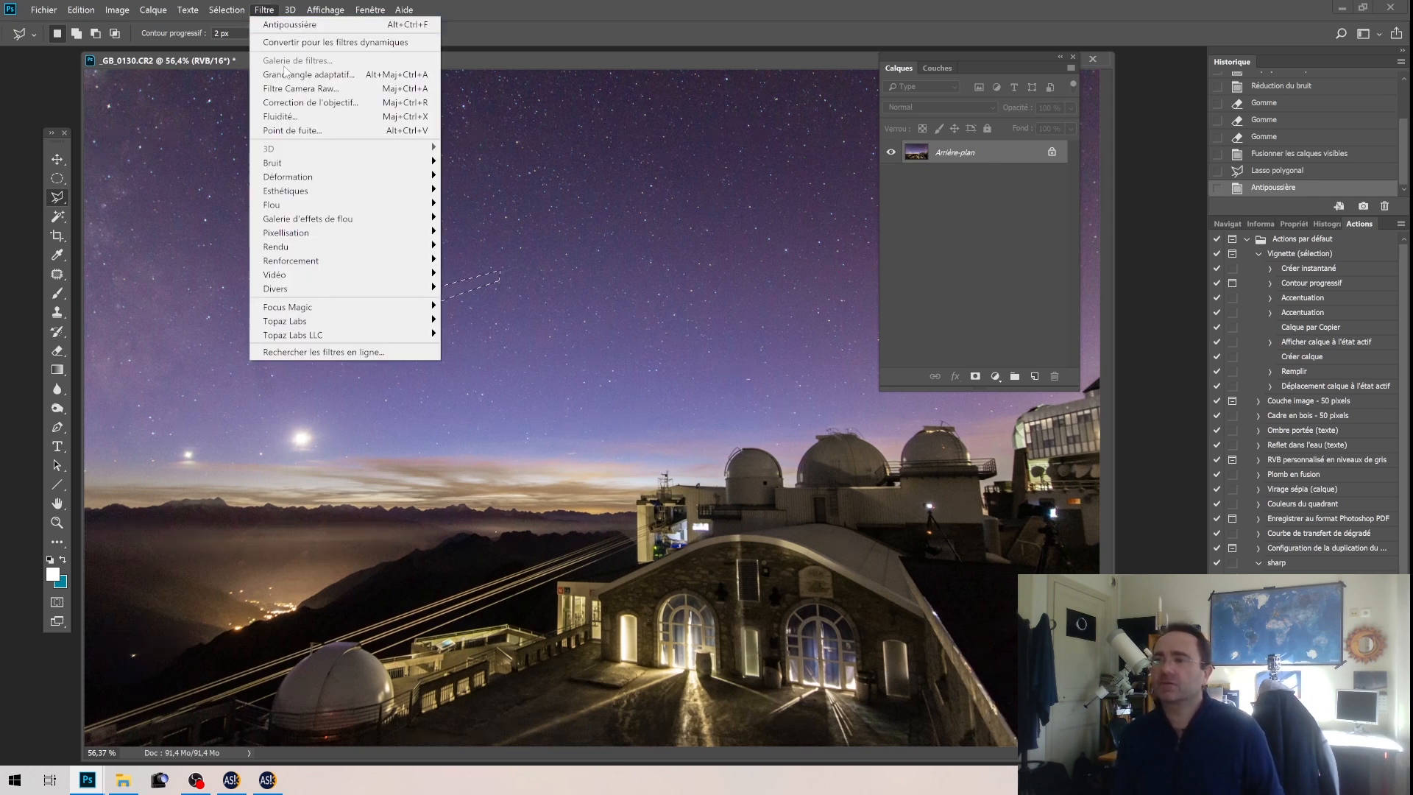
mouse_move(335, 248)
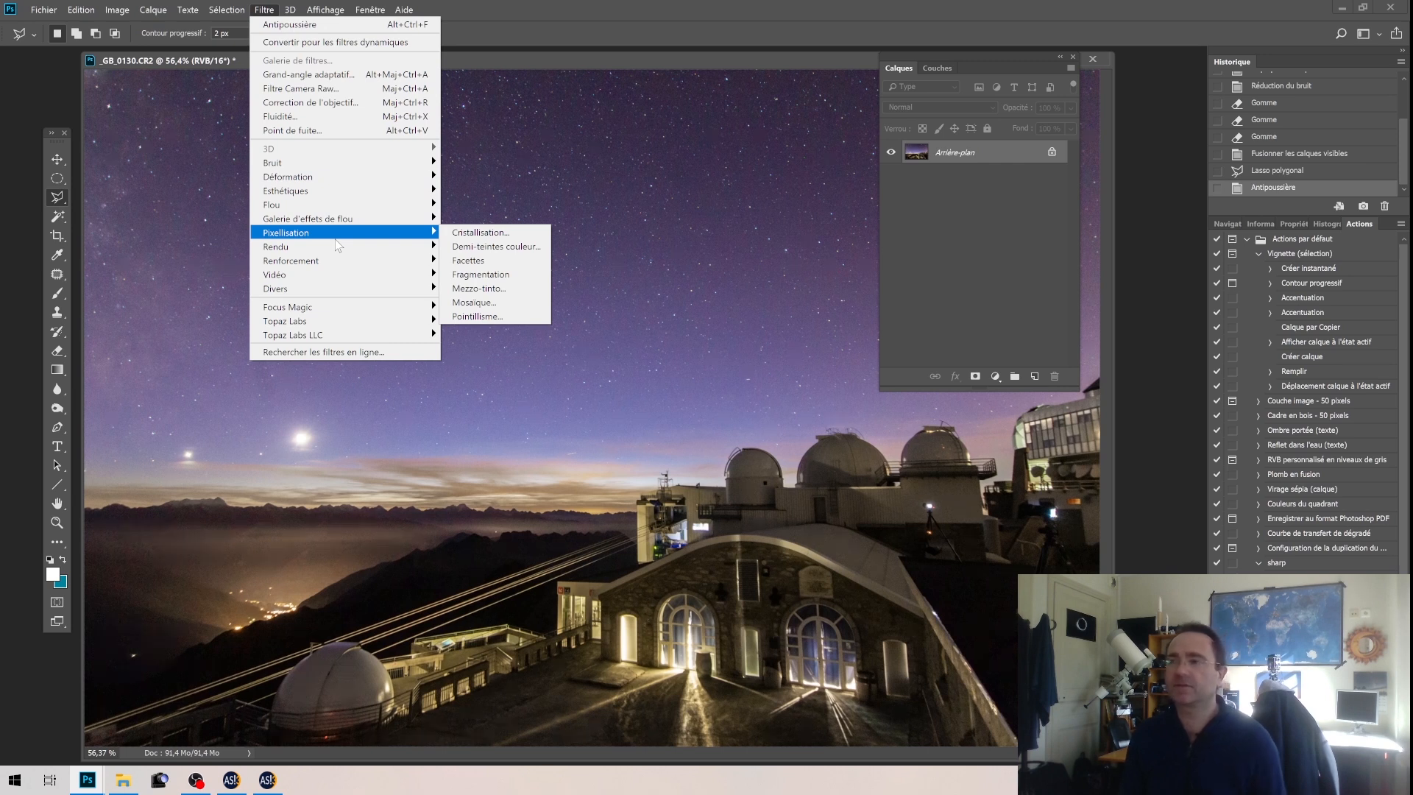
mouse_move(321, 13)
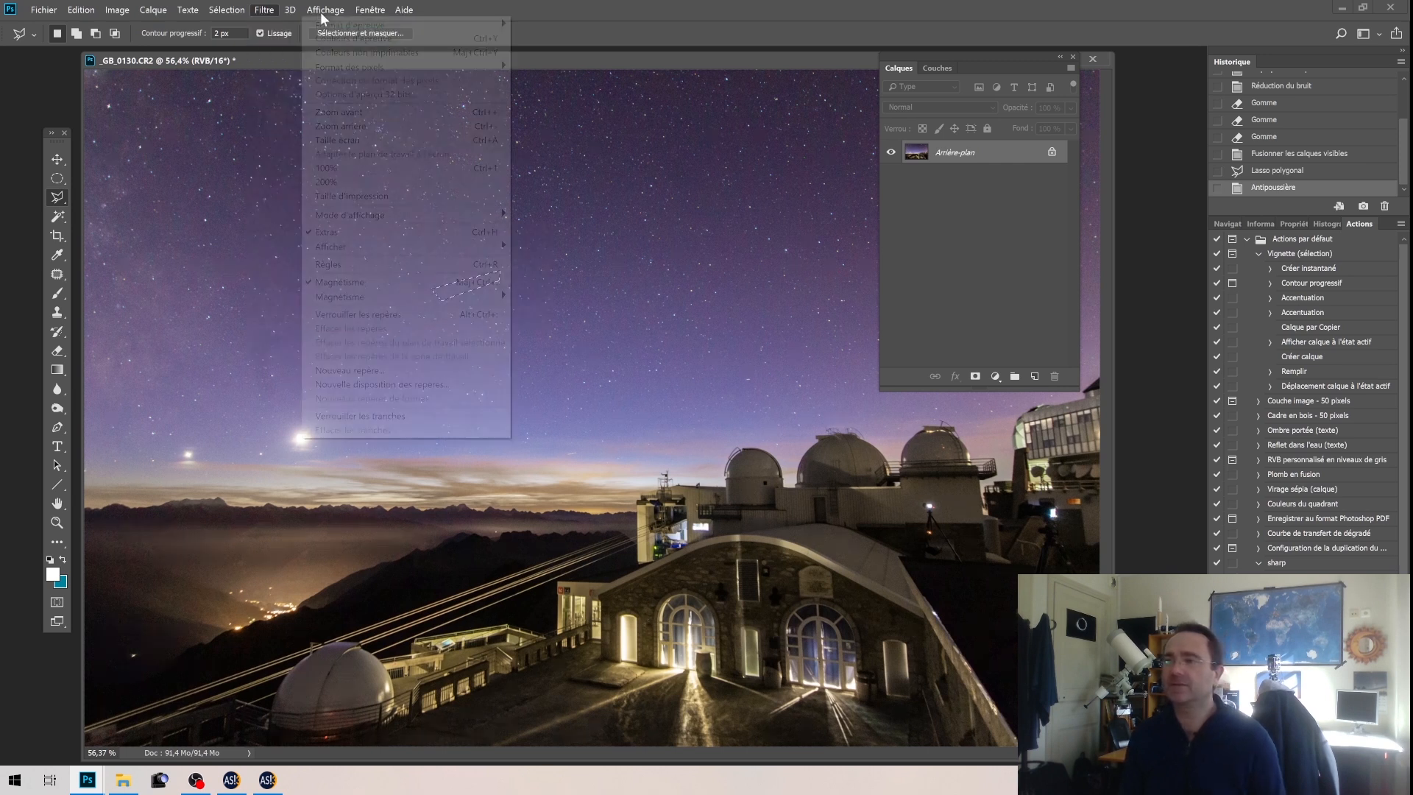
mouse_move(369, 10)
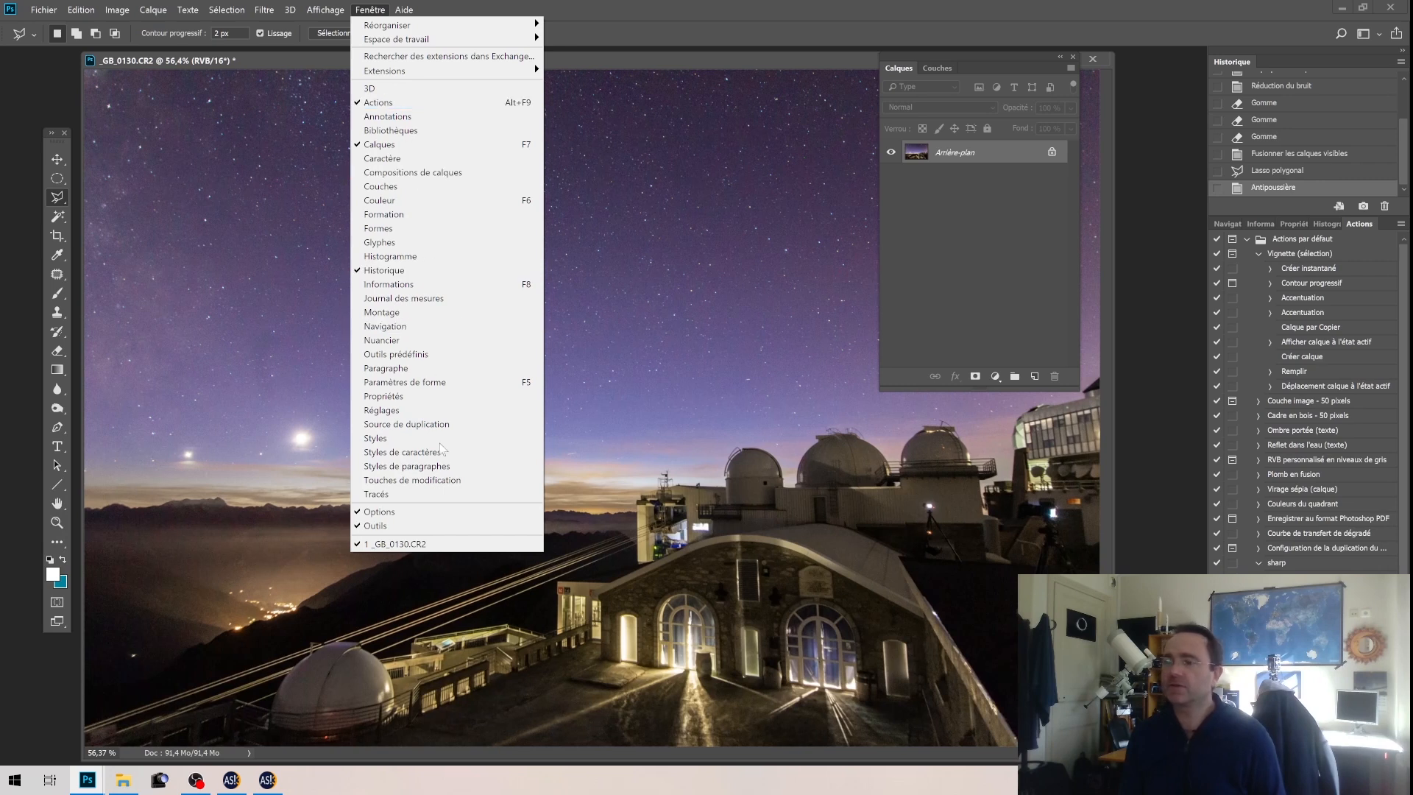
left_click(364, 10)
left_click(335, 10)
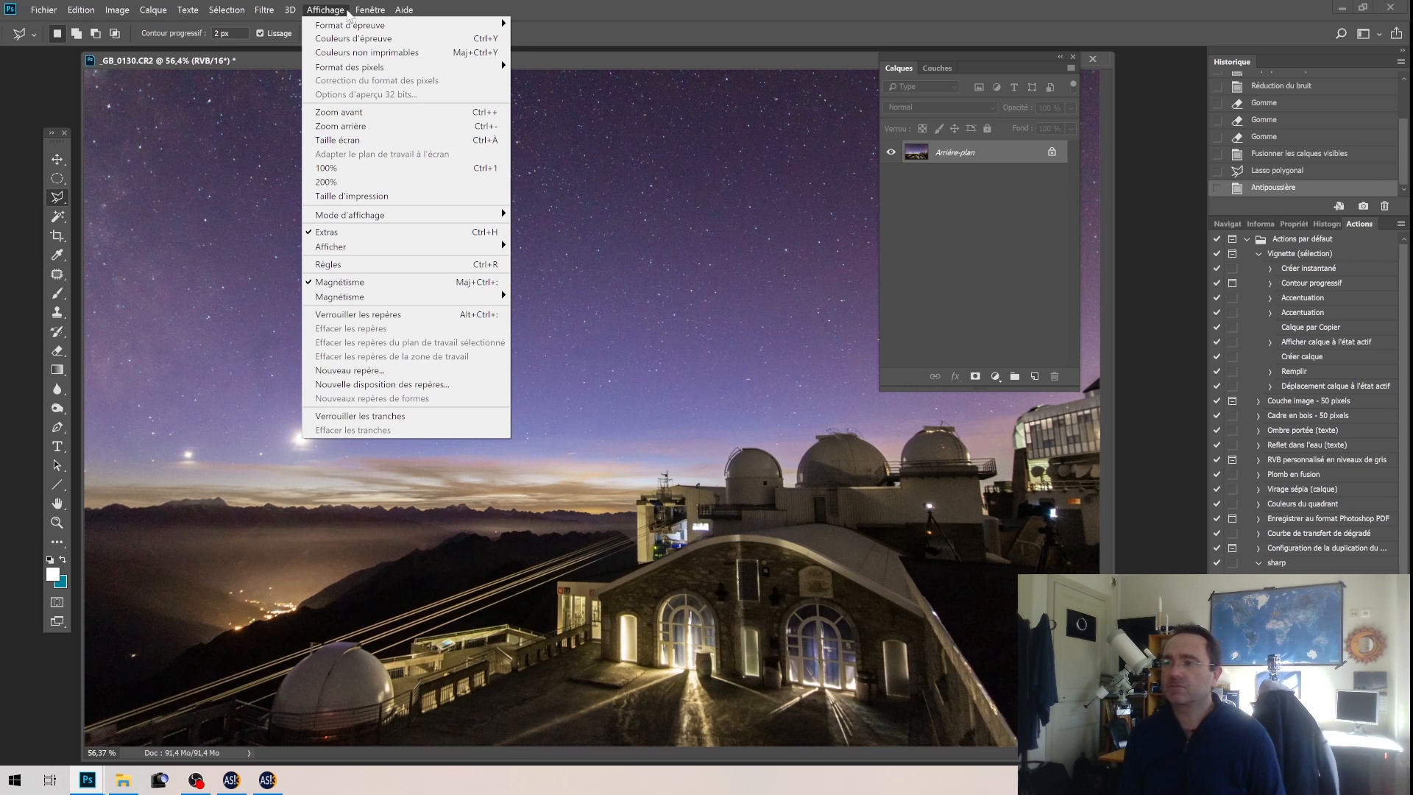
mouse_move(365, 13)
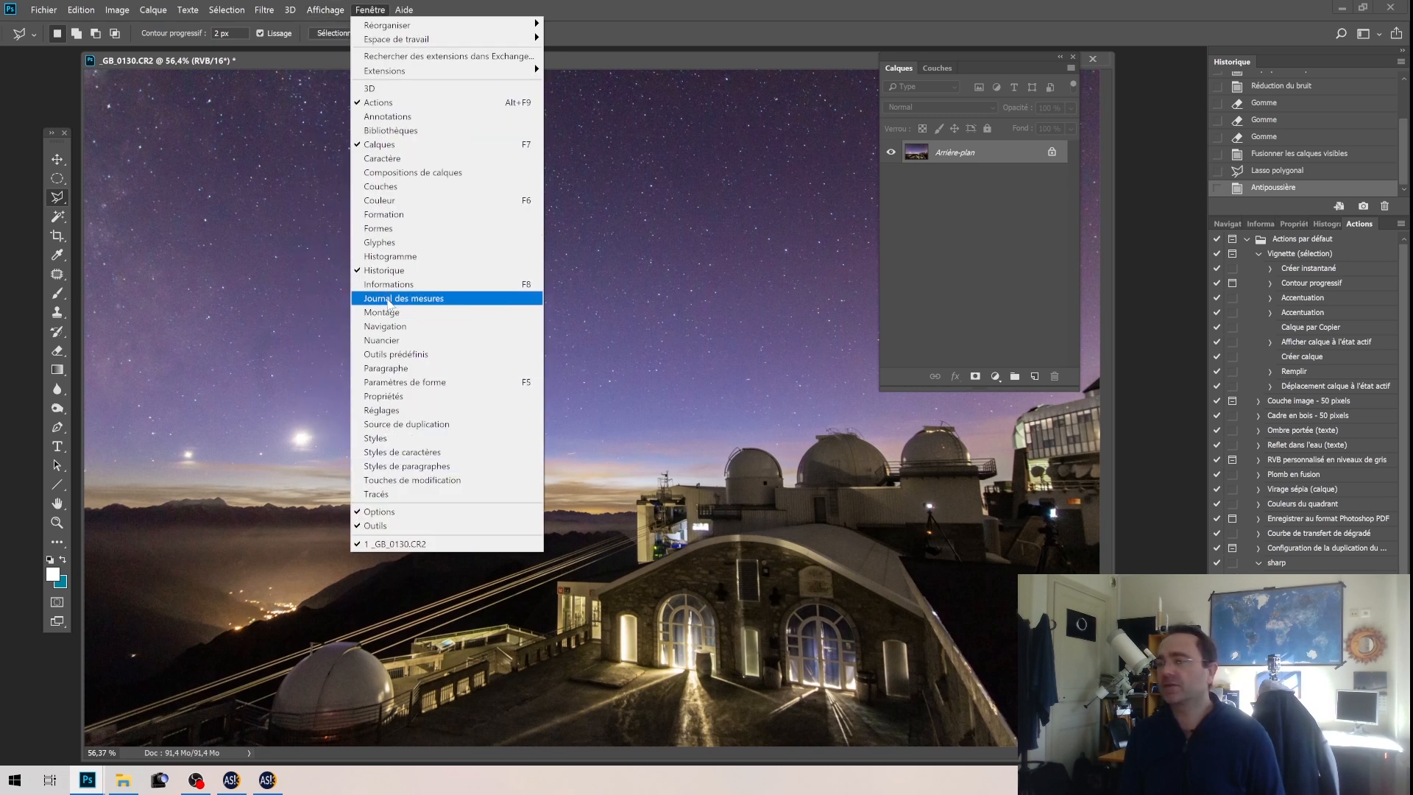